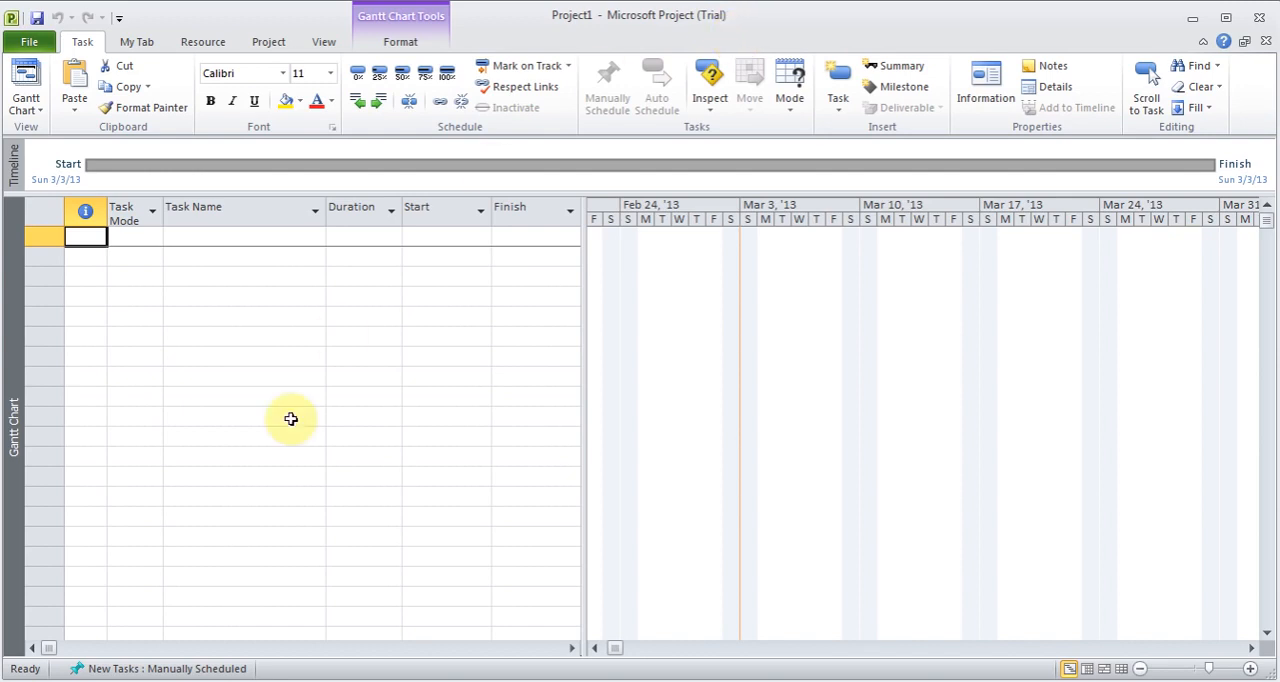
click(240, 664)
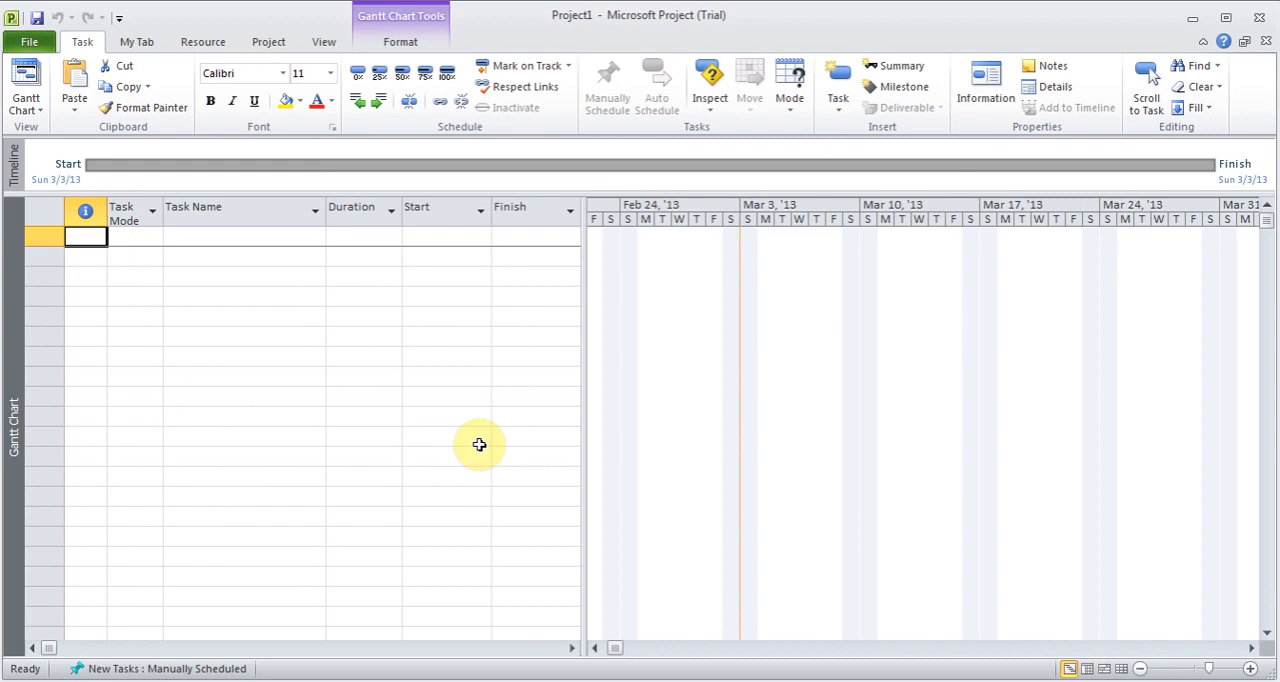
- Save the blank project in My Documents under the file name House Reno, keeping the Project file type
click(35, 44)
click(56, 79)
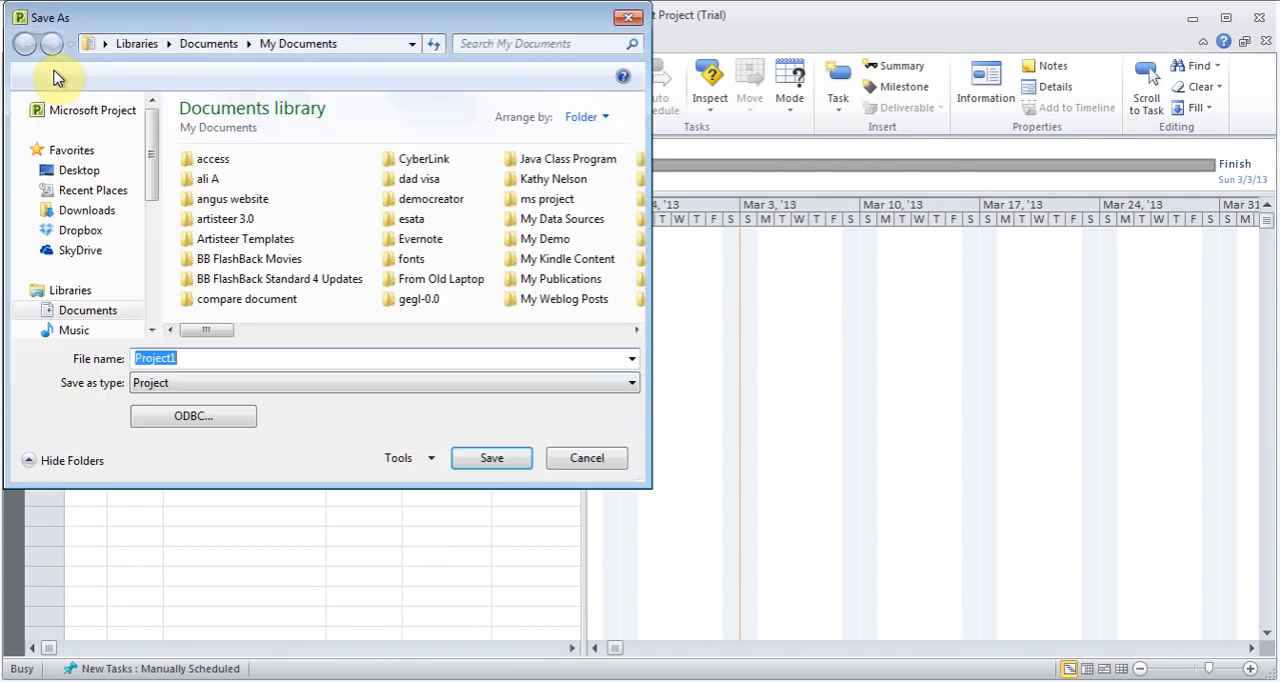
text(Hou)
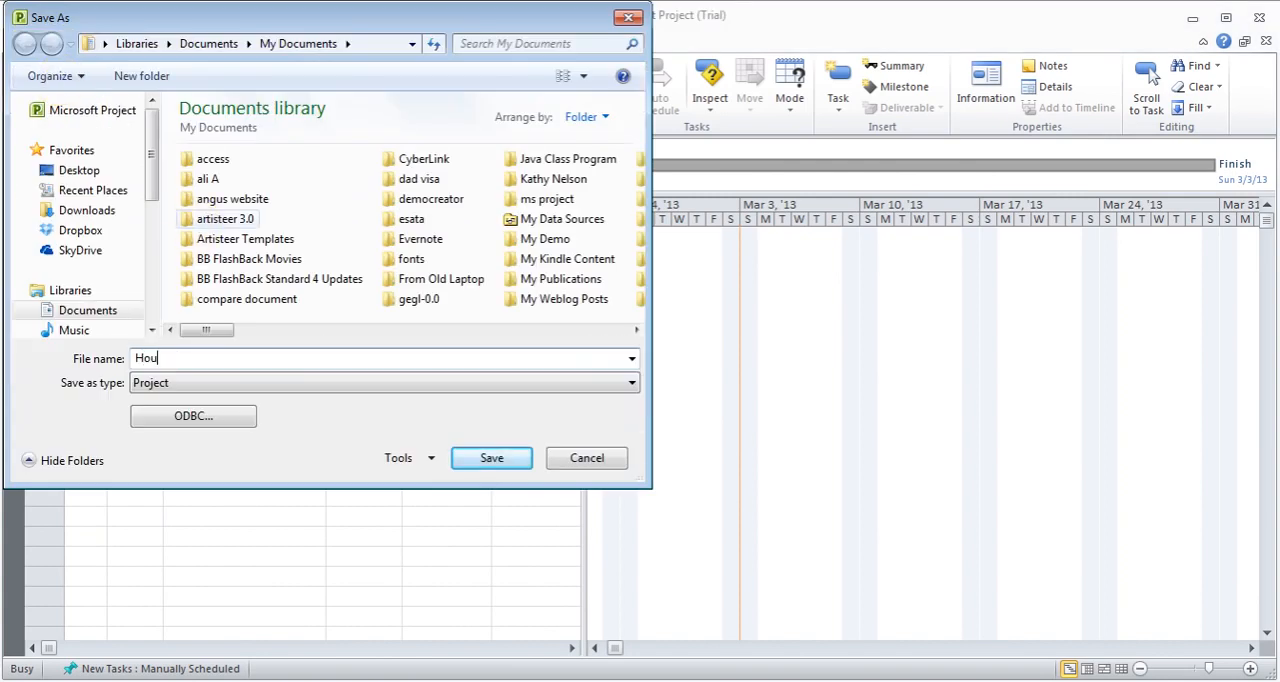
text(se Reno)
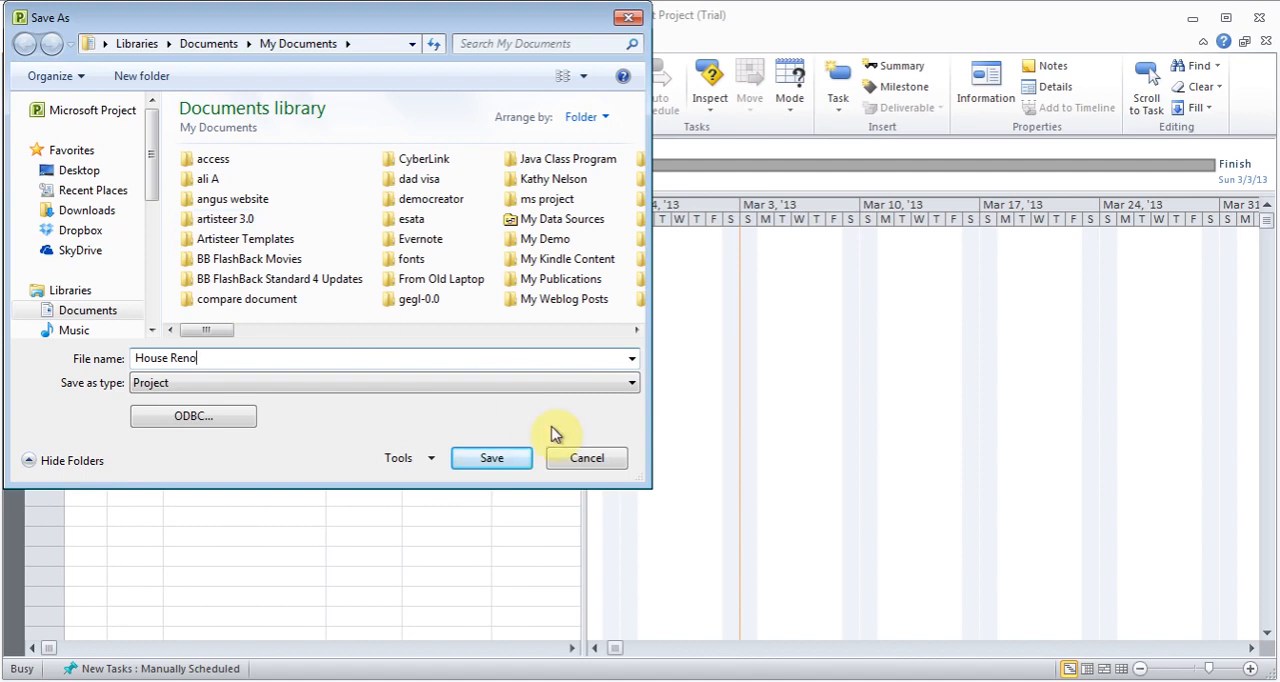
click(621, 389)
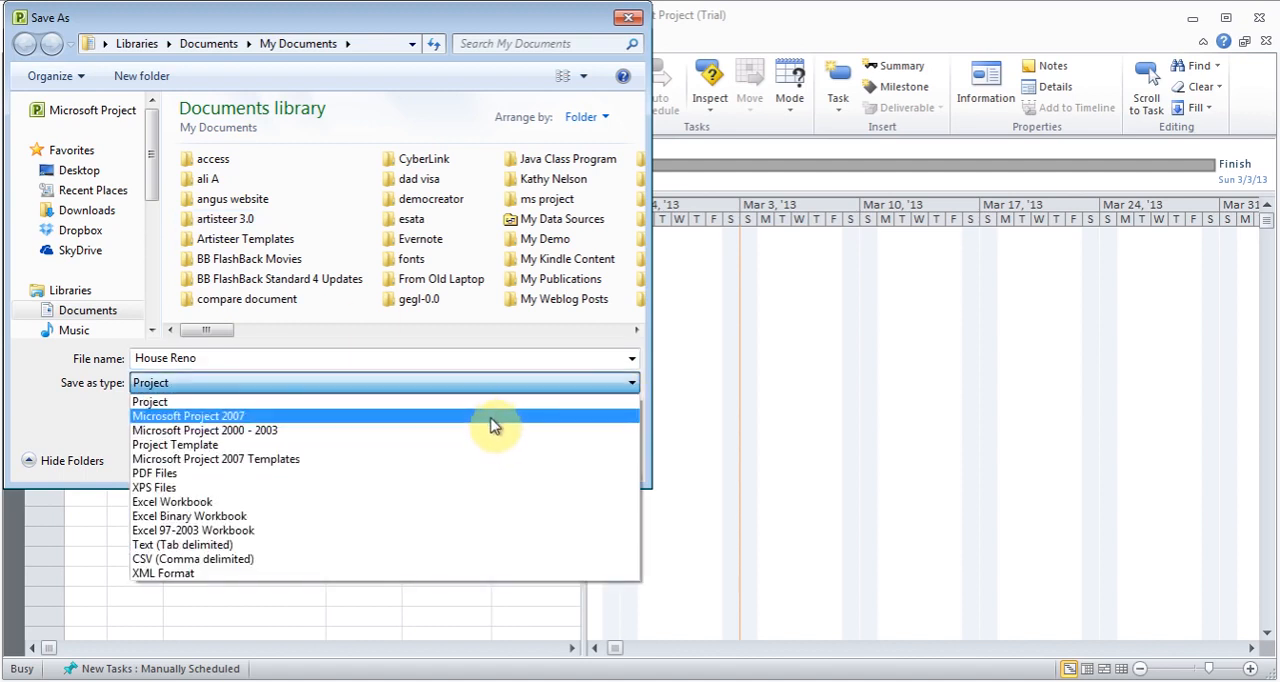
click(104, 440)
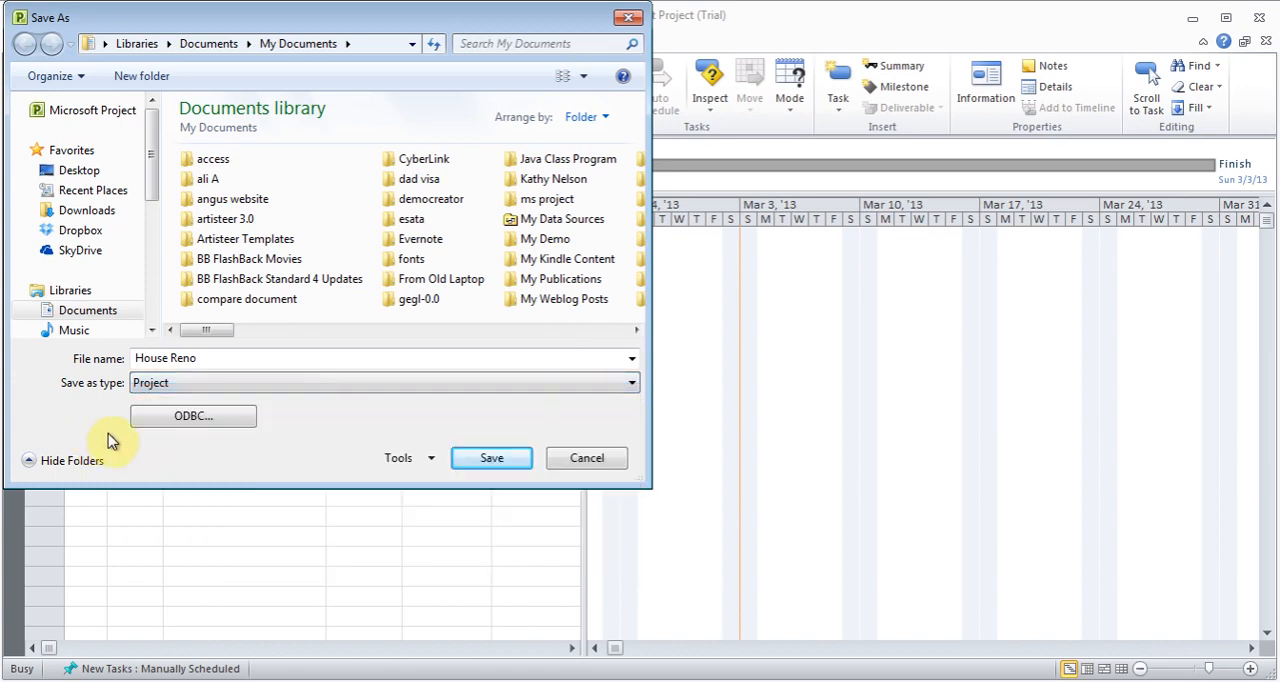
click(480, 460)
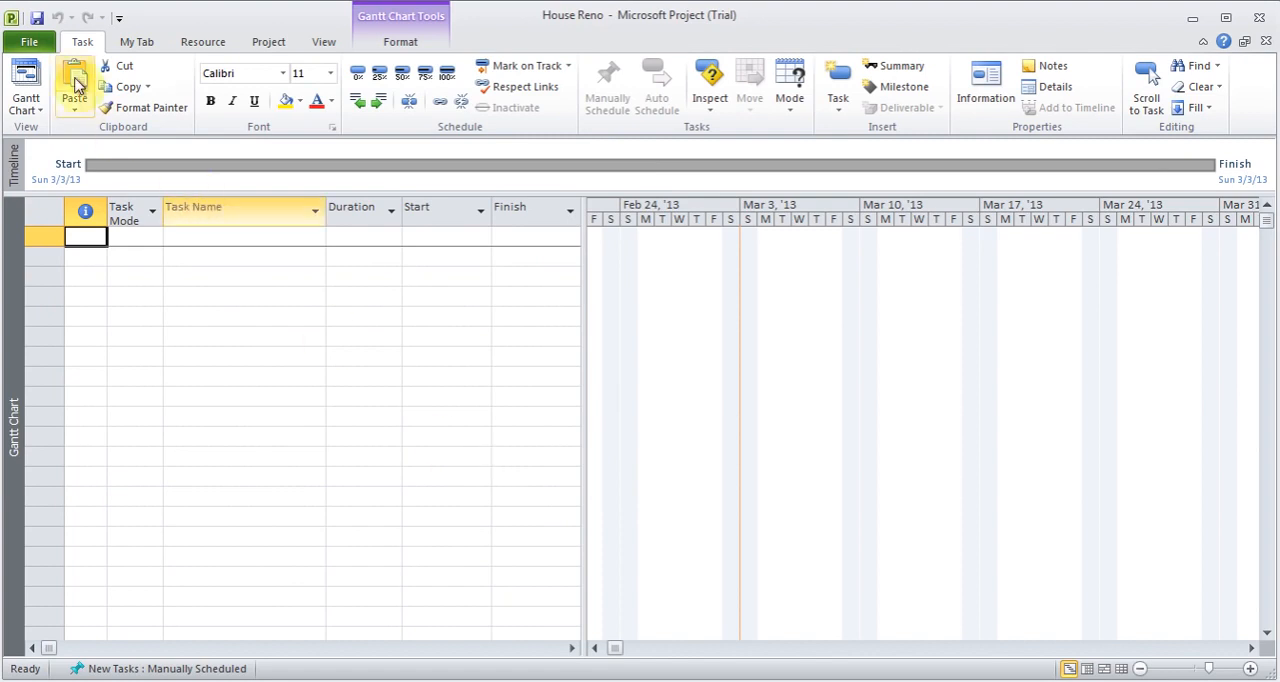
- Set the title in the project's advanced properties to "Tiles & Closet Renovation"
click(32, 44)
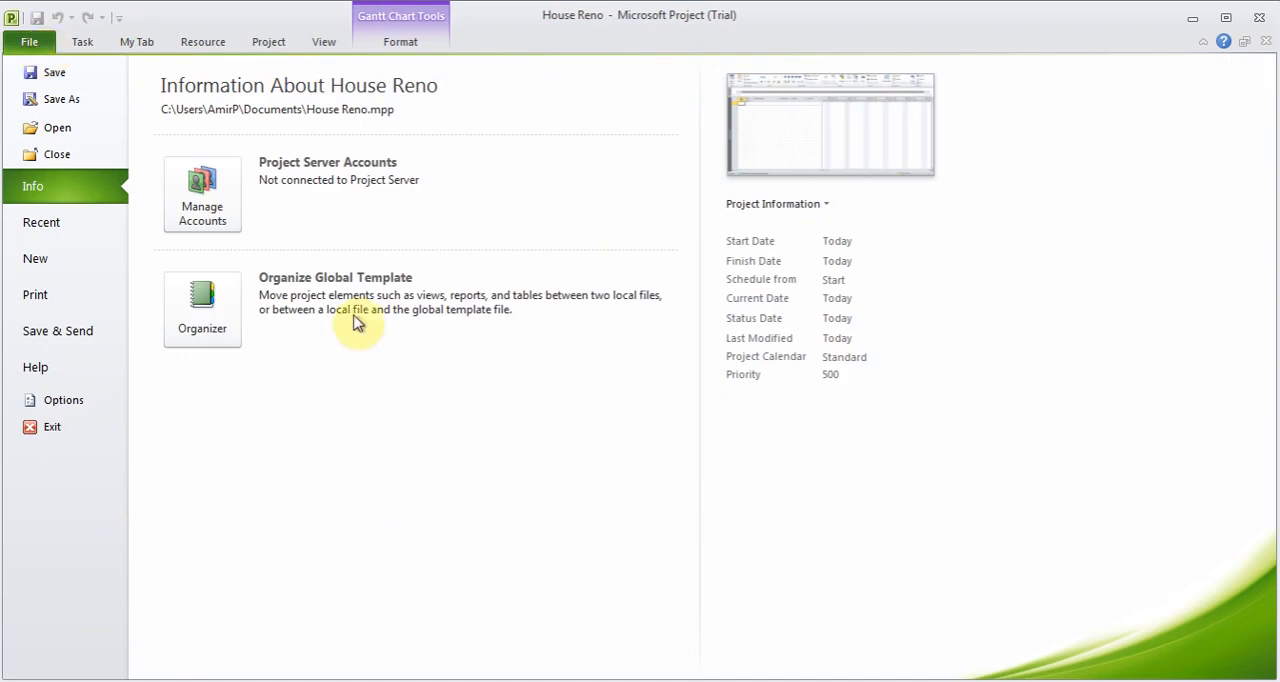
click(782, 210)
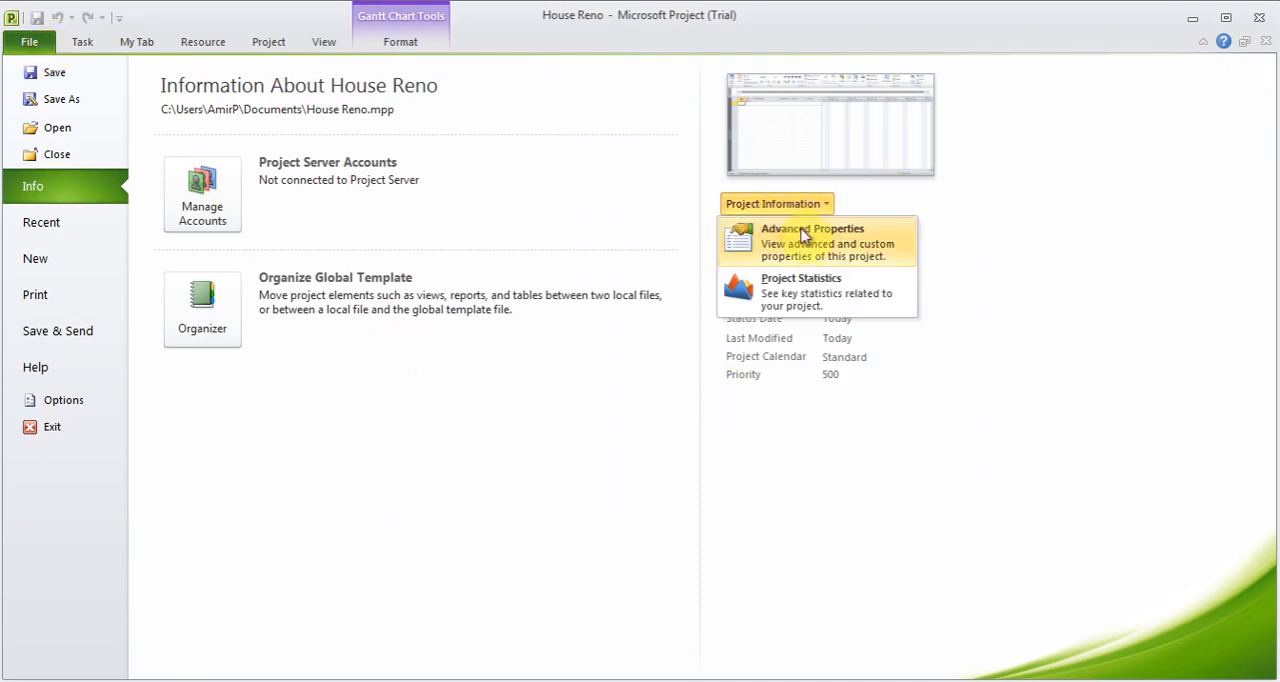
click(801, 234)
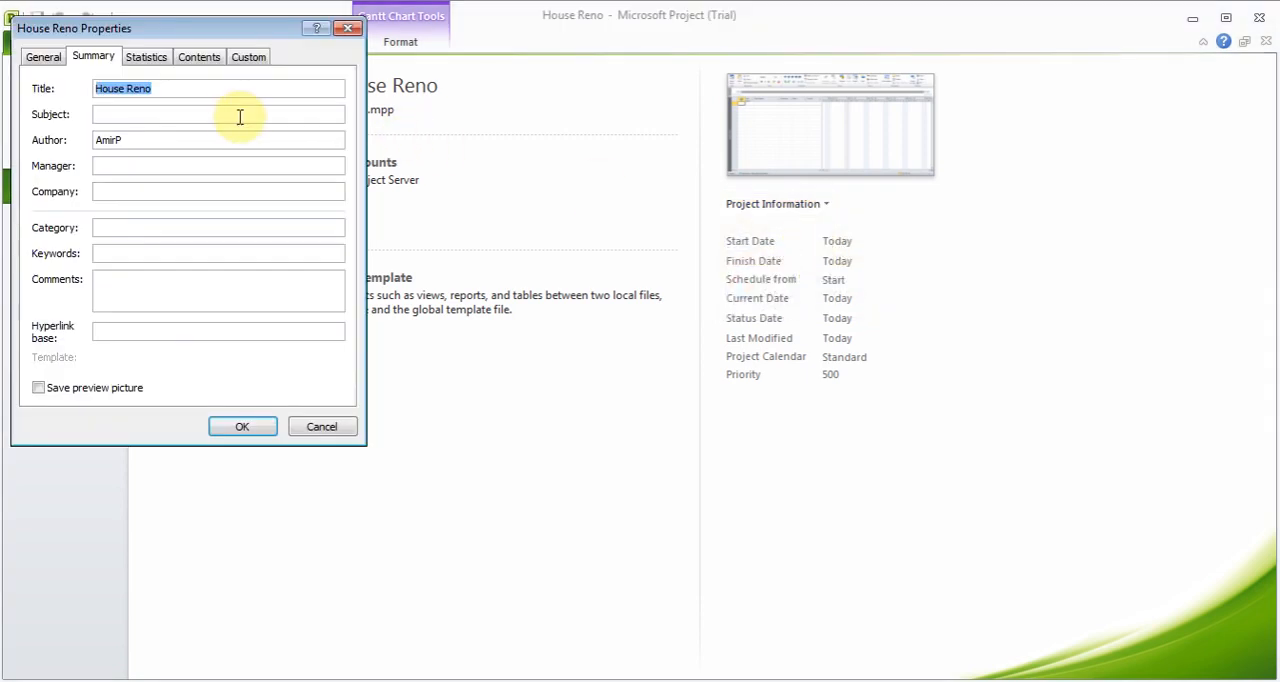
click(215, 94)
key(BackSpace)
key(BackSpace)
key(BackSpace)
key(BackSpace)
key(BackSpace)
key(BackSpace)
key(BackSpace)
key(BackSpace)
key(BackSpace)
key(BackSpace)
text(Tiles )
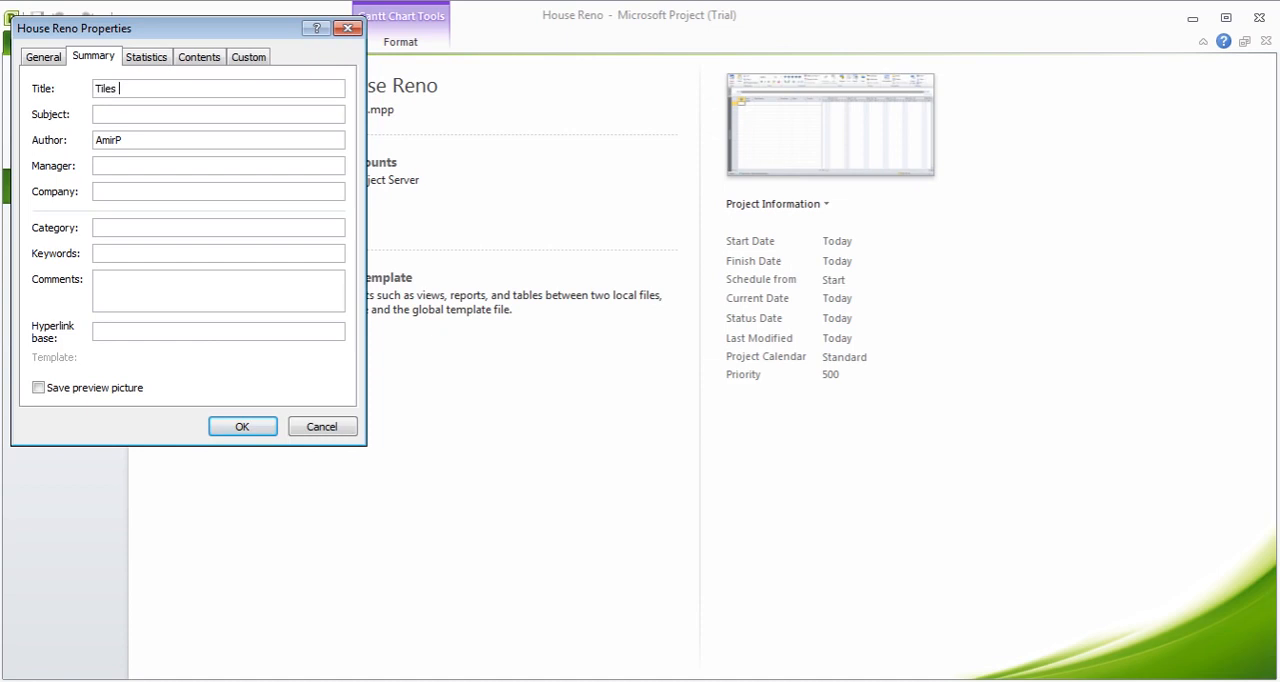
text(& Closet Renovation)
- Fill in the author's and manager's names, set the company to SimpleTek, apply the properties and return to the Gantt chart
key(Tab)
key(Tab)
text(AmirAmir)
key(Tab)
text(Si)
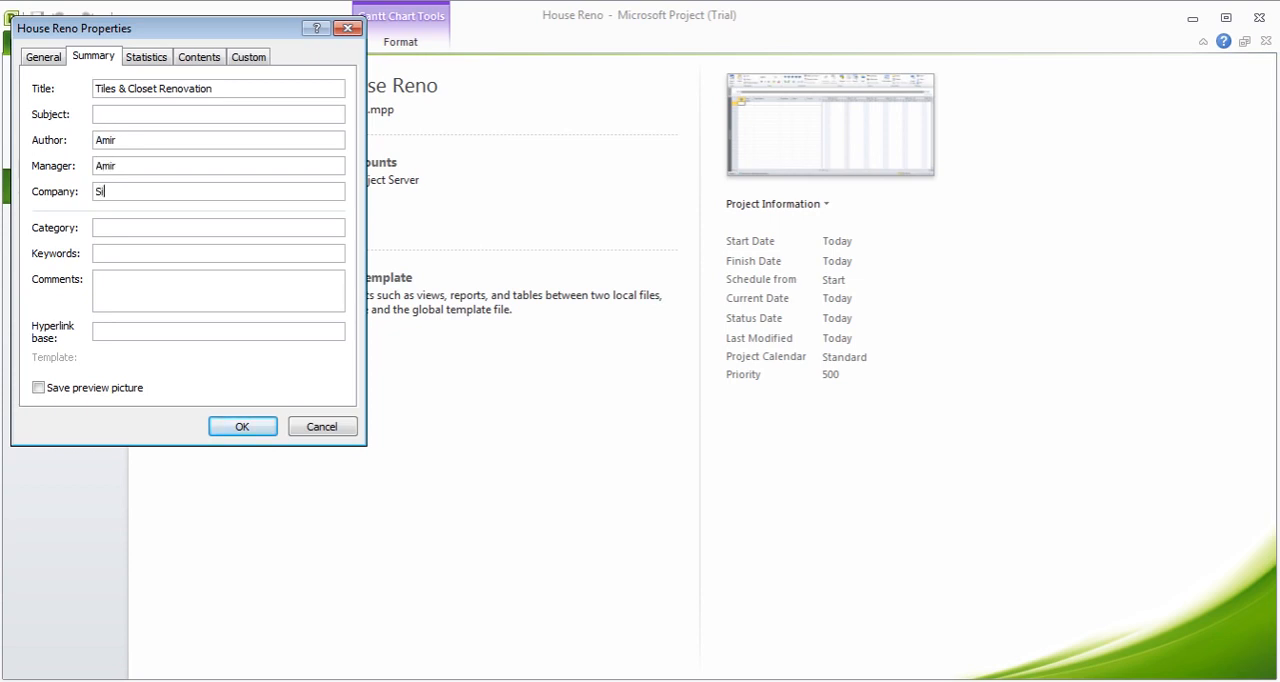
text(mpleTek)
click(255, 432)
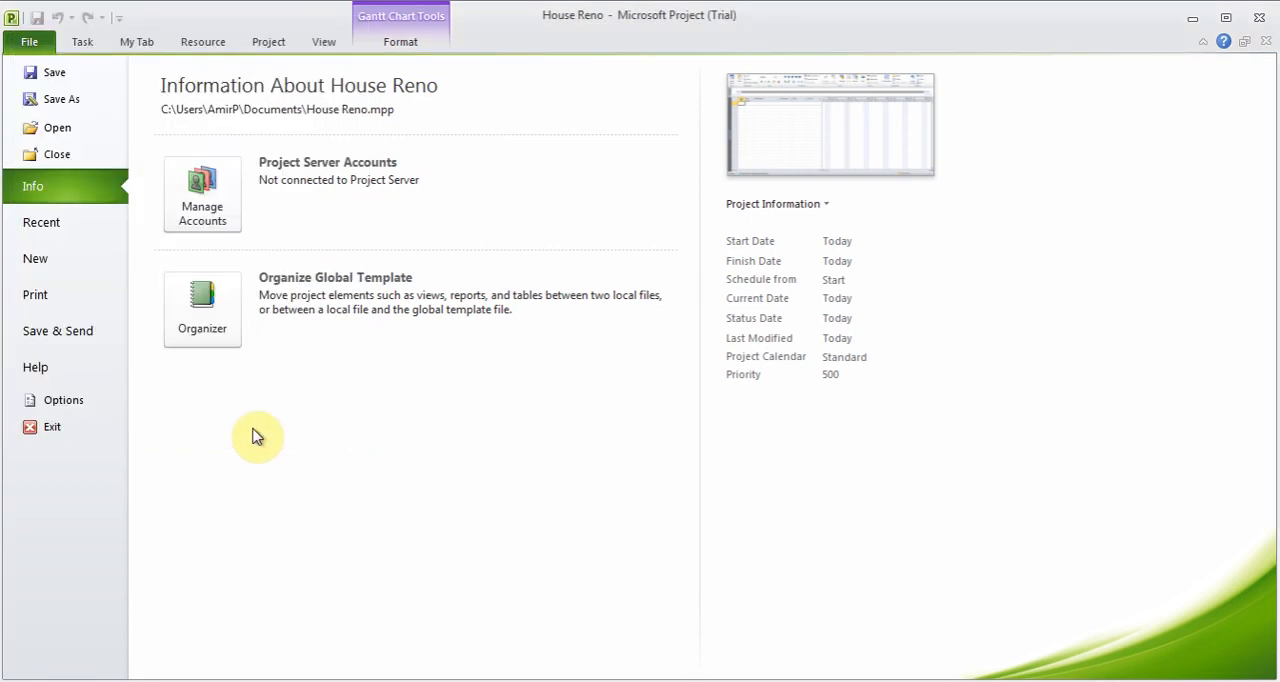
click(83, 41)
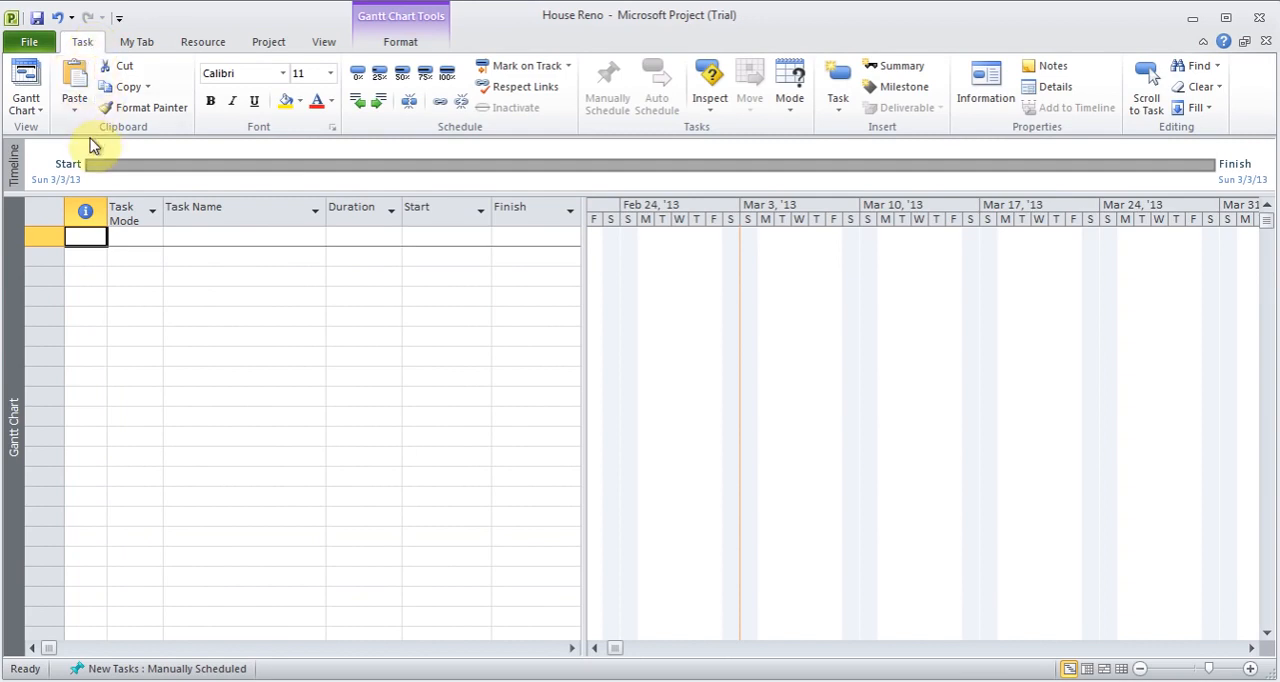
click(205, 45)
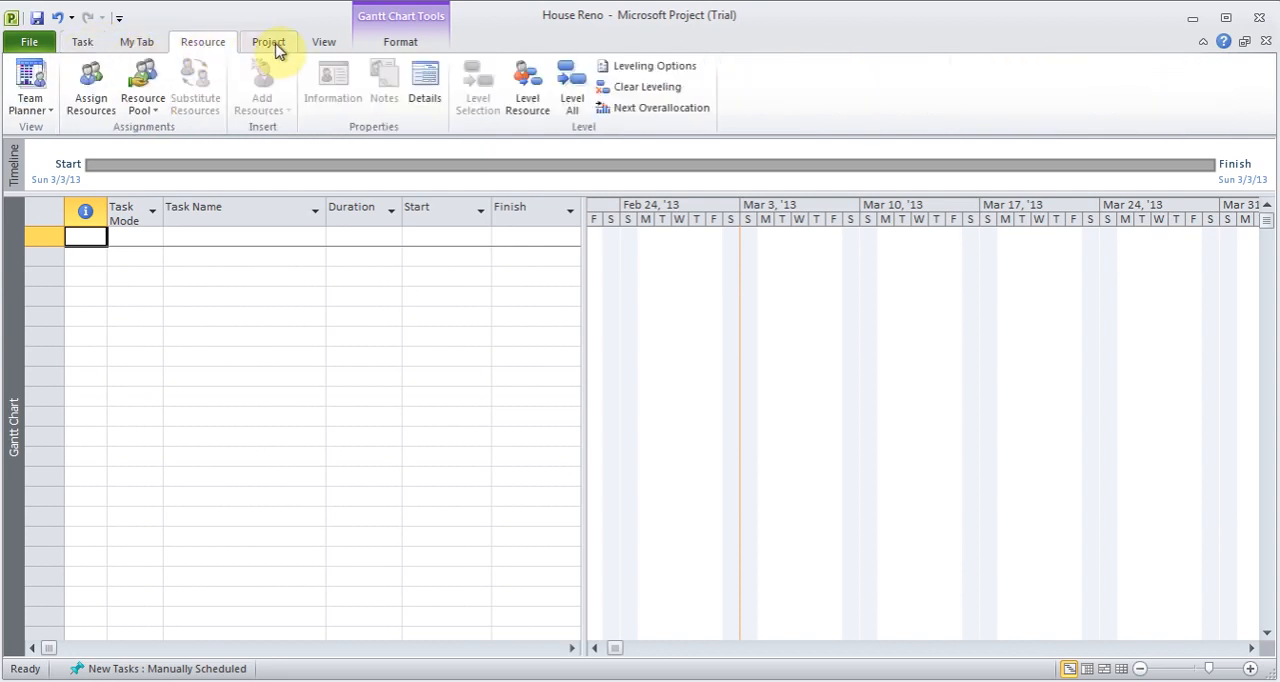
click(274, 47)
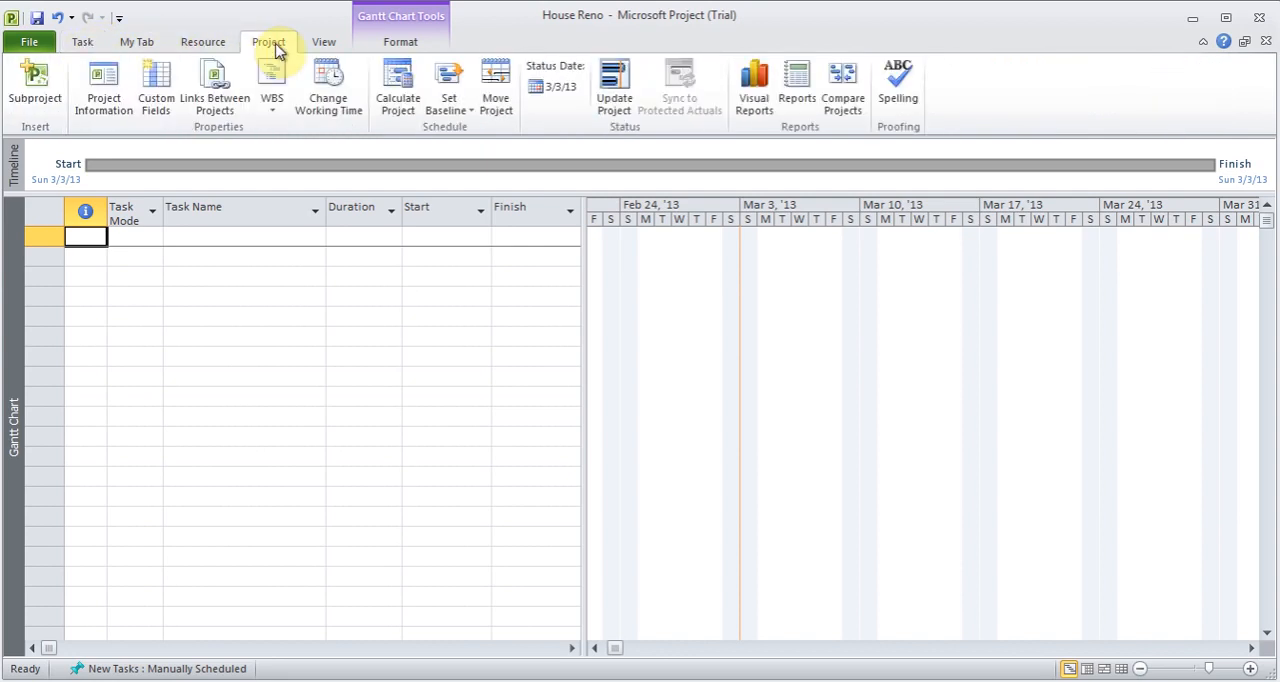
click(84, 42)
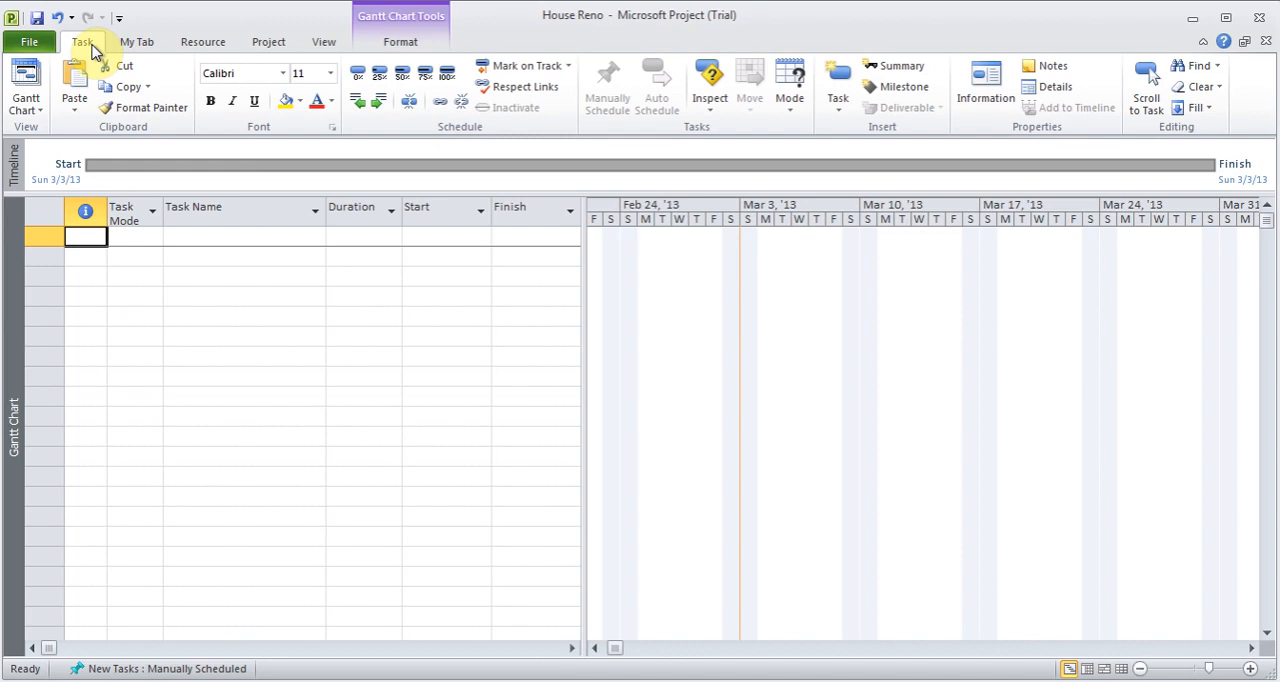
- Set the project start date to Mon 4/1/13 in the project information
click(270, 45)
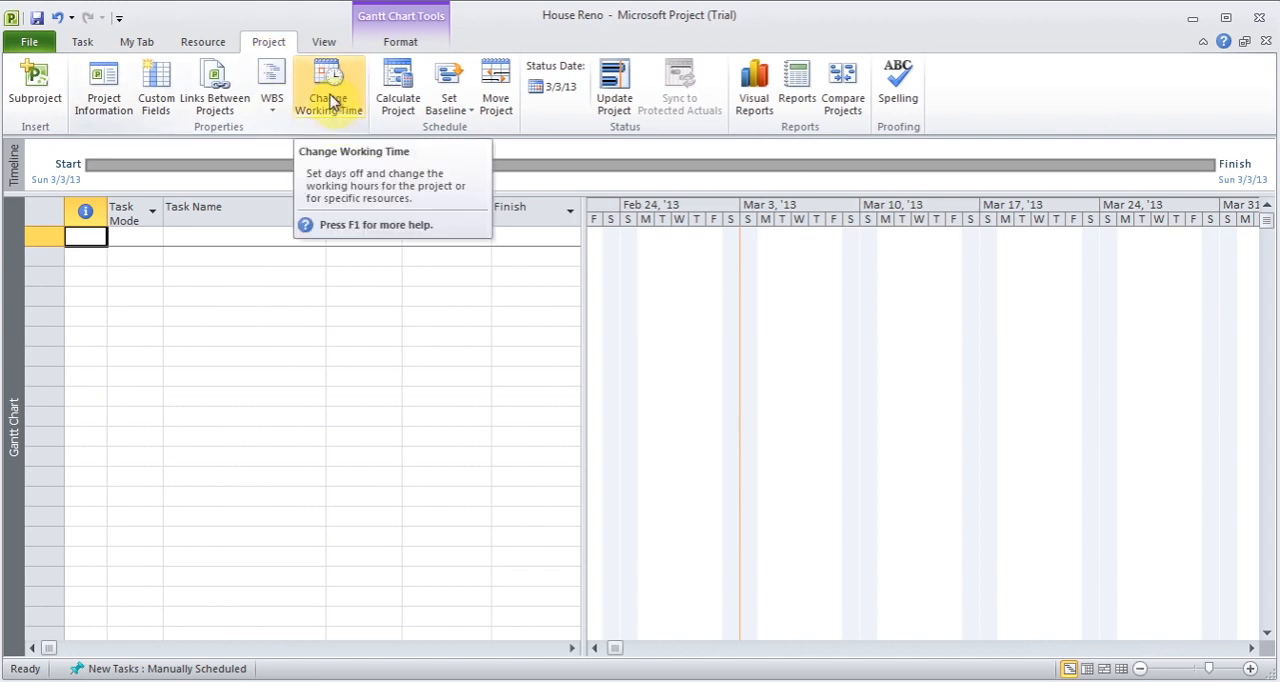
click(104, 105)
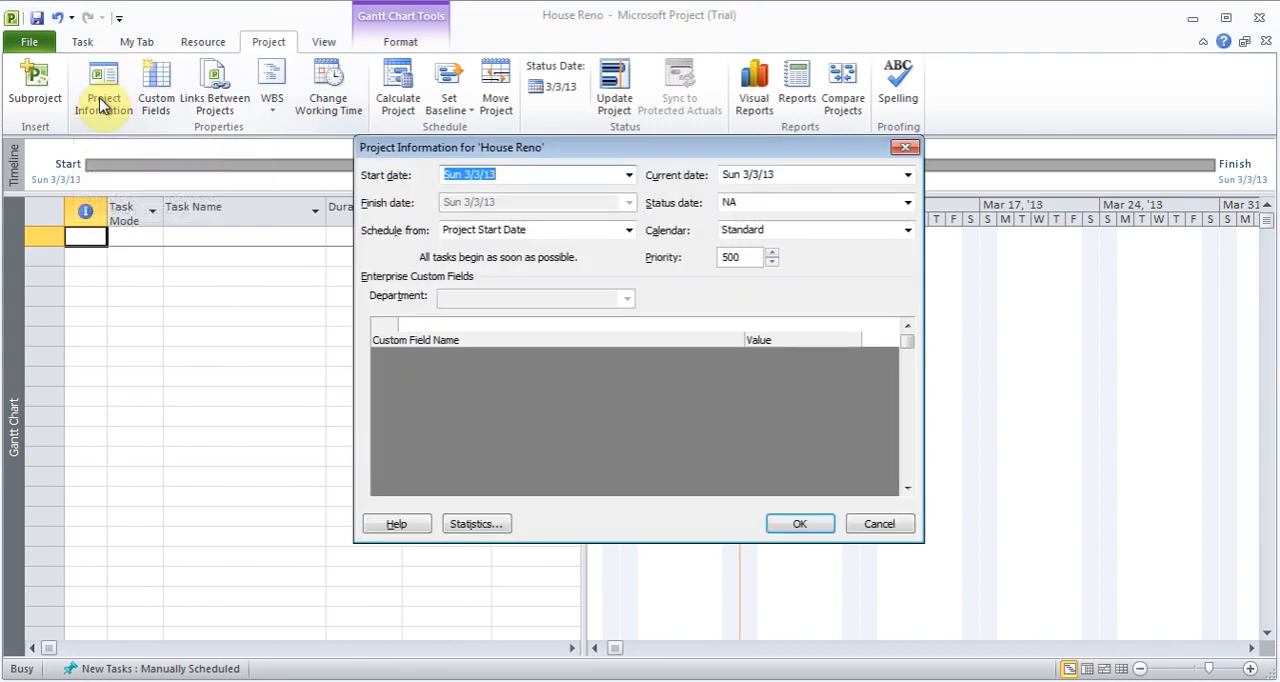
click(629, 175)
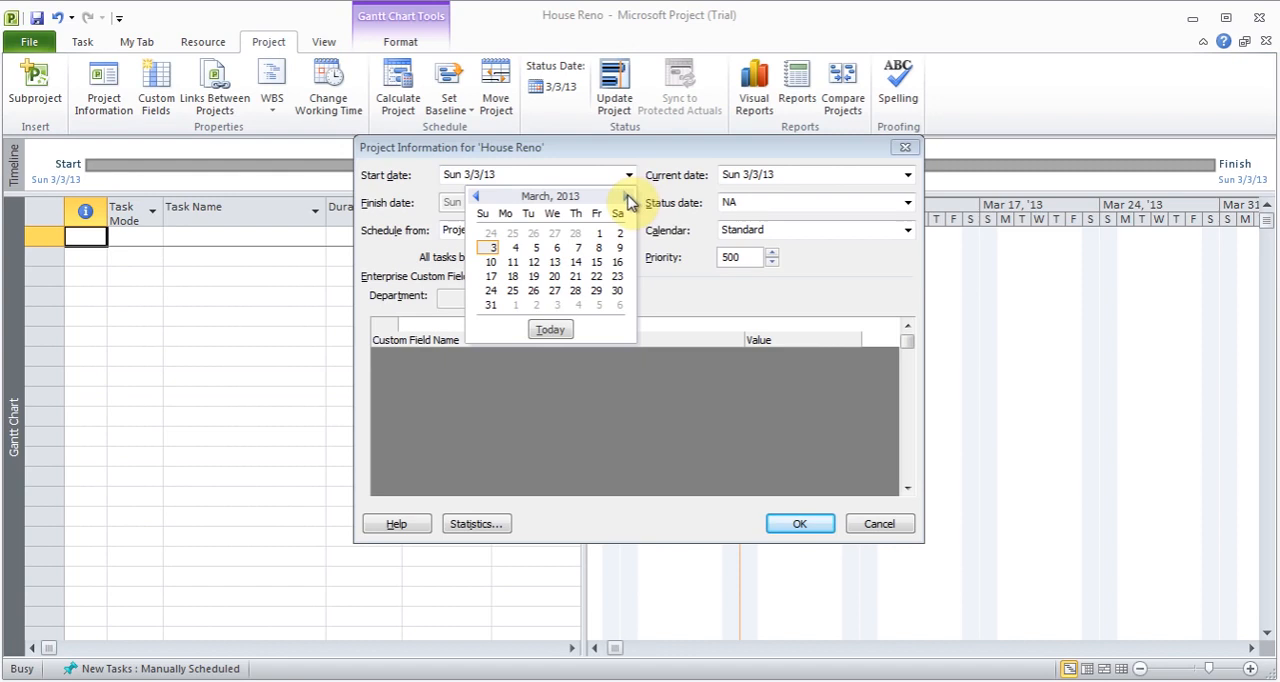
click(626, 197)
click(514, 234)
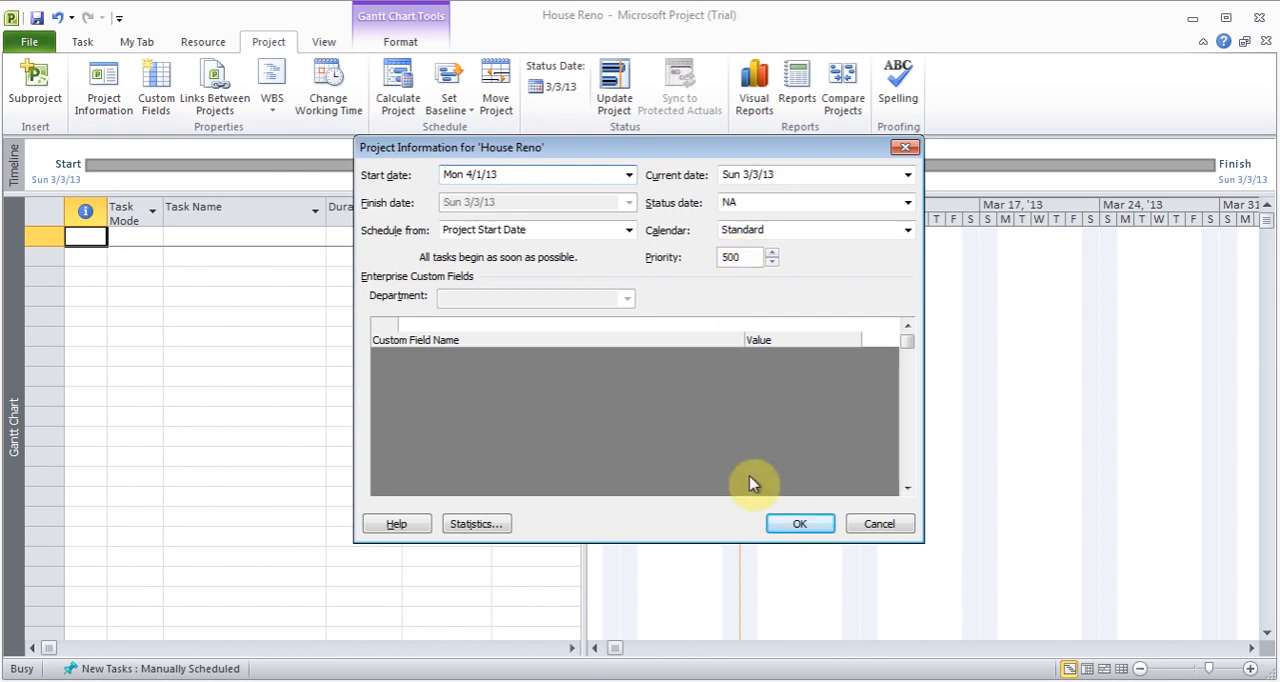
click(804, 530)
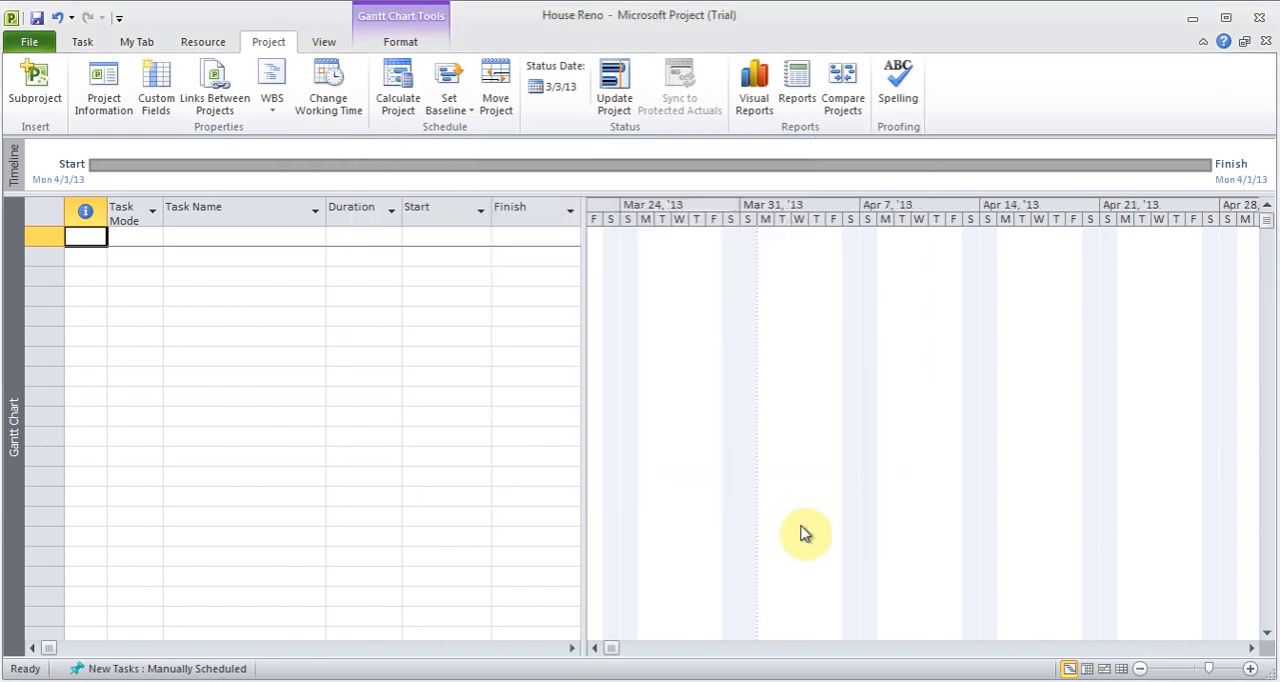
- Add a nonworking exception named July 4 to the Standard project calendar, dated 7/4/2013
click(332, 86)
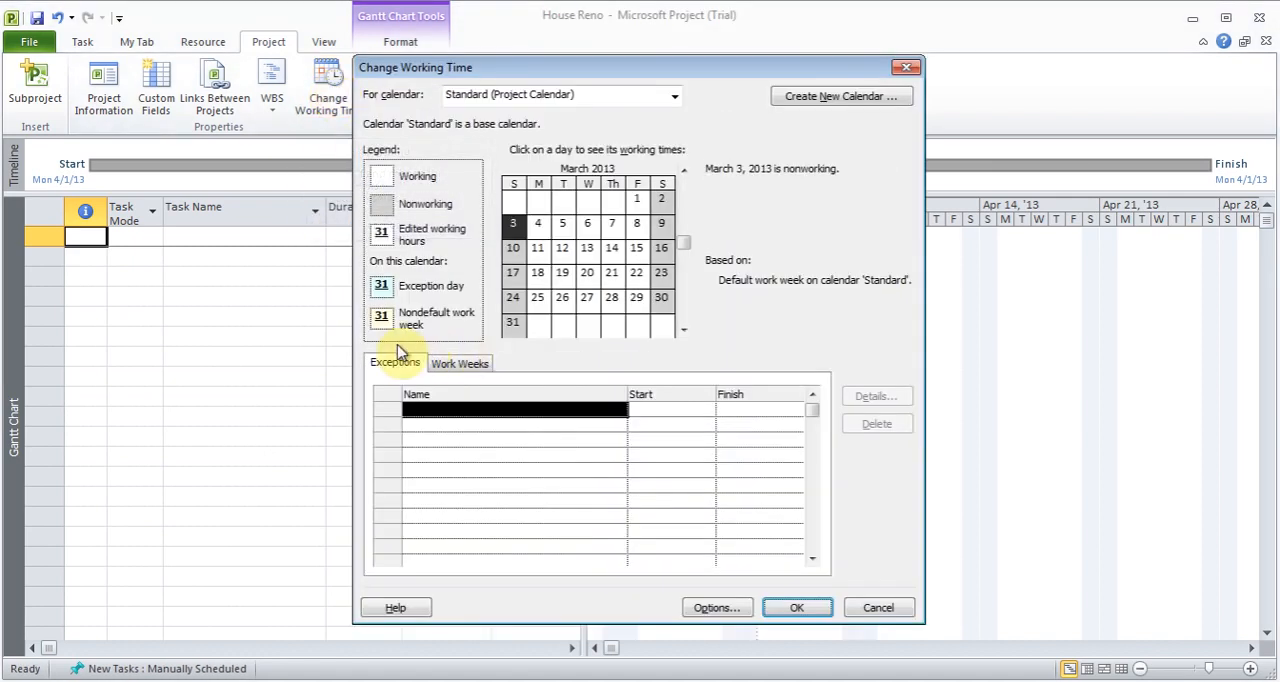
click(462, 408)
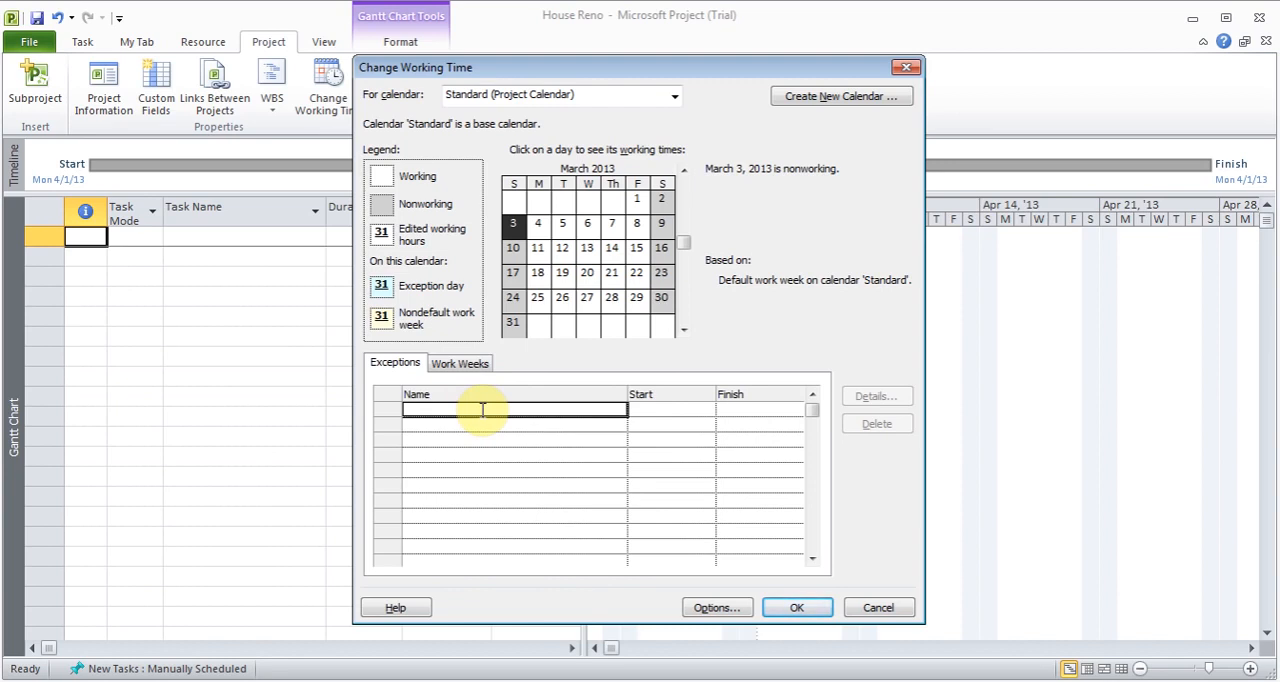
text(July 4)
key(Return)
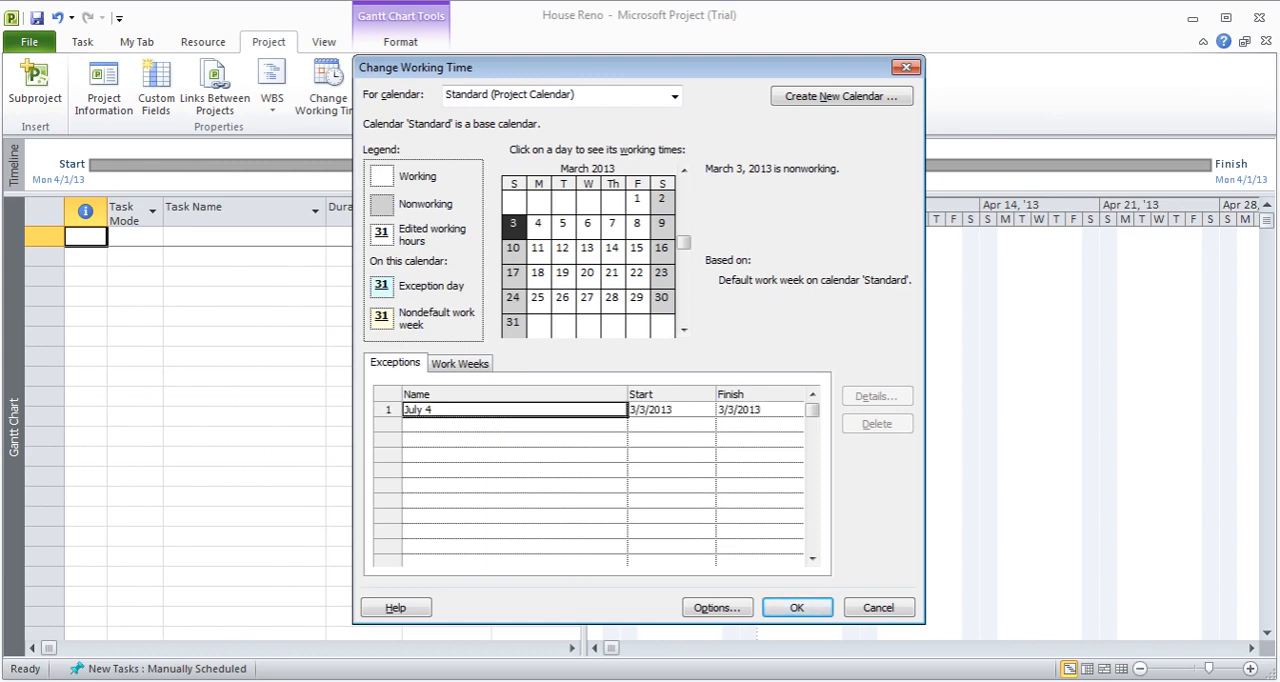
click(686, 410)
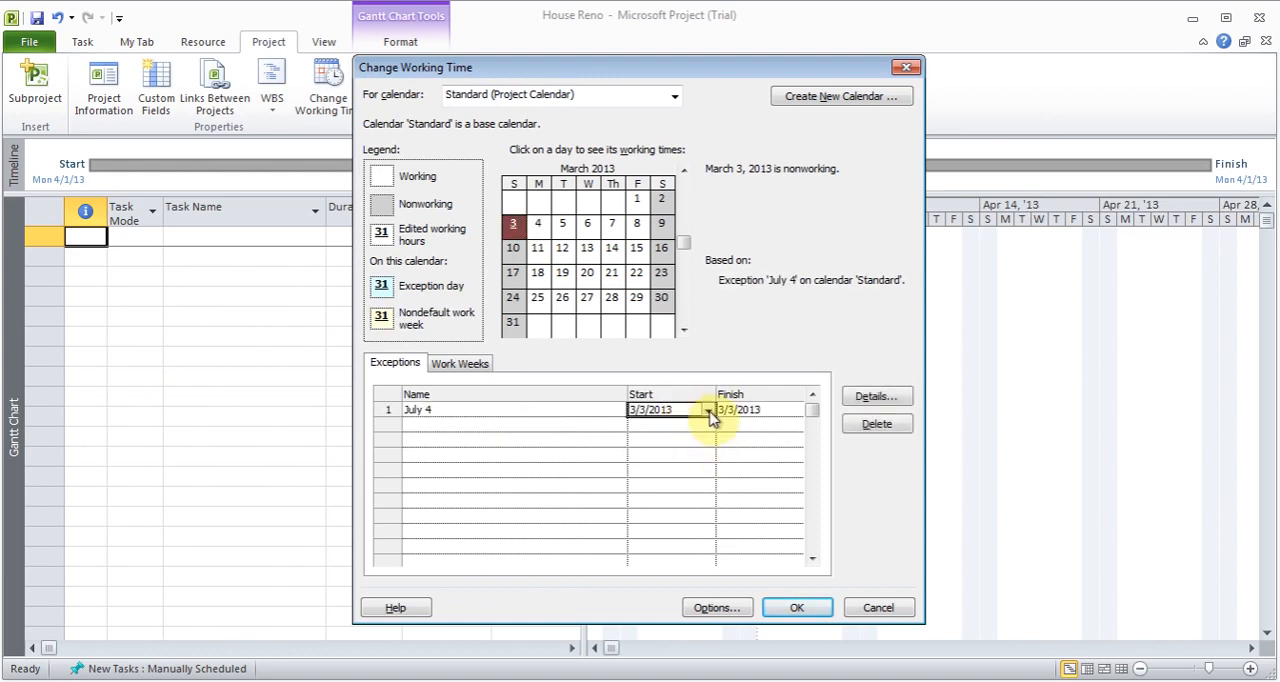
click(708, 410)
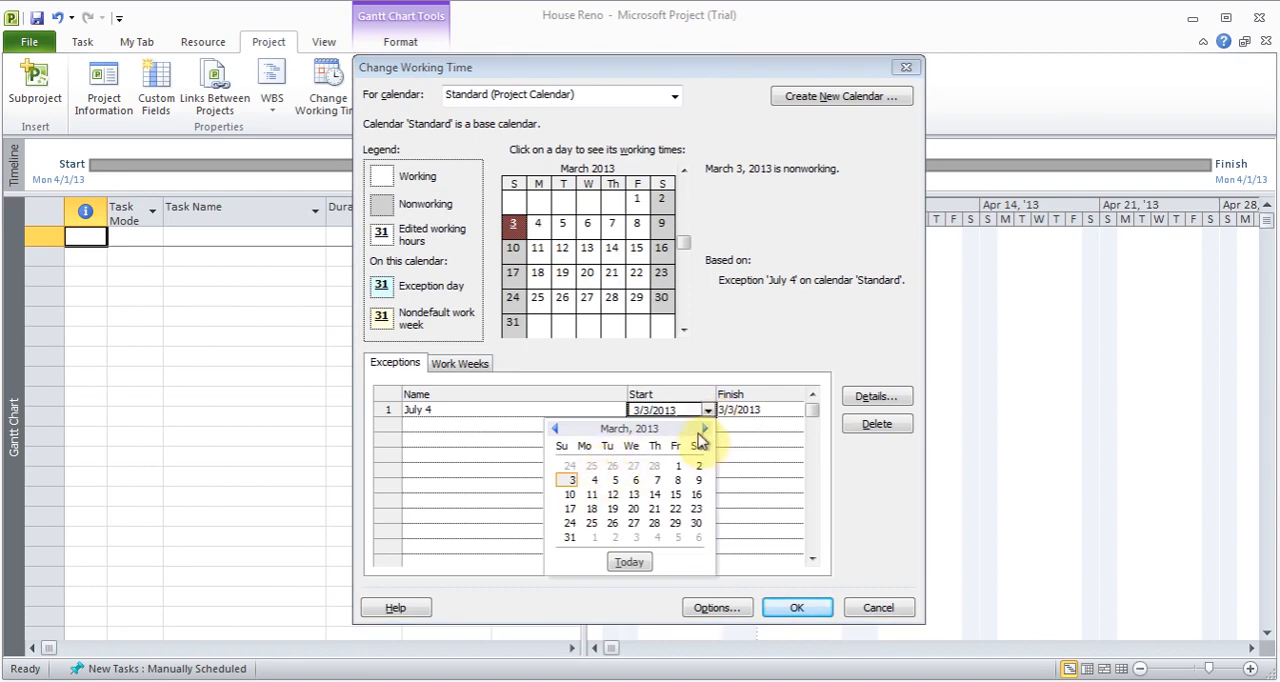
click(705, 430)
click(705, 430)
click(705, 430)
click(705, 430)
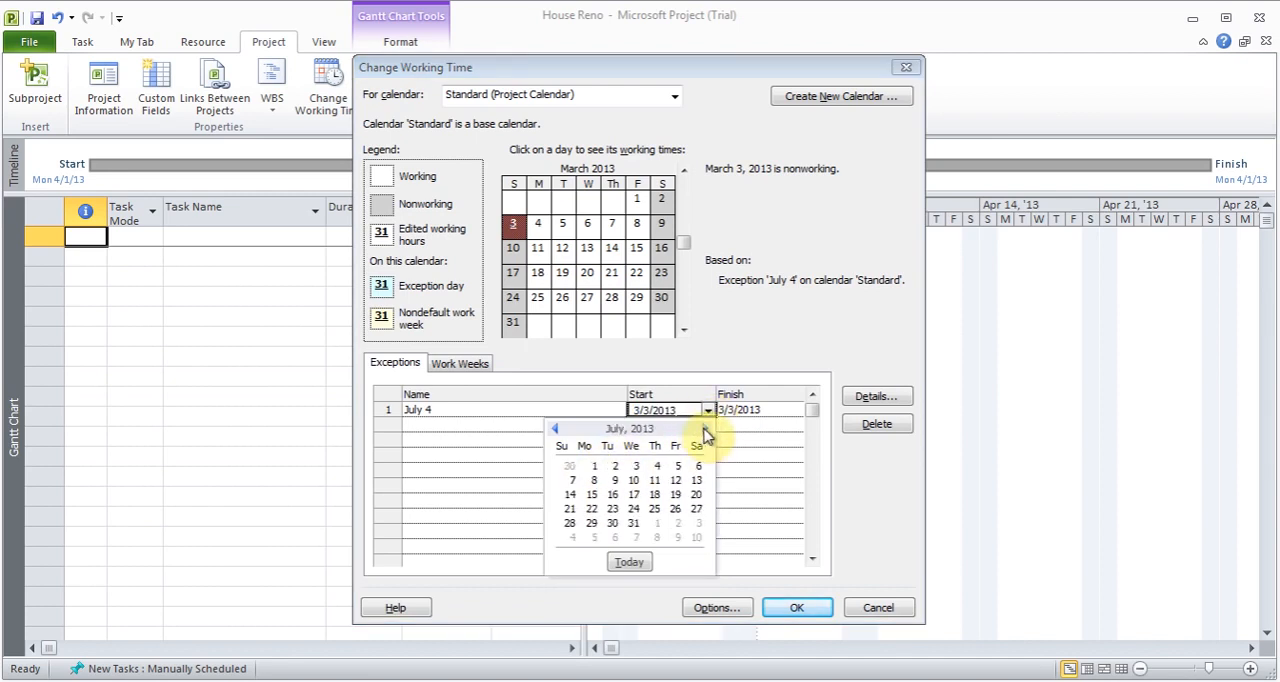
click(657, 466)
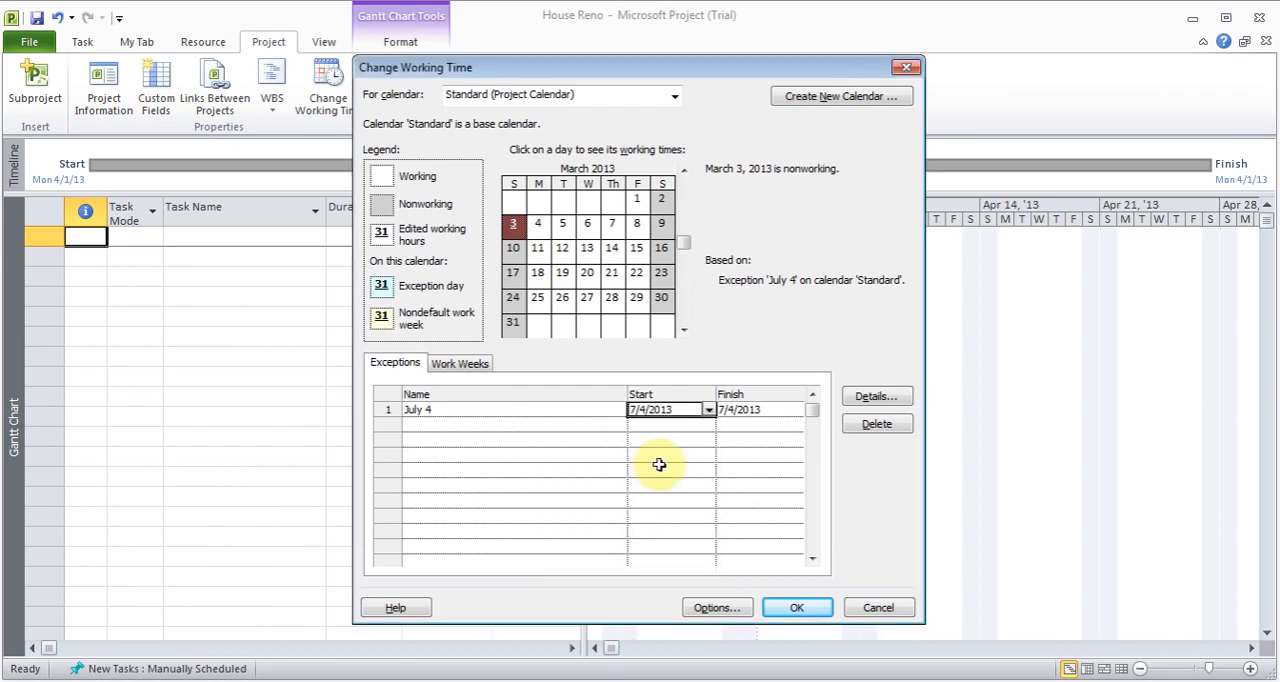
click(745, 411)
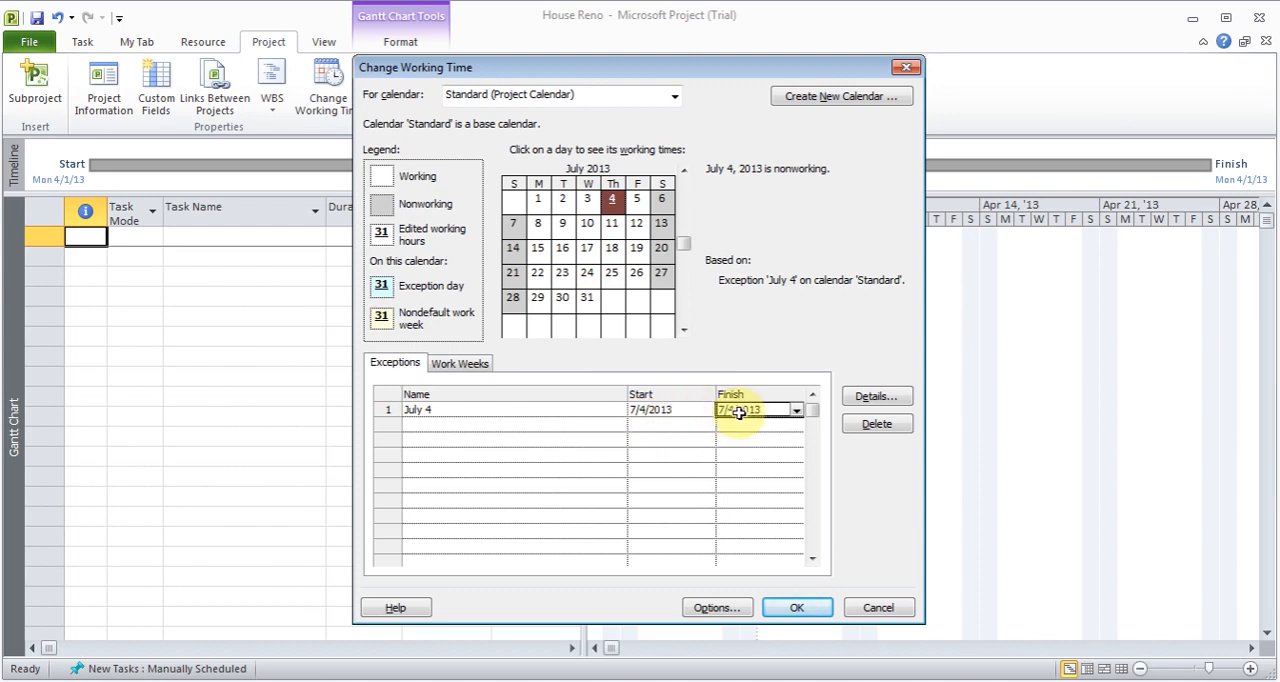
- Review the working-time and recurrence details of the July 4 exception and delete it from the calendar
click(866, 398)
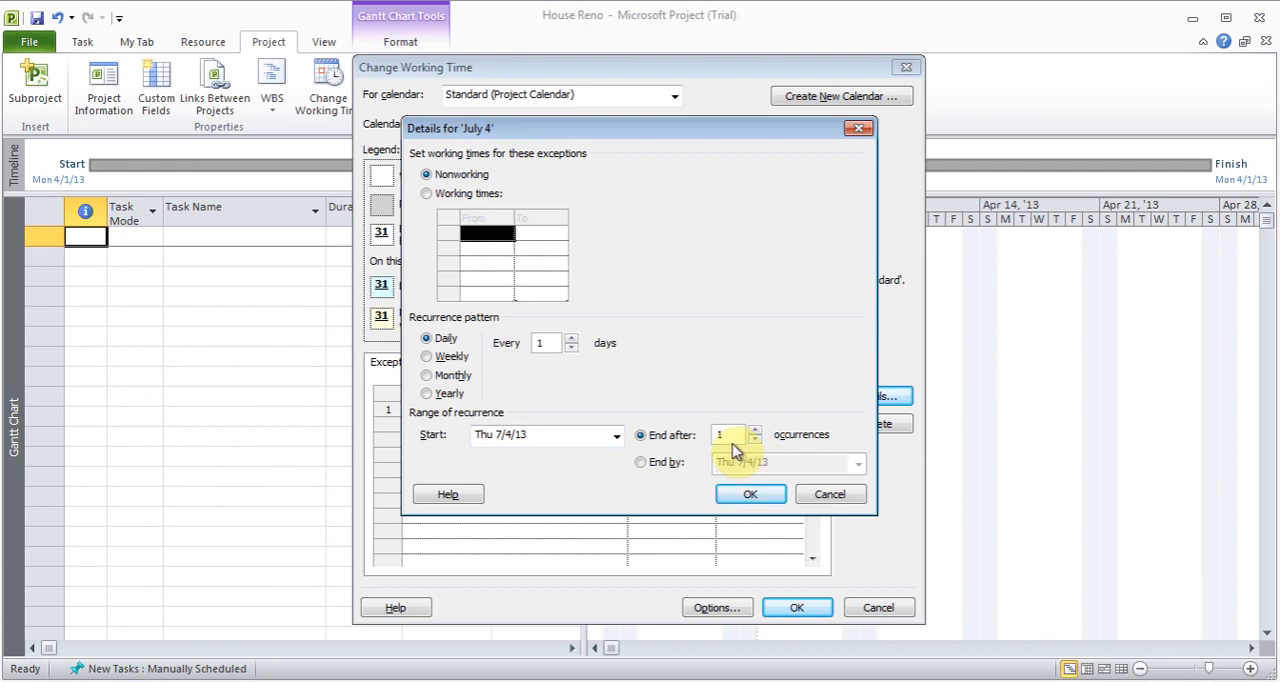
click(755, 493)
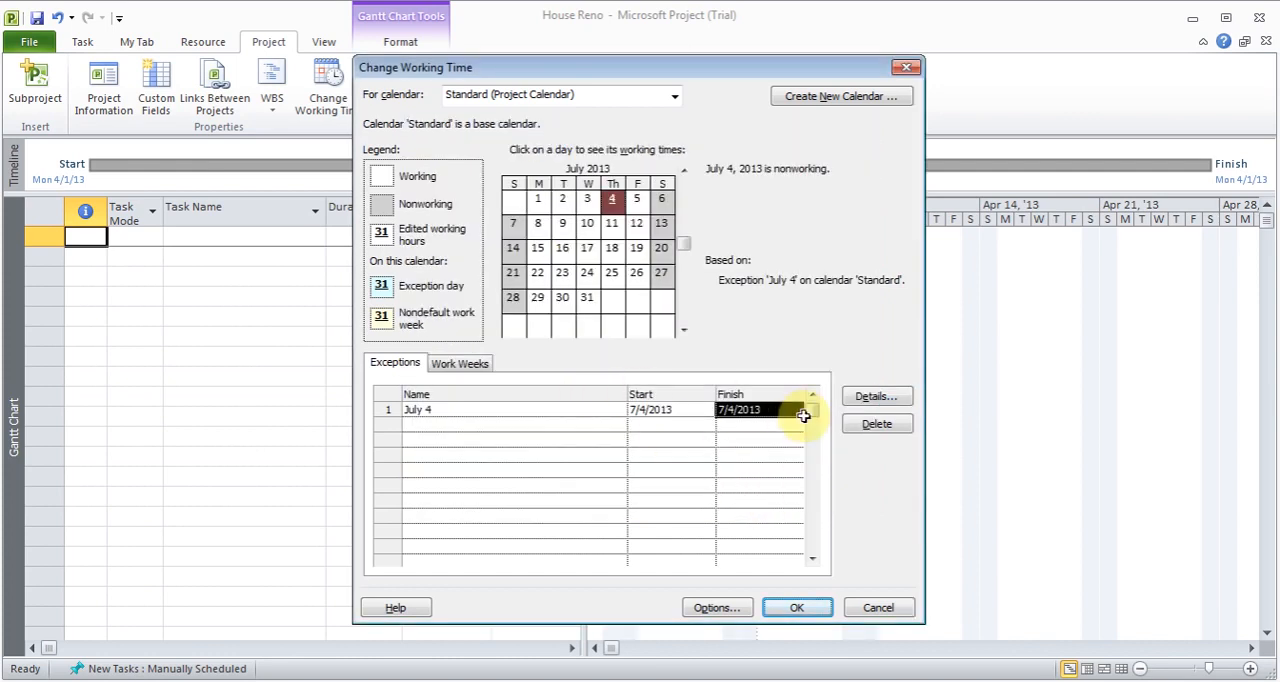
click(877, 426)
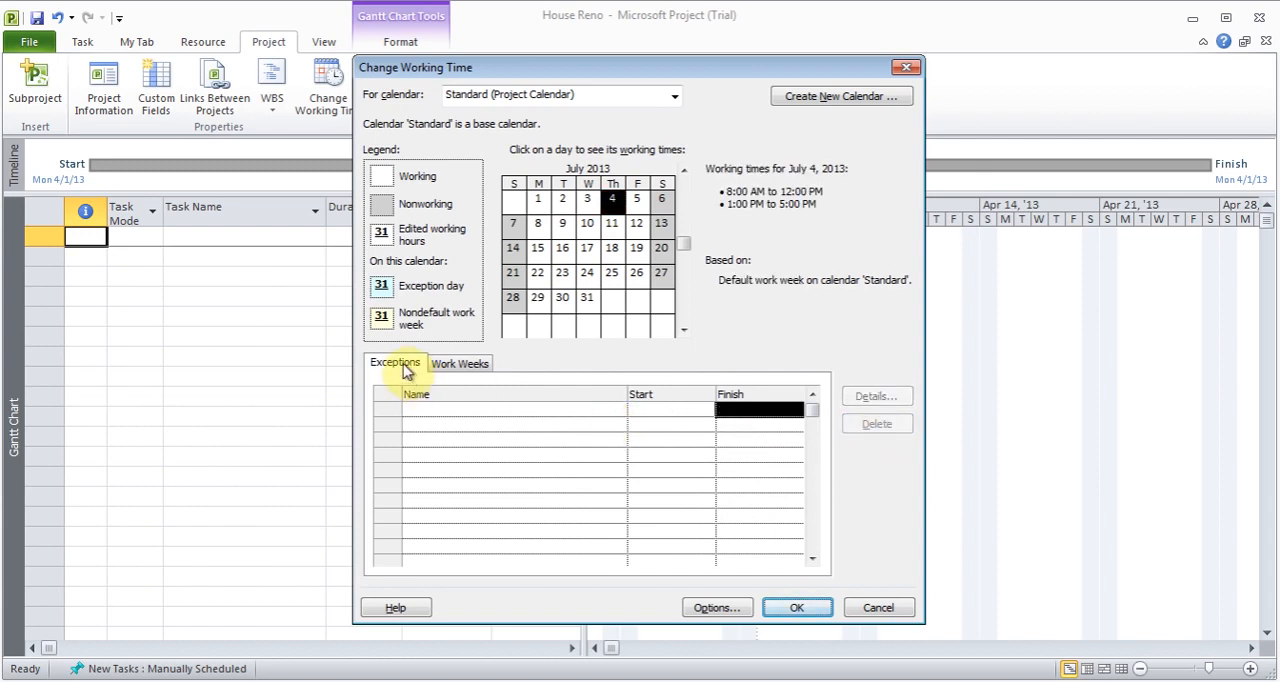
- Examine the working-time options for Monday and Saturday in the Standard calendar's default work week, discard the trial changes and close the calendar settings
click(466, 368)
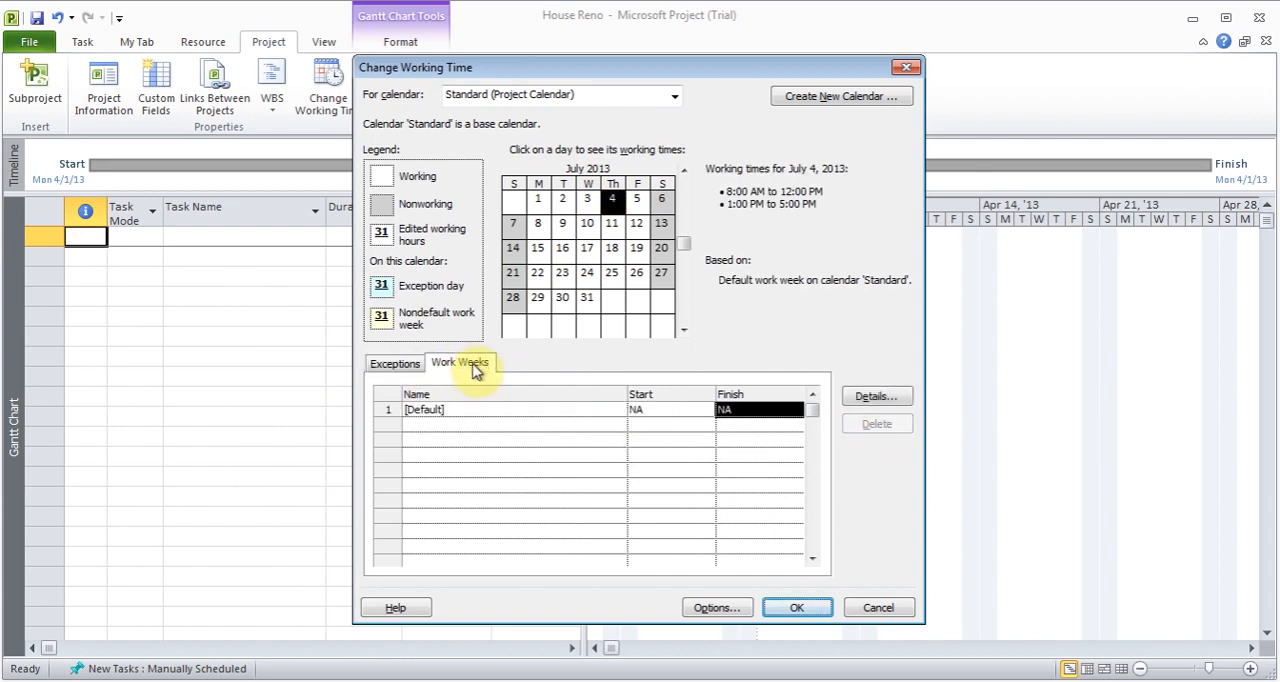
click(876, 398)
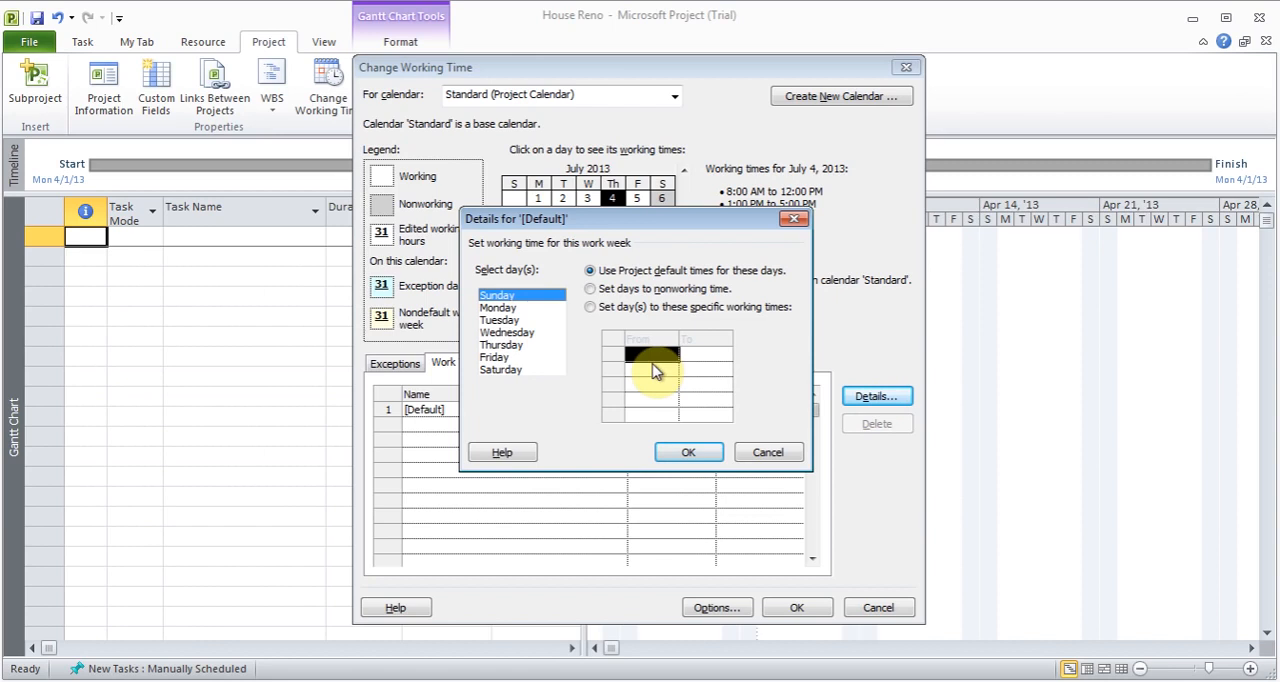
click(530, 310)
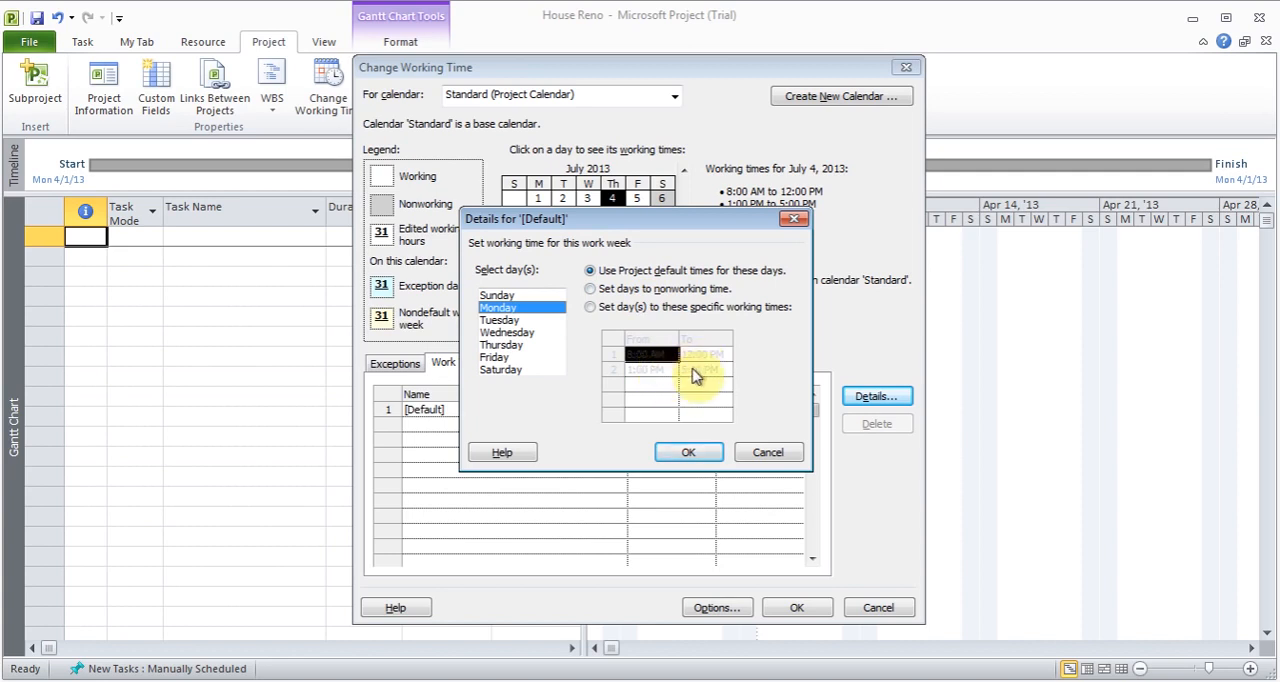
click(590, 289)
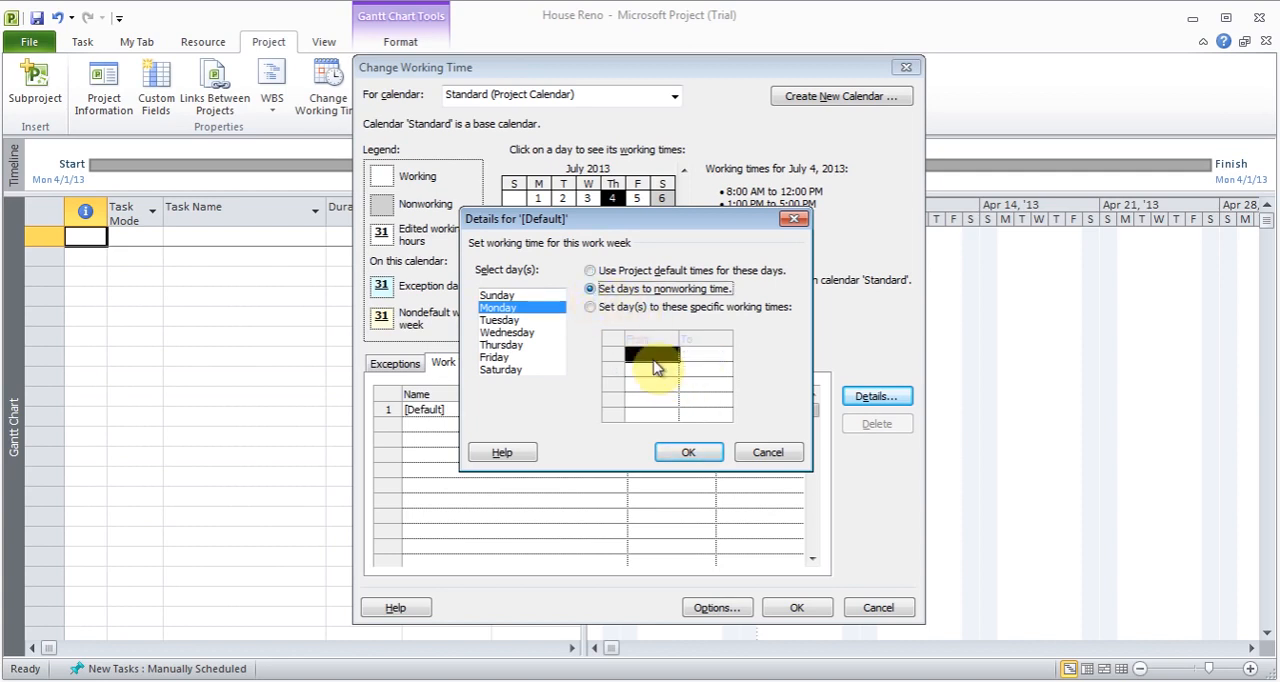
click(590, 270)
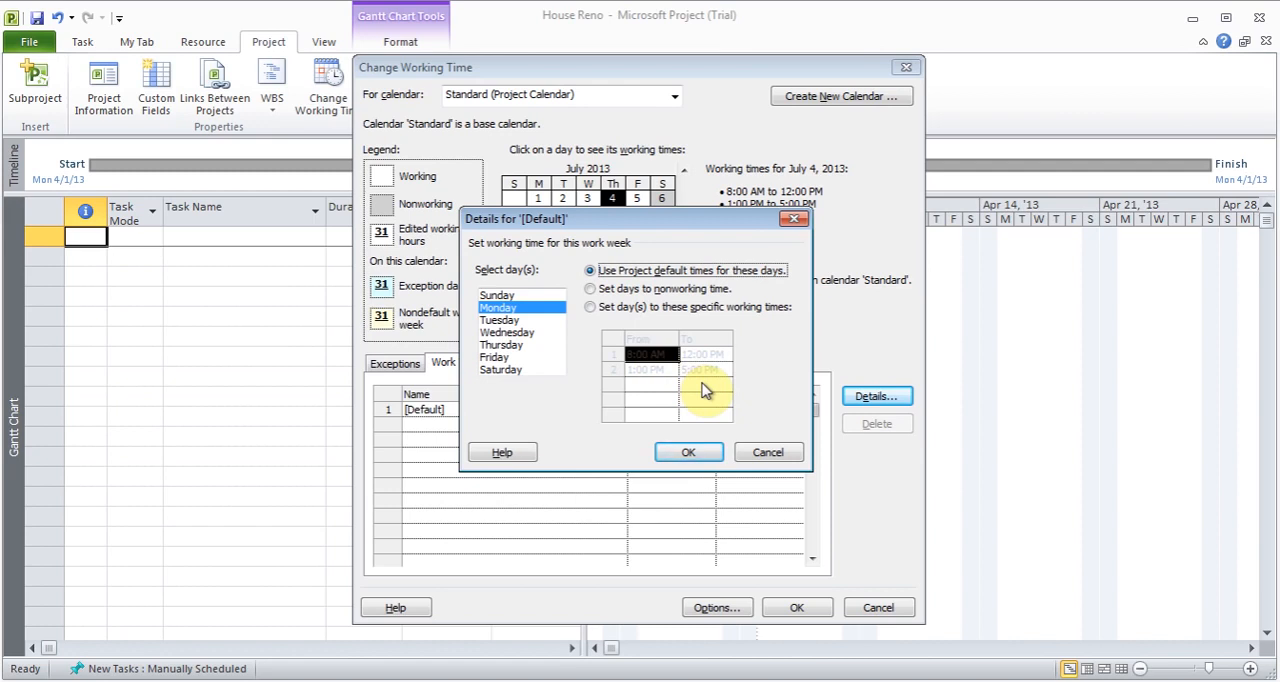
click(505, 369)
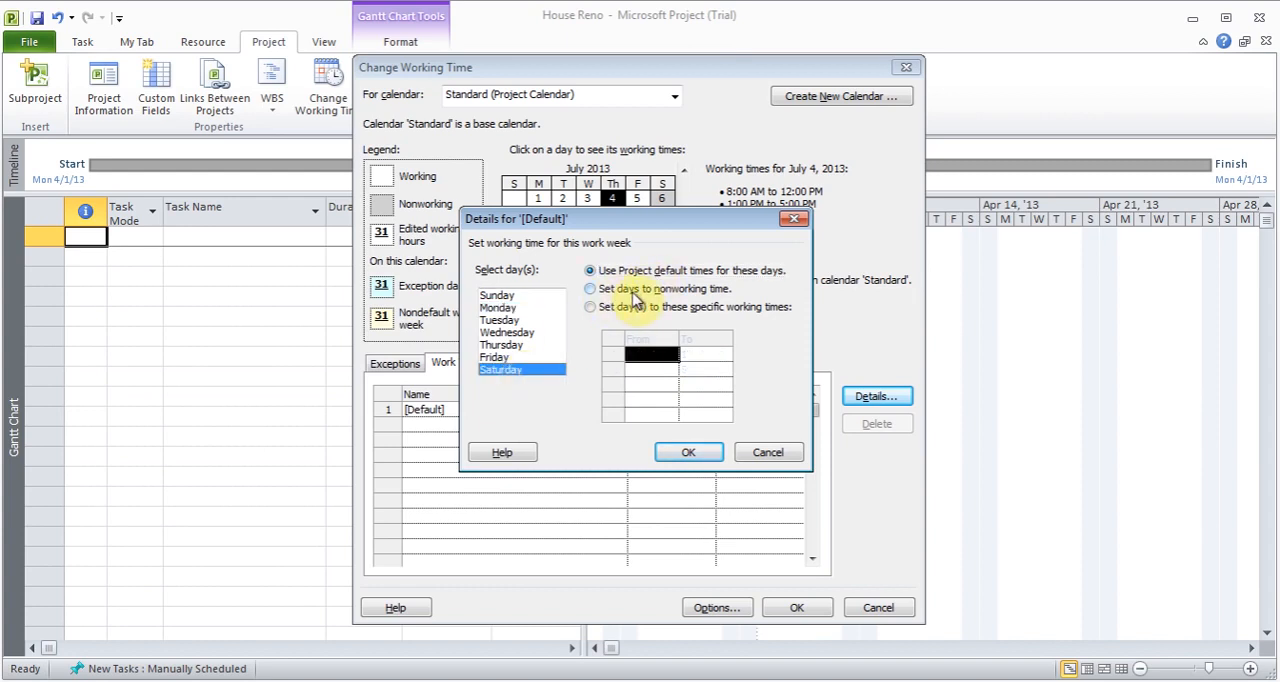
click(610, 307)
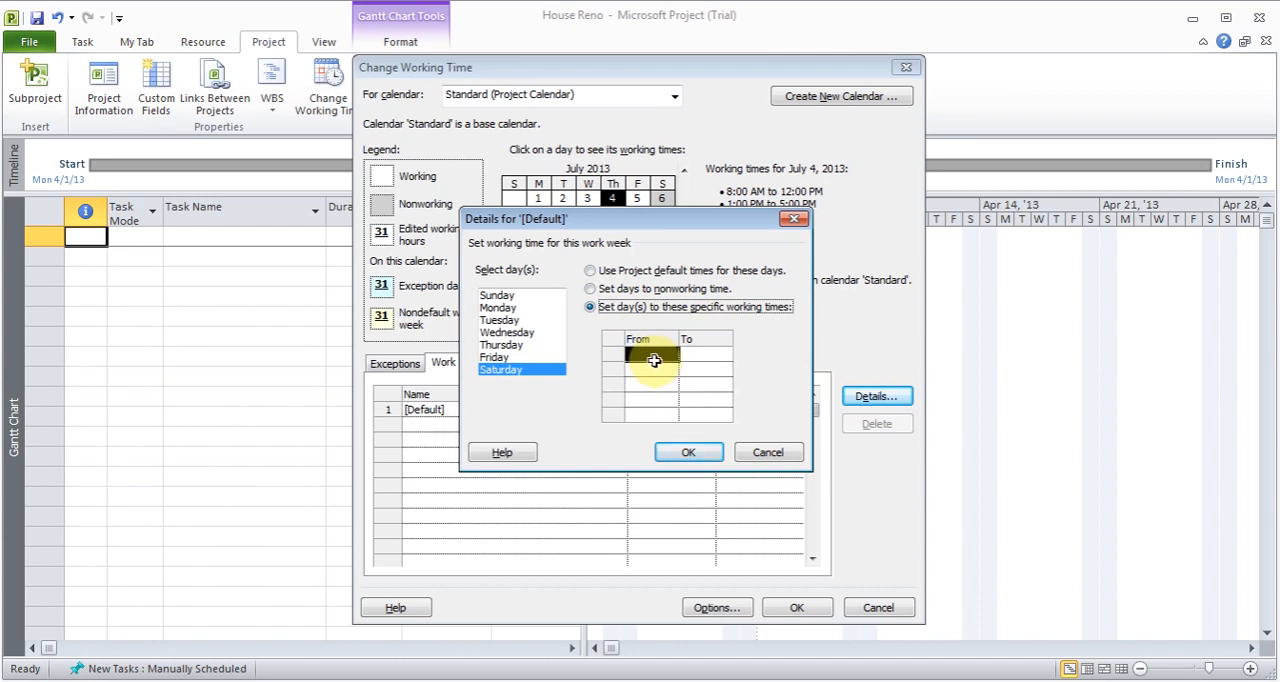
click(779, 456)
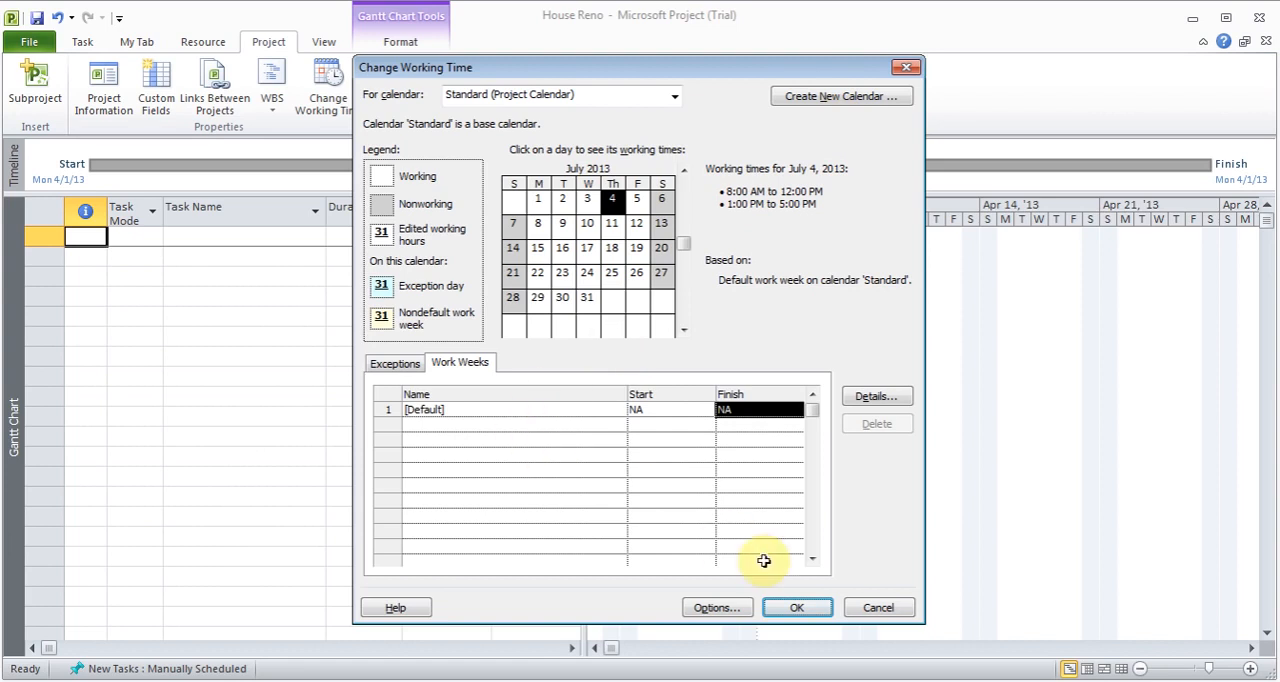
click(779, 609)
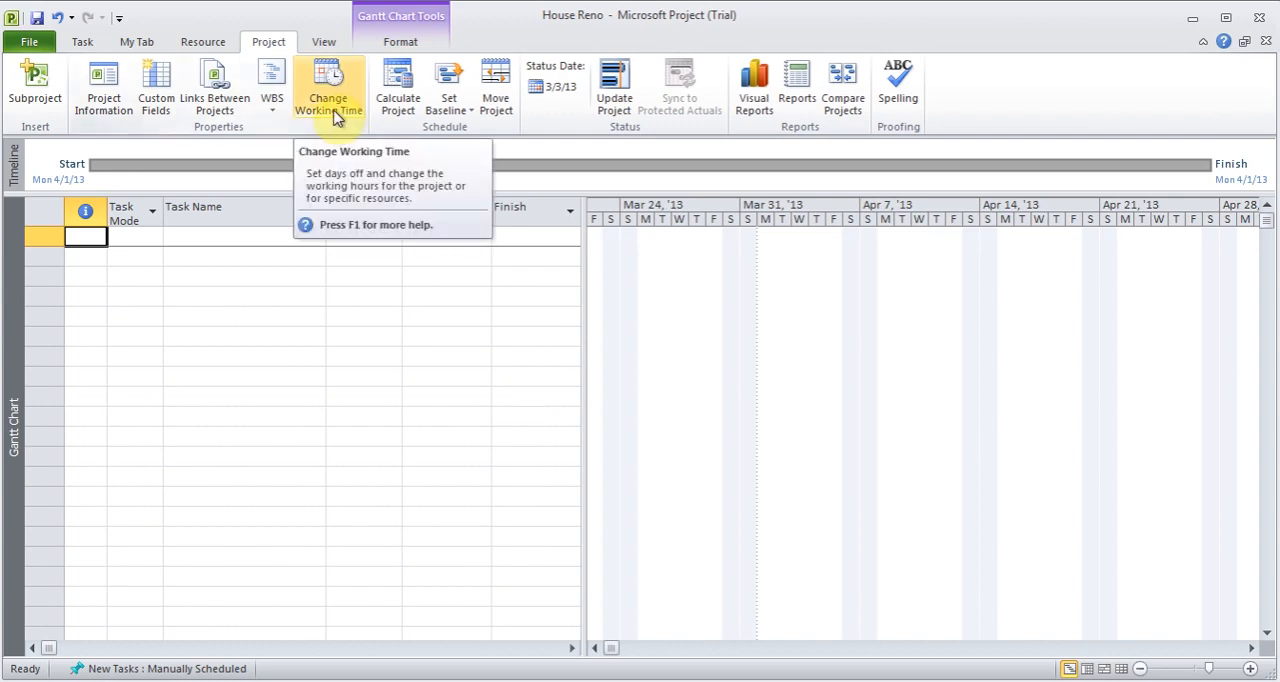
- Look over the commands on the custom My Tab ribbon tab and open the ribbon customization options
click(93, 45)
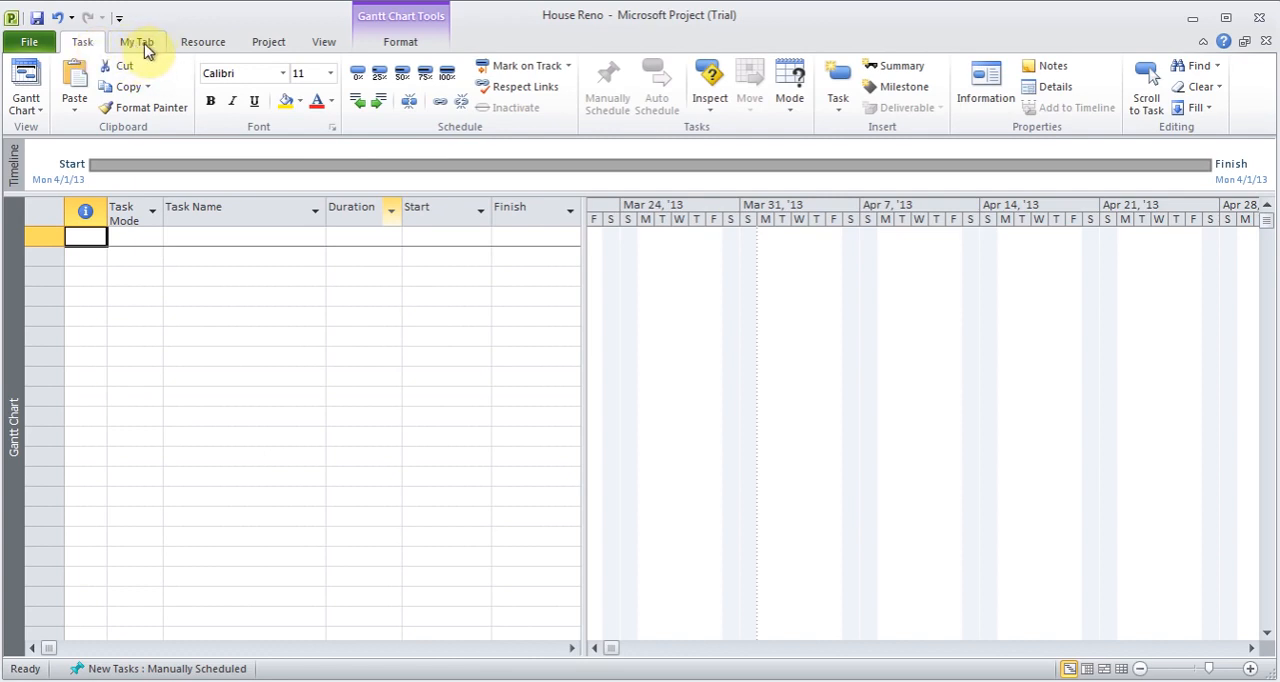
click(140, 44)
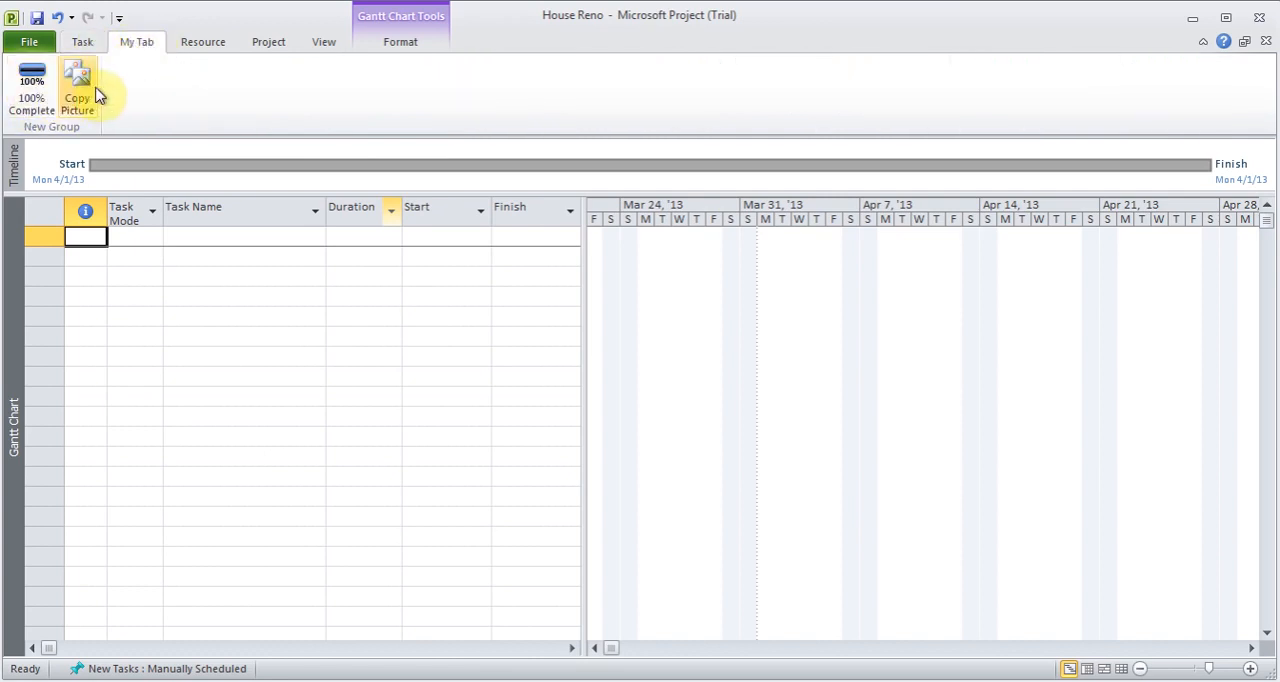
click(86, 45)
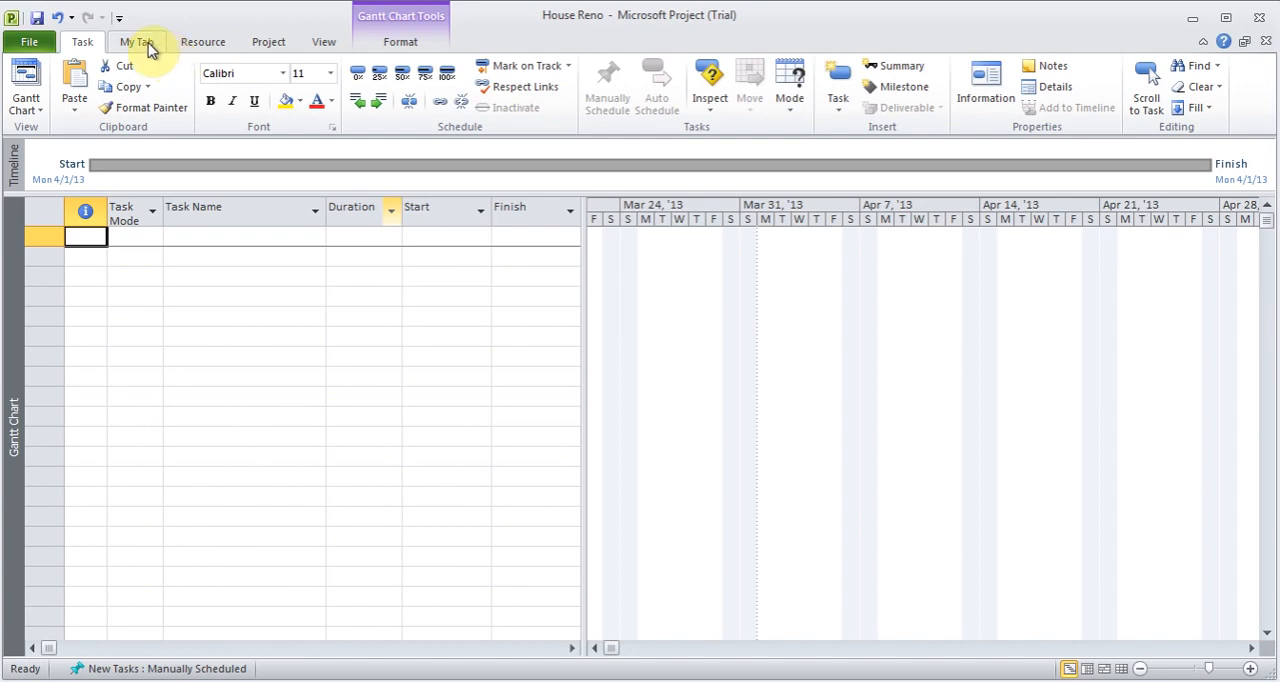
click(38, 44)
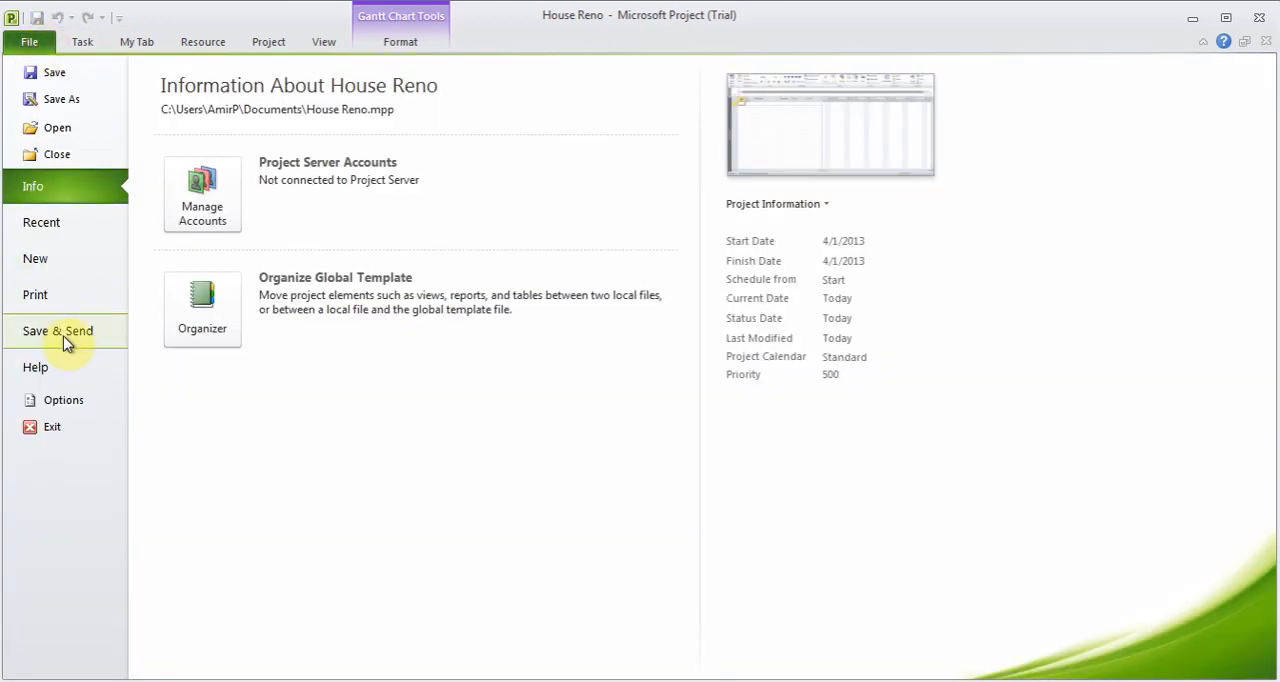
click(68, 396)
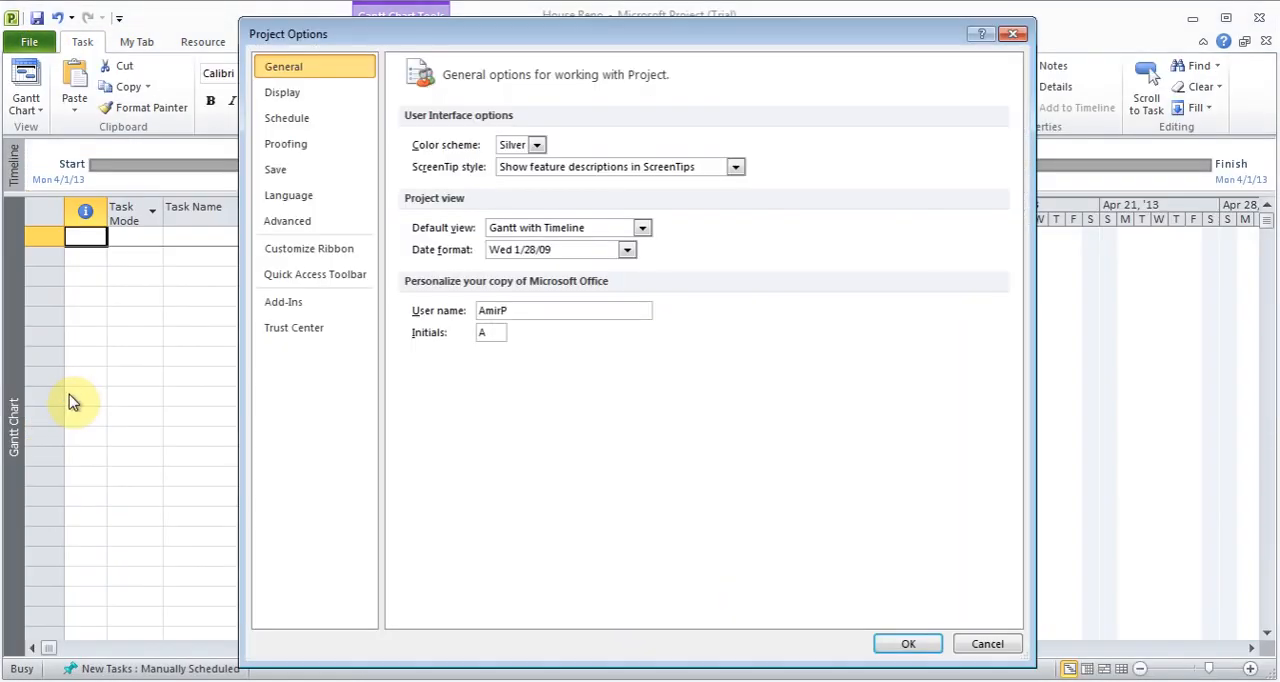
click(338, 254)
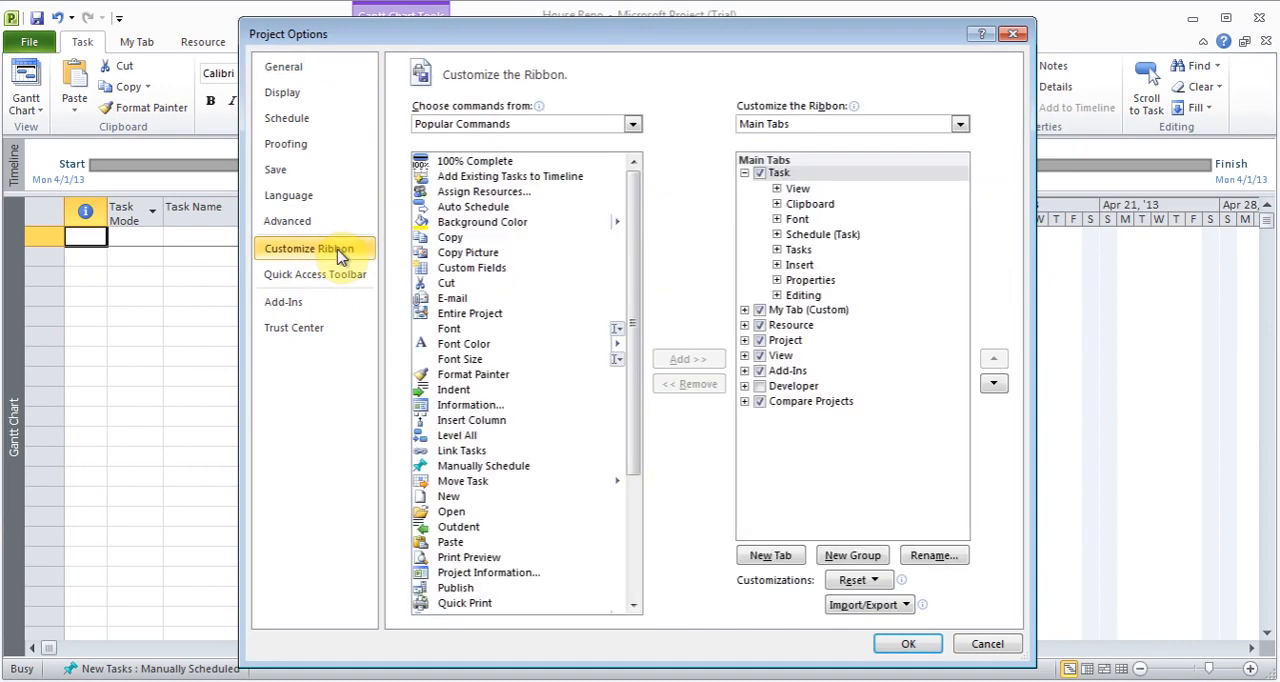
- Add a new custom ribbon tab, place the Copy Picture command in its new group, and list all available commands
click(780, 559)
click(822, 312)
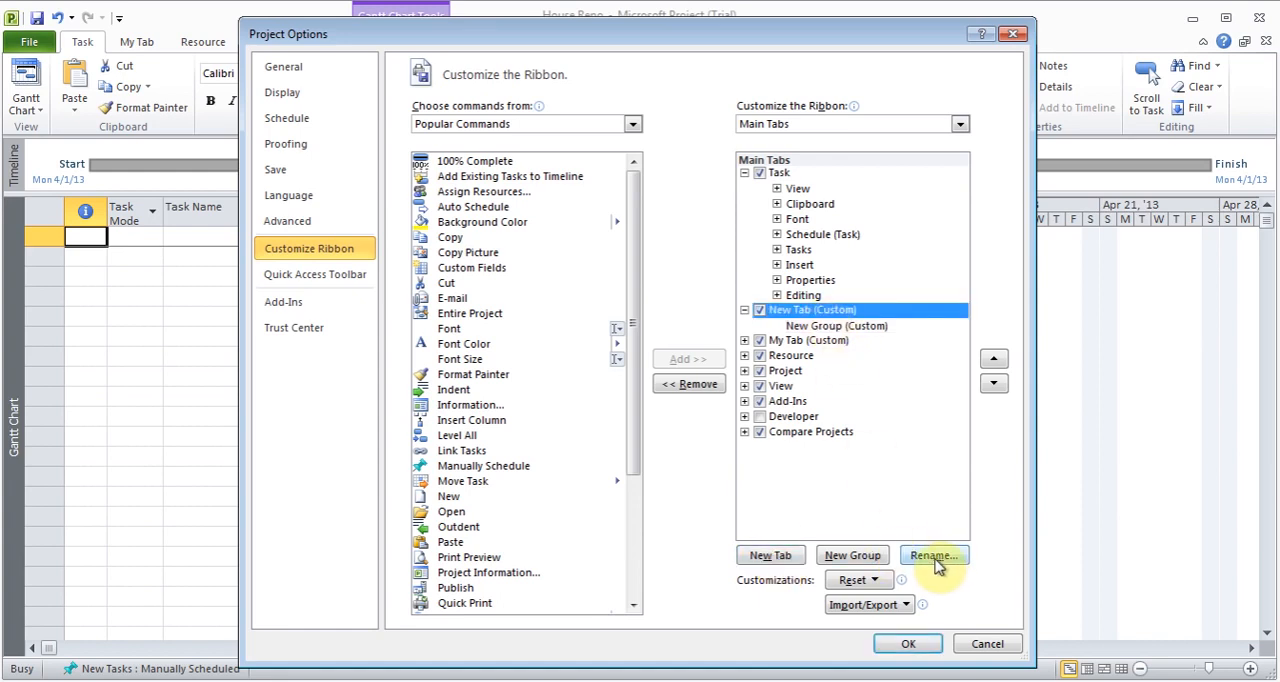
click(836, 327)
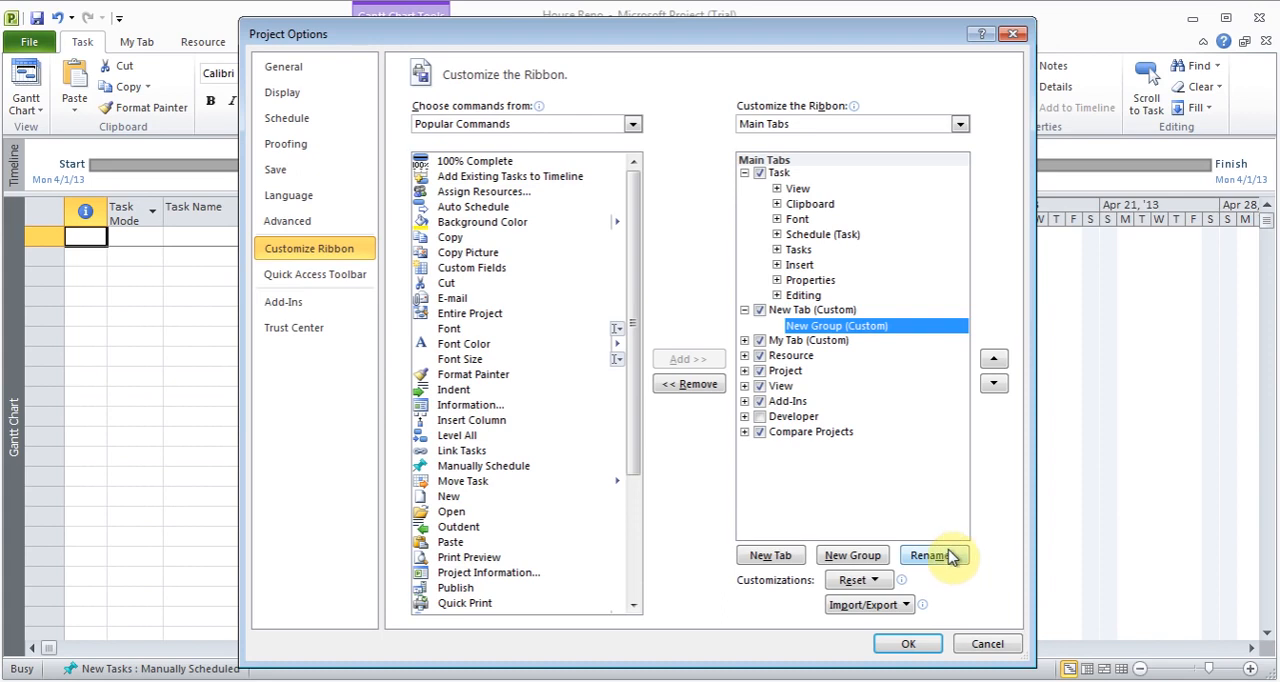
drag(453, 255, 815, 338)
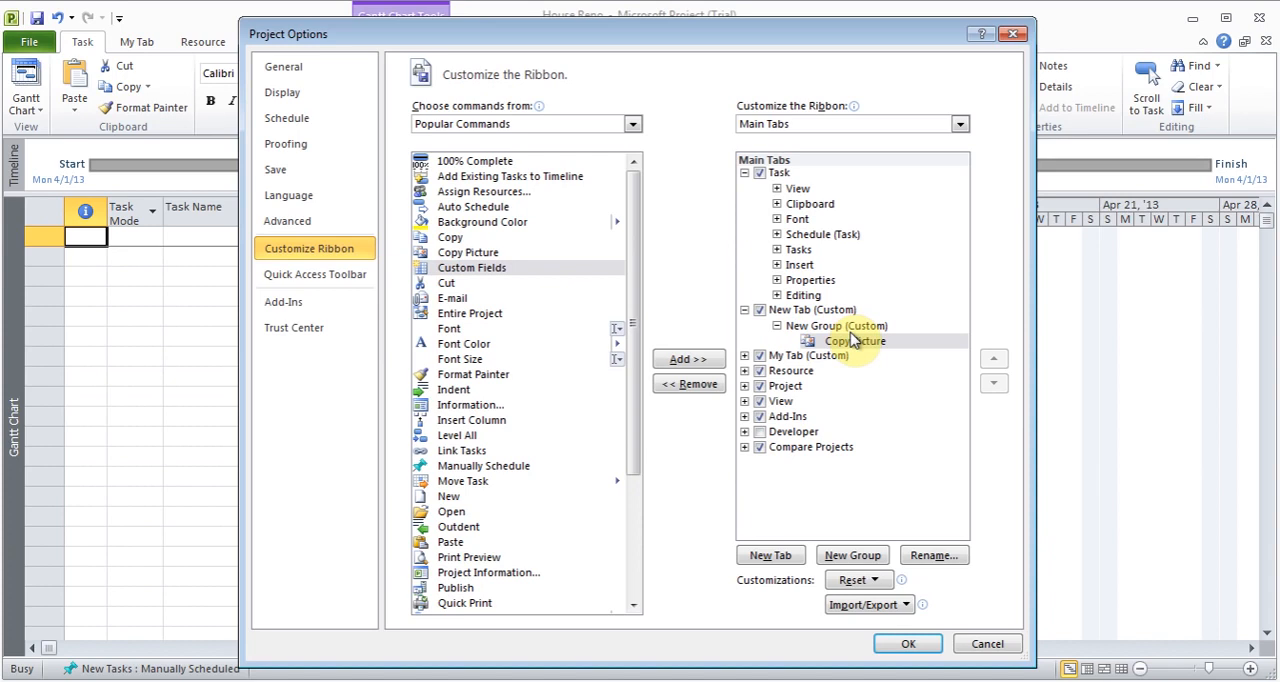
click(632, 124)
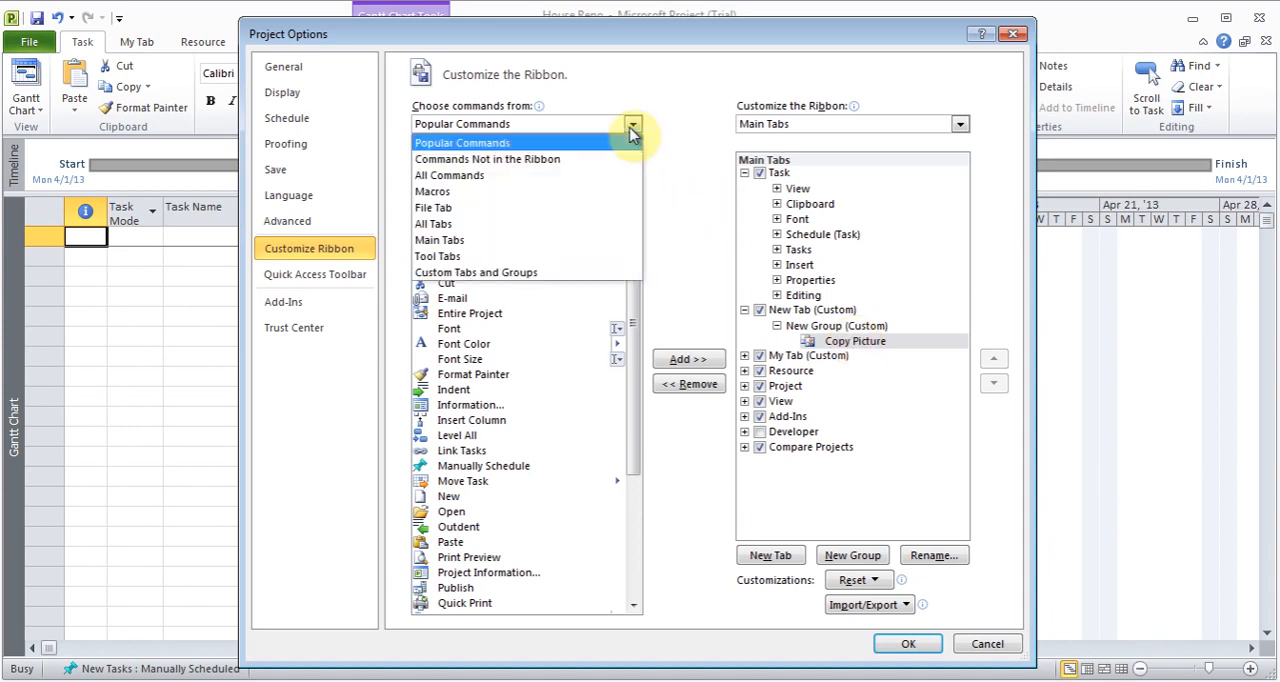
click(499, 175)
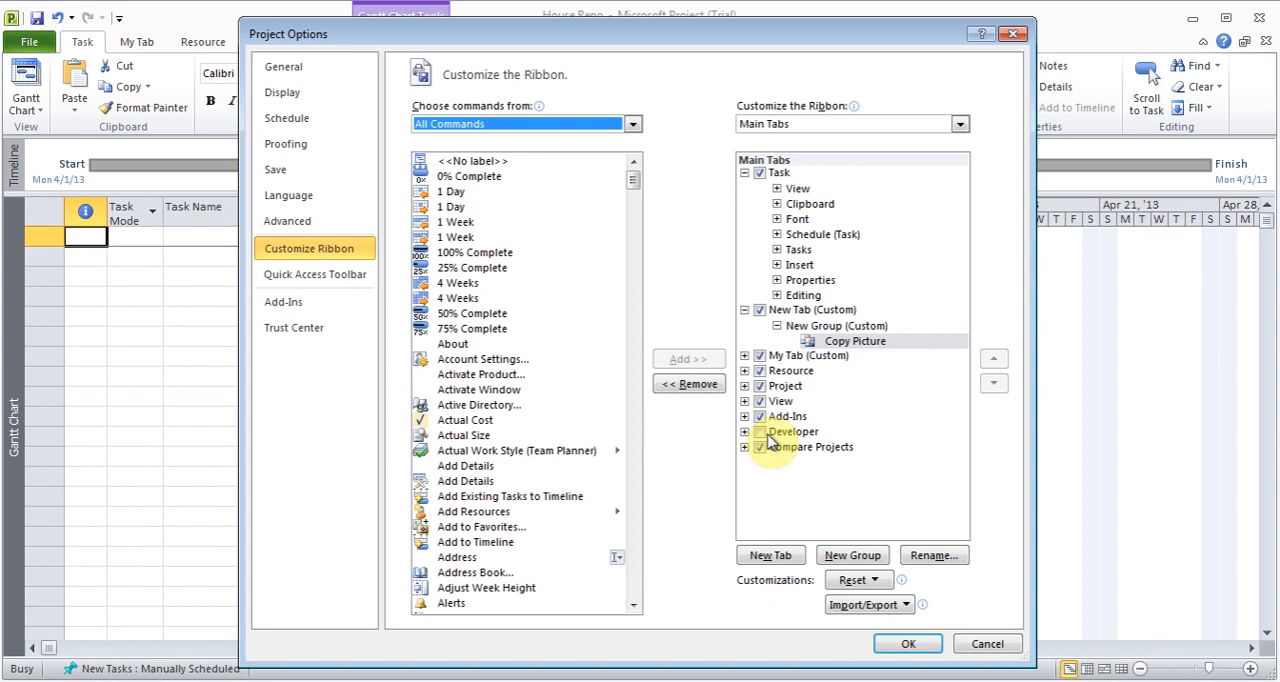
- Reset all ribbon and Quick Access Toolbar customizations and apply the options
click(884, 586)
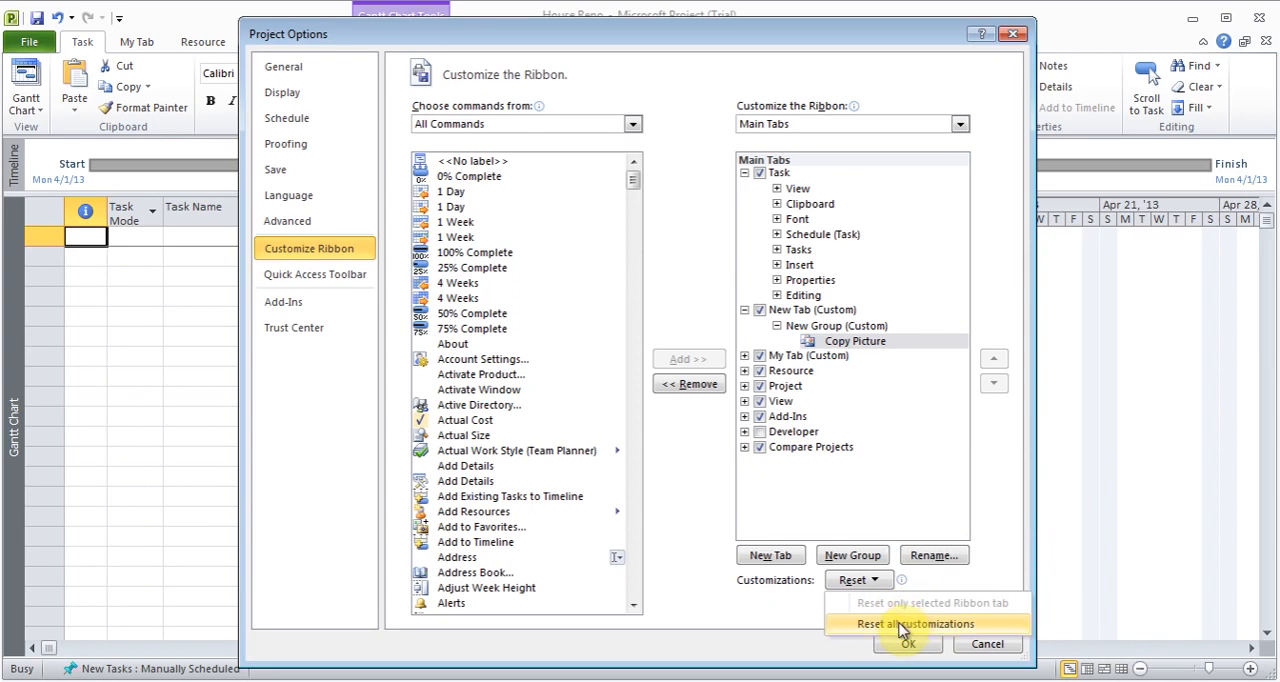
click(903, 626)
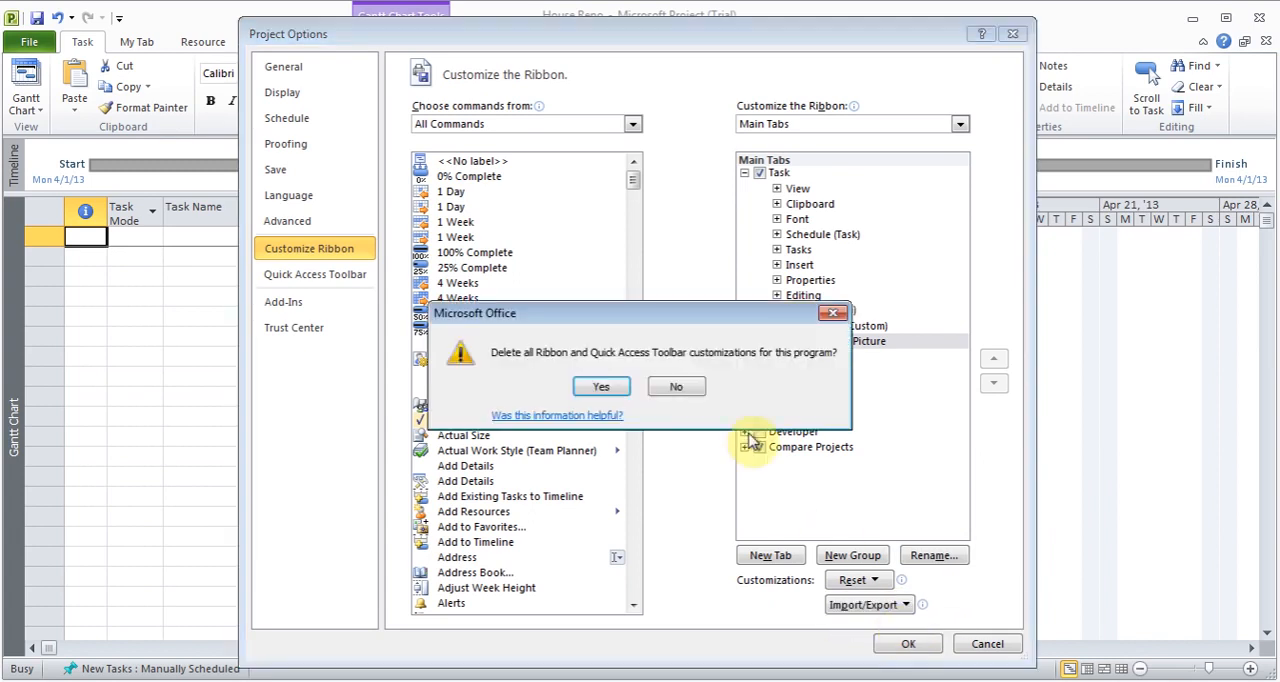
click(608, 388)
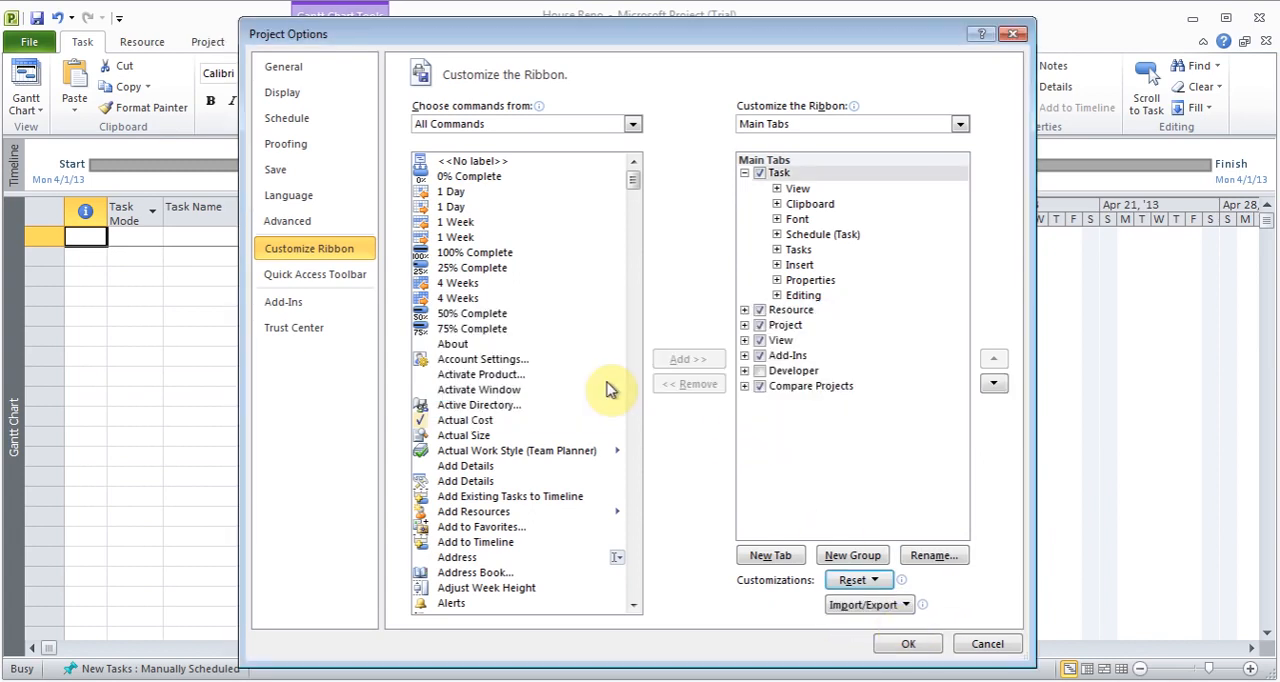
click(906, 645)
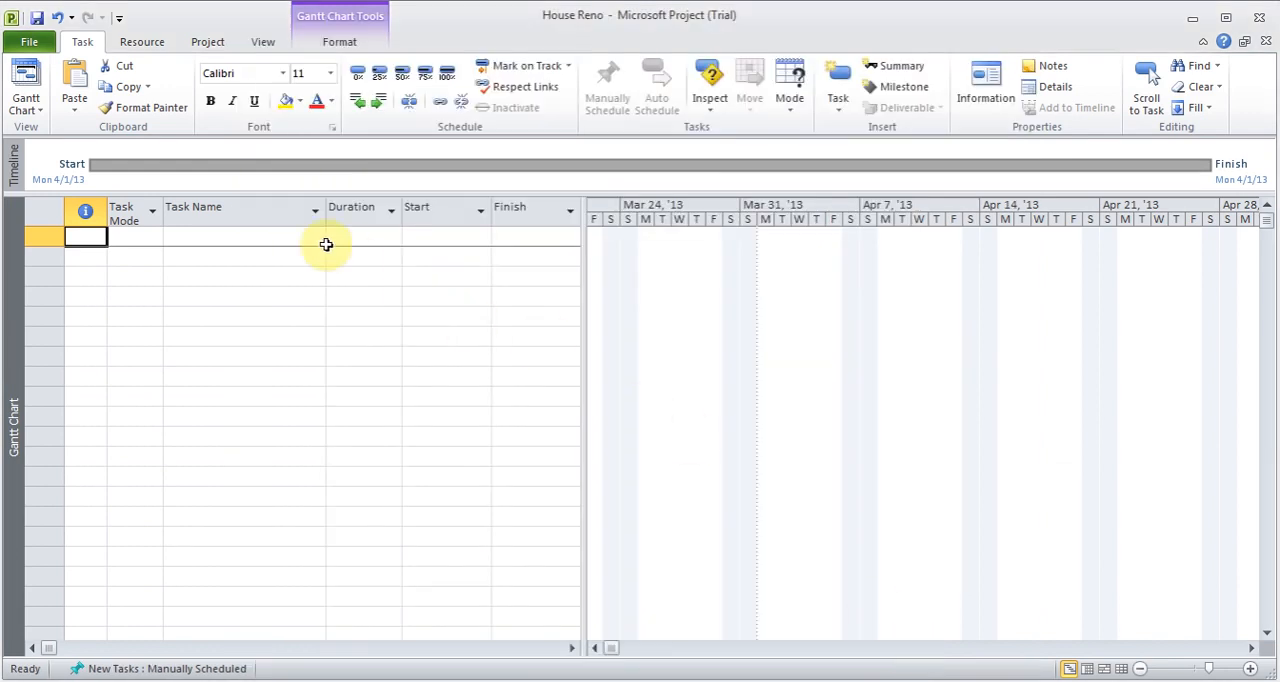
- Review the project save options, including the file format, default file location and auto-save settings, and close the options
click(44, 44)
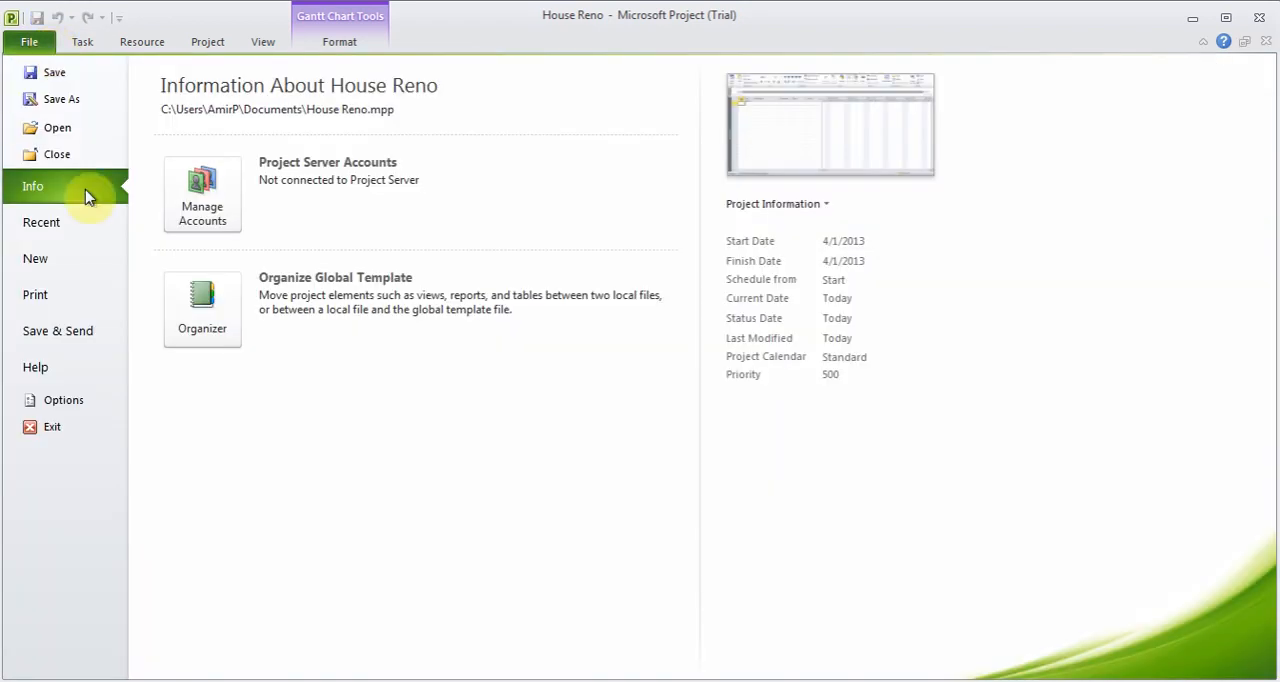
click(67, 390)
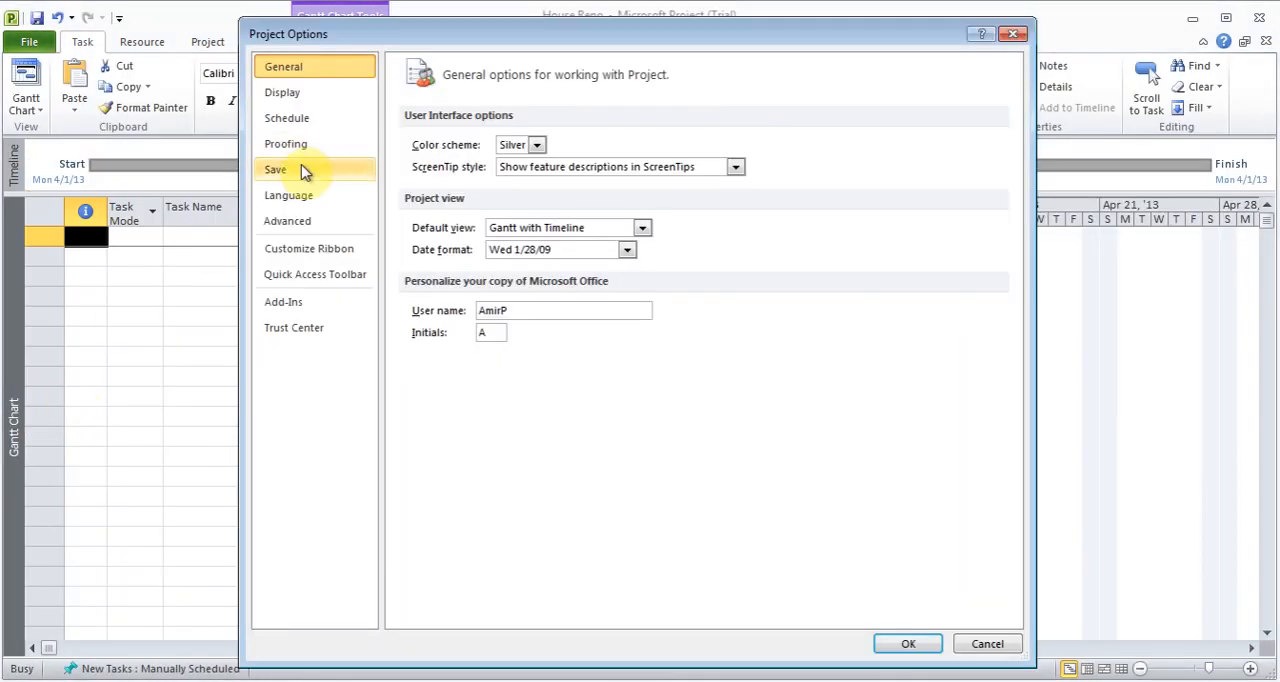
click(305, 172)
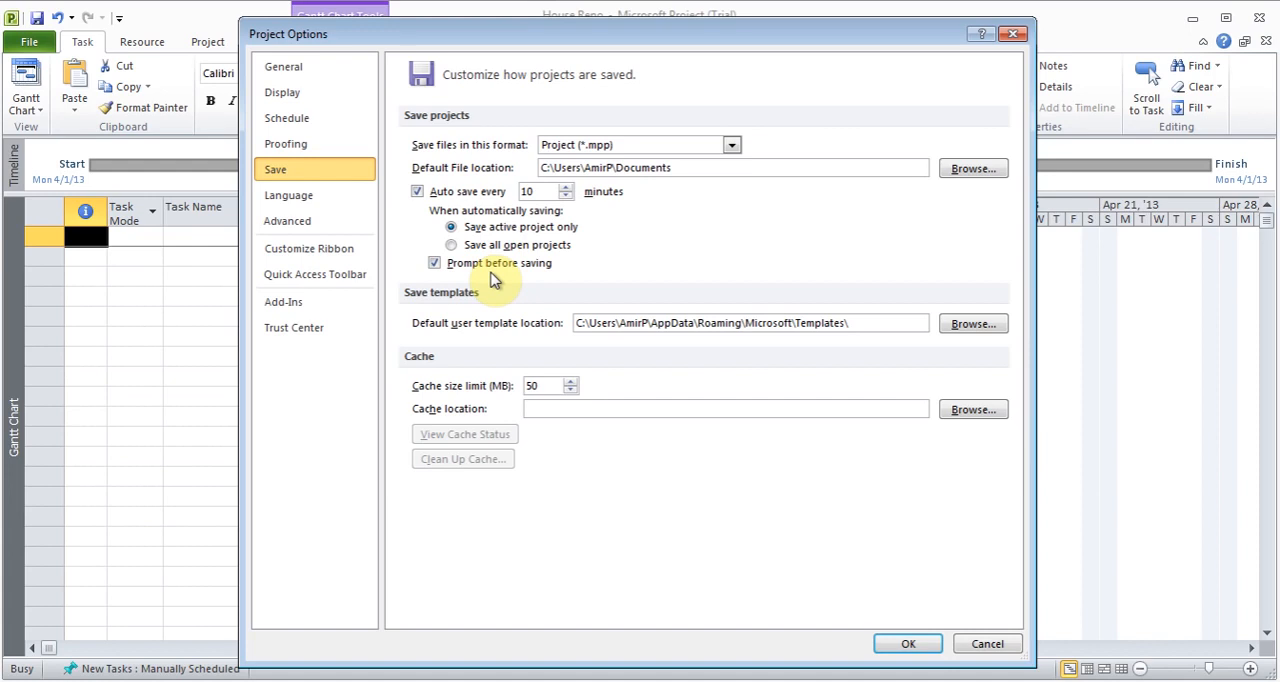
click(904, 645)
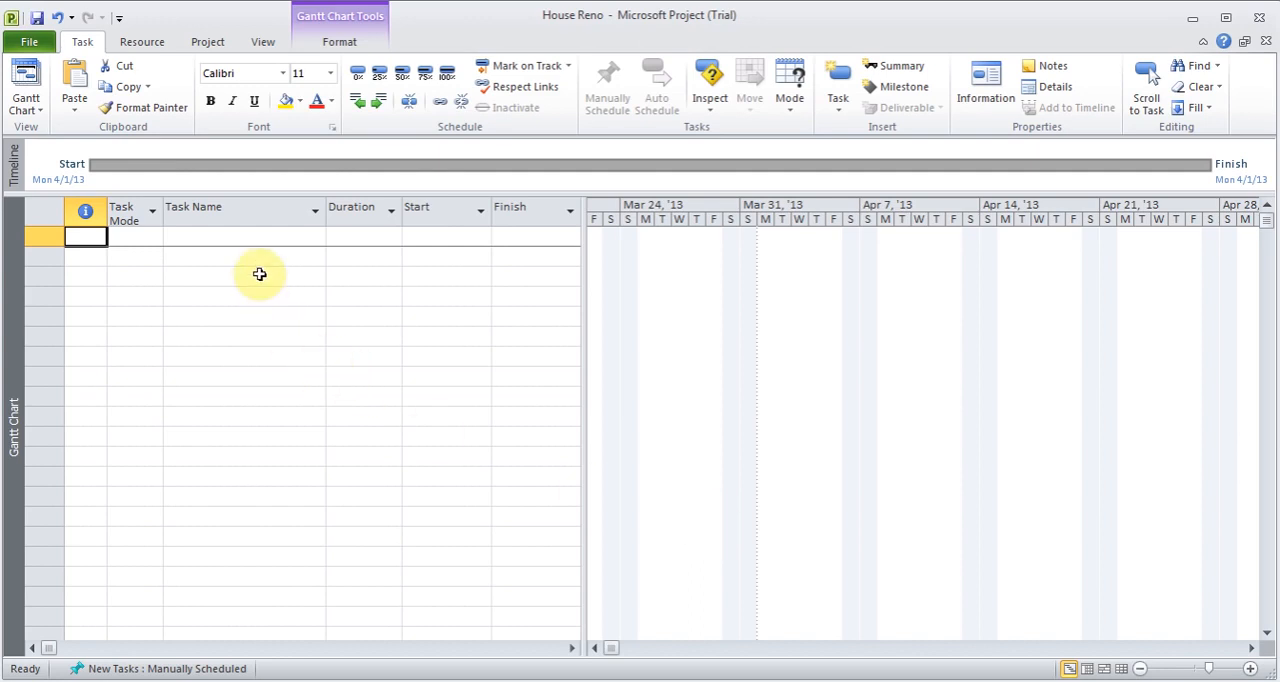
- Enter Move things to garage as the first task, with a duration of 0.5 days
click(245, 241)
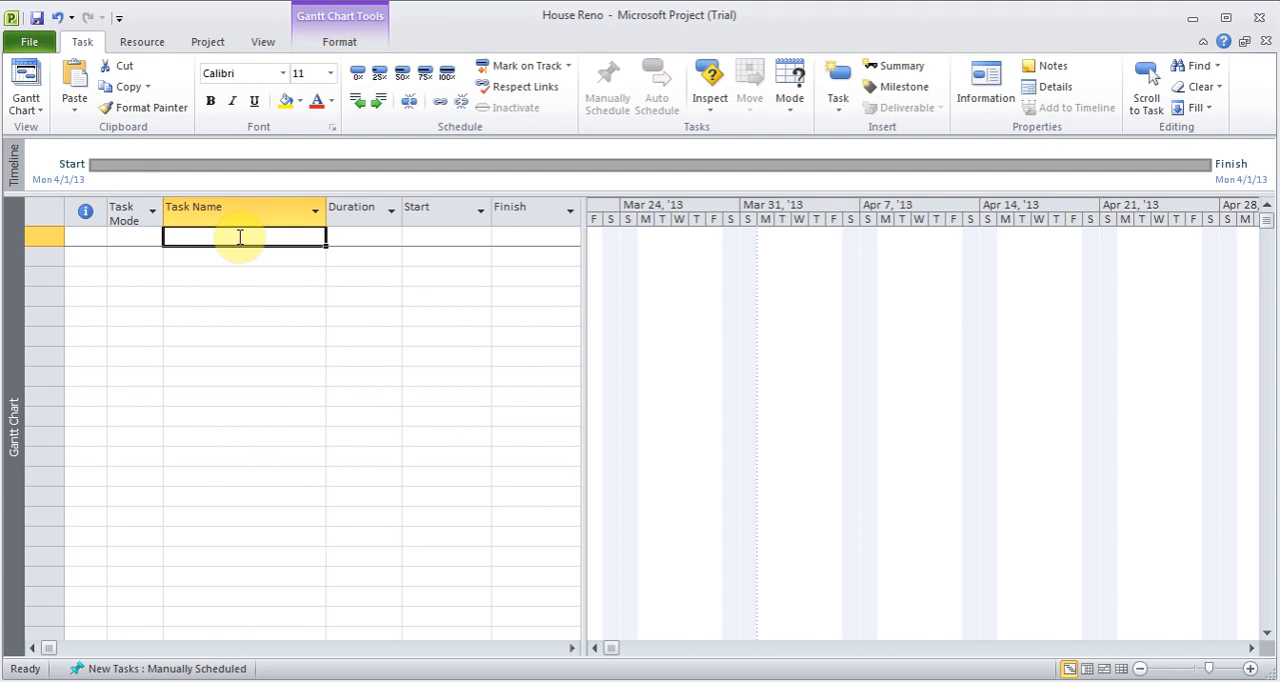
text(Move things to garage)
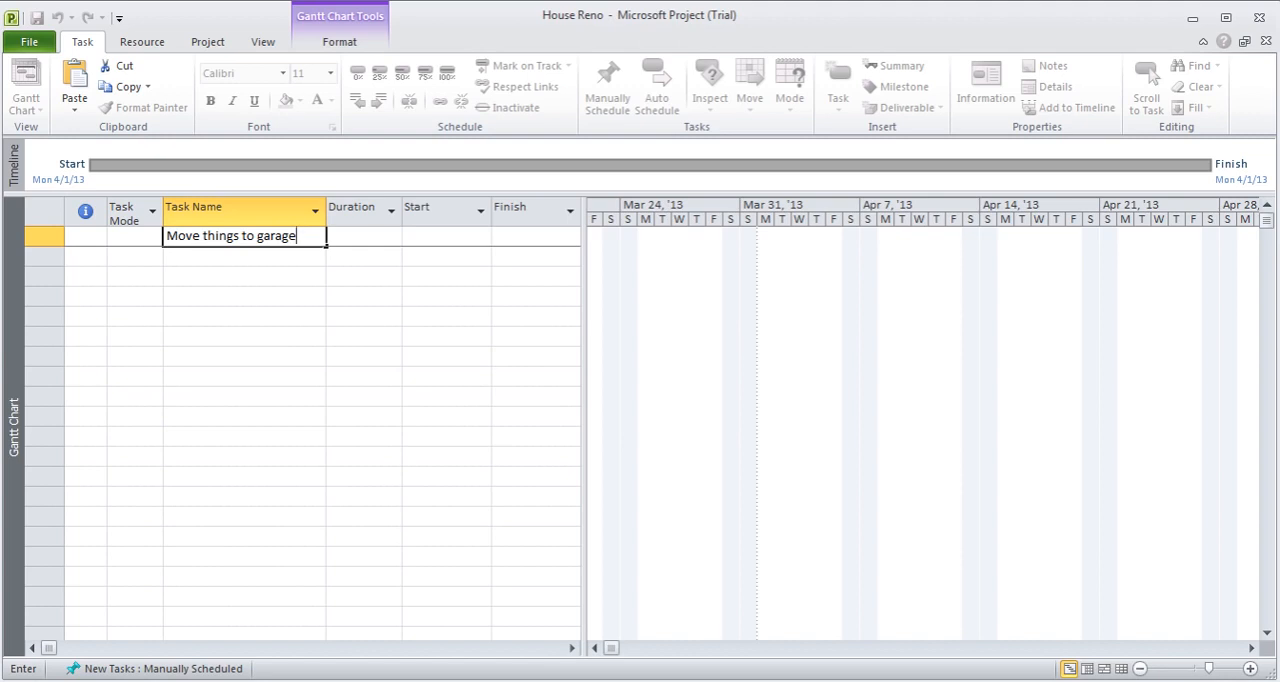
key(Tab)
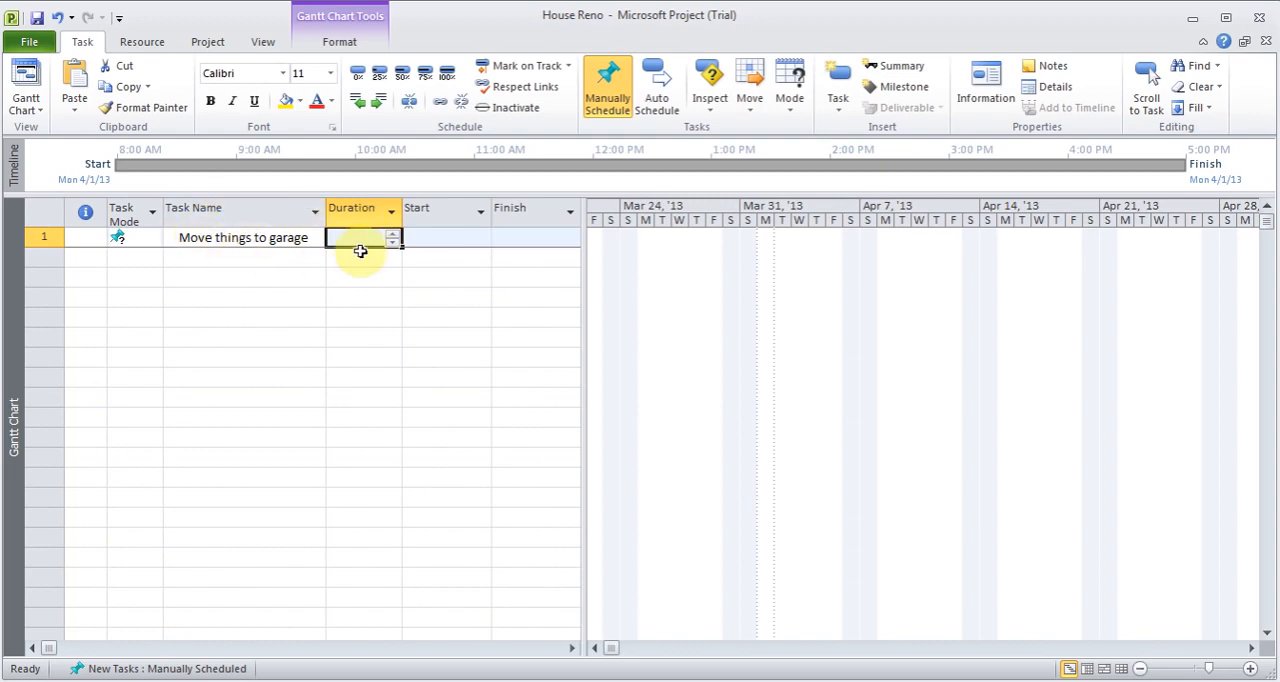
text(0.5d)
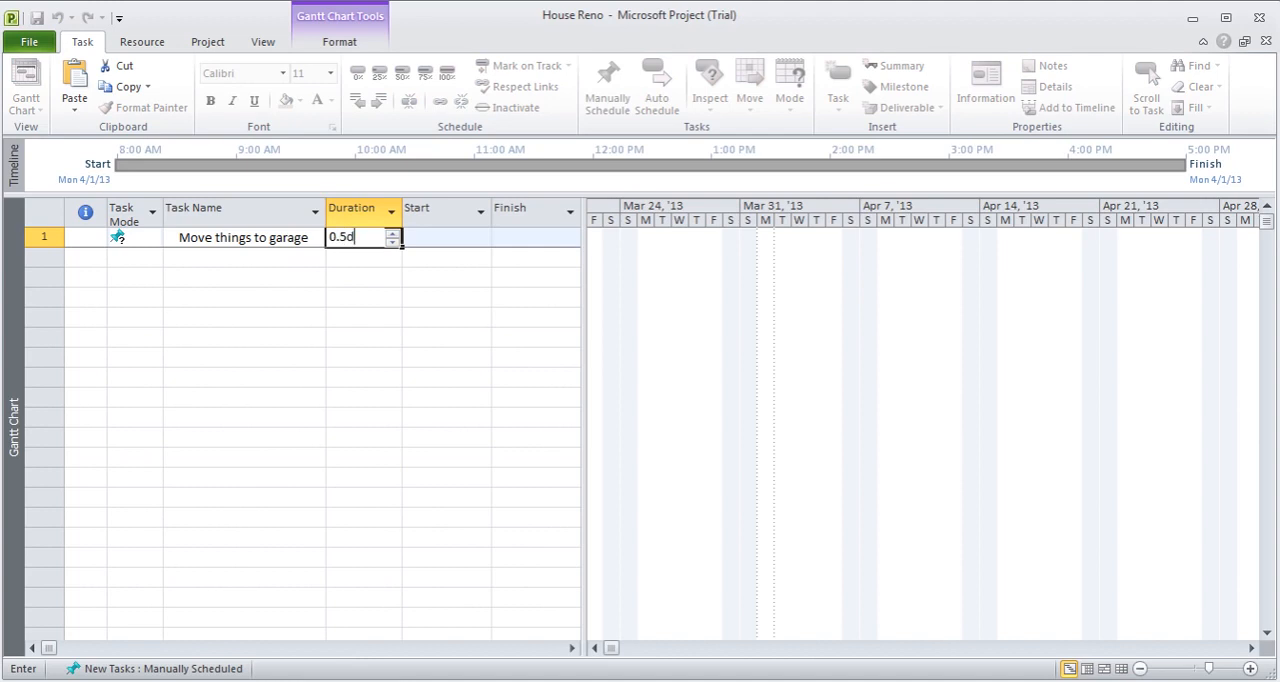
key(Tab)
- Set the duration of the Move things to garage task to 1 day
click(356, 238)
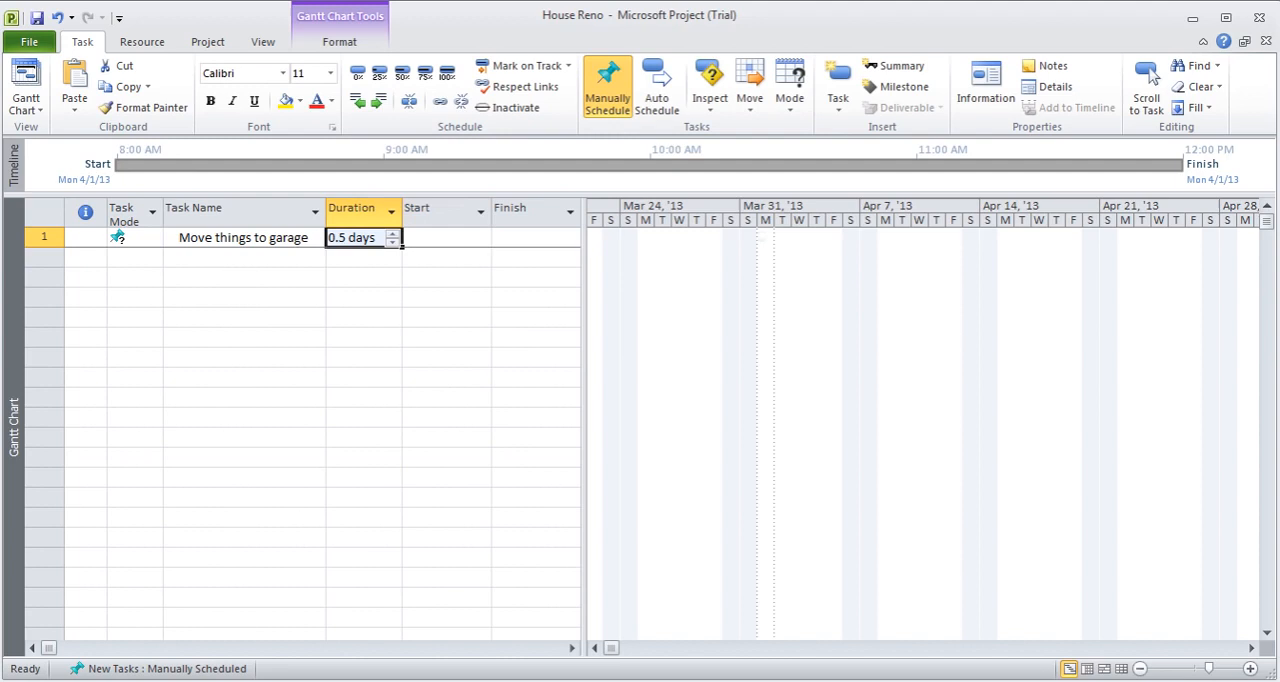
text(1d)
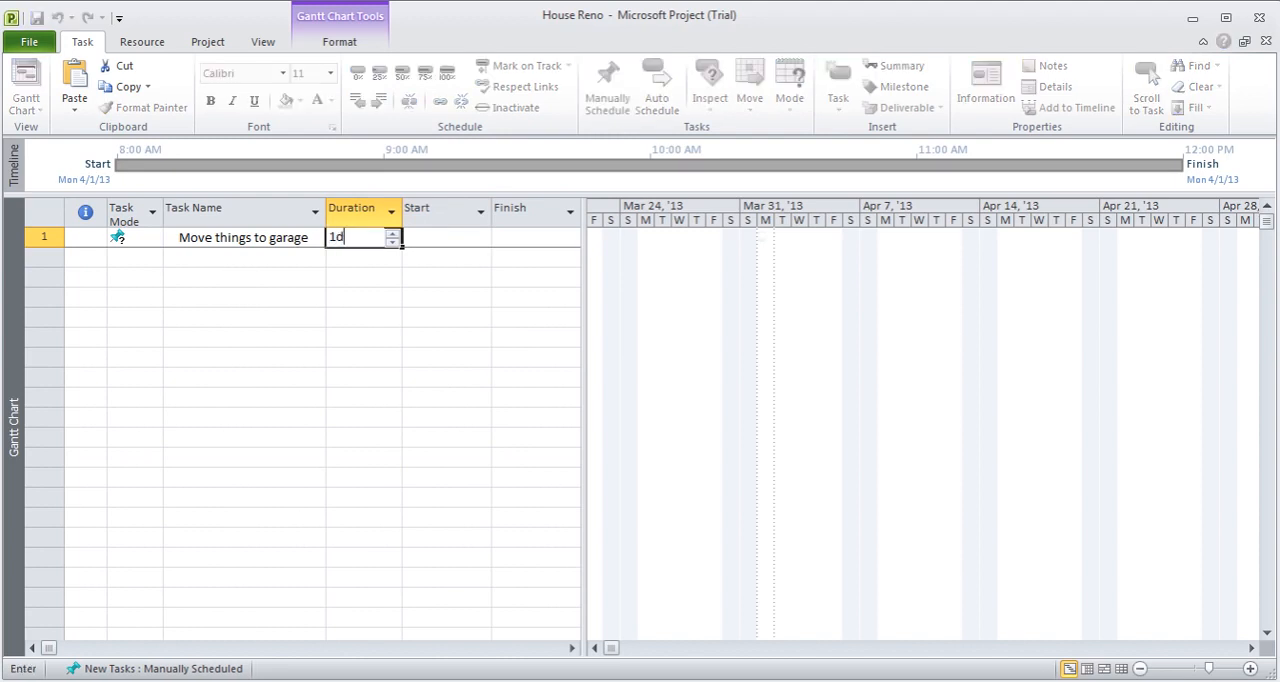
key(Return)
key(Up)
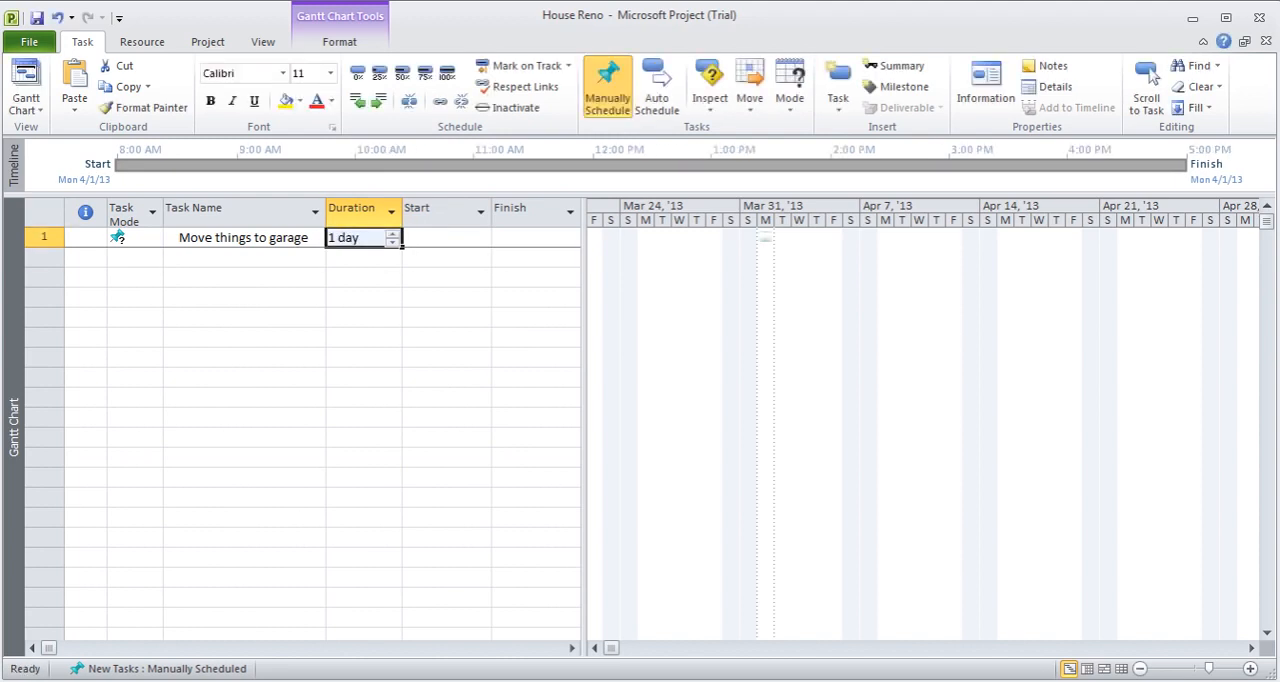
- Set the duration of the Move things to garage task to 1 hour
text(1h)
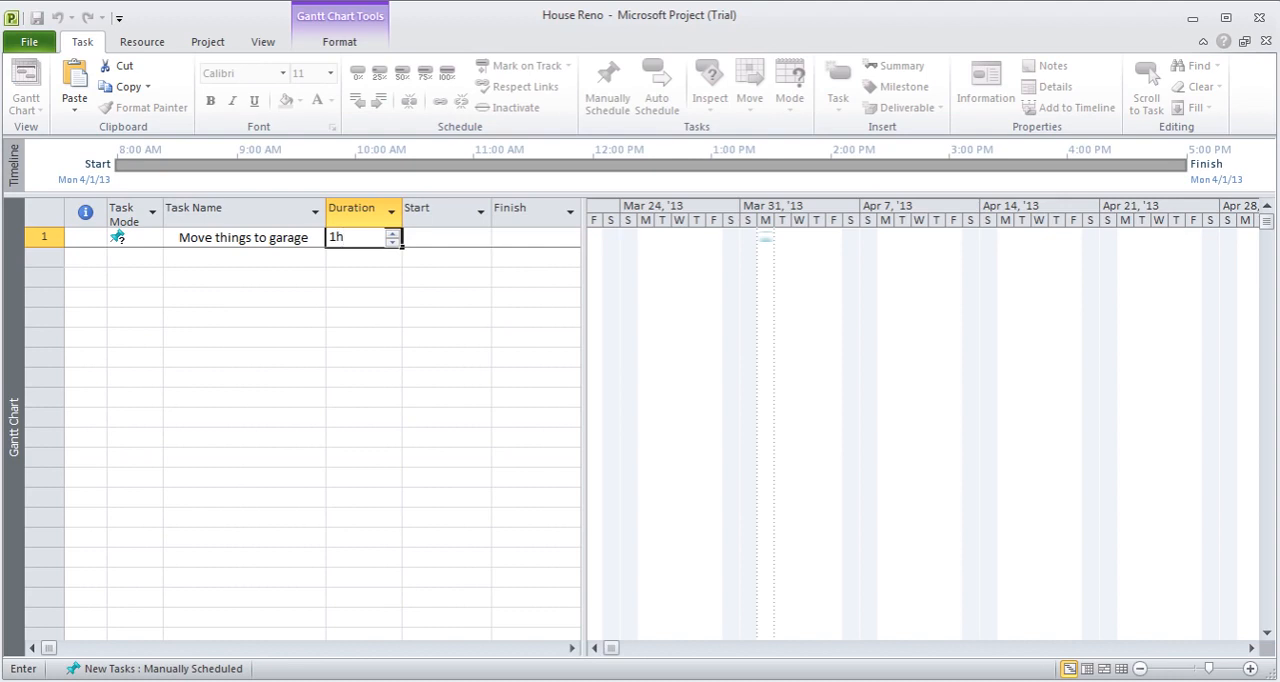
key(Return)
key(Up)
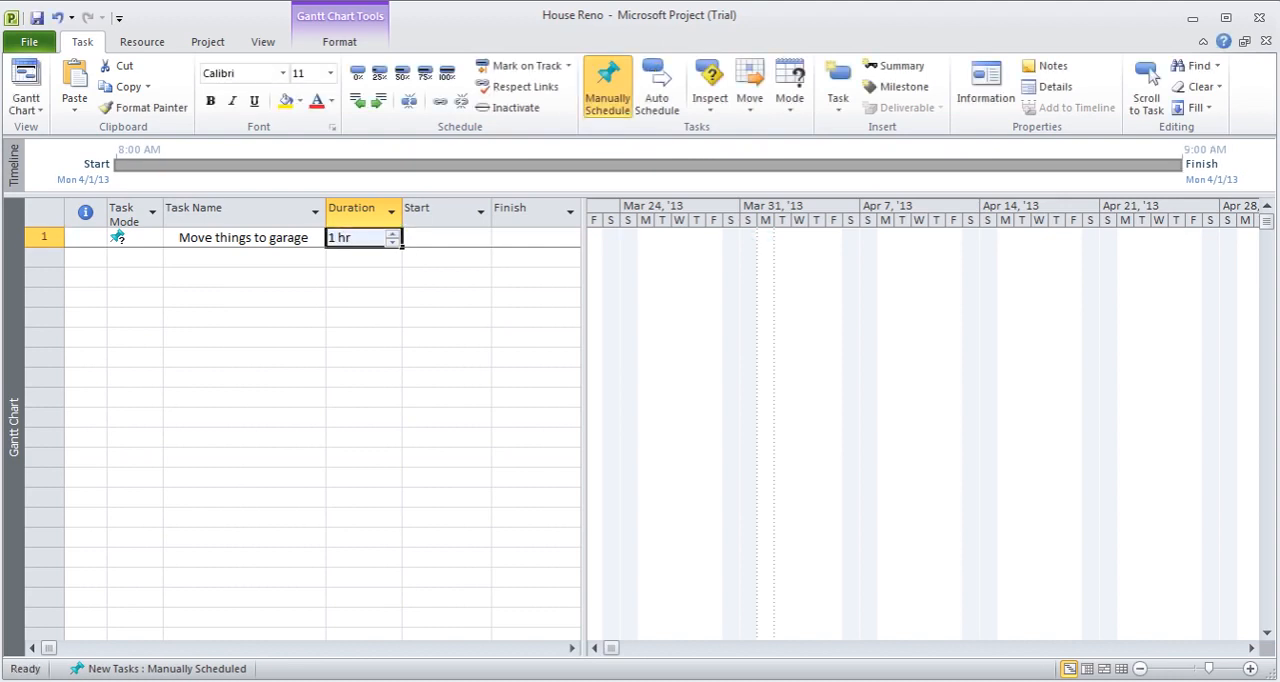
- Set the duration of the Move things to garage task to 1 month
text(1m0)
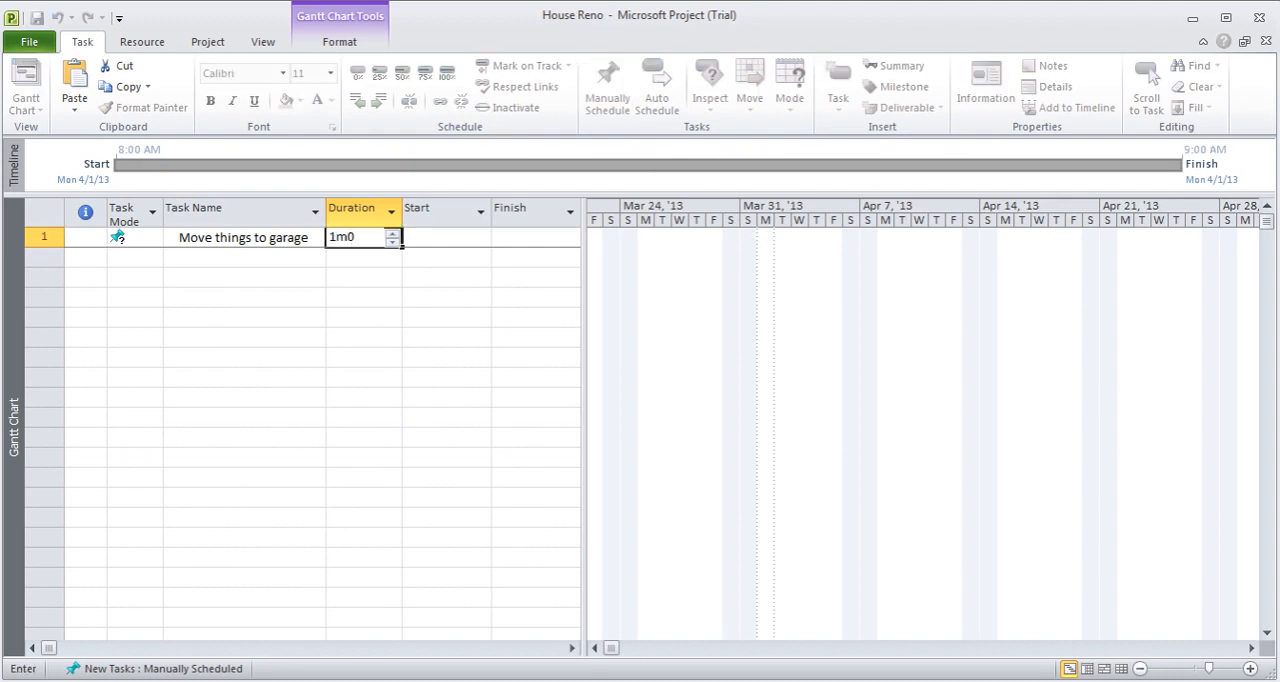
key(BackSpace)
text(o)
key(Return)
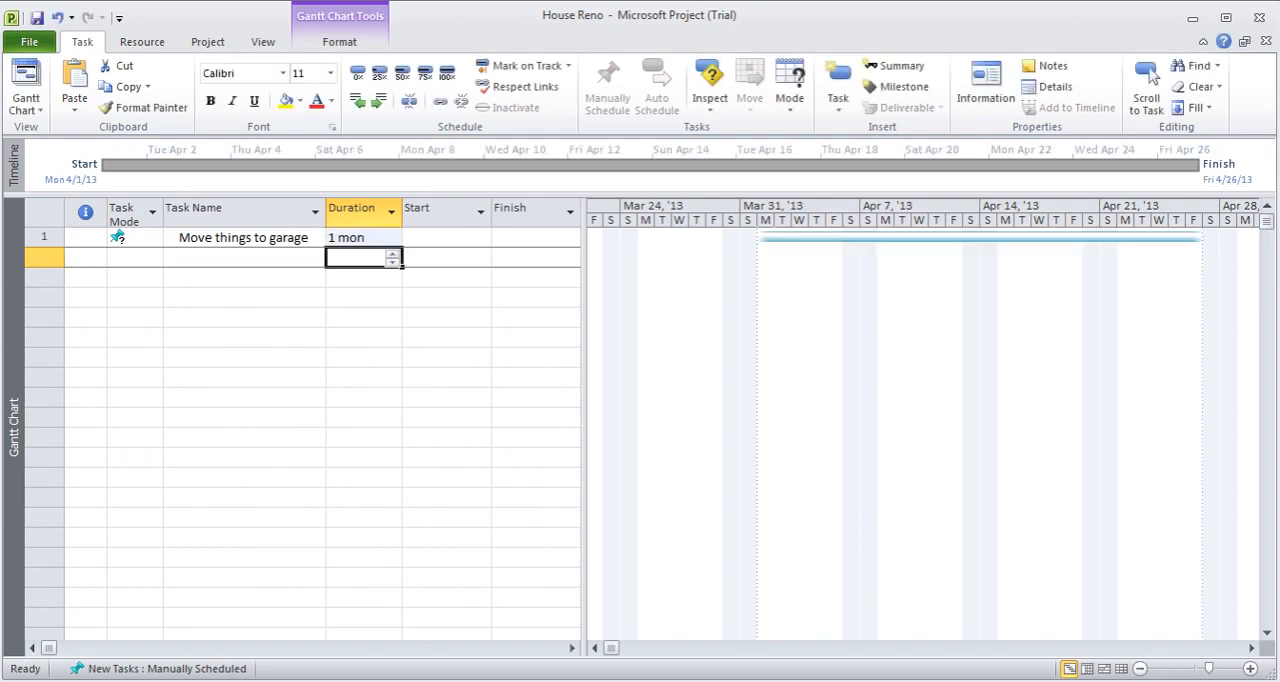
key(Up)
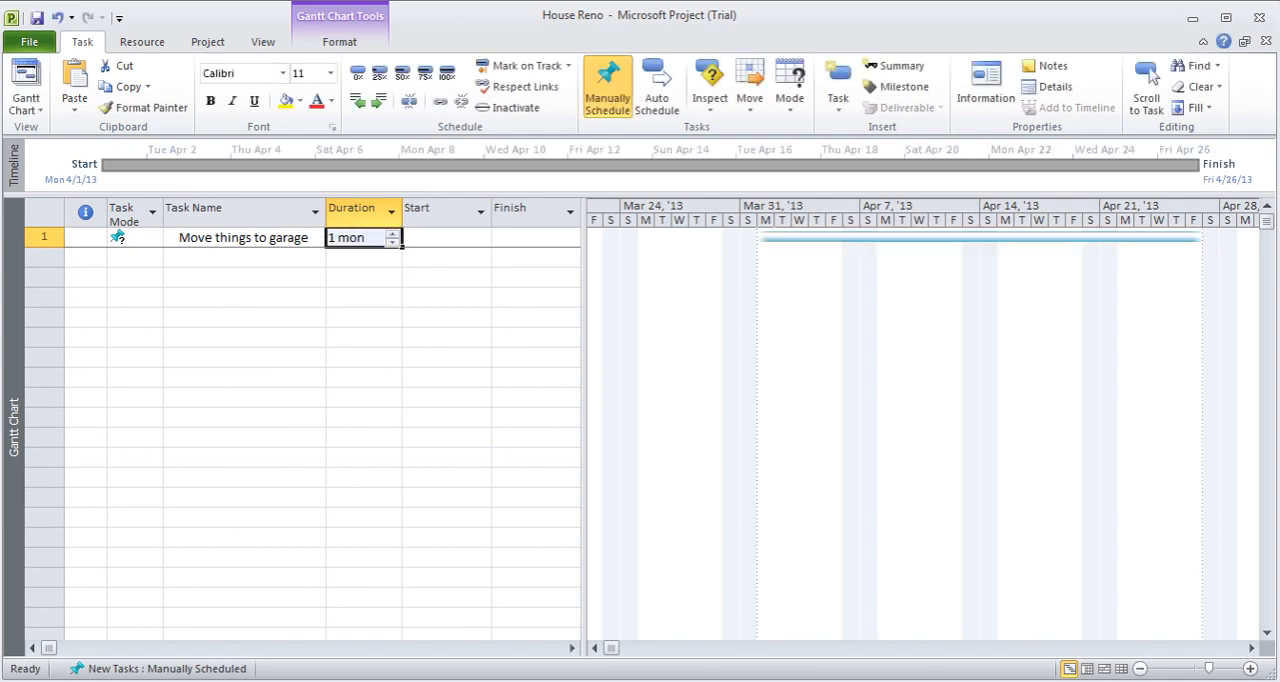
- Set the duration of the Move things to garage task to 1 minute
text(1m)
key(Return)
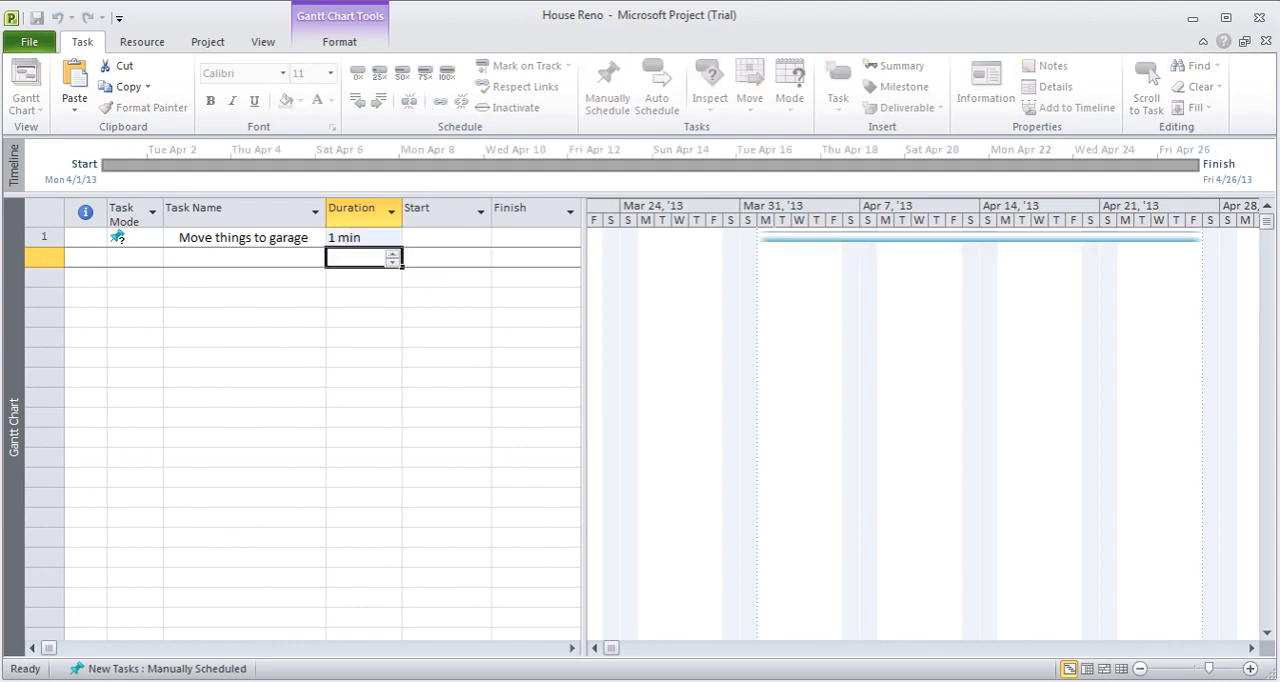
key(Up)
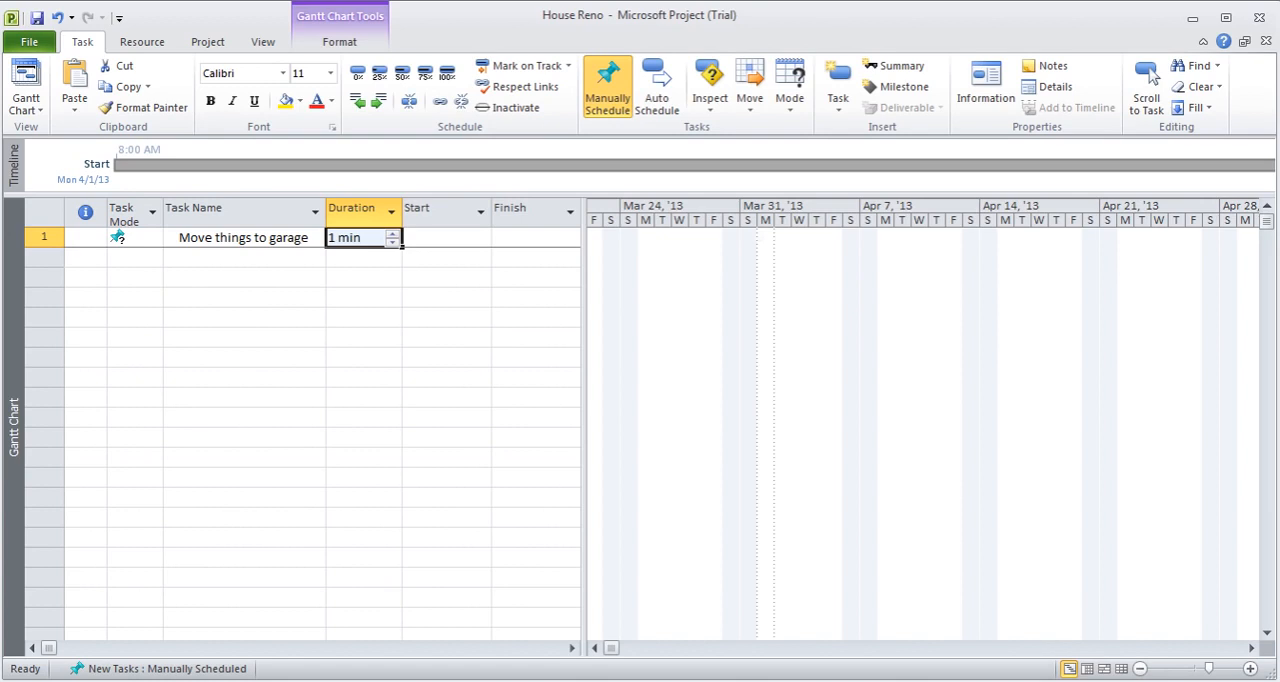
- Set the duration of the Move things to garage task to 0.5 days
key(BackSpace)
text(0.5d)
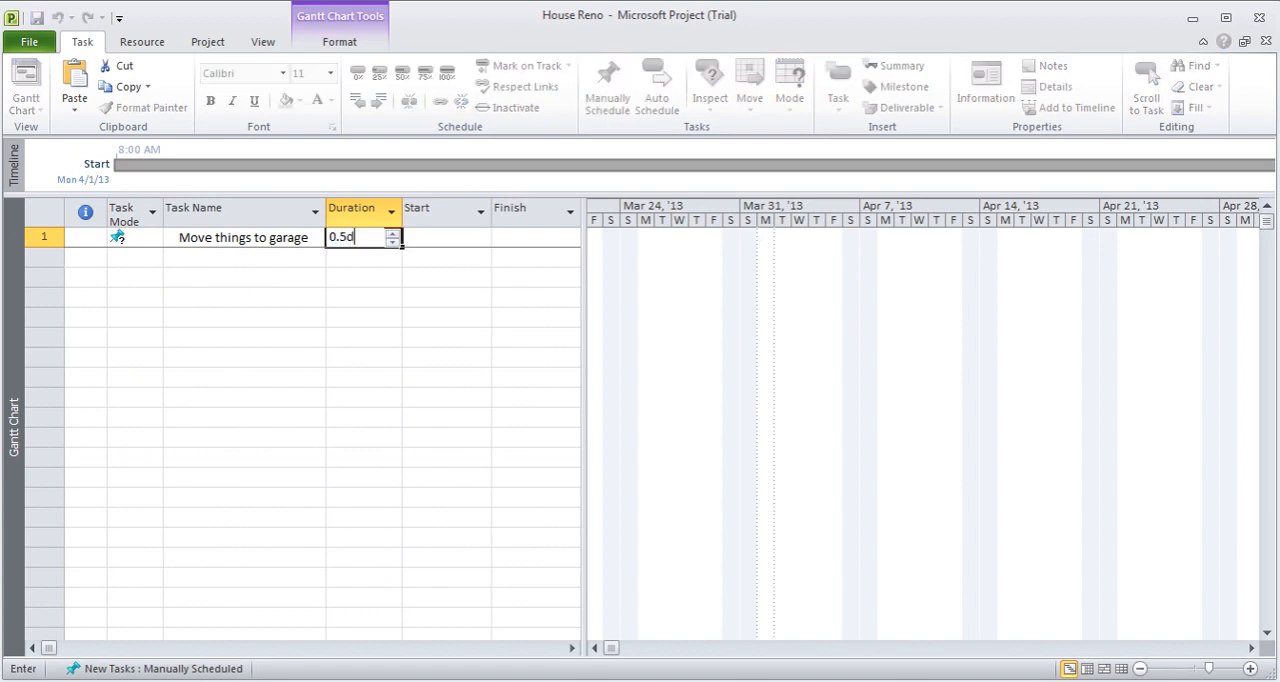
key(Return)
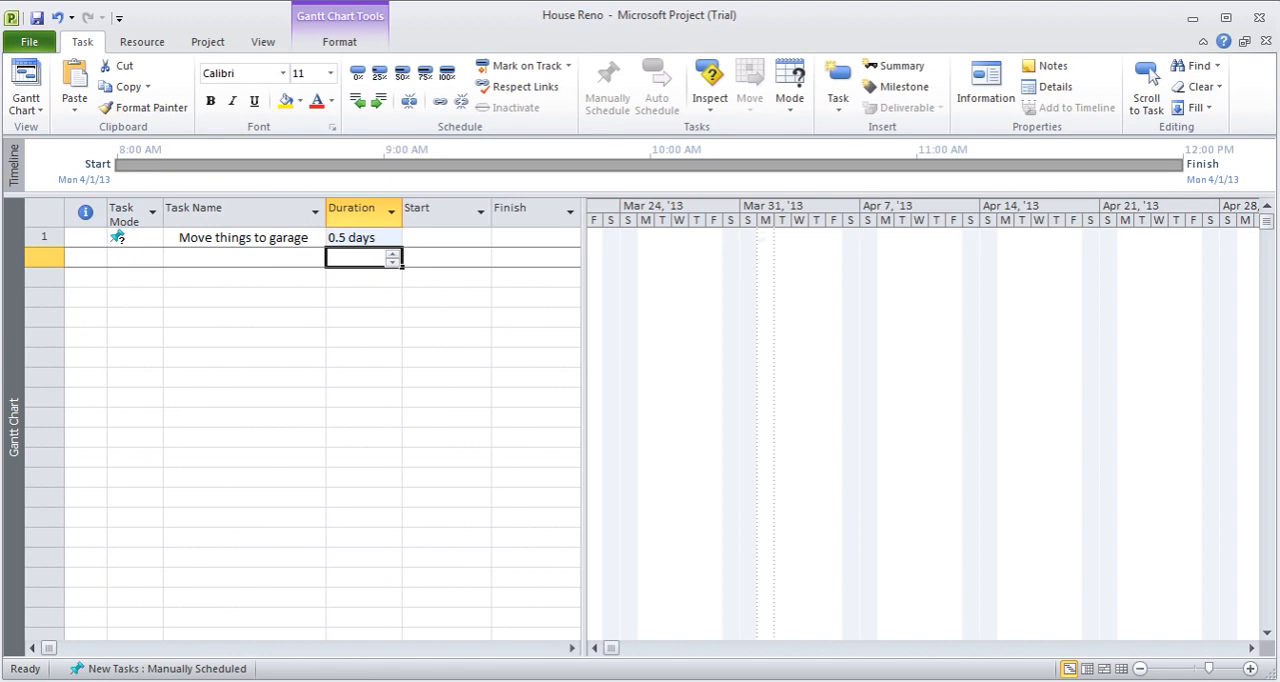
- Switch the Move things to garage task to automatic scheduling
click(126, 239)
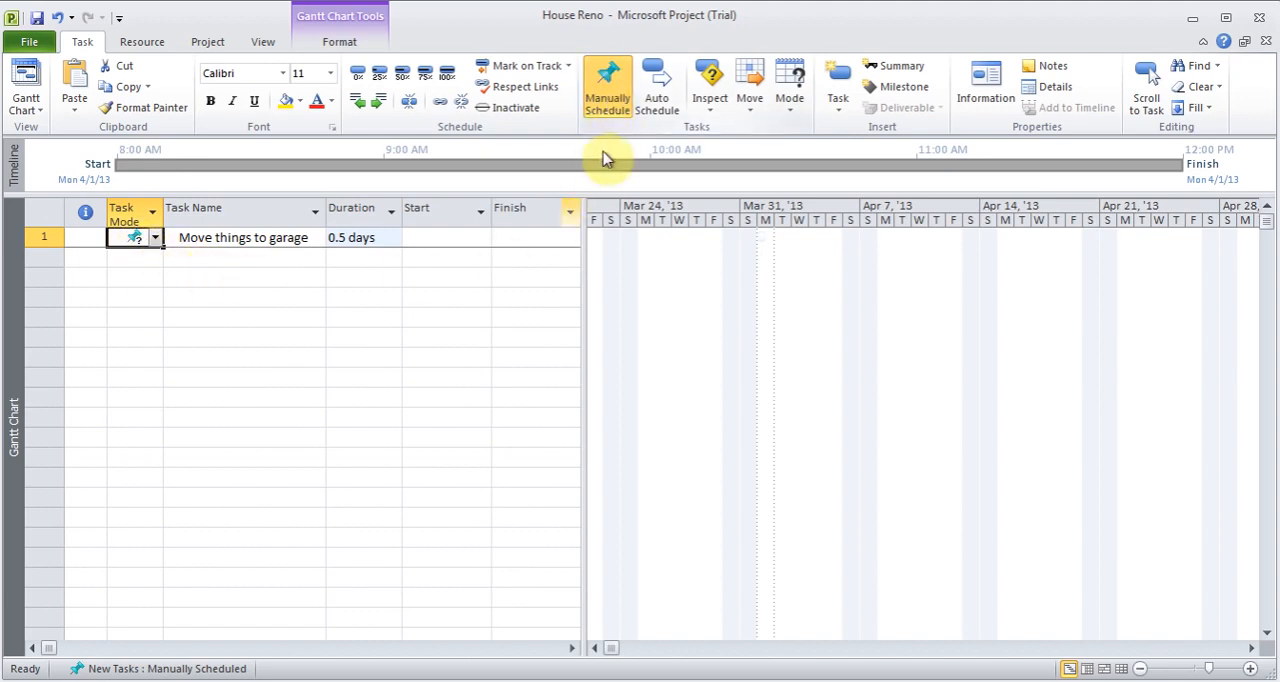
click(662, 92)
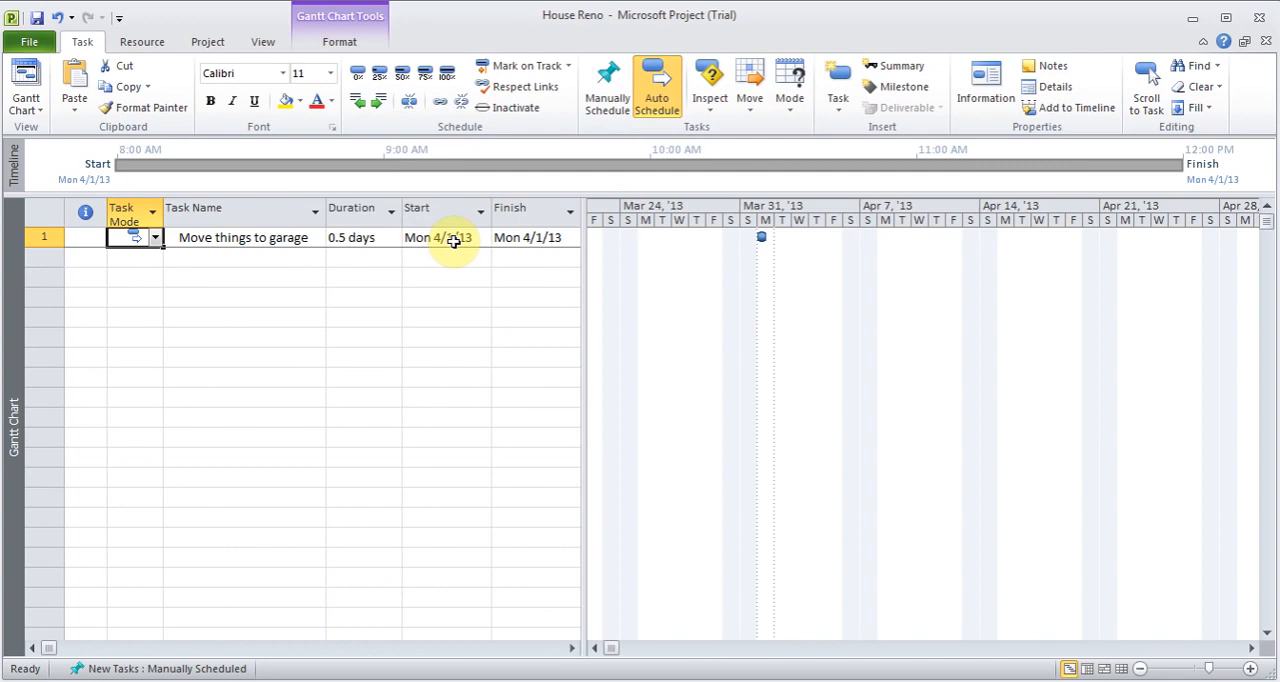
click(208, 42)
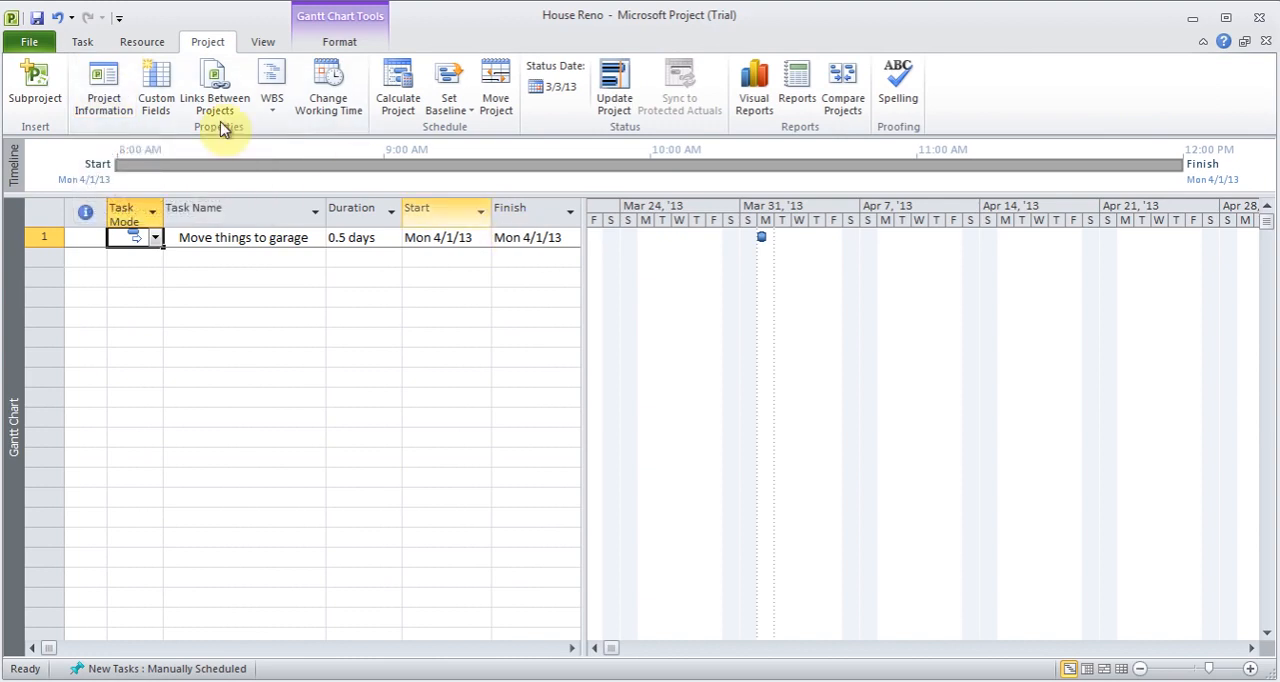
click(88, 43)
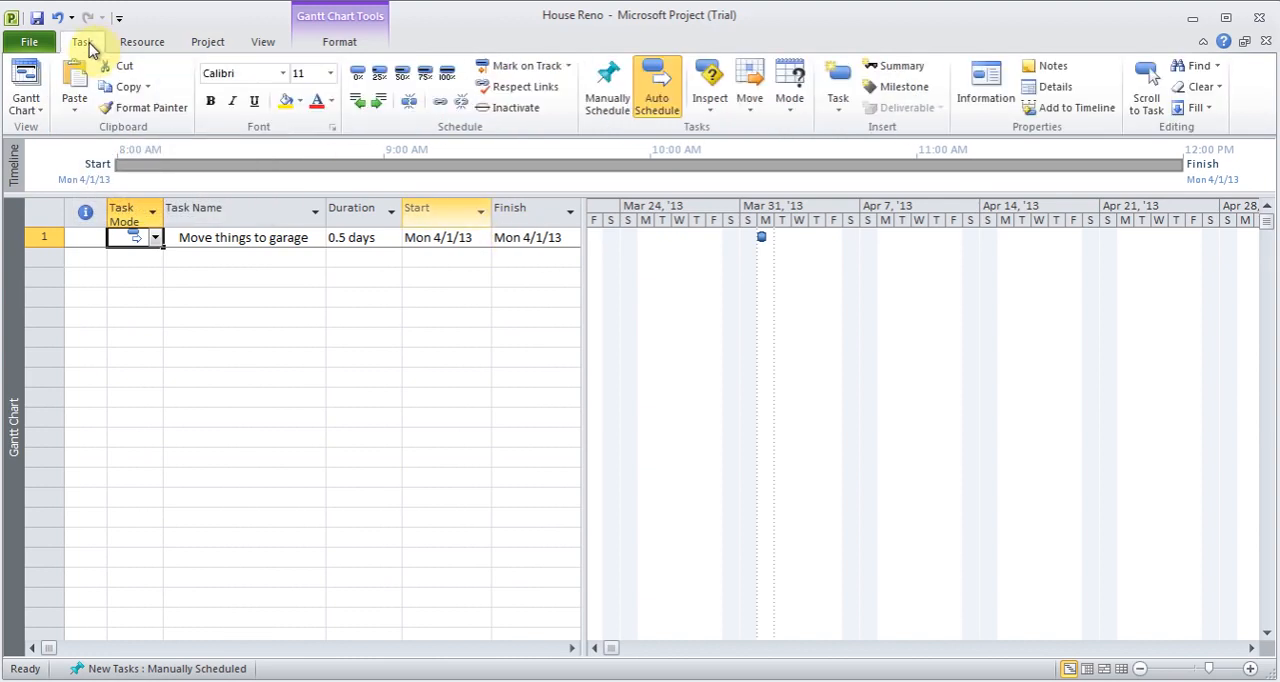
- Enter Measure the Floor as the second task, with a duration of 3 hours
click(235, 258)
text(Measure)
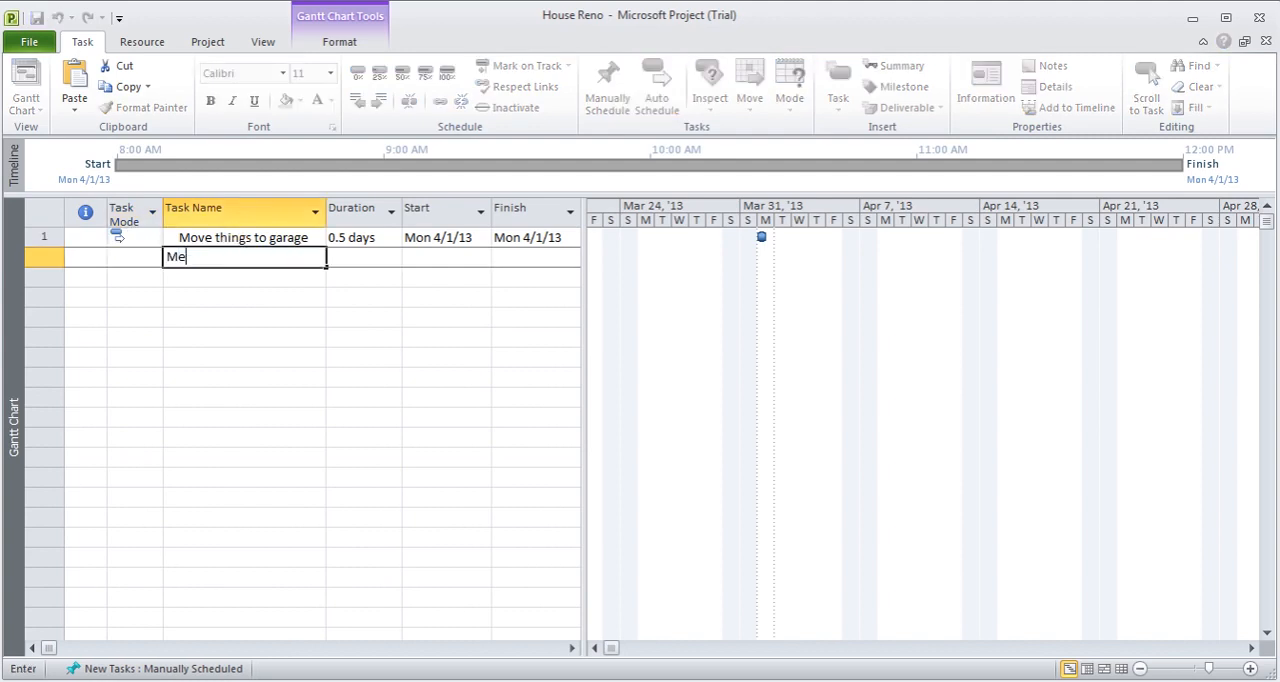
text(Floor)
key(Tab)
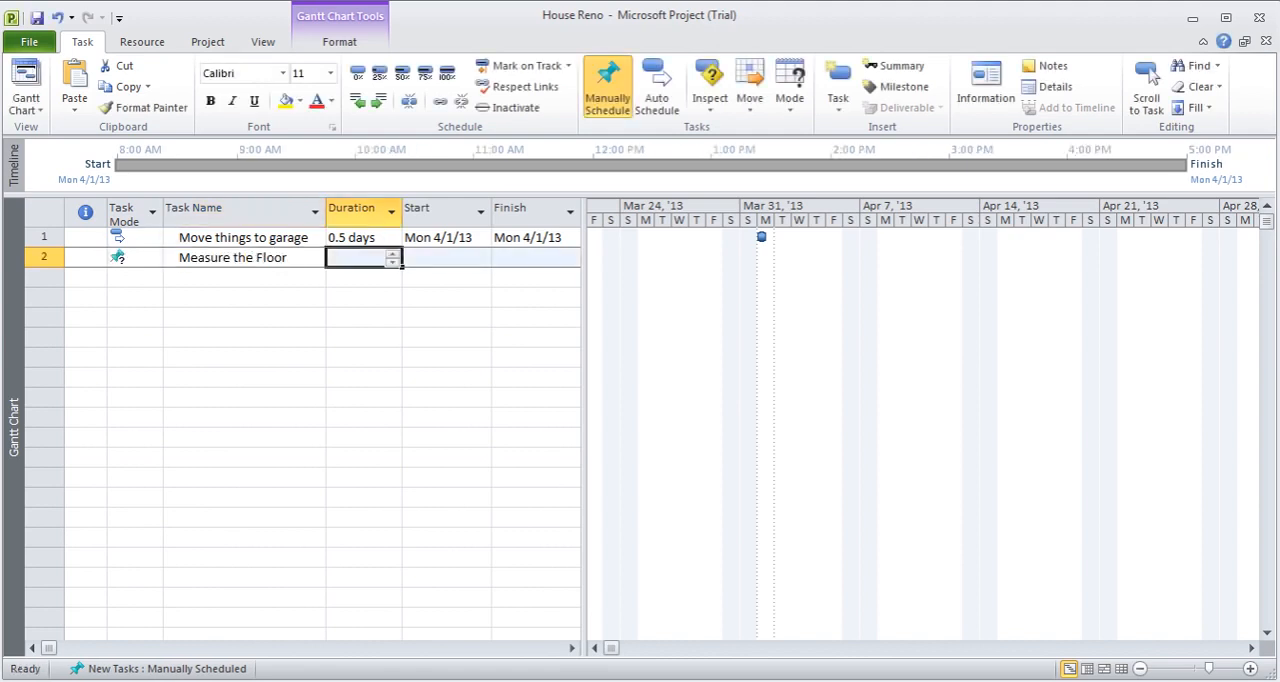
text(3h)
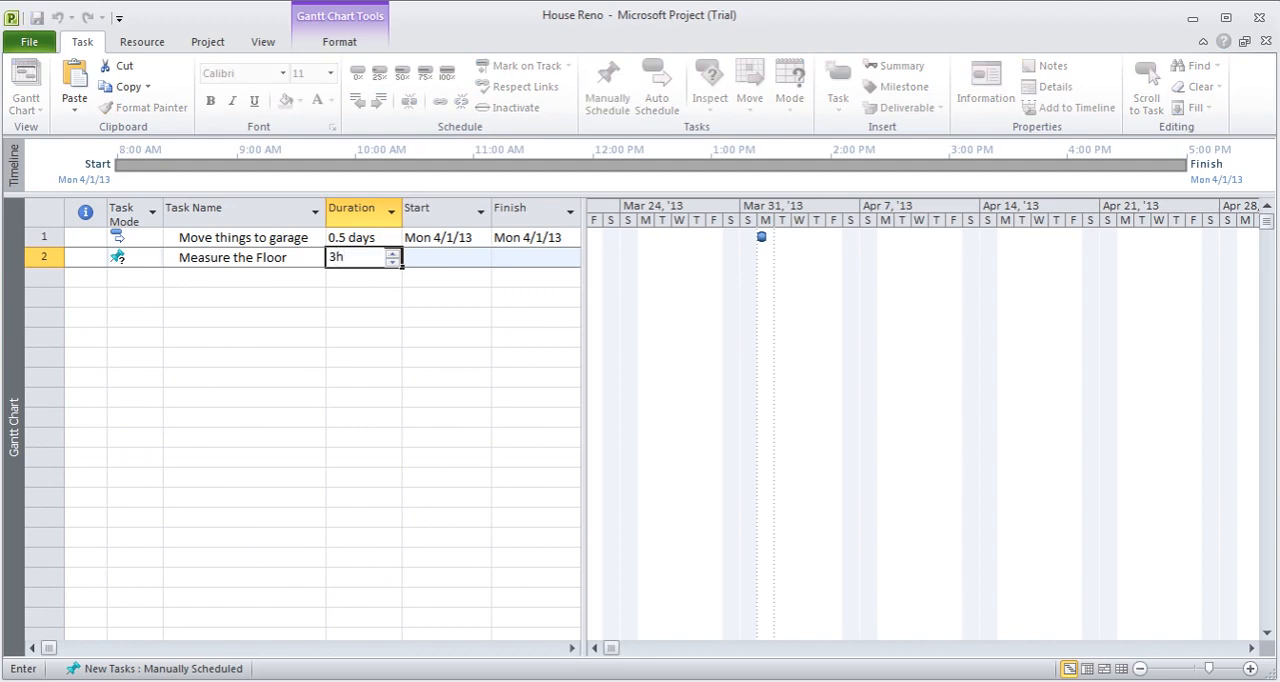
key(Tab)
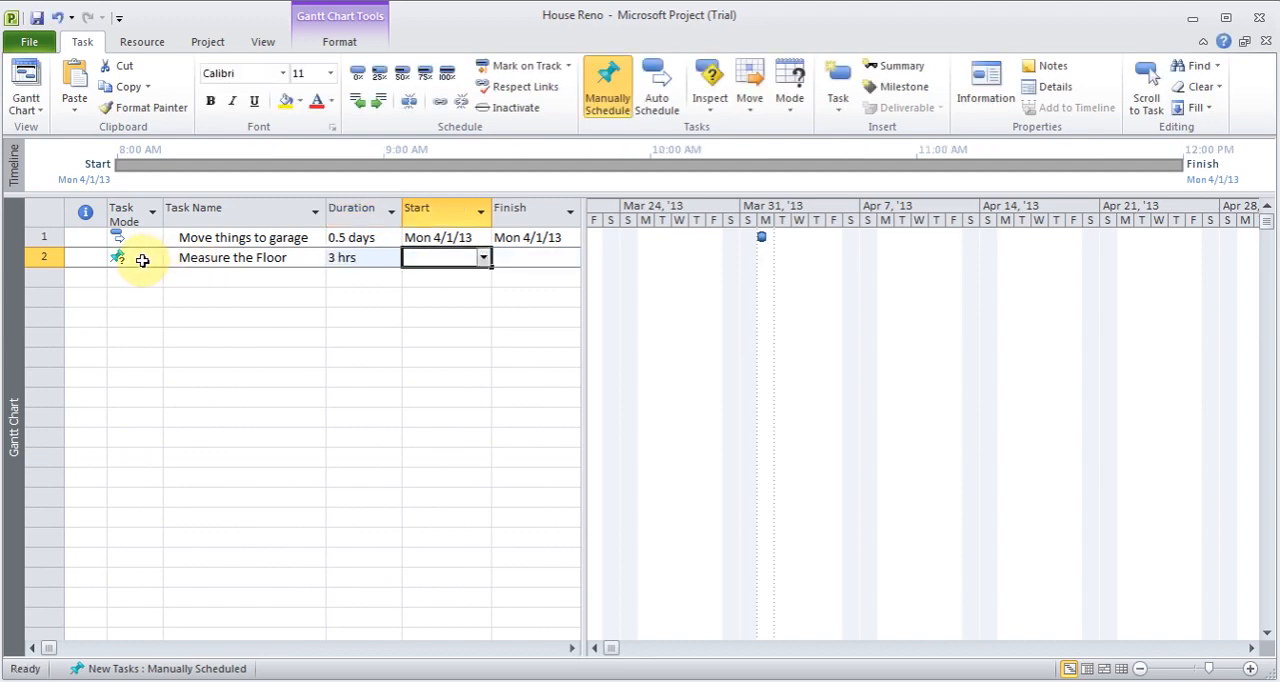
- Switch the Measure the Floor task to automatic scheduling
click(134, 237)
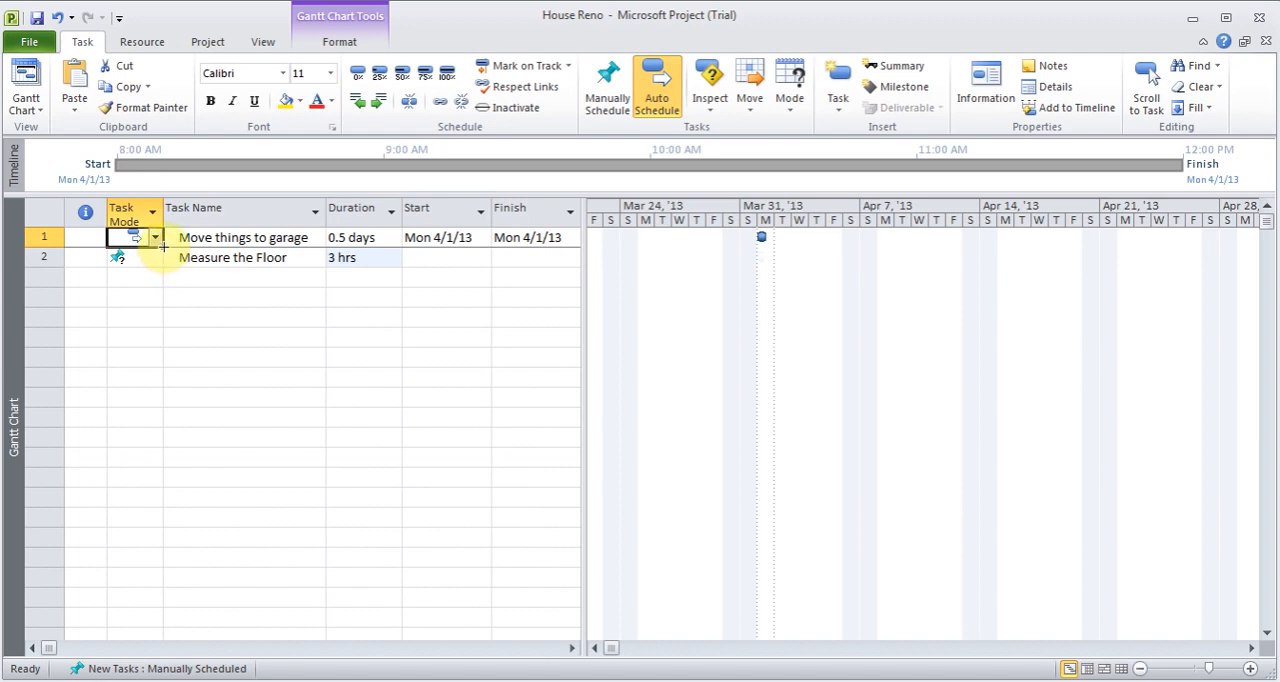
click(134, 257)
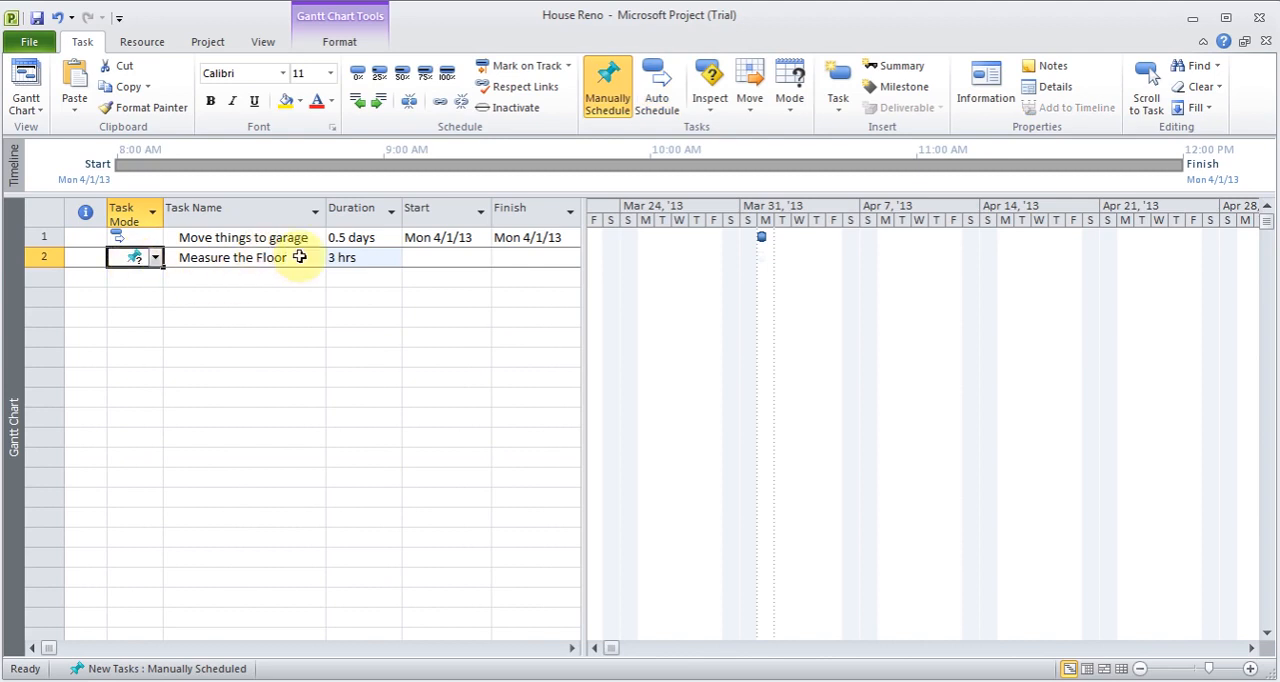
click(657, 90)
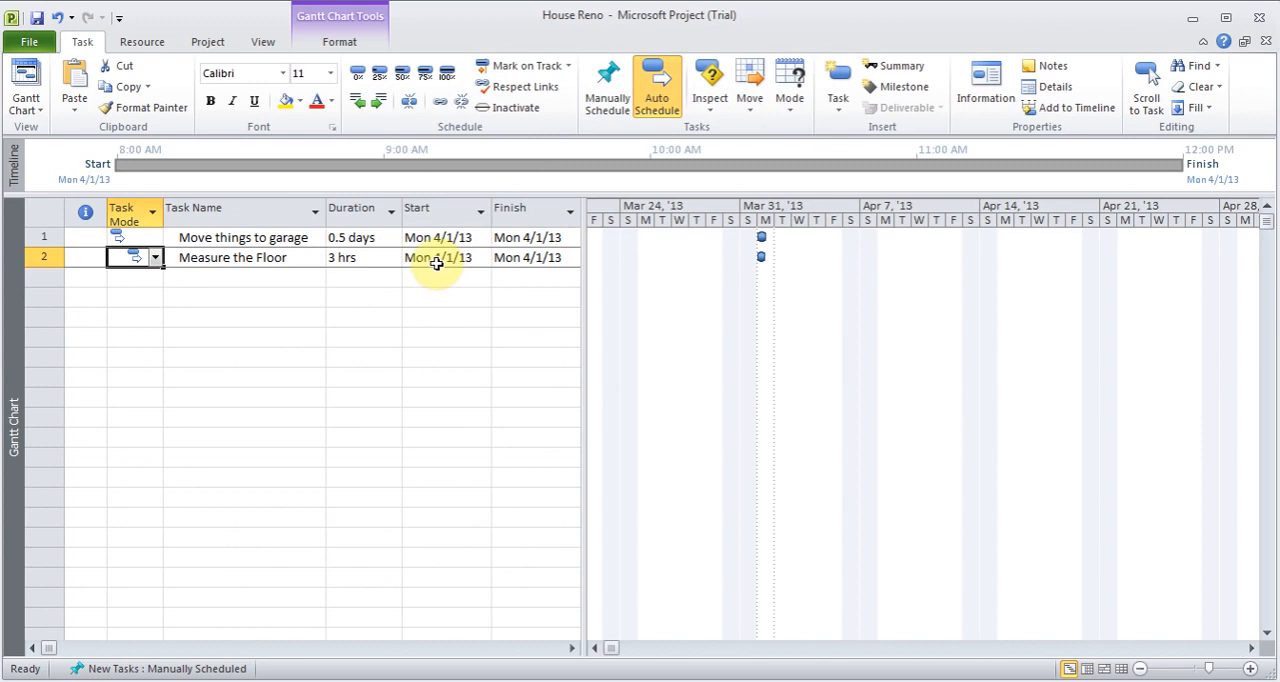
- Enter Order Tiles as the third task, with a duration of 1 day
click(236, 277)
text(Or)
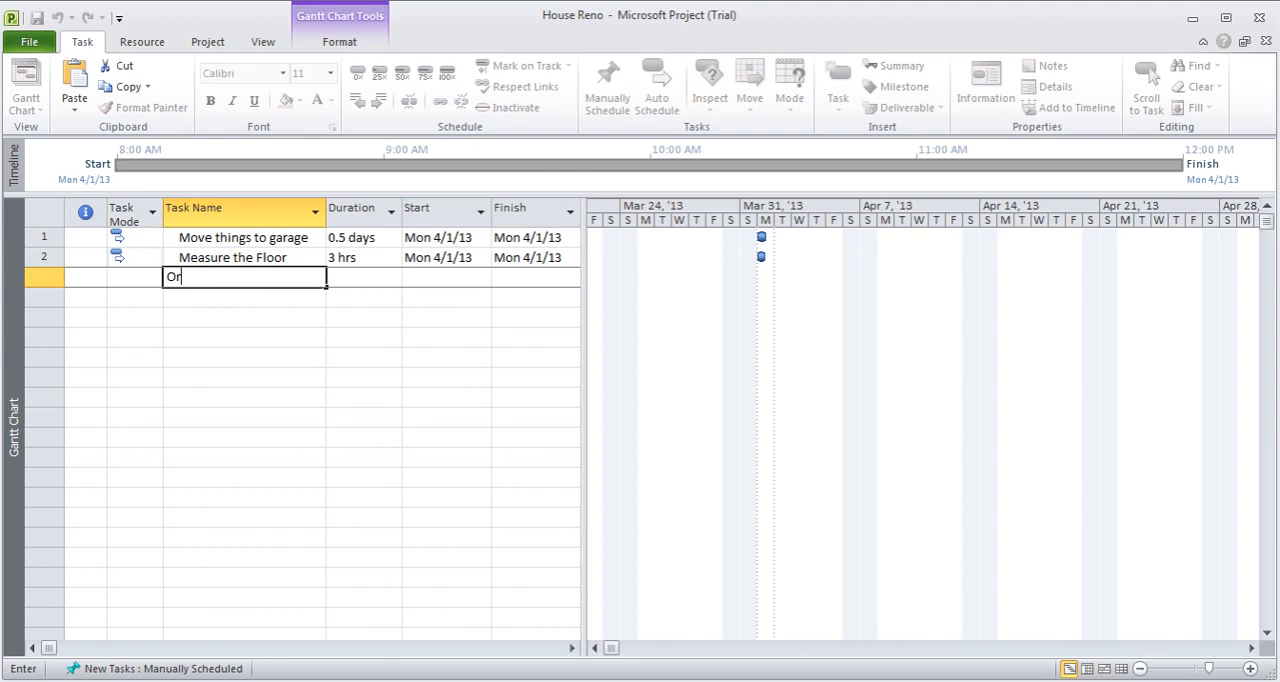
text(der Tiles)
key(Tab)
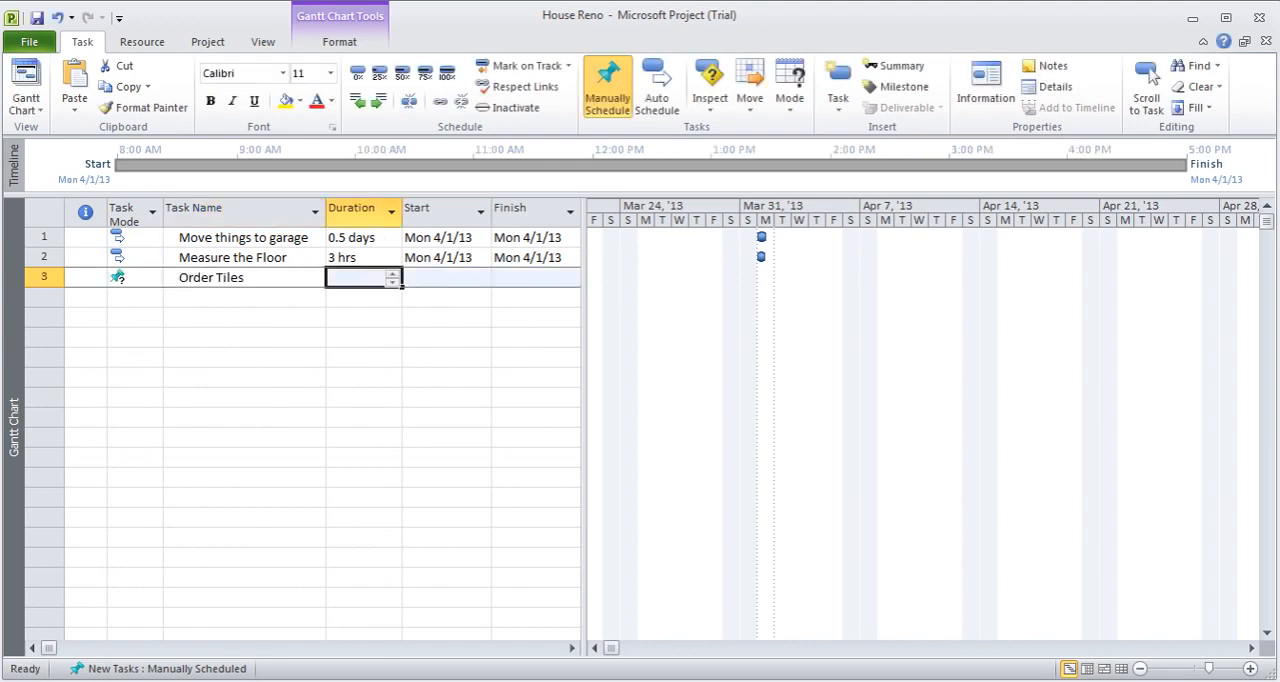
text(1d)
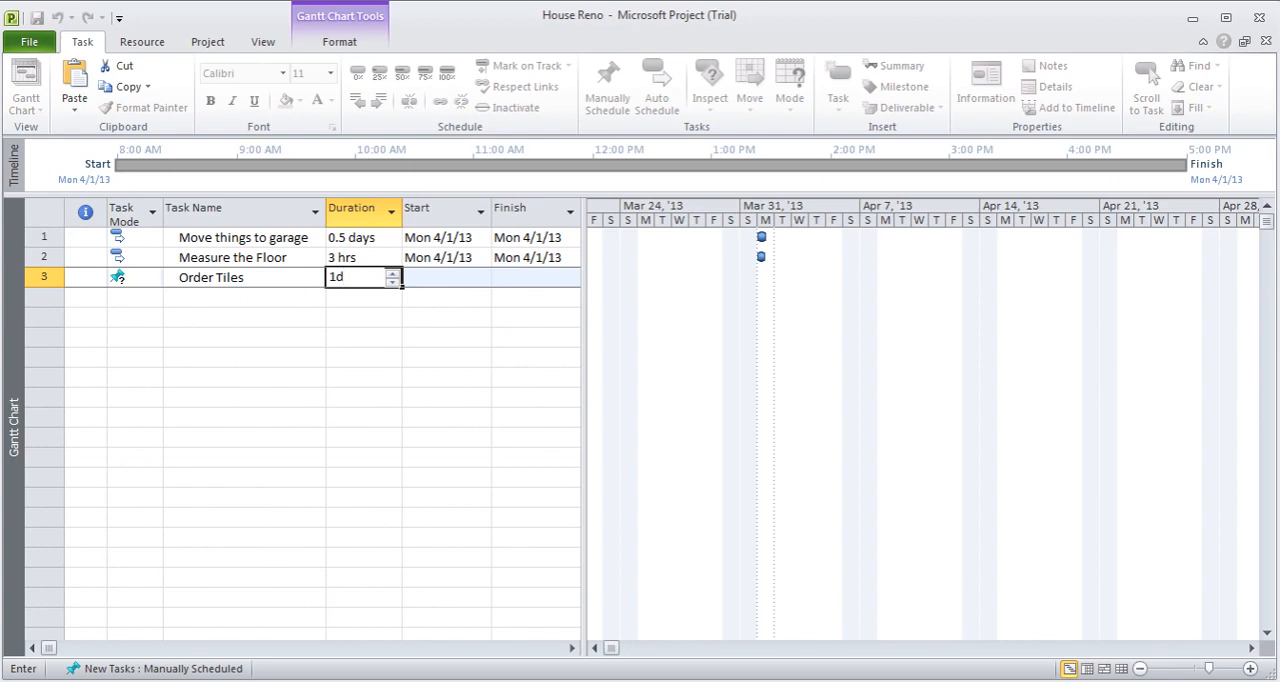
key(Return)
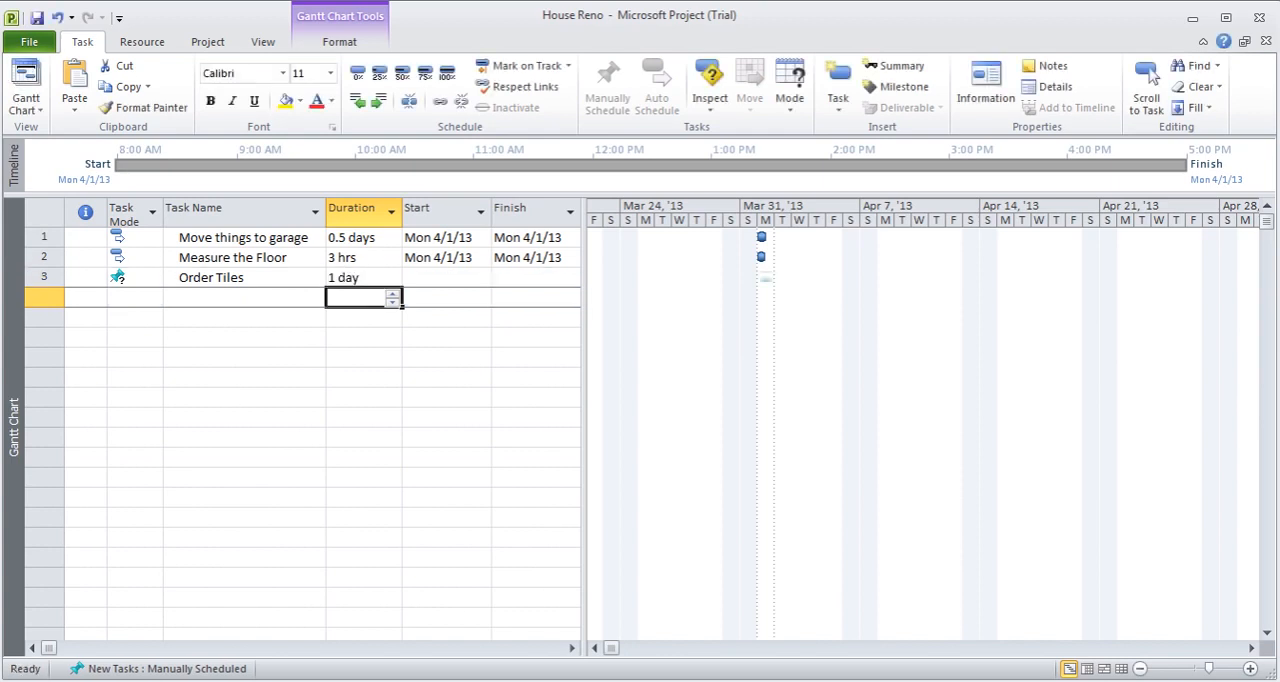
- Switch the Order Tiles task to automatic scheduling
key(Left)
key(Left)
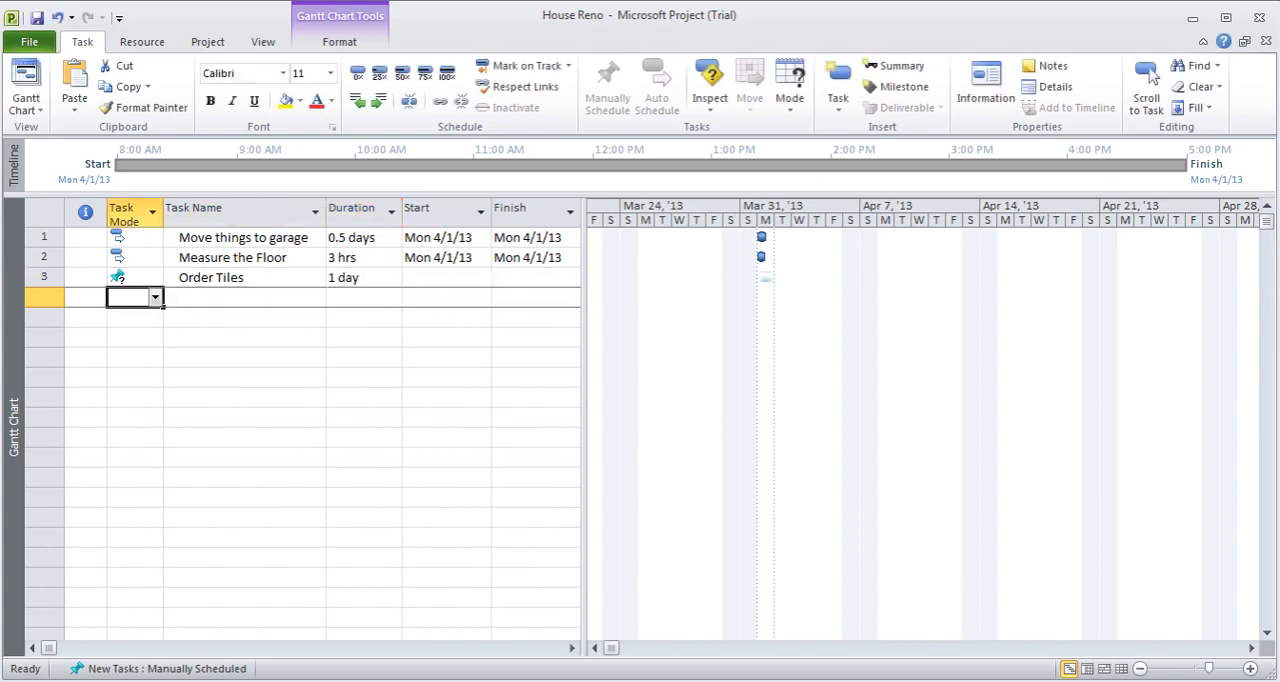
key(Up)
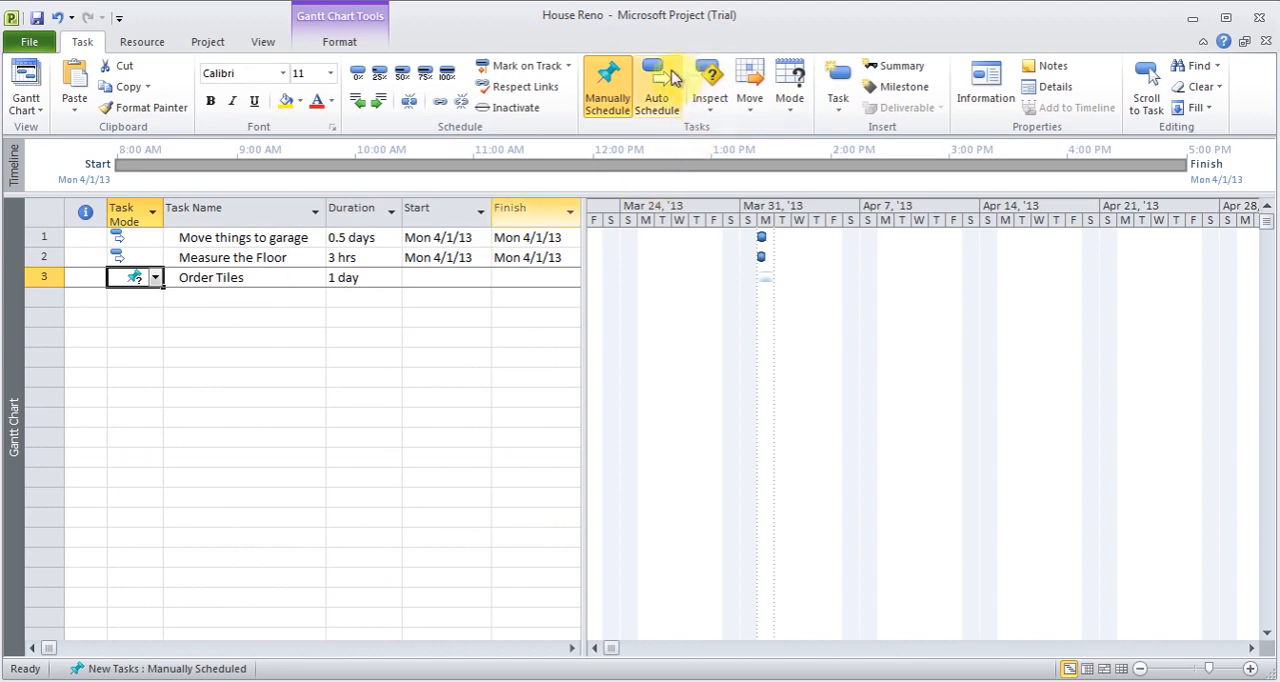
click(675, 80)
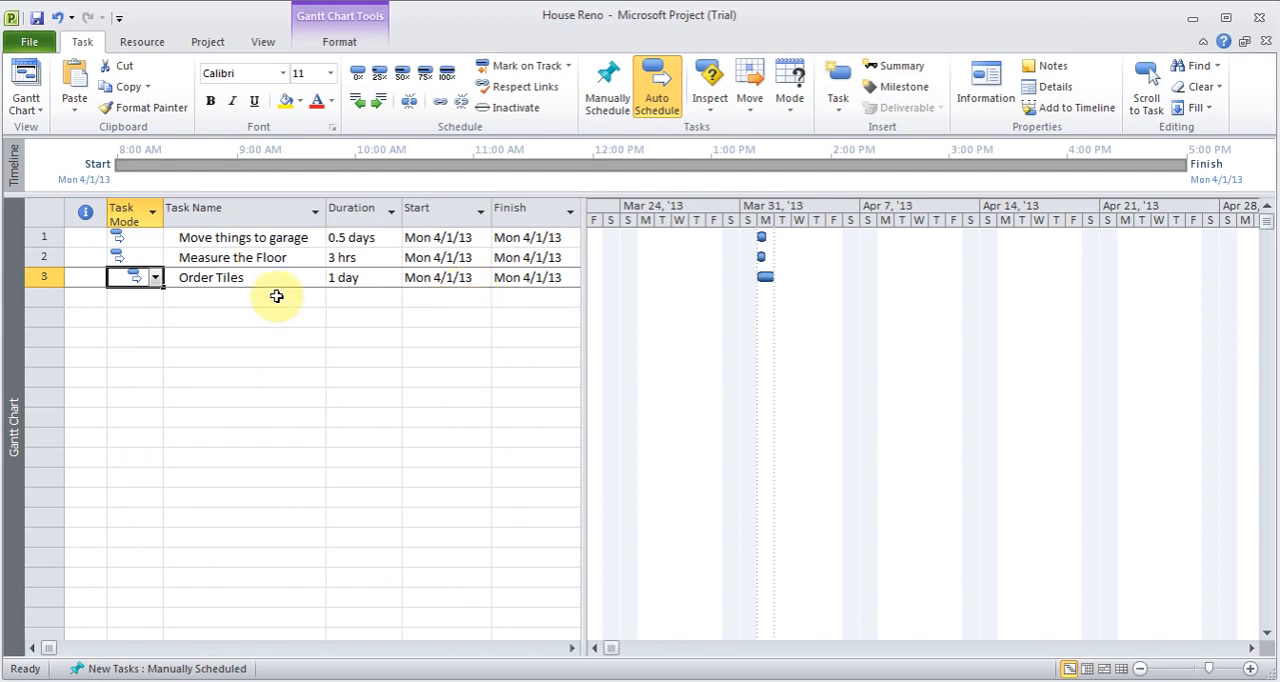
- Add tasks Order Closets from IKEA, Remove Old tiles, Level Floor, Install New Tiles, Paint Walls, Clean Up, Assemble Closet Rm1, Assemble closet Rm 2 and Clean up
click(232, 300)
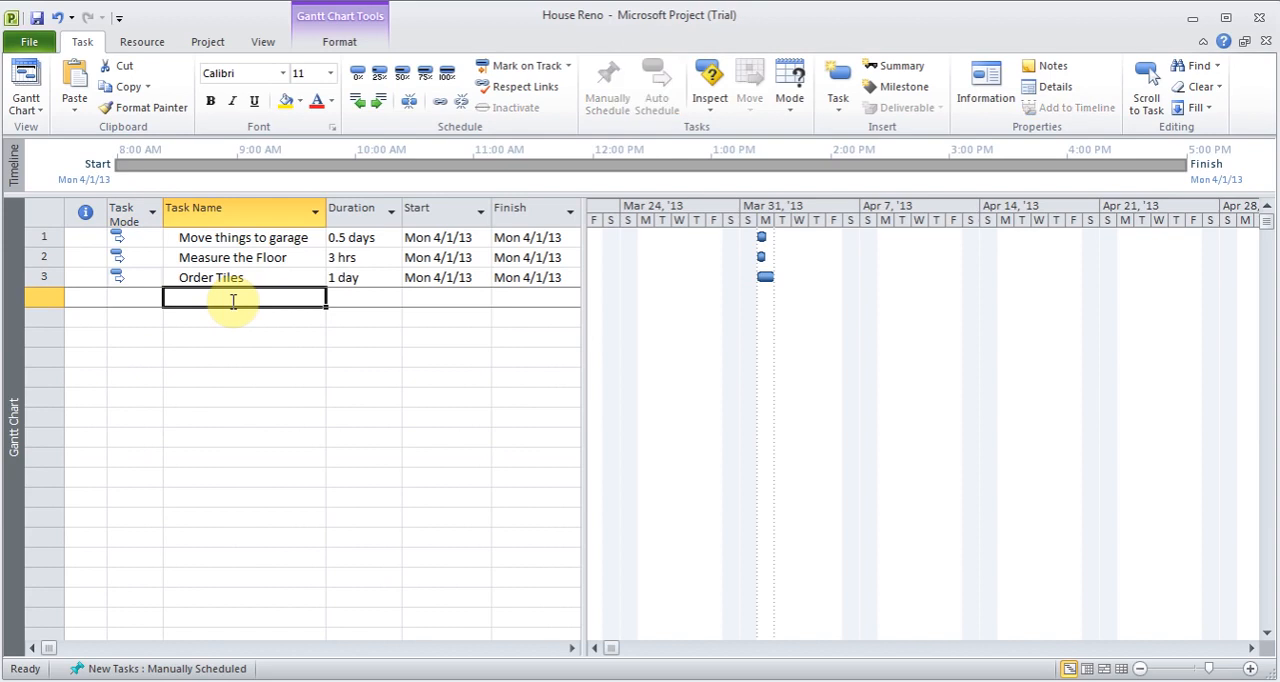
text(Order Closets from IKEA Remove old tiles Level Floor Install New Tiles Paint Walls Clean Up Assemble Closet Rm1 Assemble closet Rm 2 Clean up)
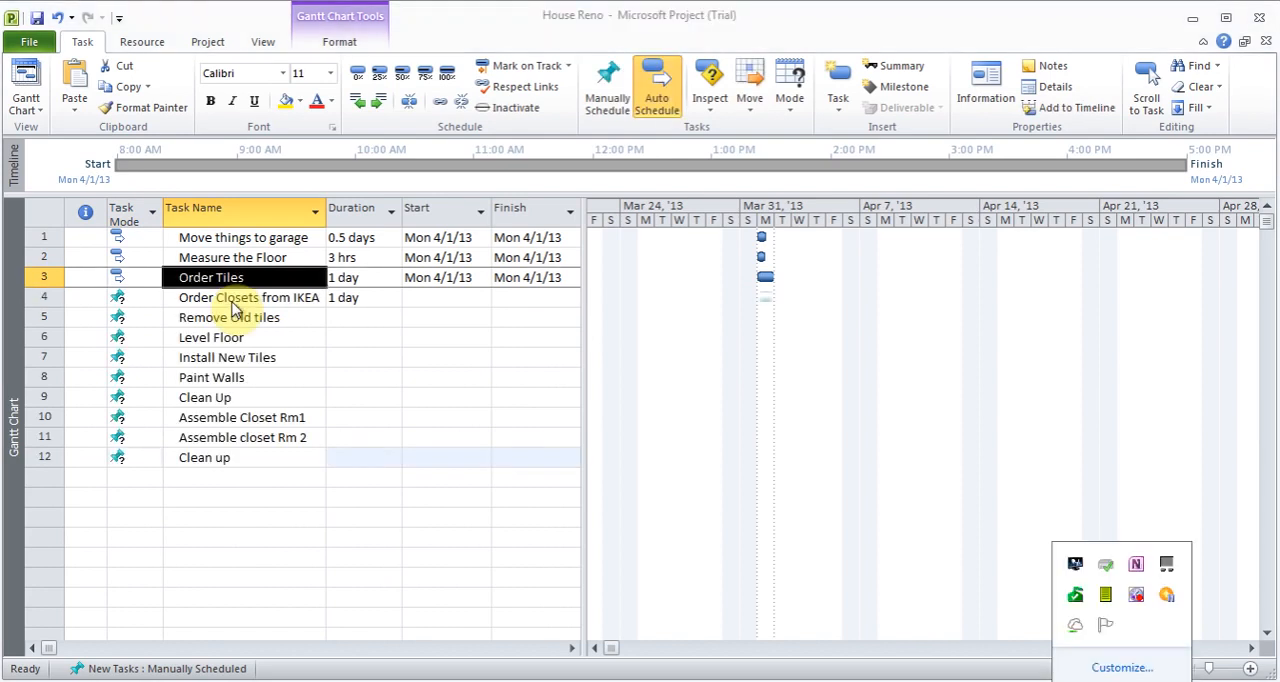
click(228, 298)
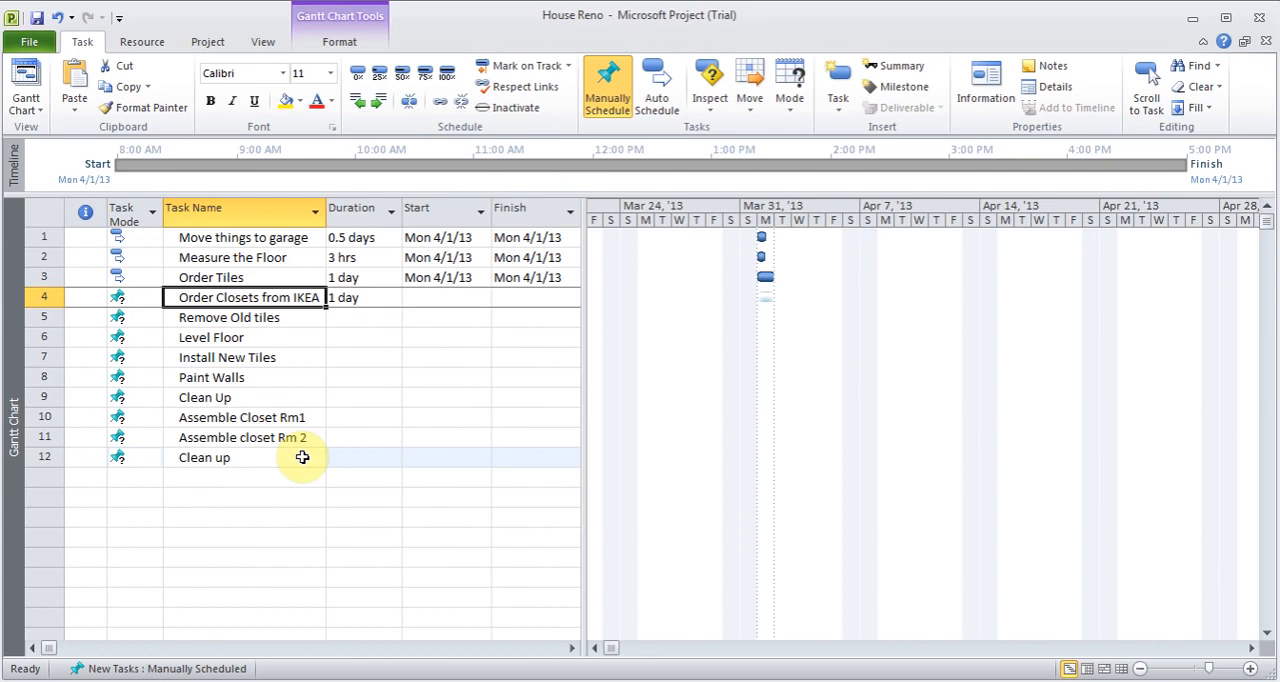
- Fill the automatic scheduling mode of the Order Tiles task down through the final Clean up task in row 12
click(137, 277)
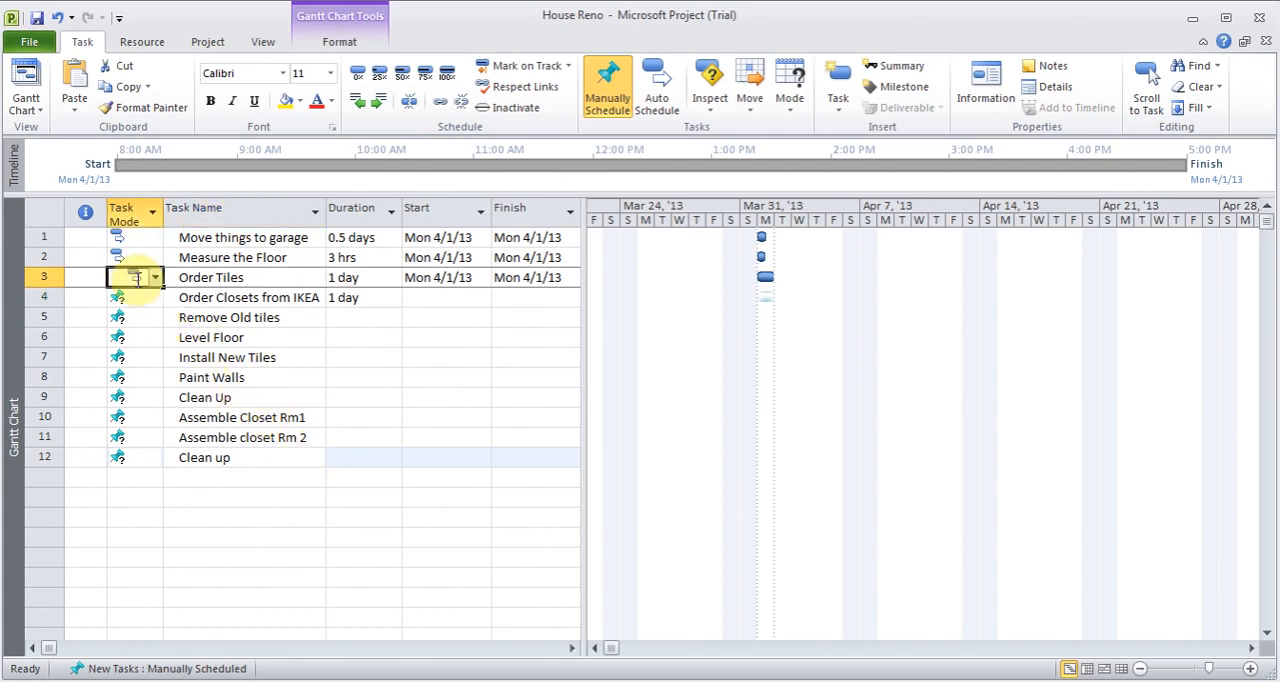
drag(160, 287, 150, 463)
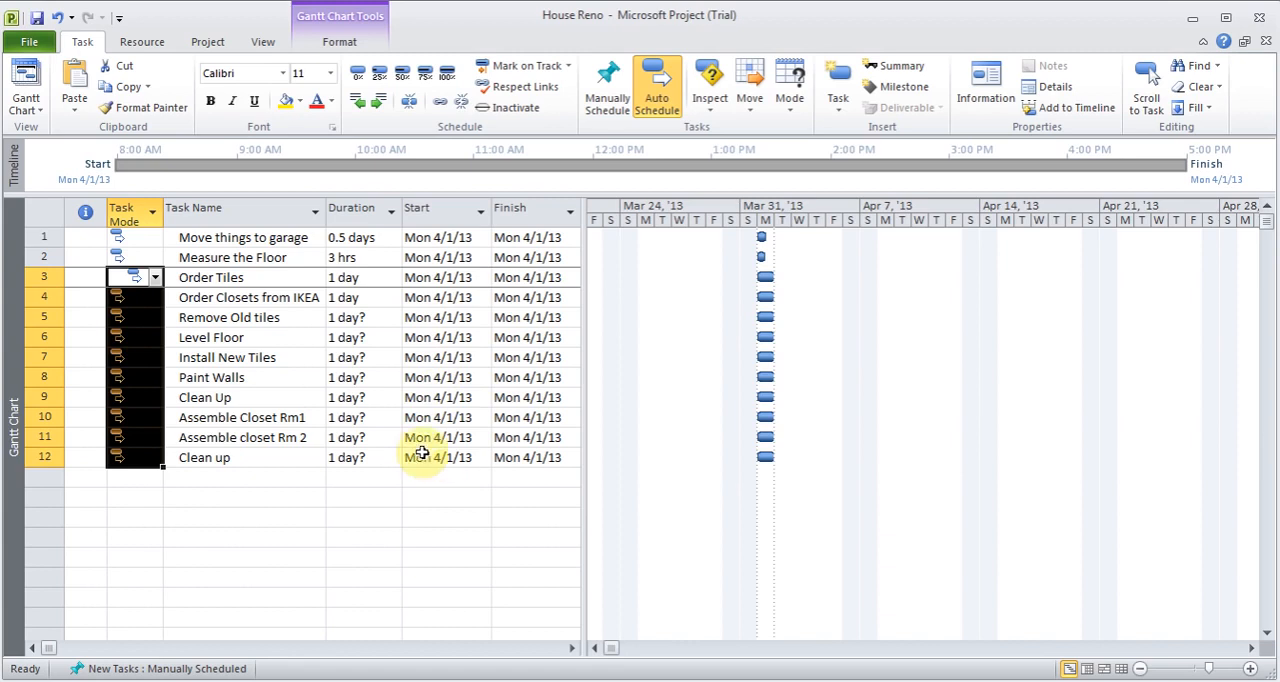
- Set the durations of Install New Tiles to 3 days, Paint Walls to 2 days and the Clean Up task in row 9 to 0.5 days
click(355, 358)
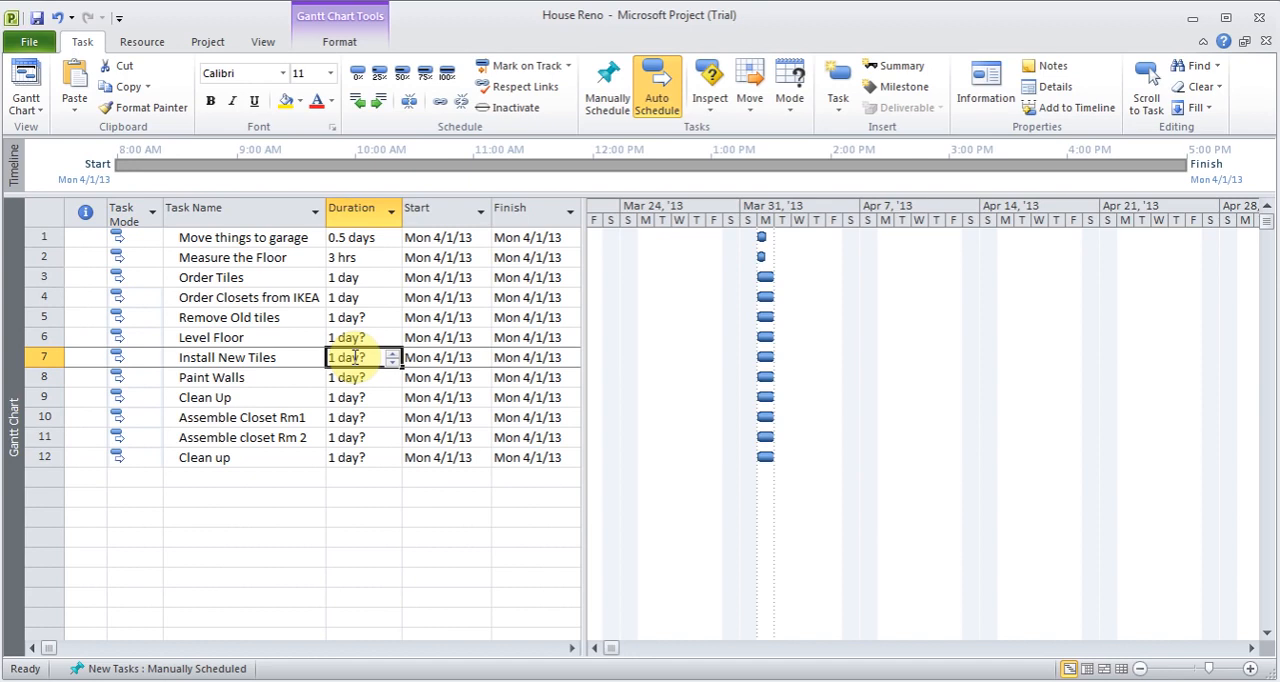
text(3)
key(Return)
text(2d)
key(Return)
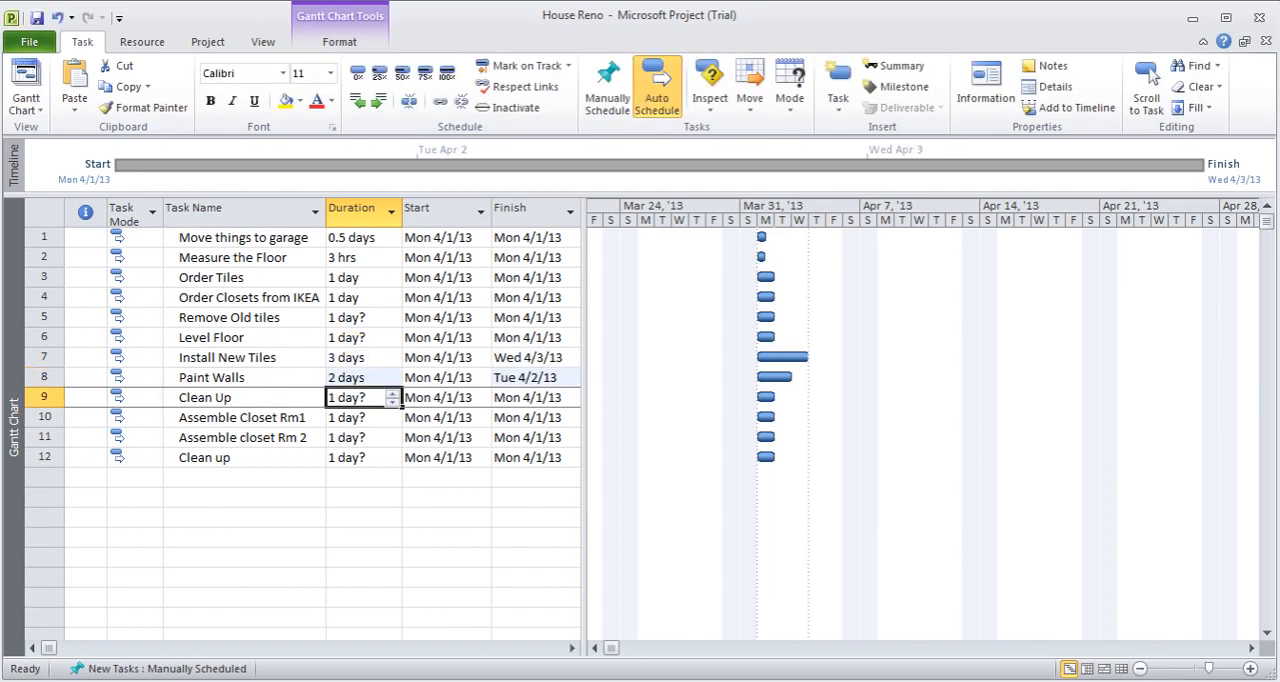
text(0.5d)
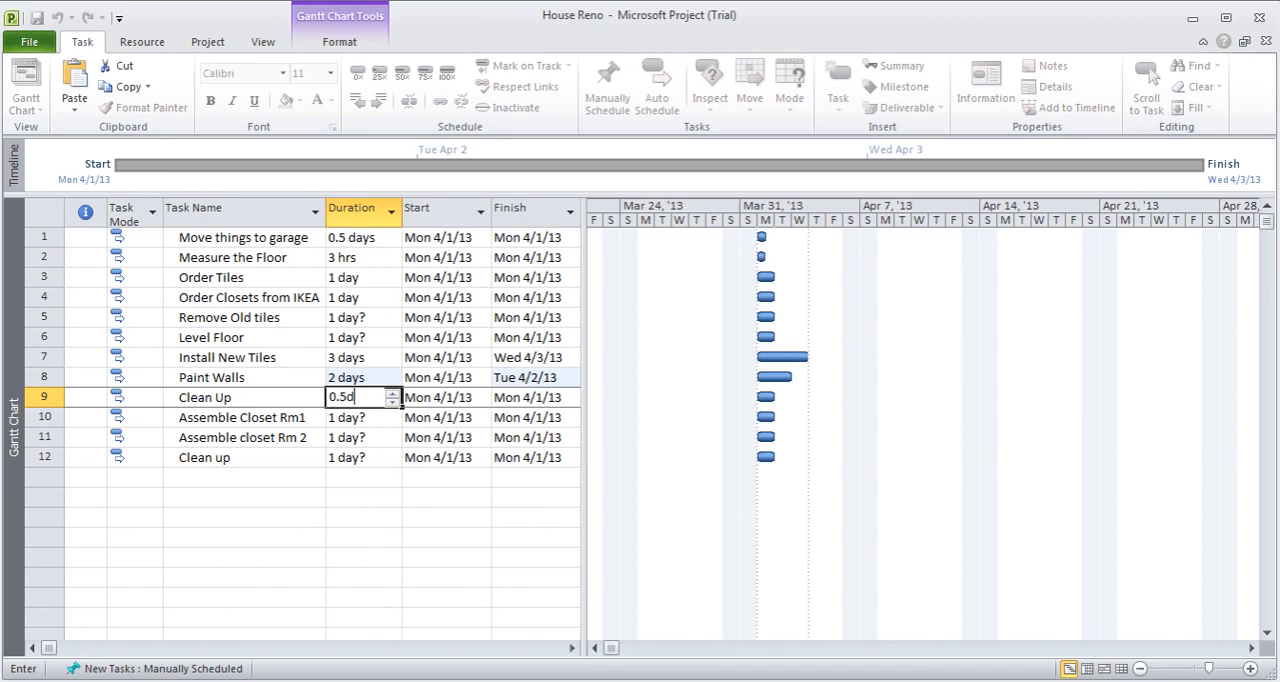
key(Return)
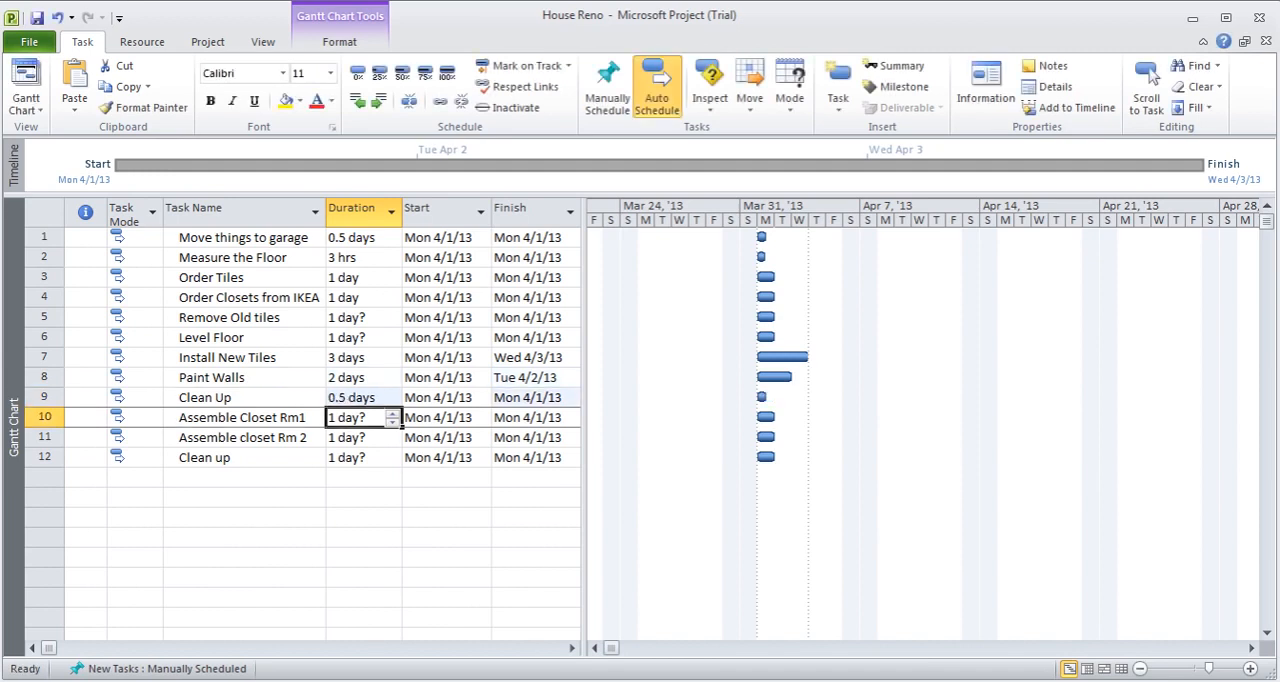
- Set Assemble Closet Rm1 and Assemble closet Rm 2 to 1 day each and the final Clean up task to 0.5 hrs
text(1d)
key(Return)
text(1 d)
key(Return)
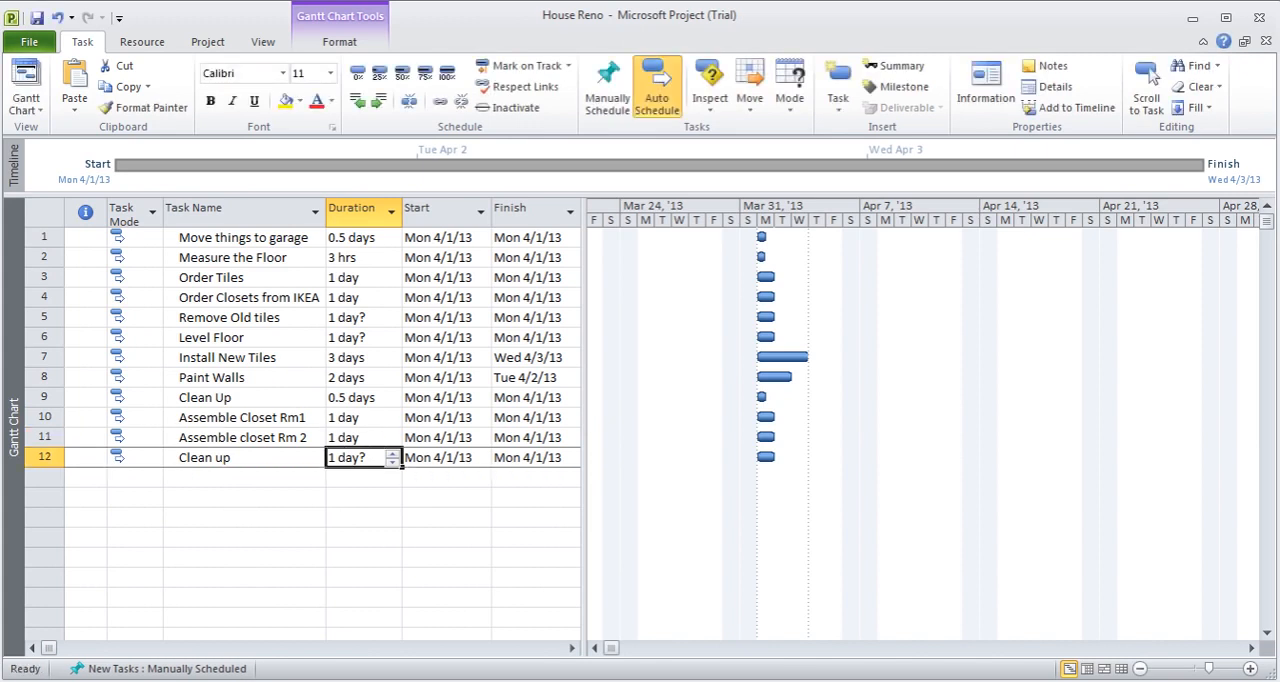
text(0.5h)
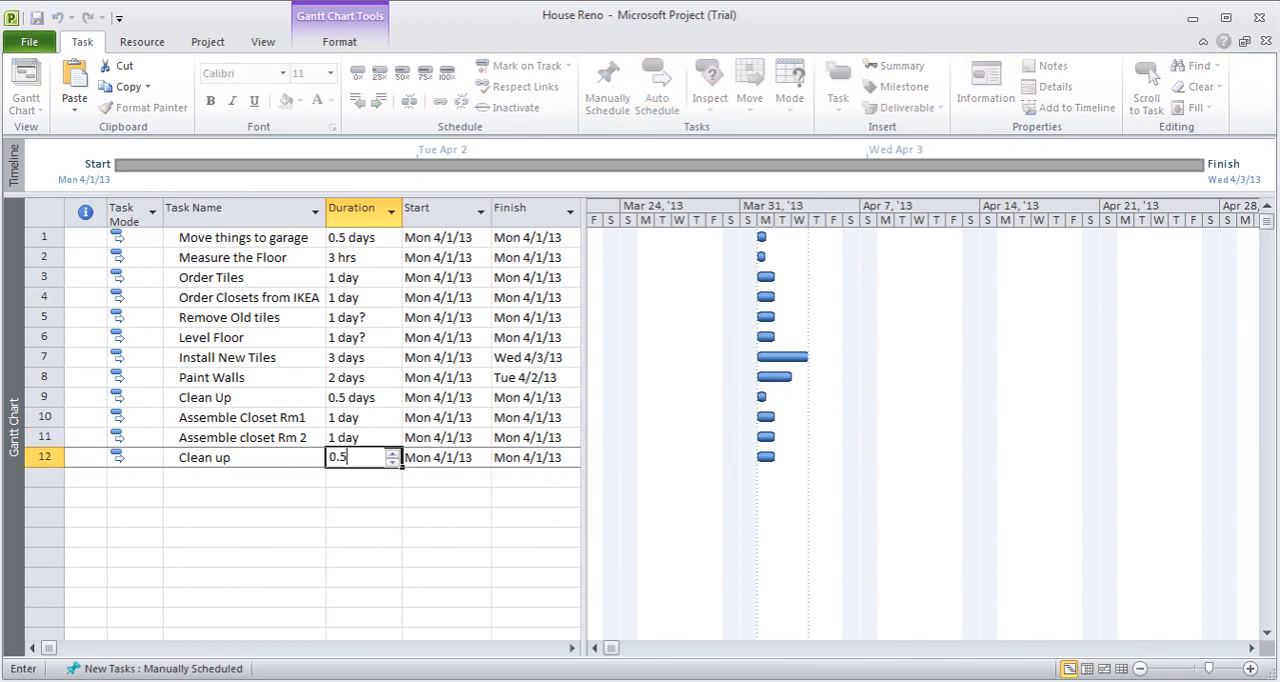
key(Up)
key(Up)
key(Up)
key(Up)
key(Up)
key(Up)
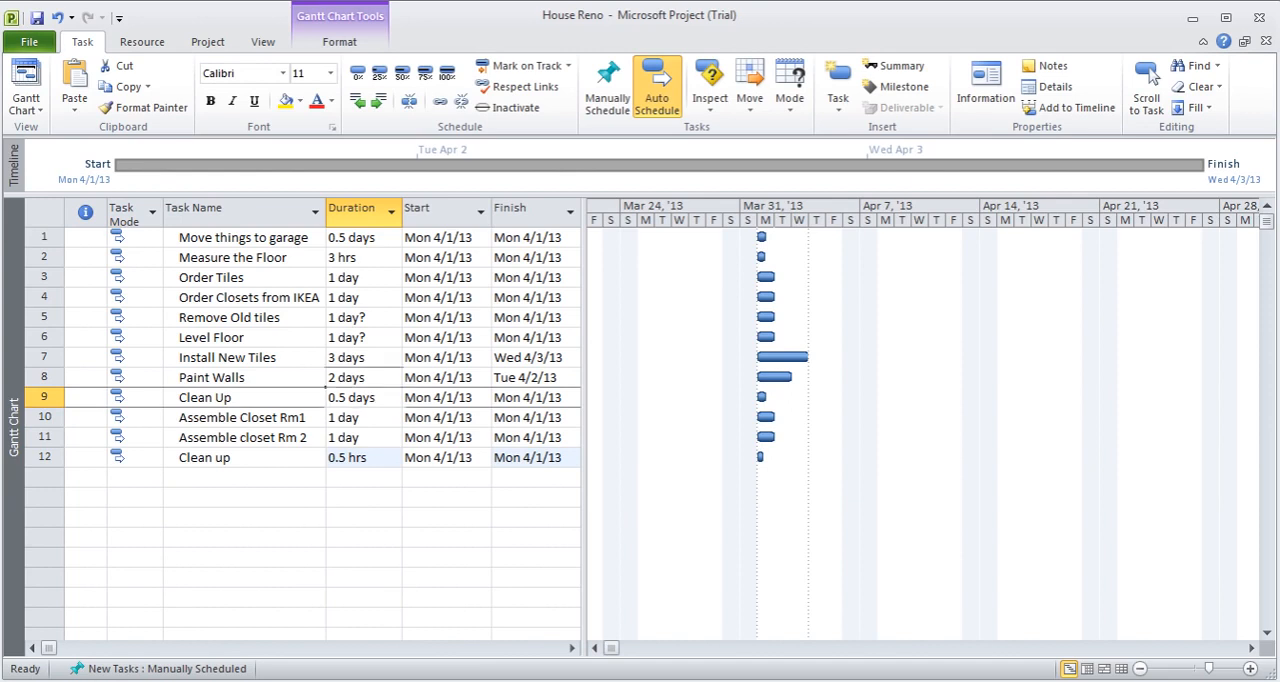
- Set the duration of the Level Floor task to a firm 1 day without the estimate mark
text(1d)
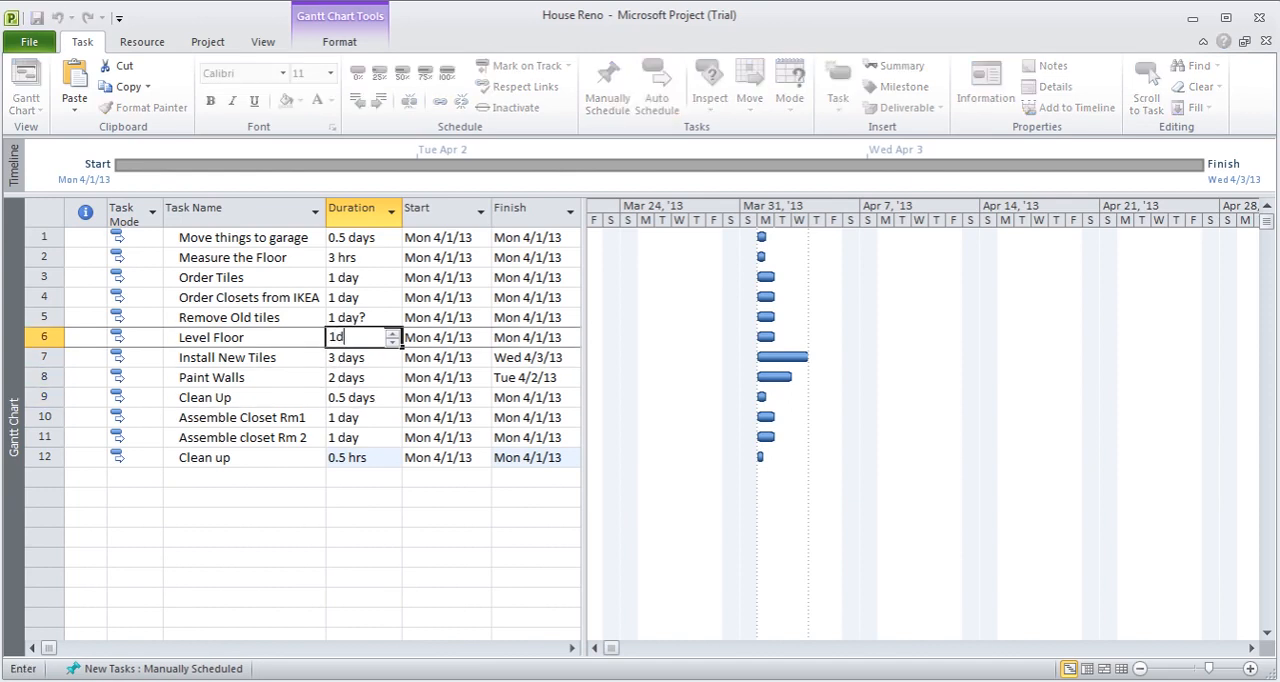
key(Up)
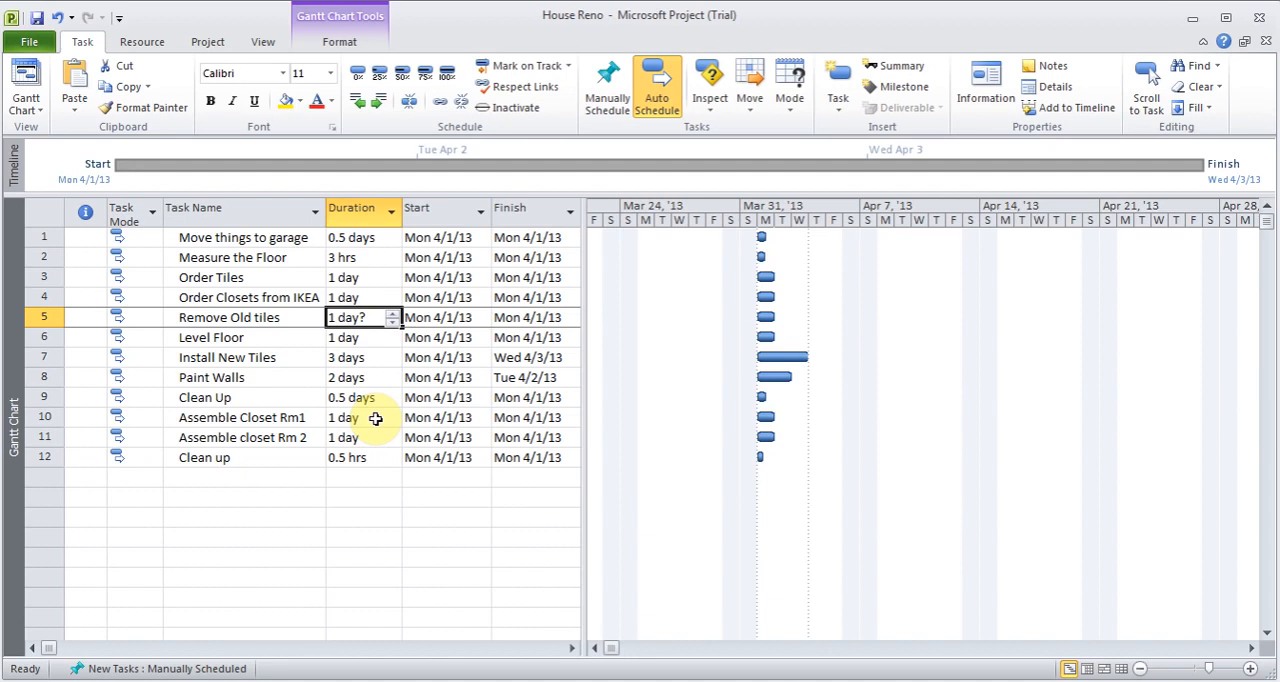
- Check the estimated setting in the Remove Old tiles task information, and enter a firm duration of 1 day for it
double_click(280, 320)
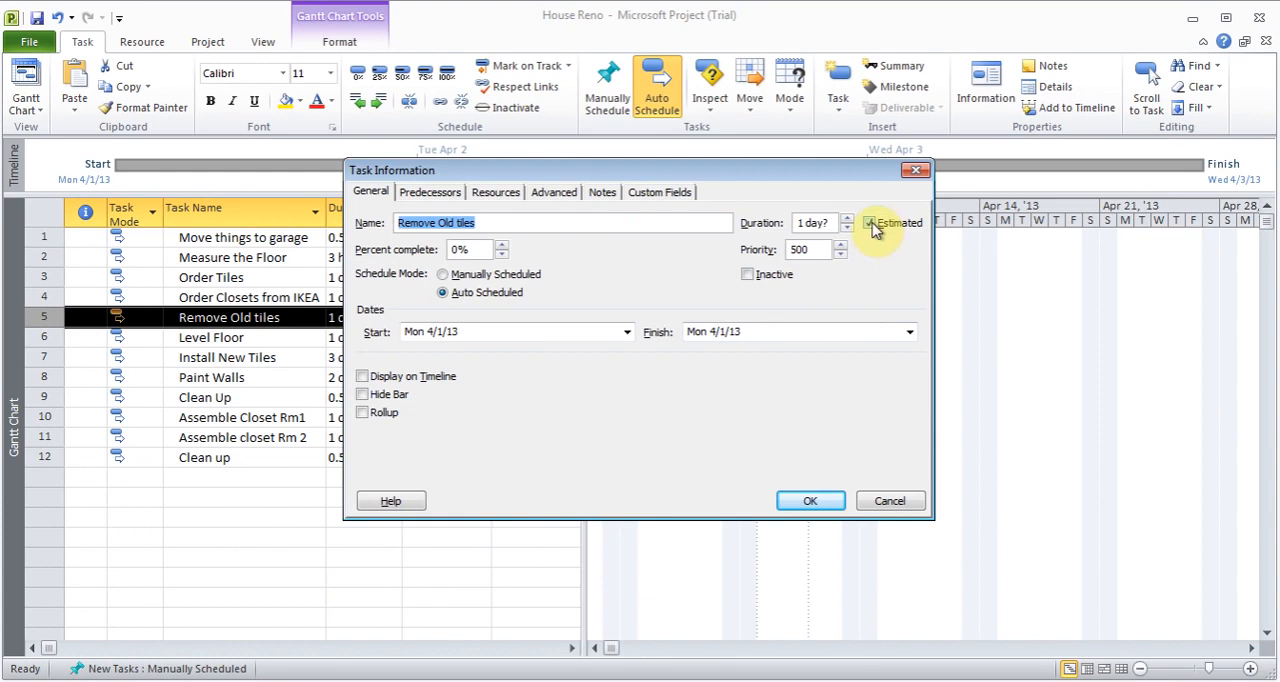
click(882, 501)
click(380, 318)
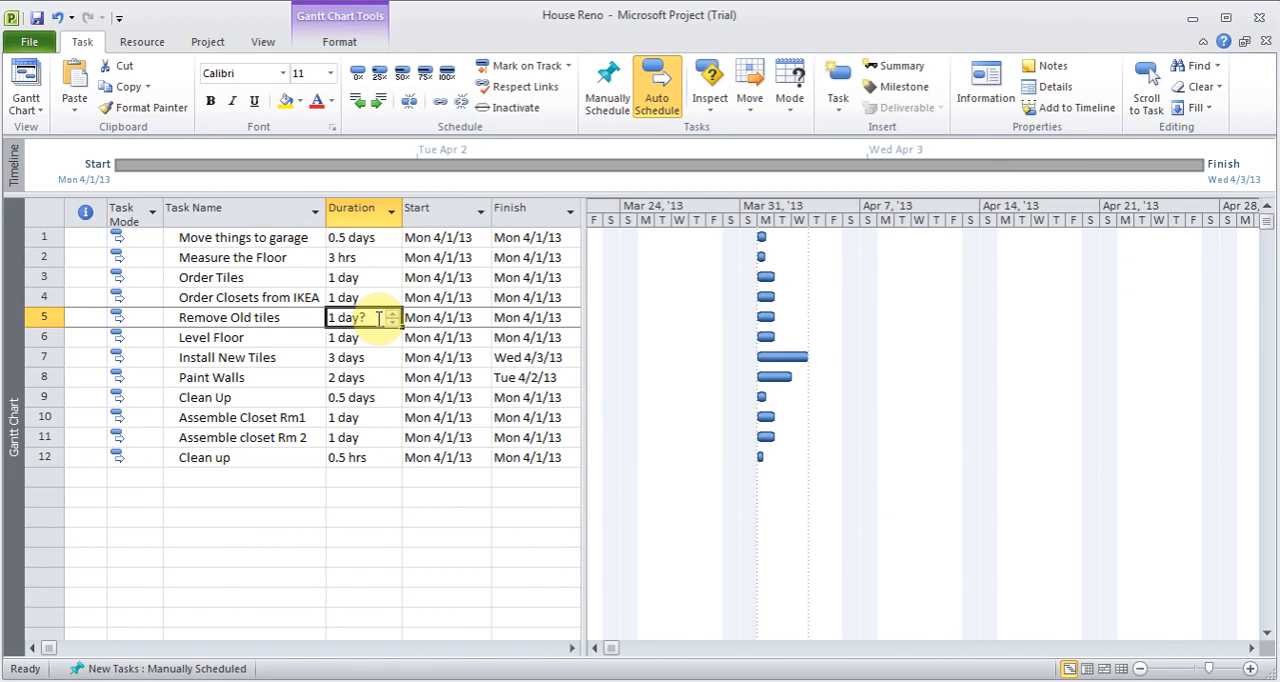
text(1d)
key(Return)
key(Up)
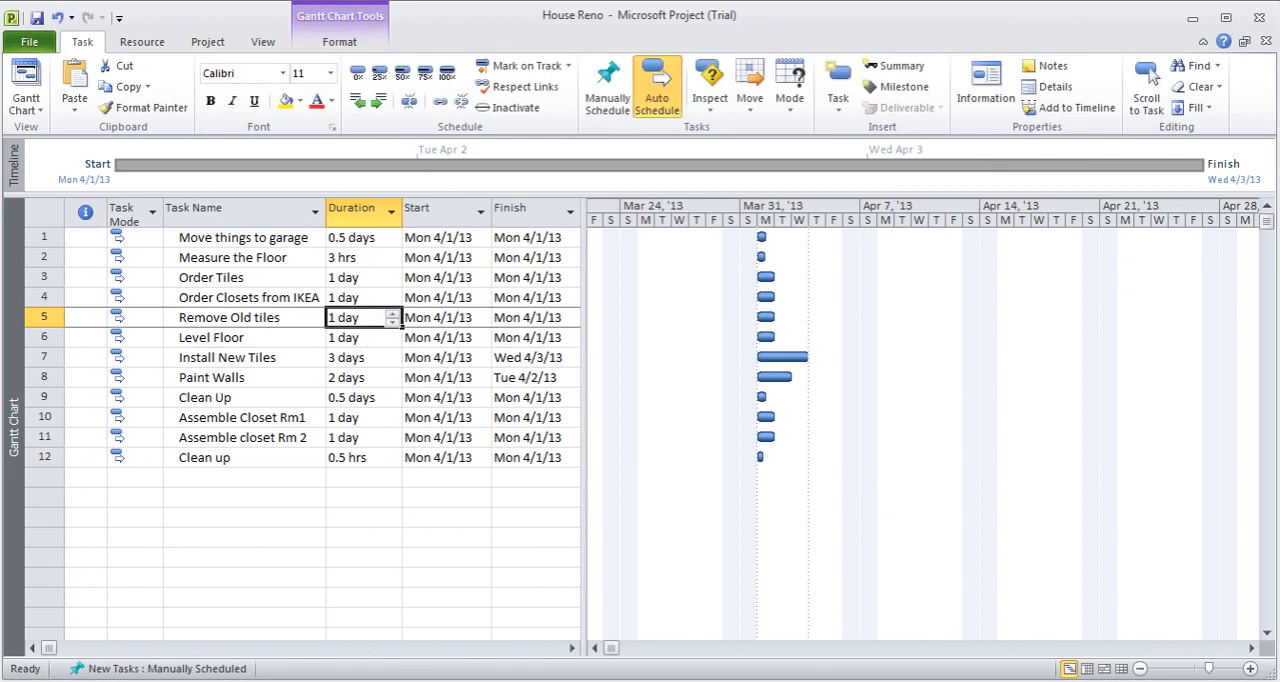
- Change the Remove Old tiles duration to 1 elapsed day (1ed) and mark it as estimated in the task information
text(1ed)
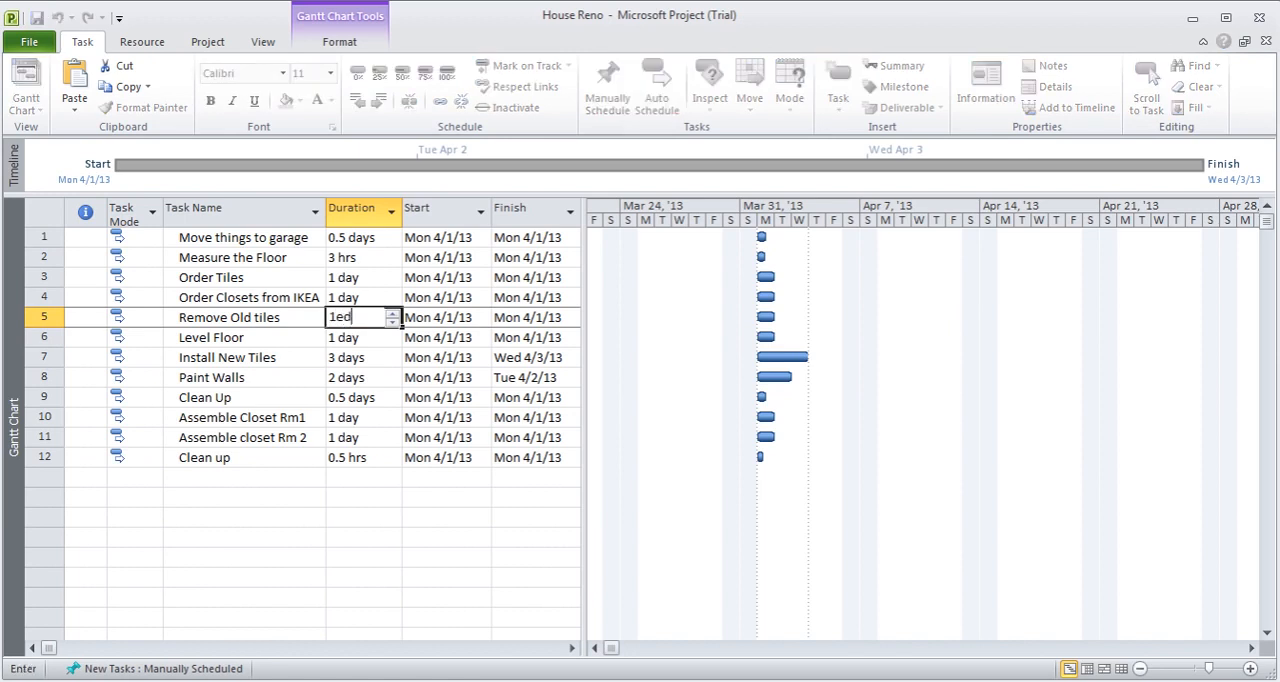
key(Return)
key(Up)
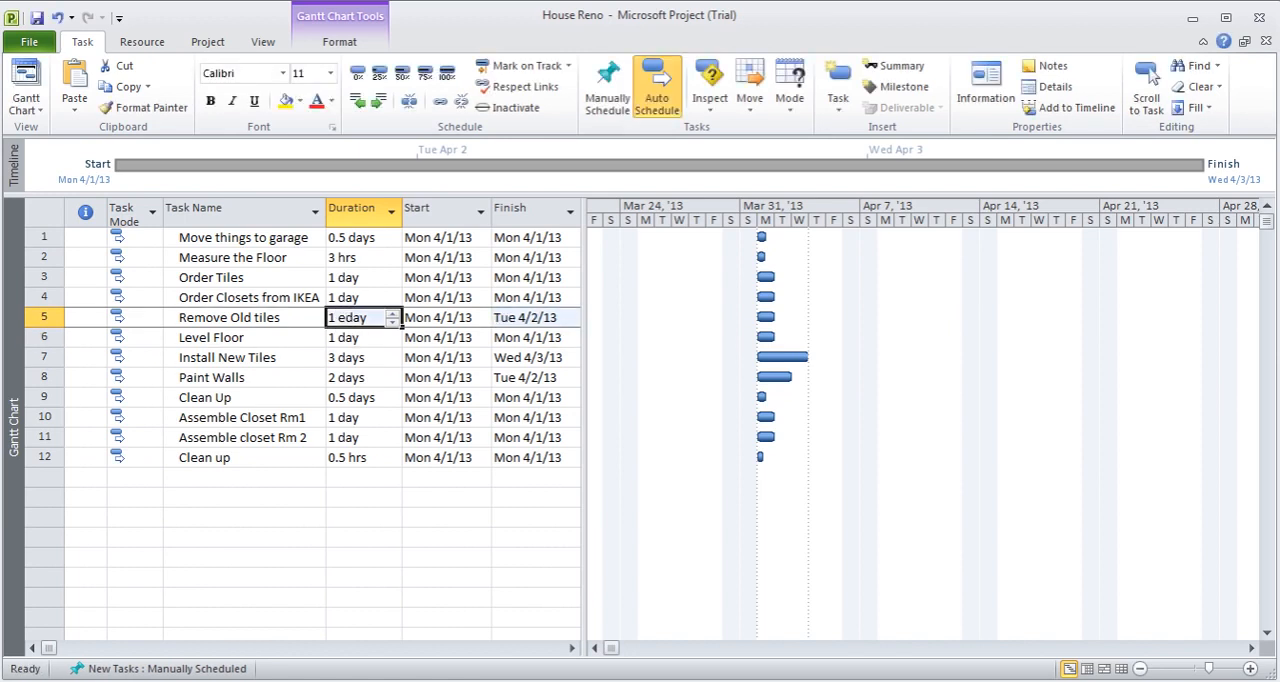
double_click(292, 318)
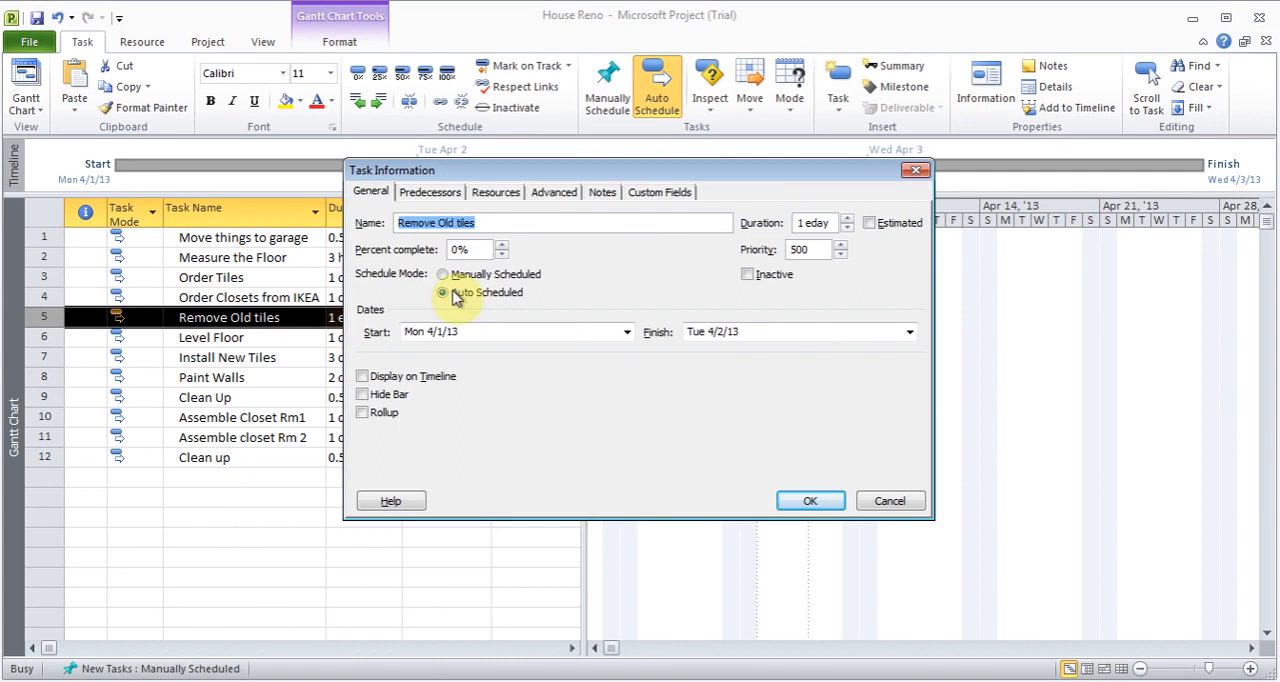
click(869, 226)
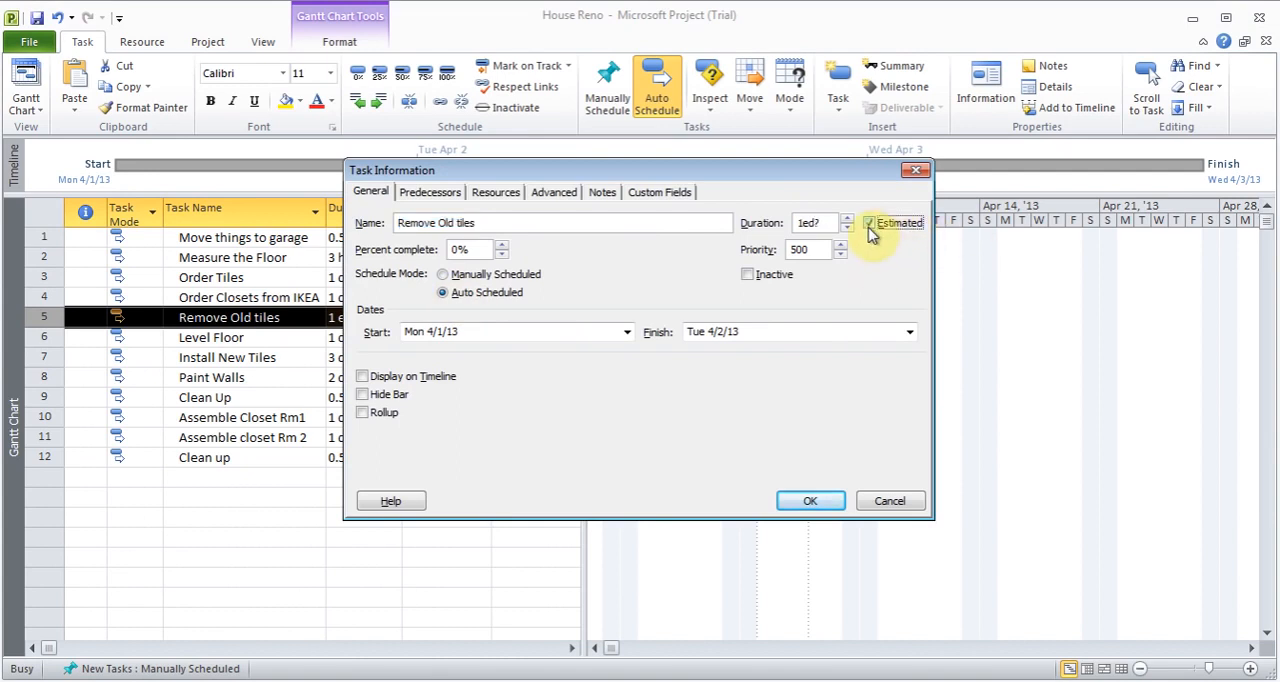
click(812, 502)
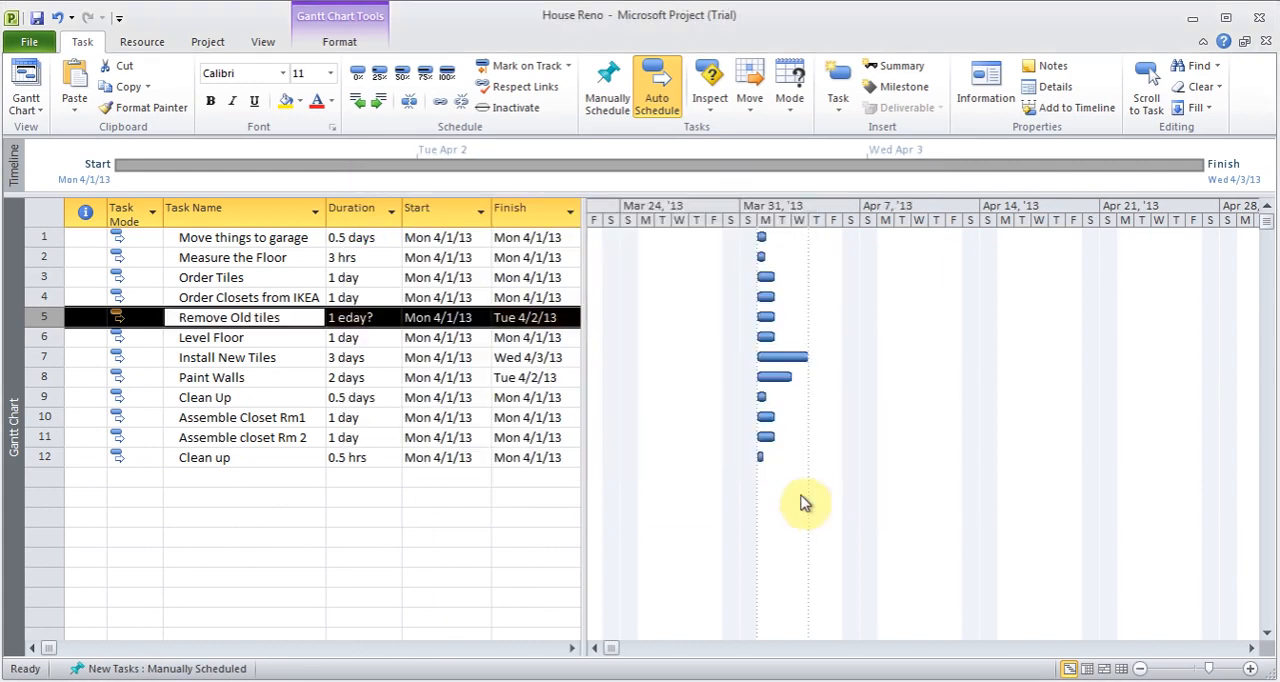
- Set the duration of the Remove Old tiles task to 1 working day
click(360, 317)
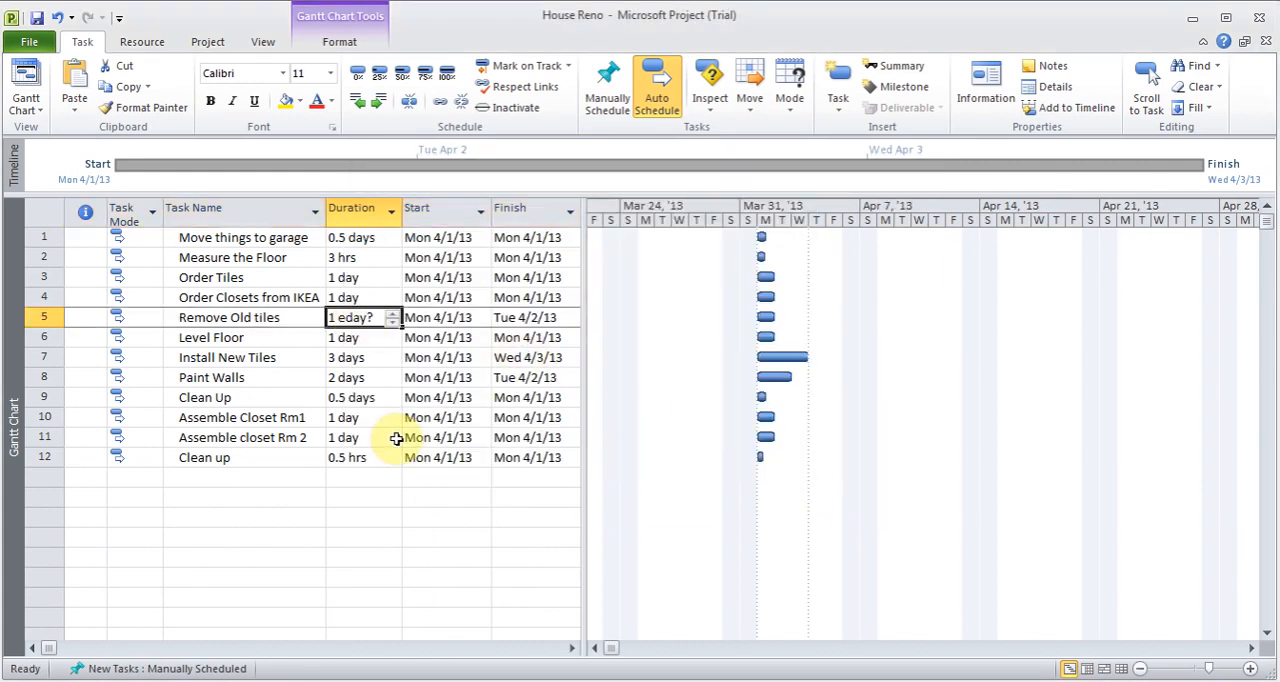
text(1d)
key(Return)
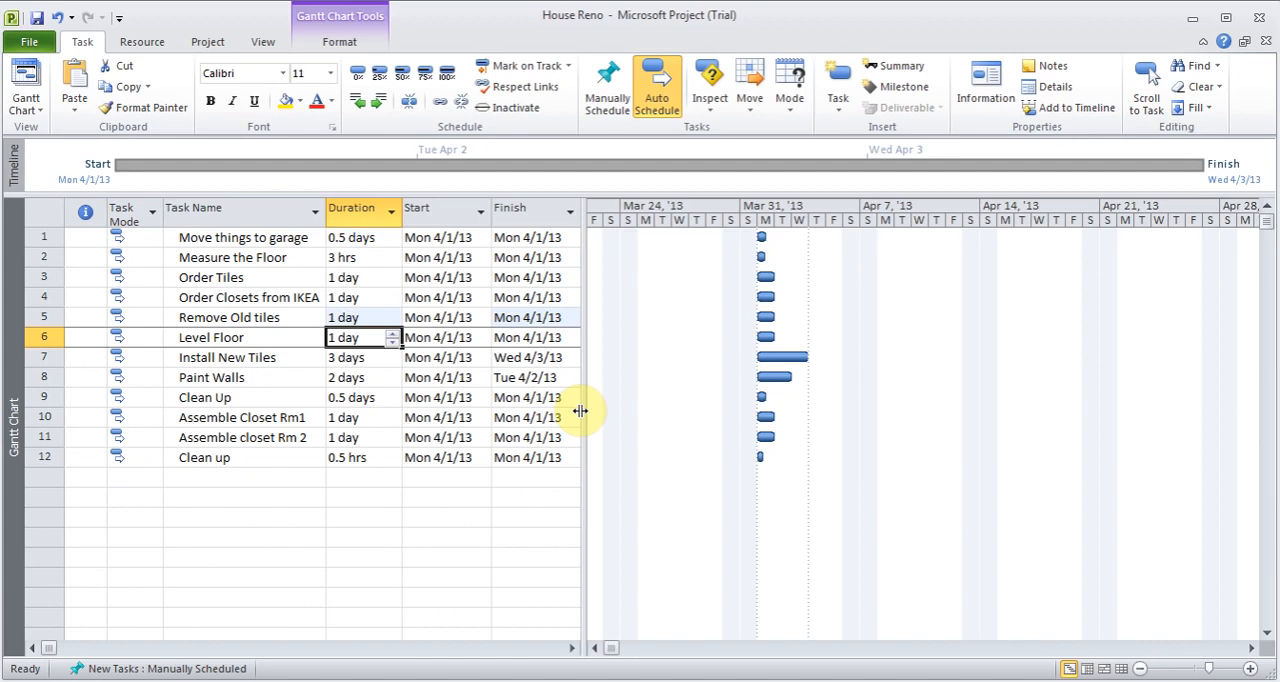
- Widen the task table to show the Predecessors column and link all twelve tasks in sequence, from Move things to garage to the final Clean up
drag(580, 410, 704, 410)
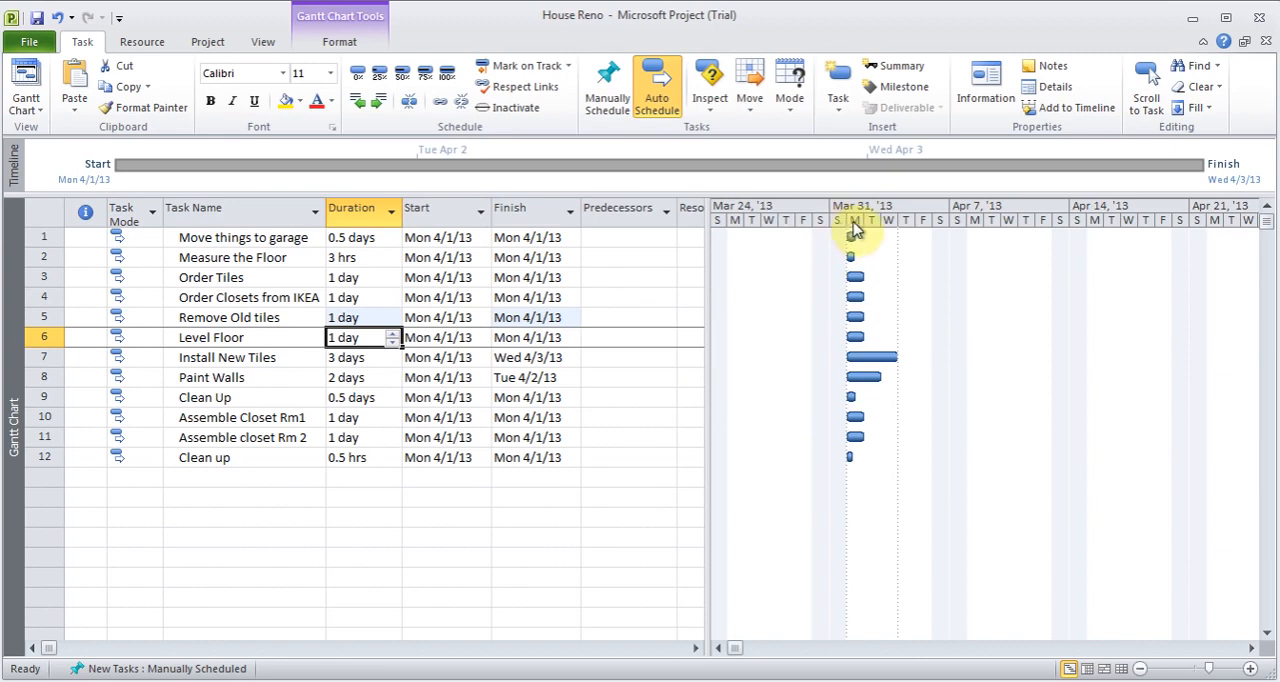
mouse_move(855, 234)
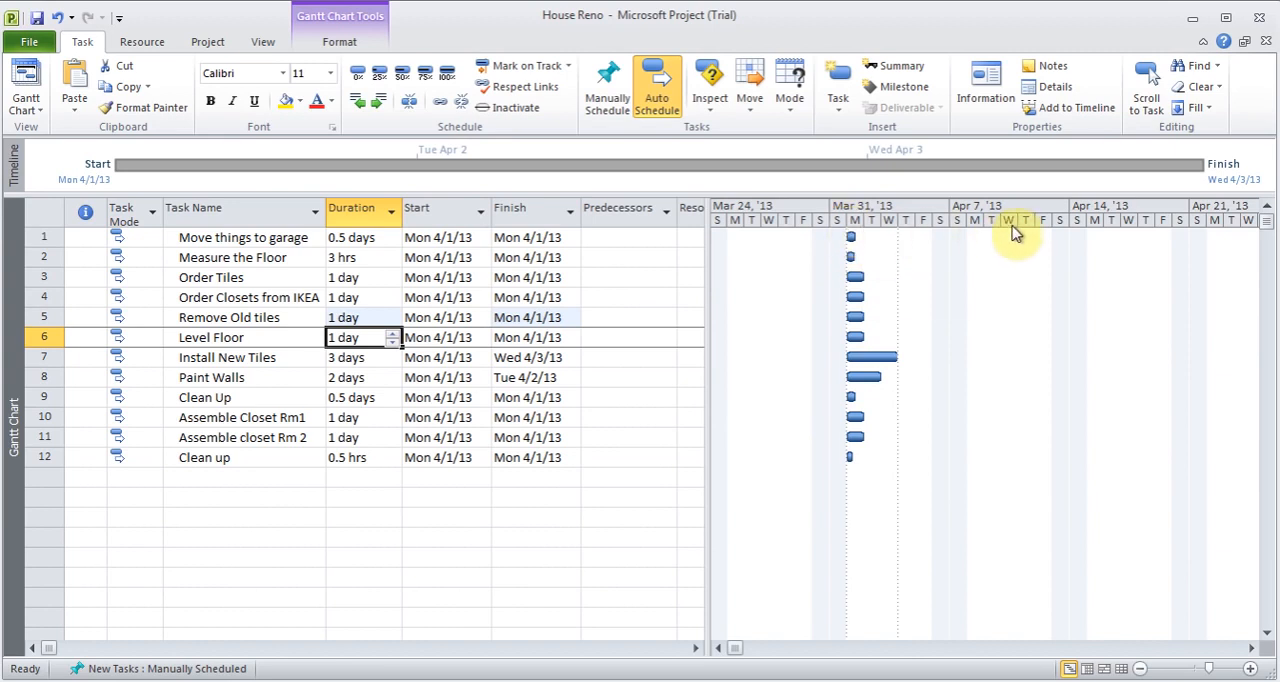
drag(42, 237, 52, 463)
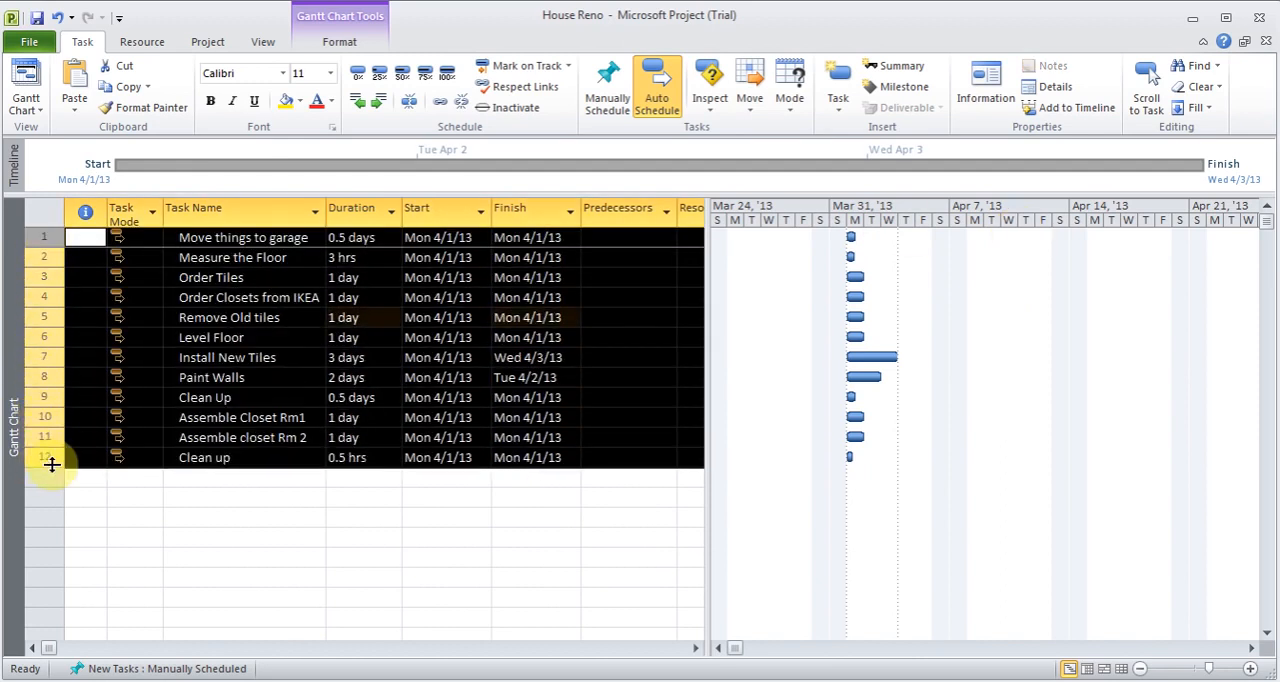
click(445, 111)
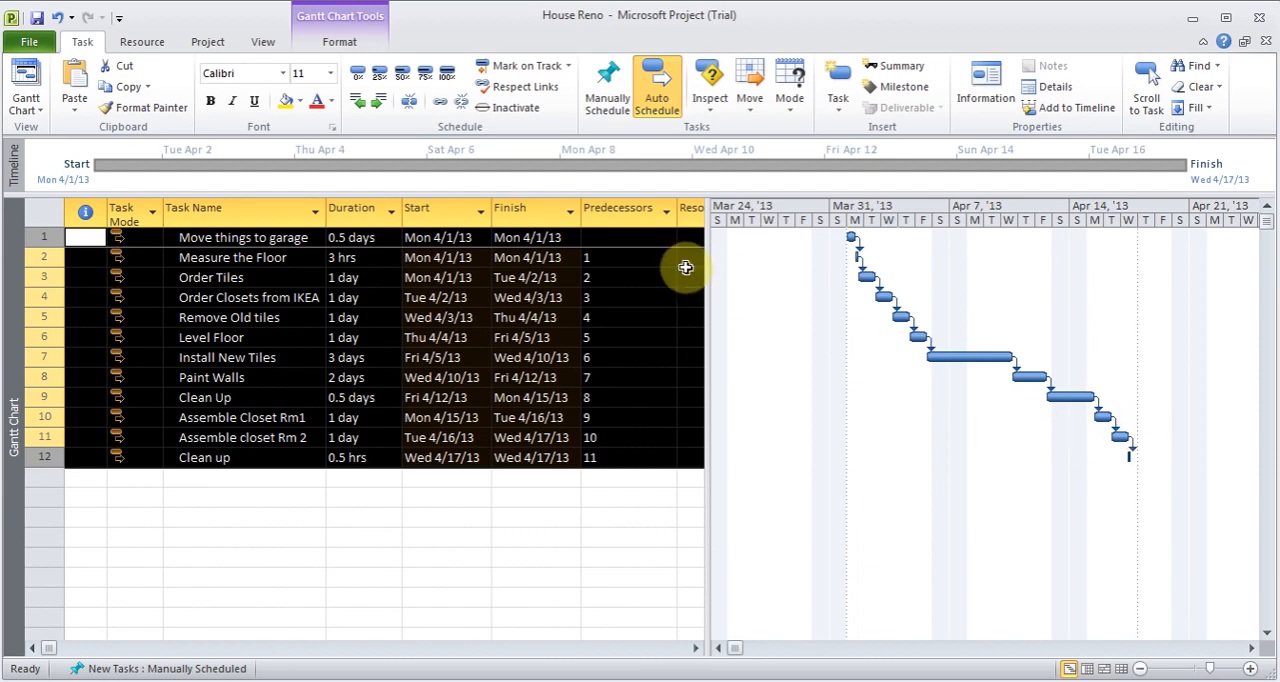
click(638, 258)
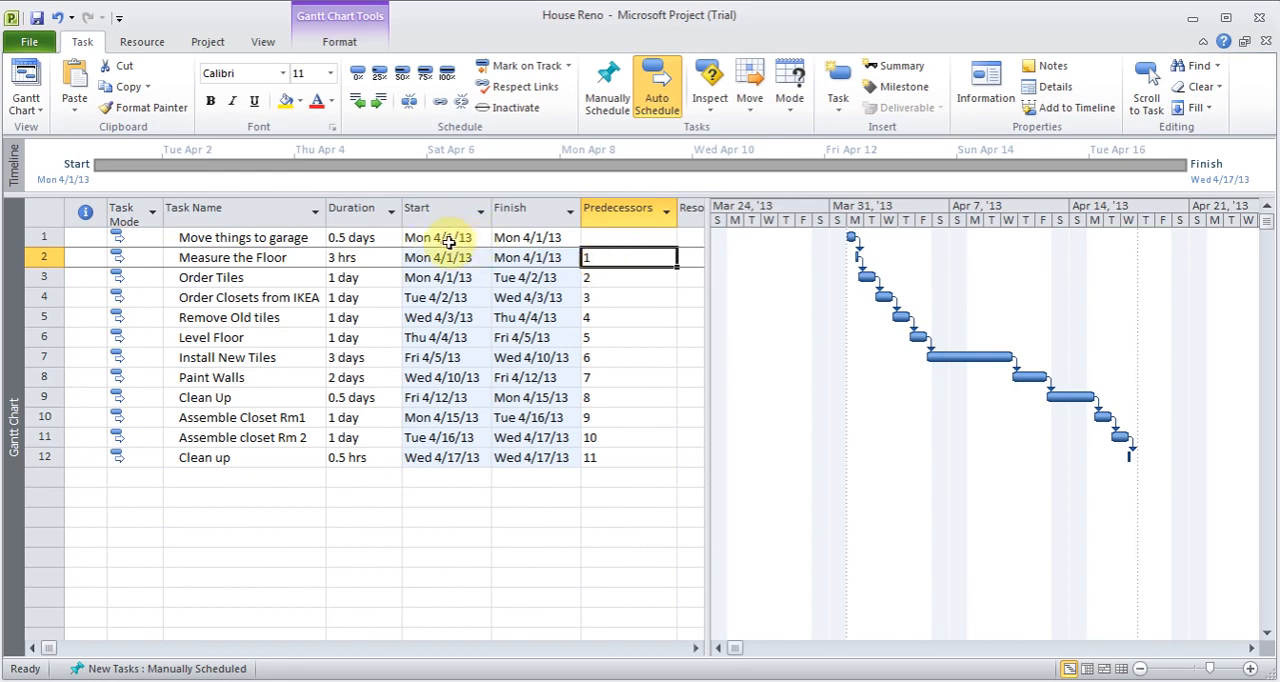
- Set the duration of Move things to garage to 1 day to test how the linked tasks shift
click(362, 238)
text(1d)
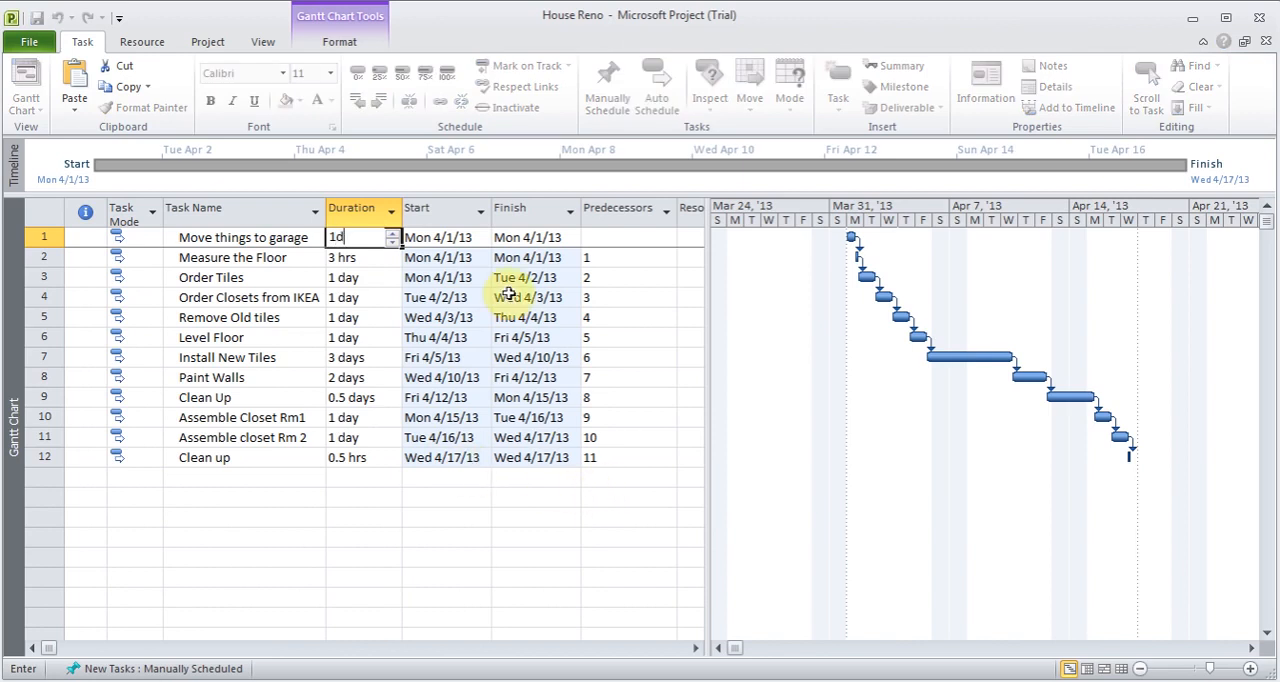
key(BackSpace)
text(0.5 days)
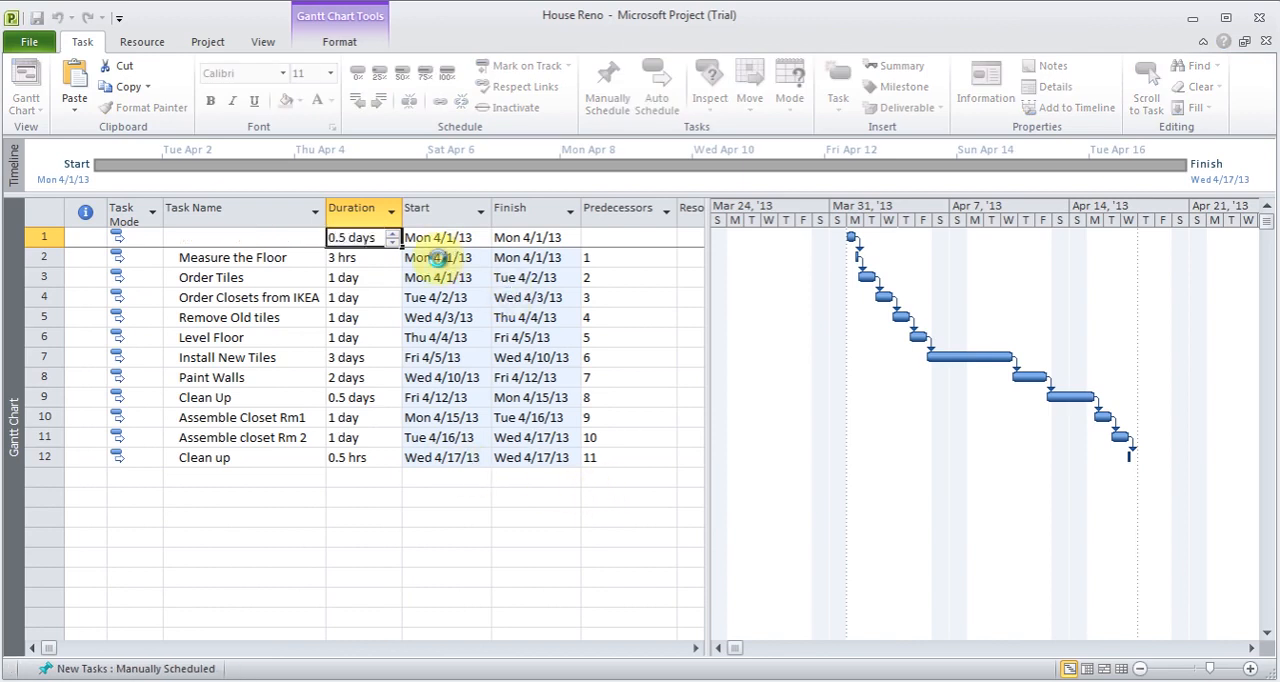
key(Return)
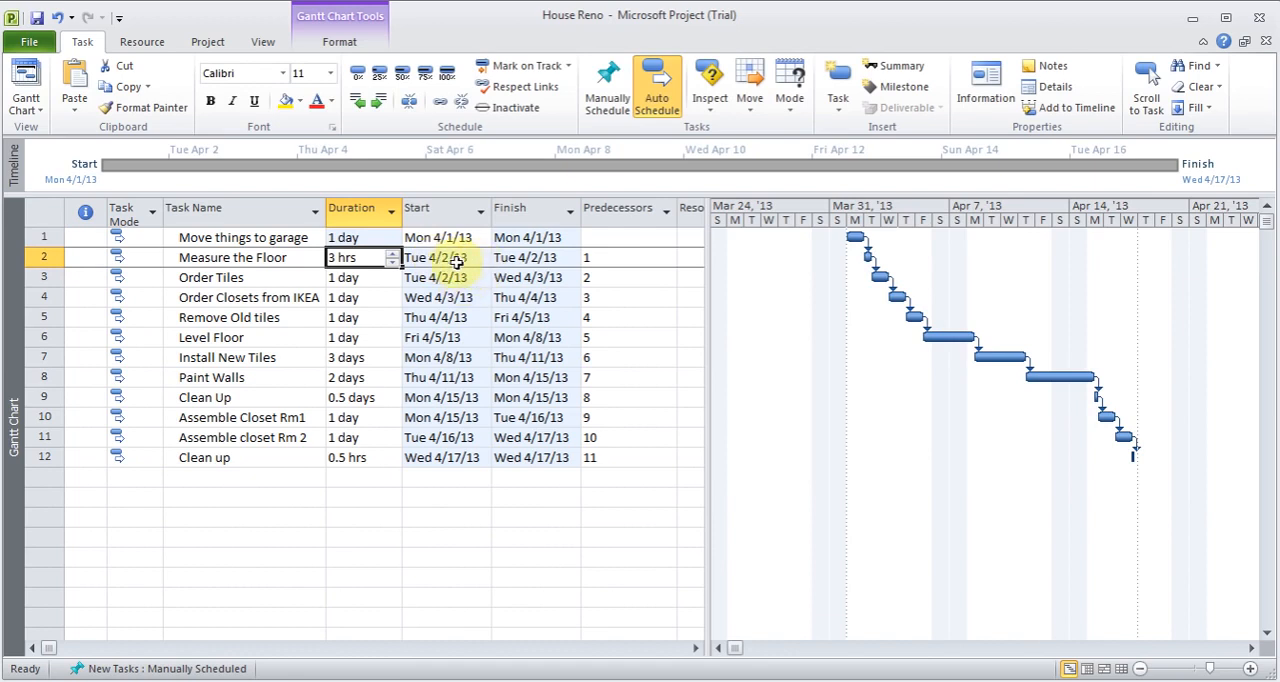
- Set the duration of the Move things to garage task to 0.5 hrs
click(346, 236)
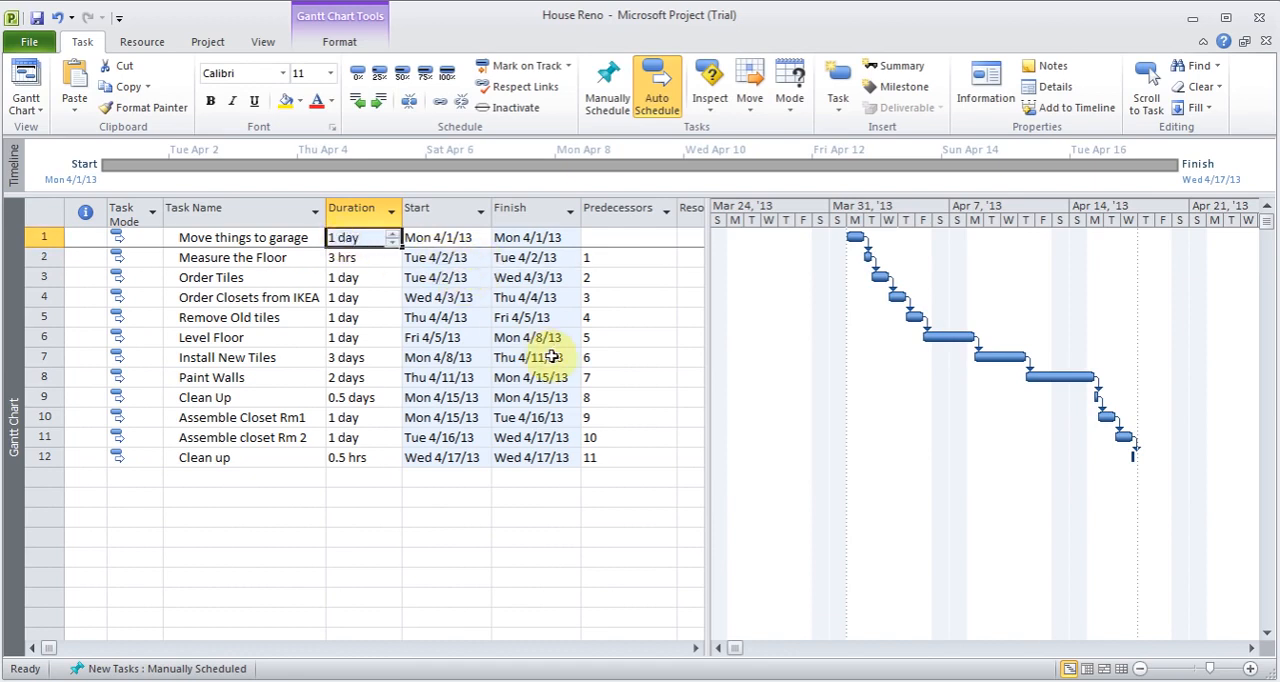
text(0.5 h)
key(Return)
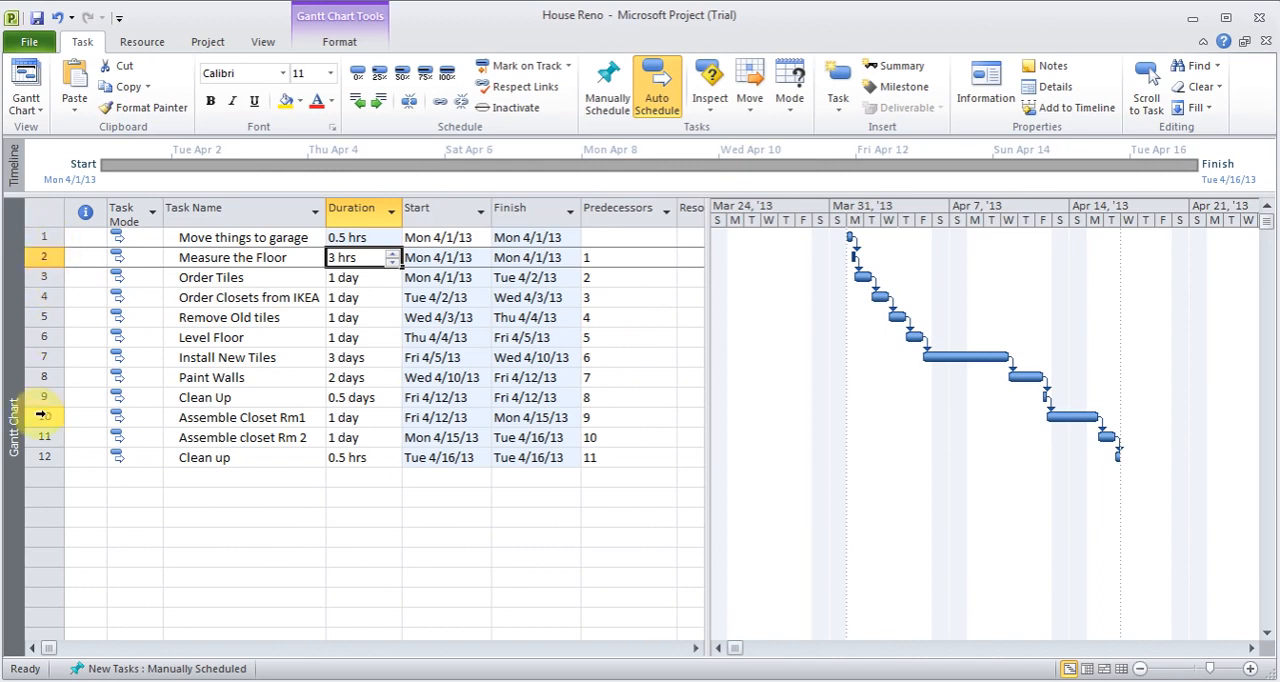
- Add task 5 as a second predecessor of Install New Tiles, giving the predecessor list 6,5
click(614, 359)
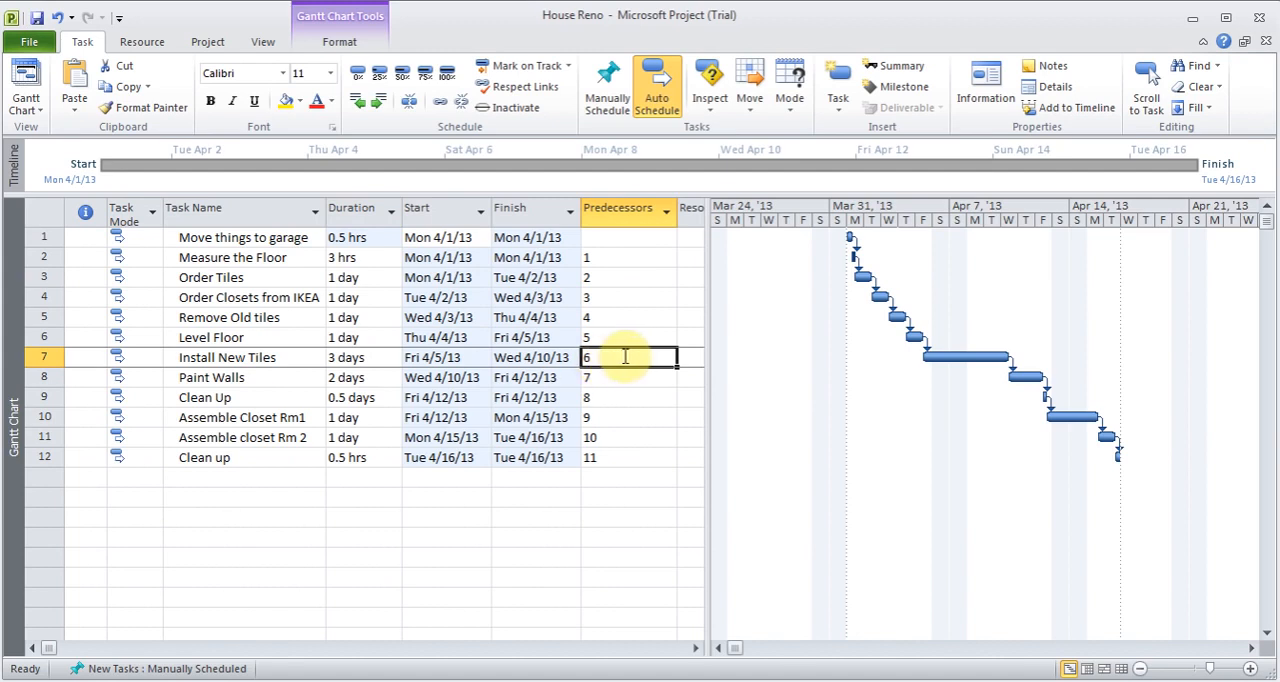
click(625, 357)
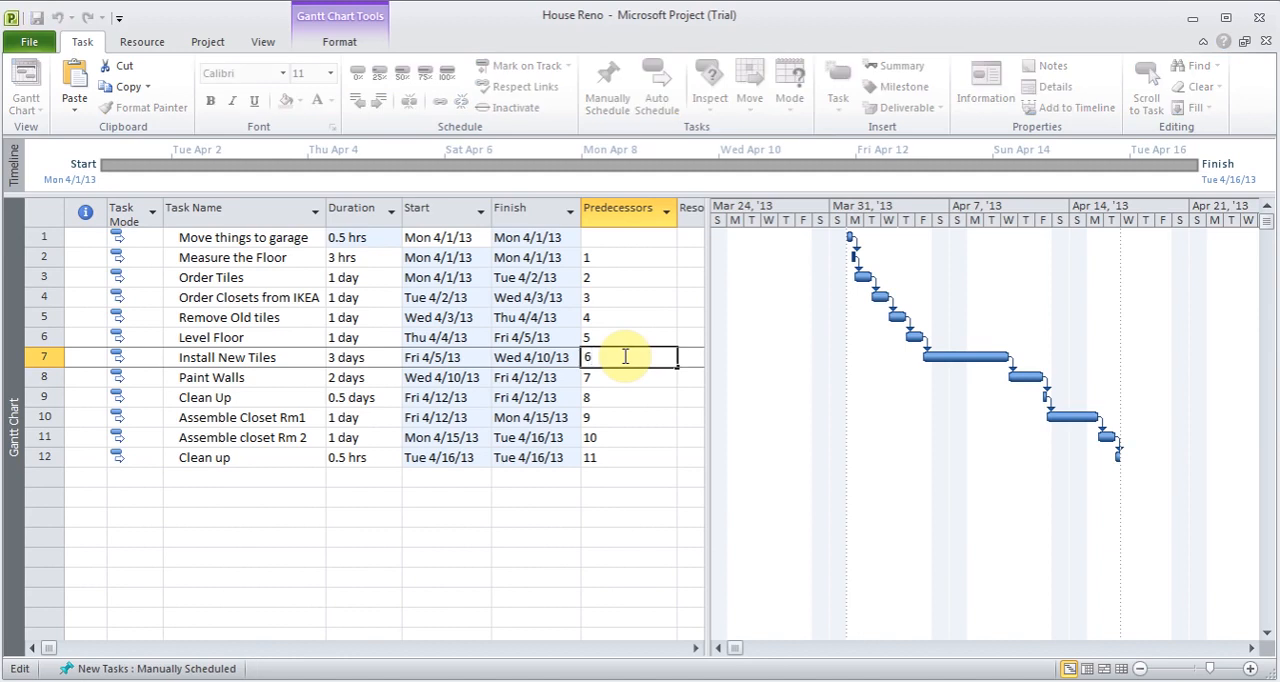
text(,)
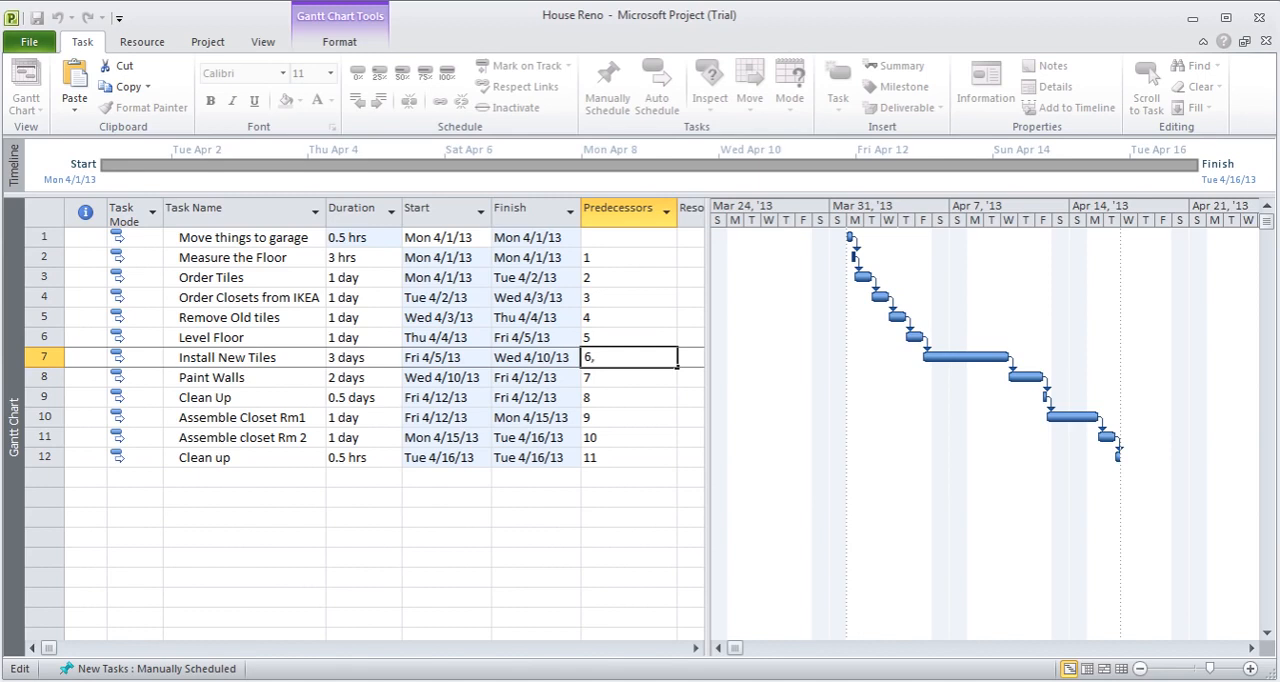
text(4)
key(BackSpace)
text(5)
key(Return)
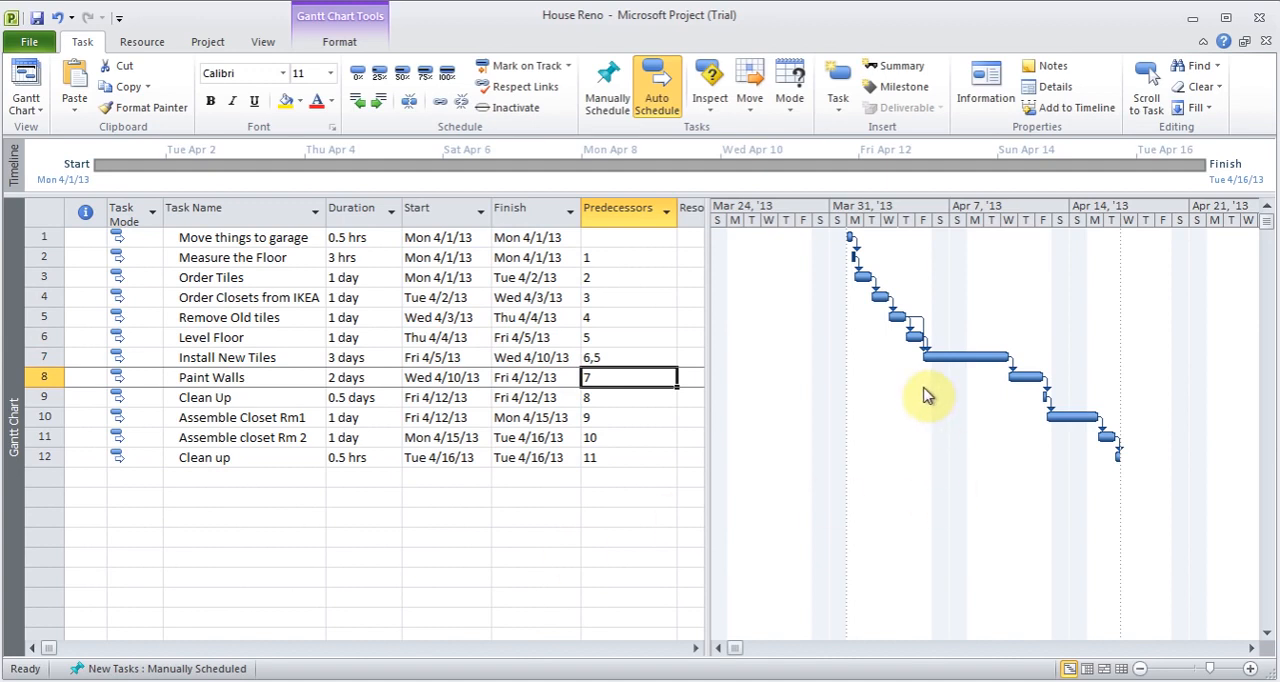
- Examine the first linked task bars from Mon Apr 1 on a three-hour Gantt chart timescale
click(1251, 670)
click(1251, 670)
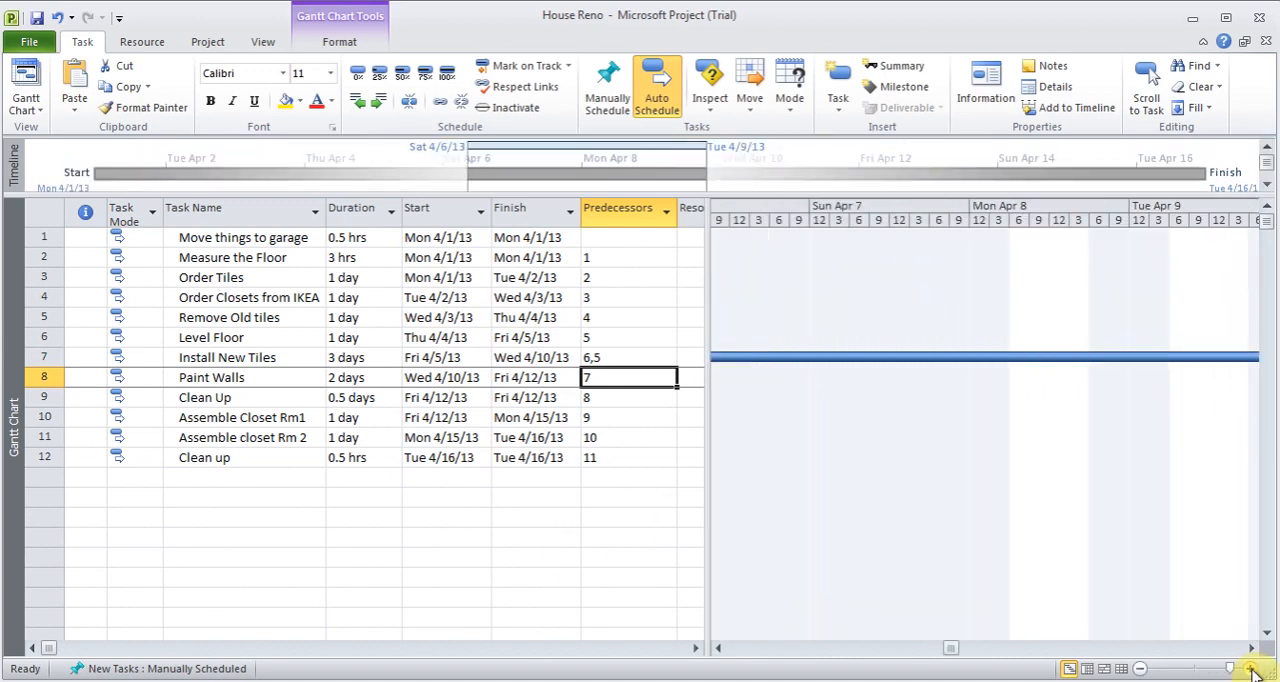
click(720, 648)
drag(721, 648, 721, 648)
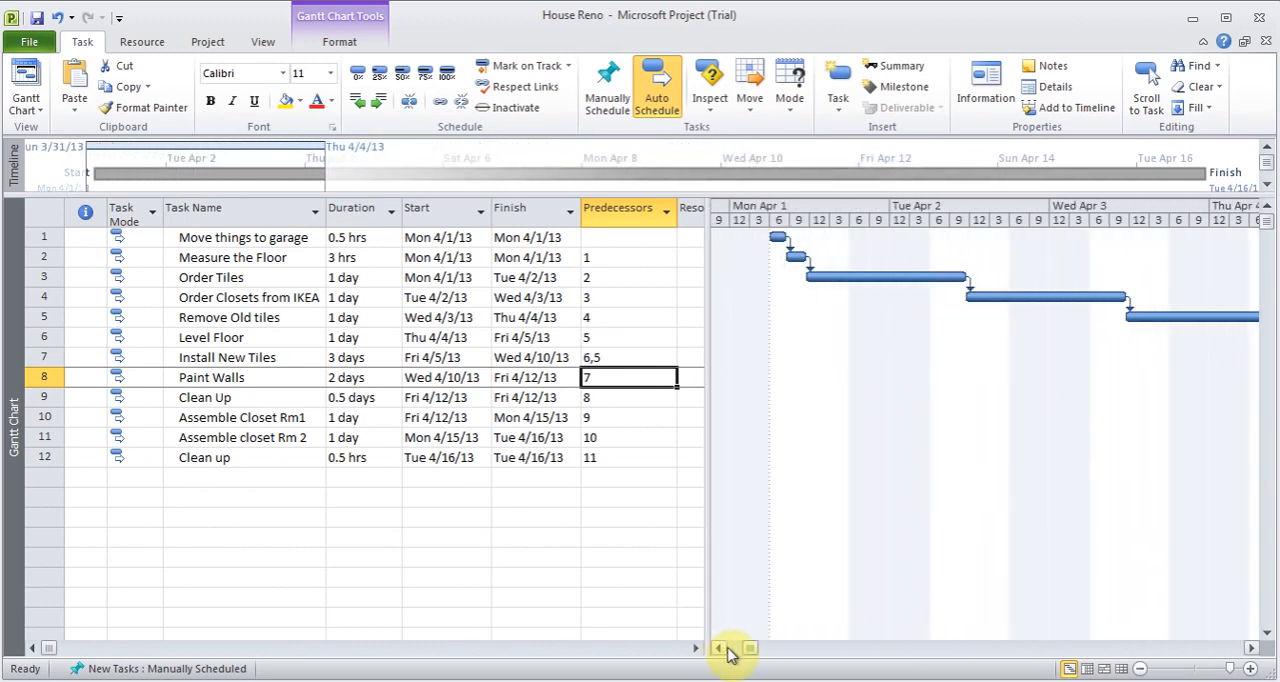
- Review the predecessor list in the task information of Install New Tiles, including the tasks available as predecessors, without changing anything
click(1143, 668)
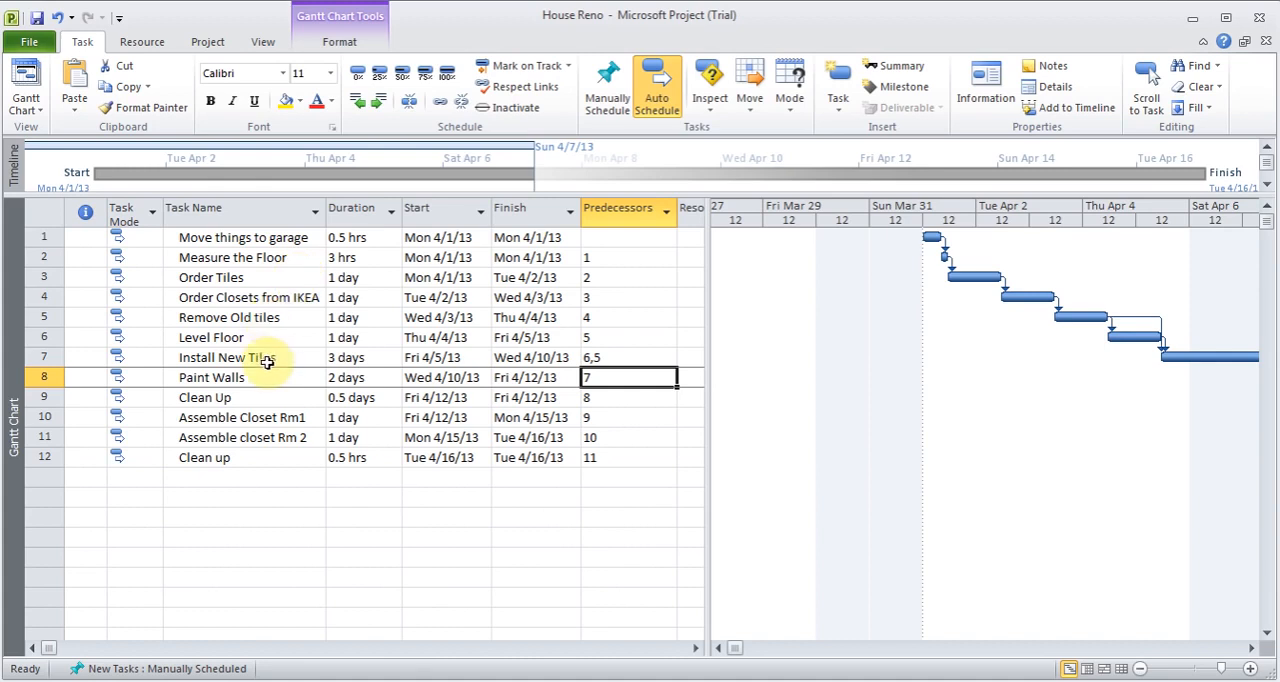
click(632, 362)
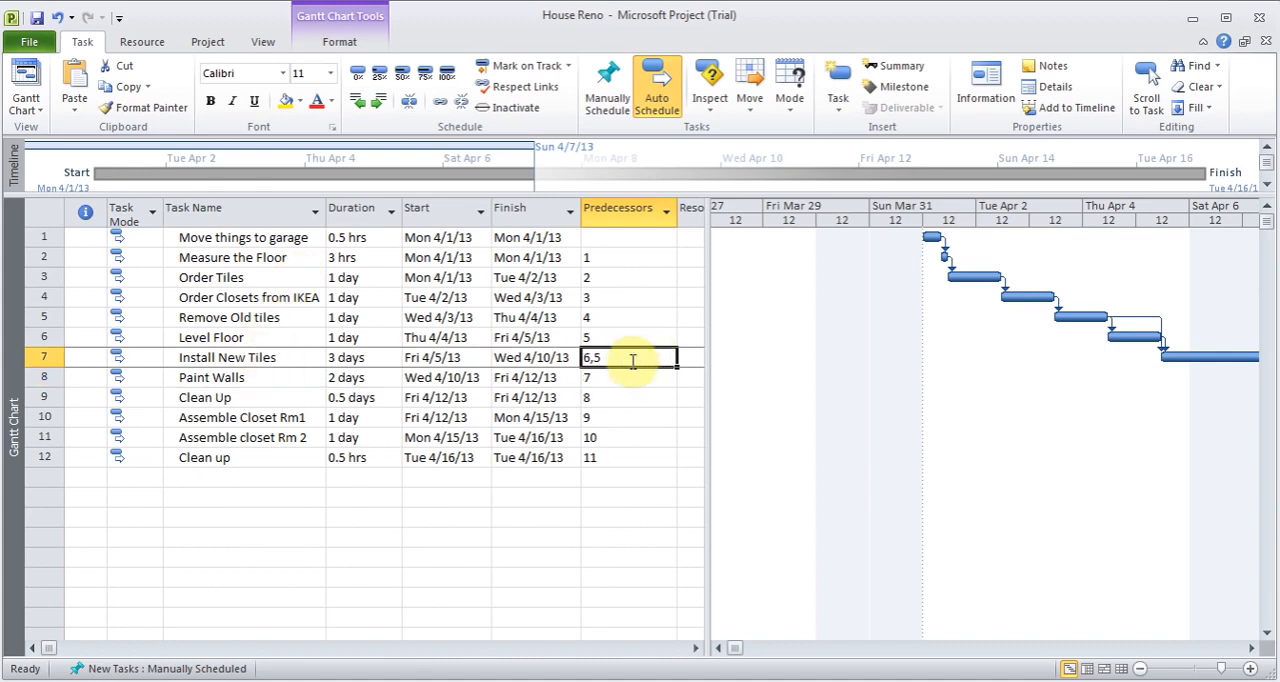
double_click(265, 362)
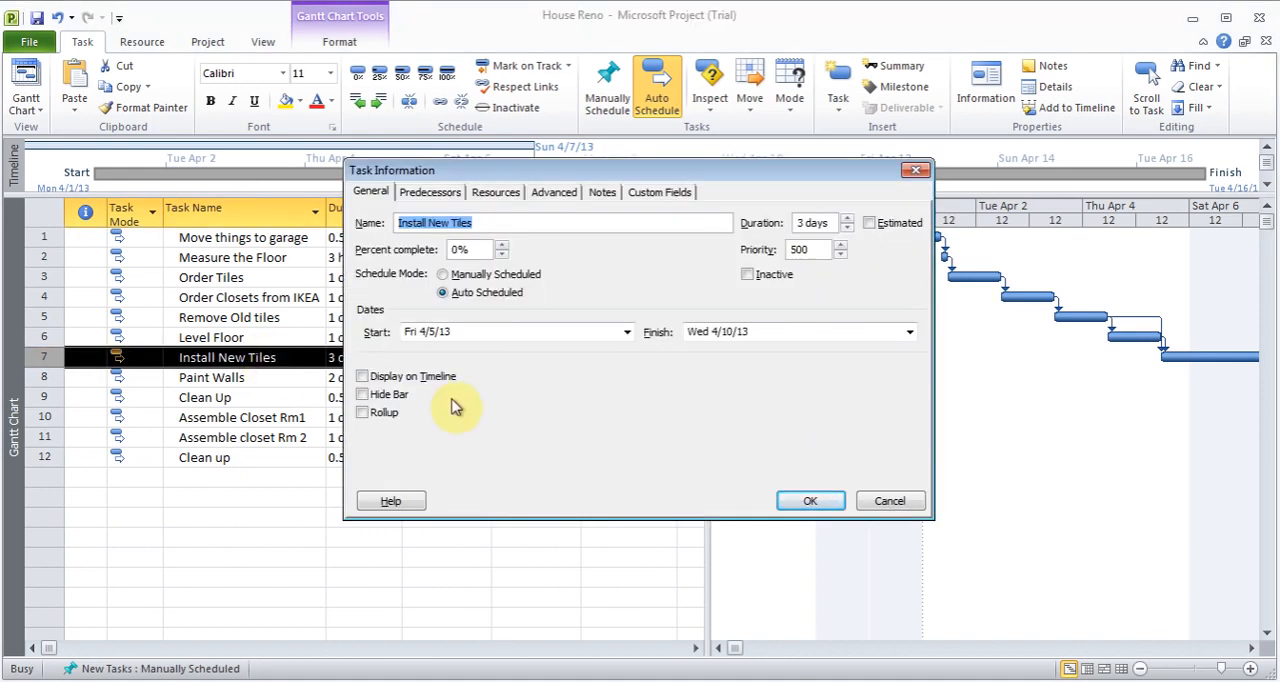
click(445, 197)
click(505, 305)
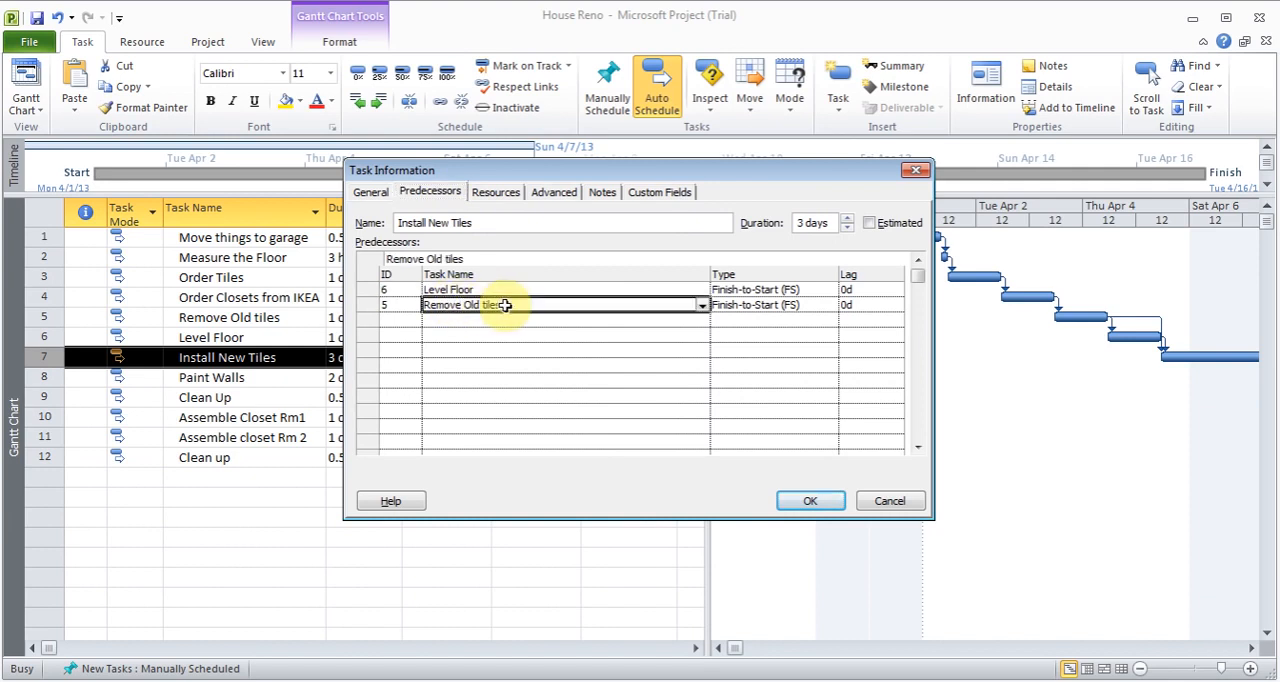
click(702, 306)
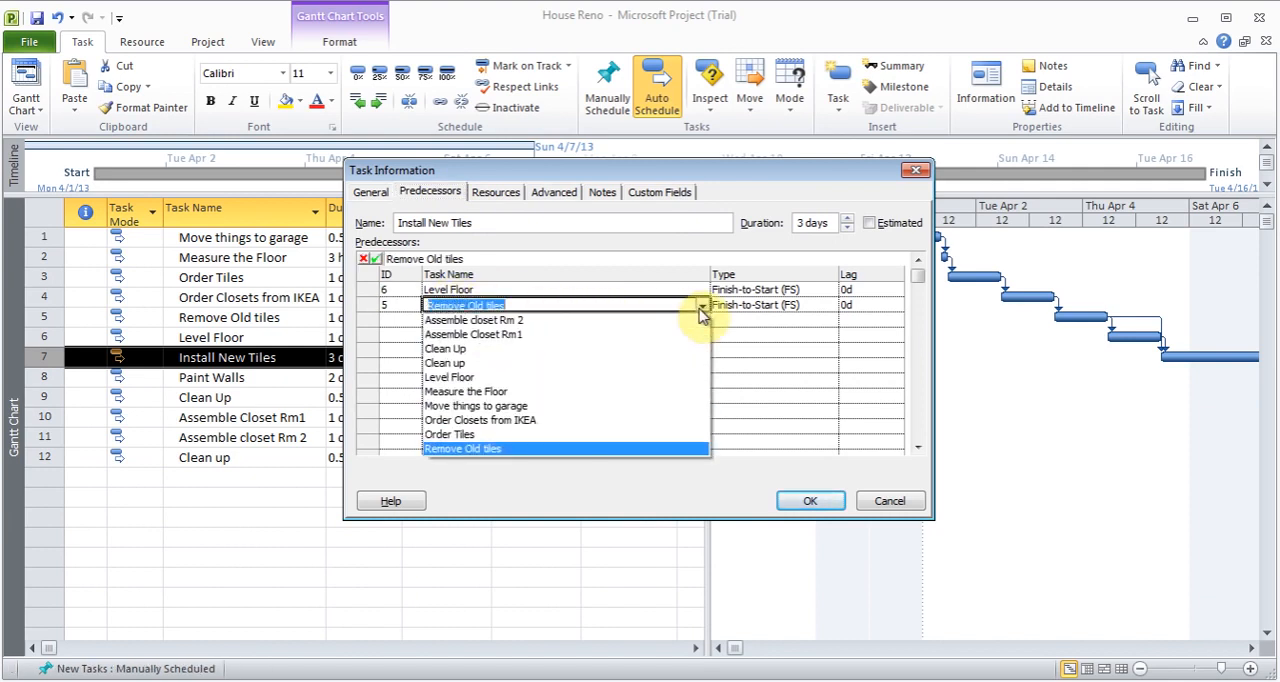
click(701, 311)
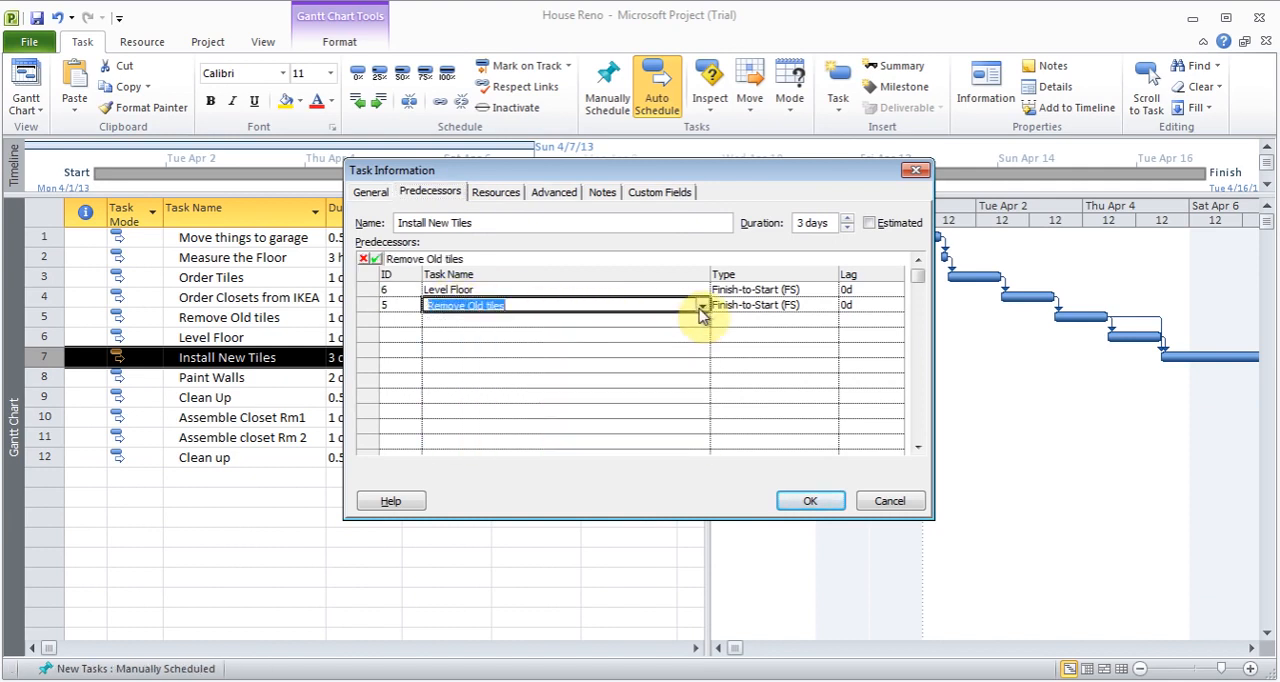
click(891, 502)
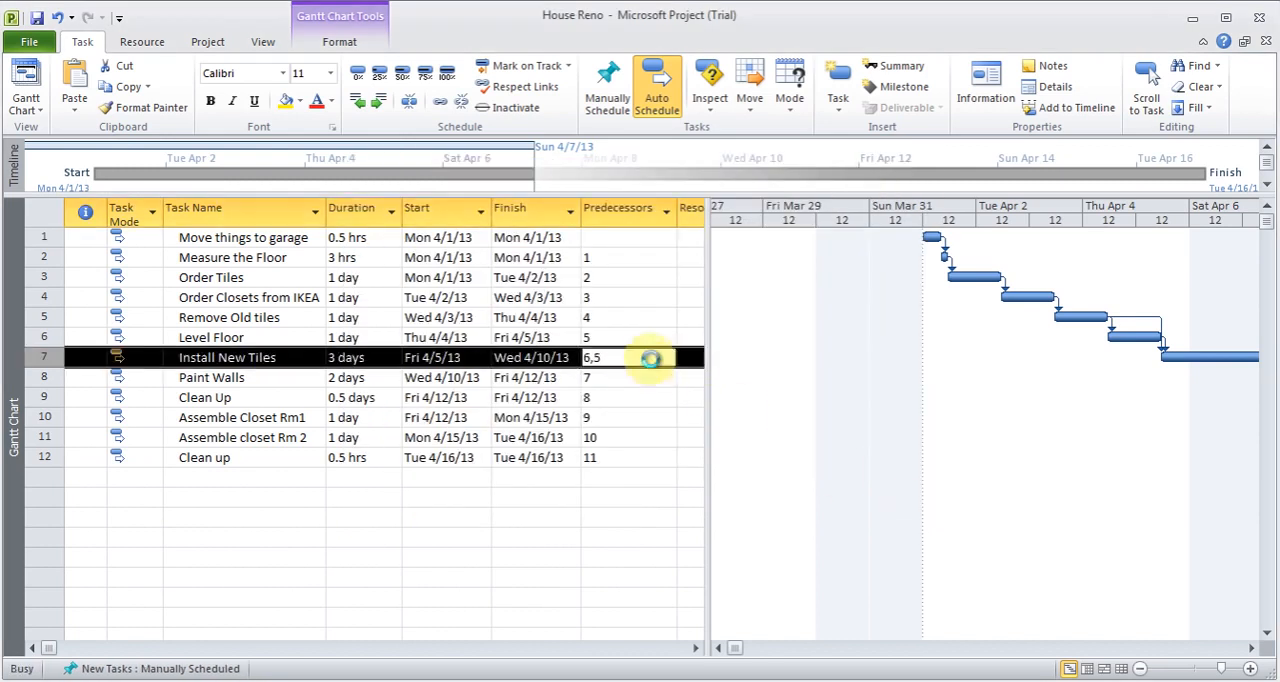
- Remove predecessor 5 from the Install New Tiles task, leaving only task 6 as its predecessor
double_click(651, 357)
click(886, 499)
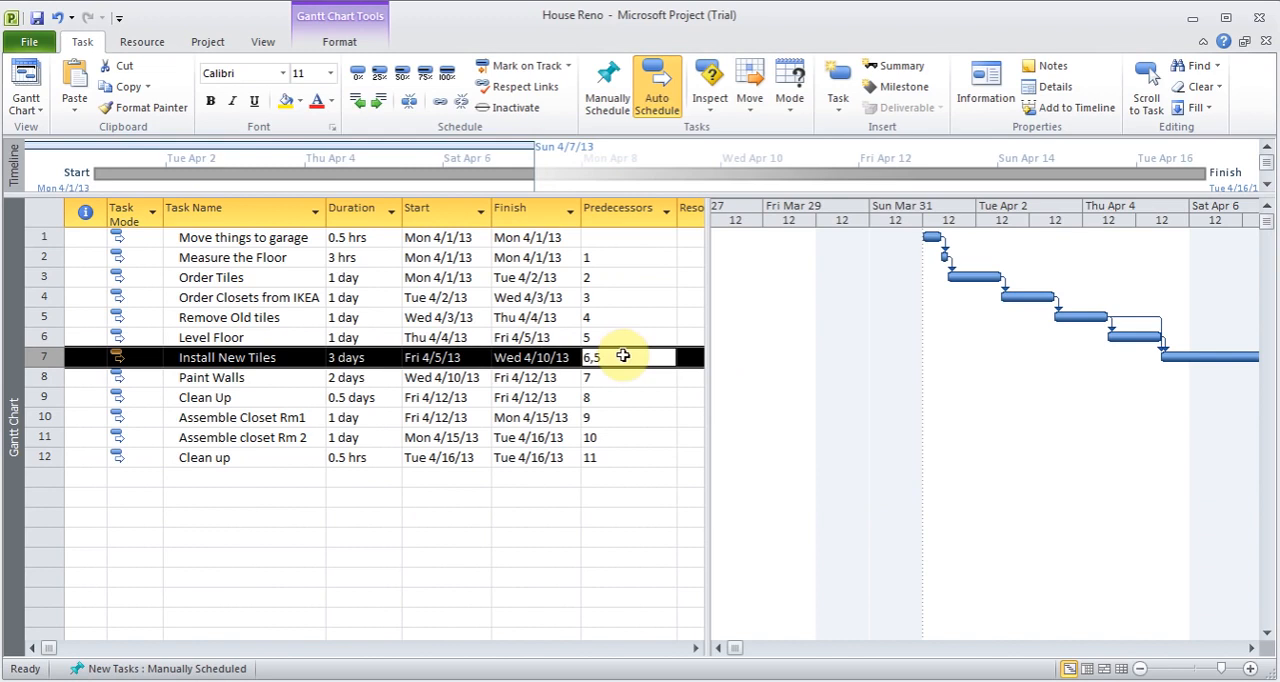
click(623, 358)
key(BackSpace)
key(BackSpace)
key(Return)
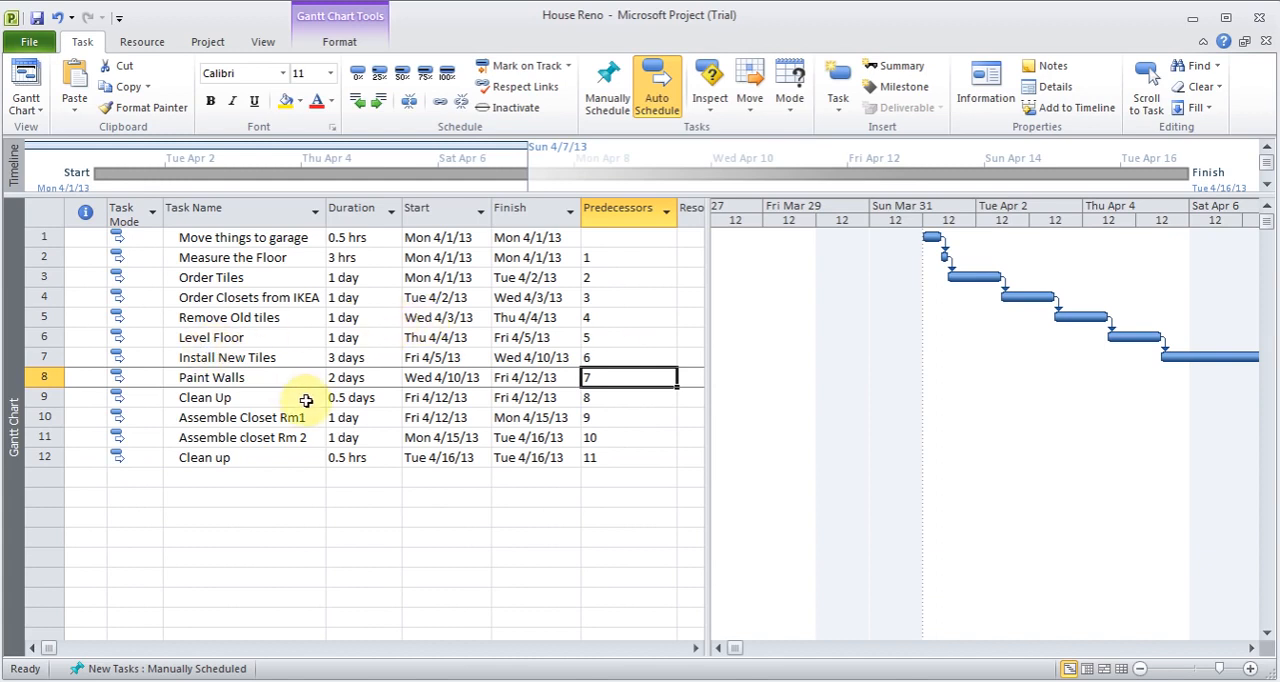
- Insert a recurring task named Test Task above Install New Tiles, repeating weekly on Monday and ending after 3 occurrences
click(236, 364)
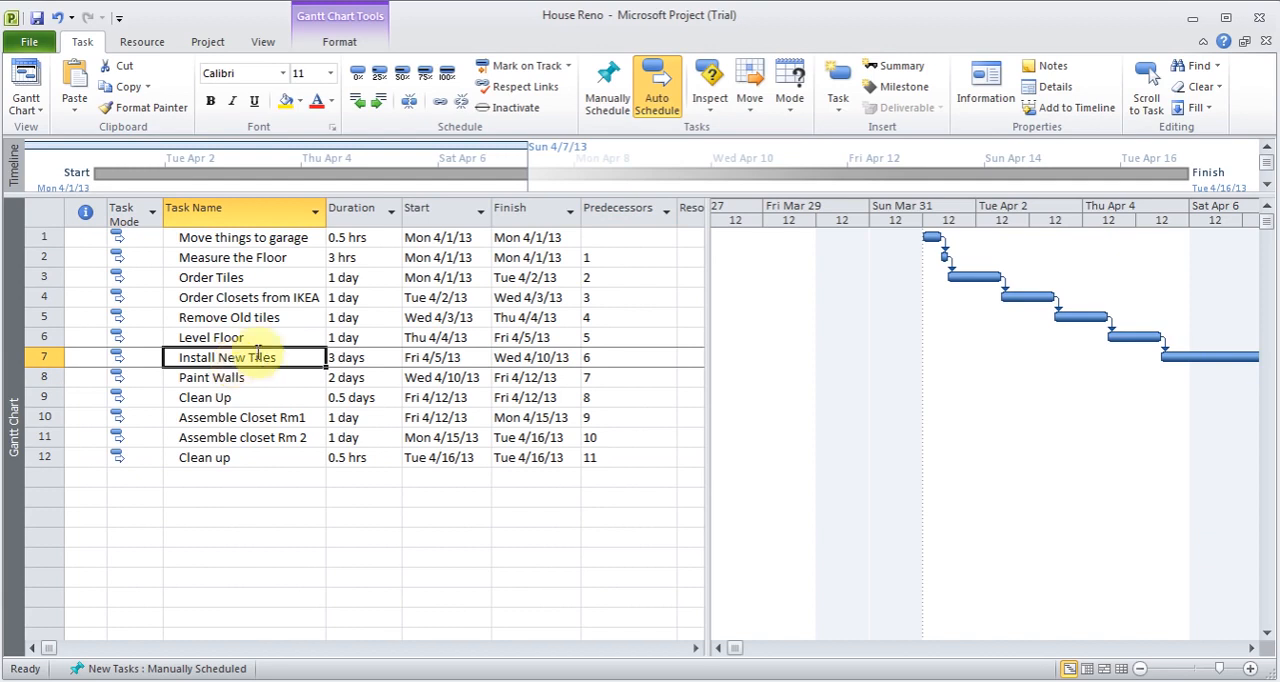
click(841, 113)
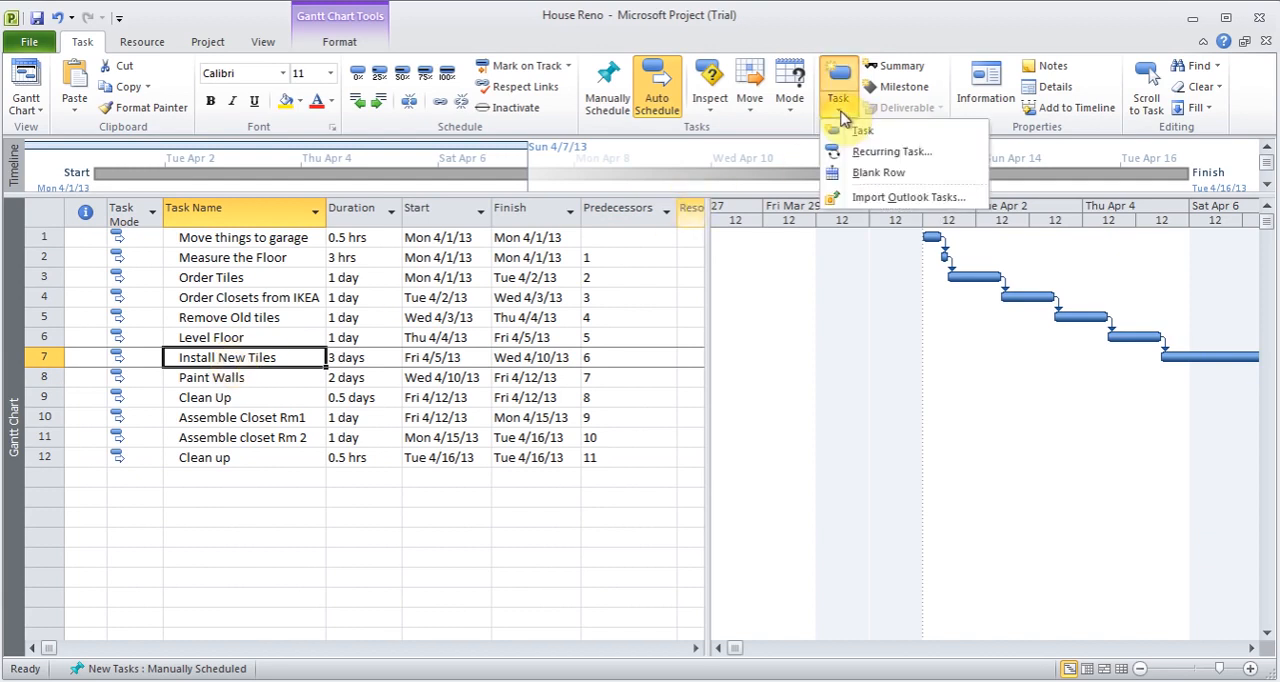
click(900, 152)
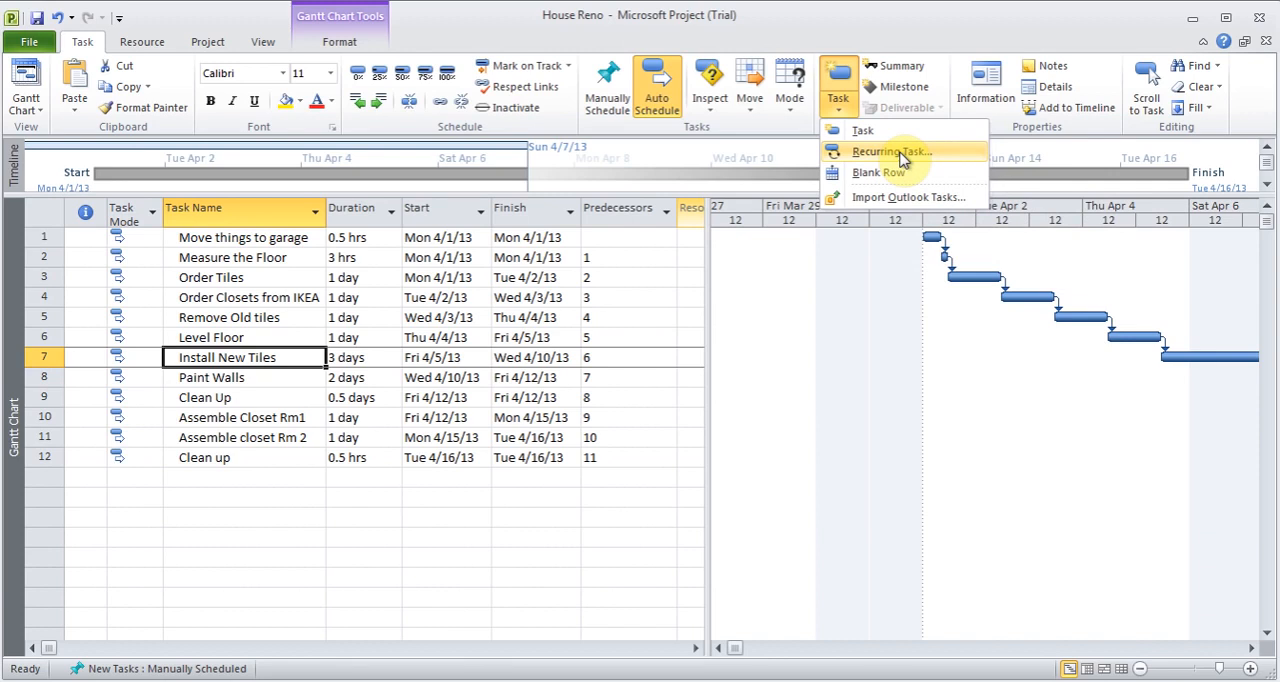
click(900, 152)
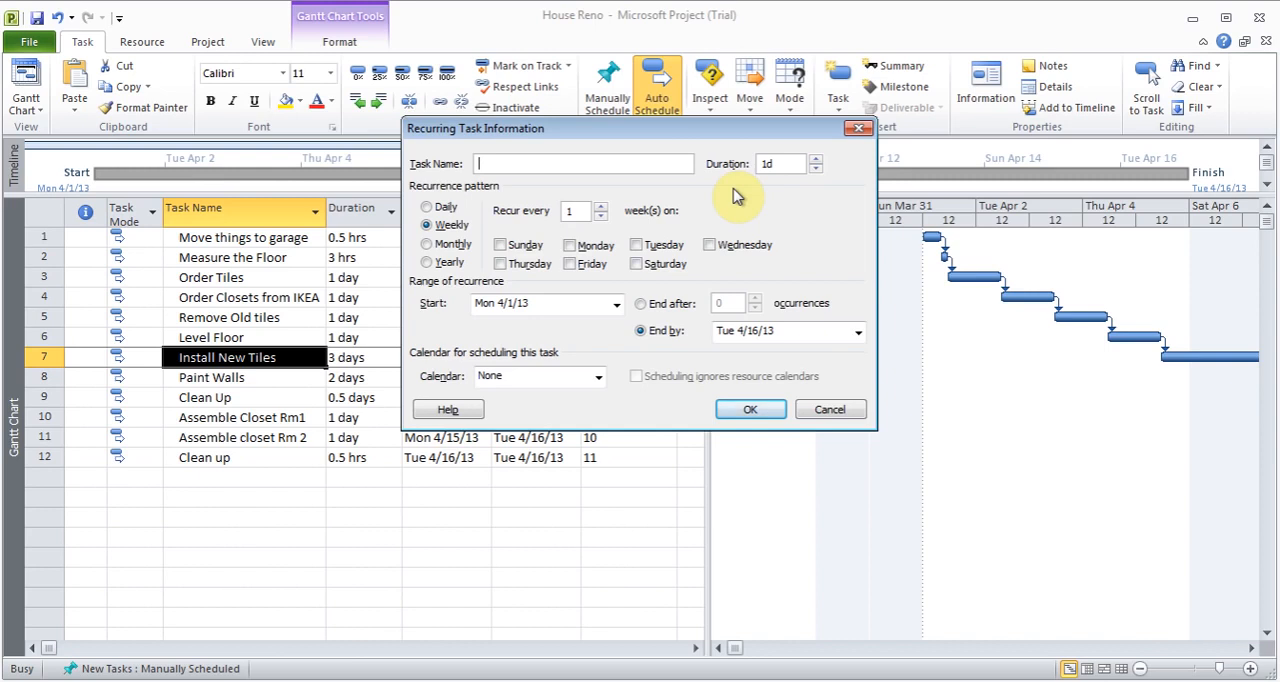
click(569, 246)
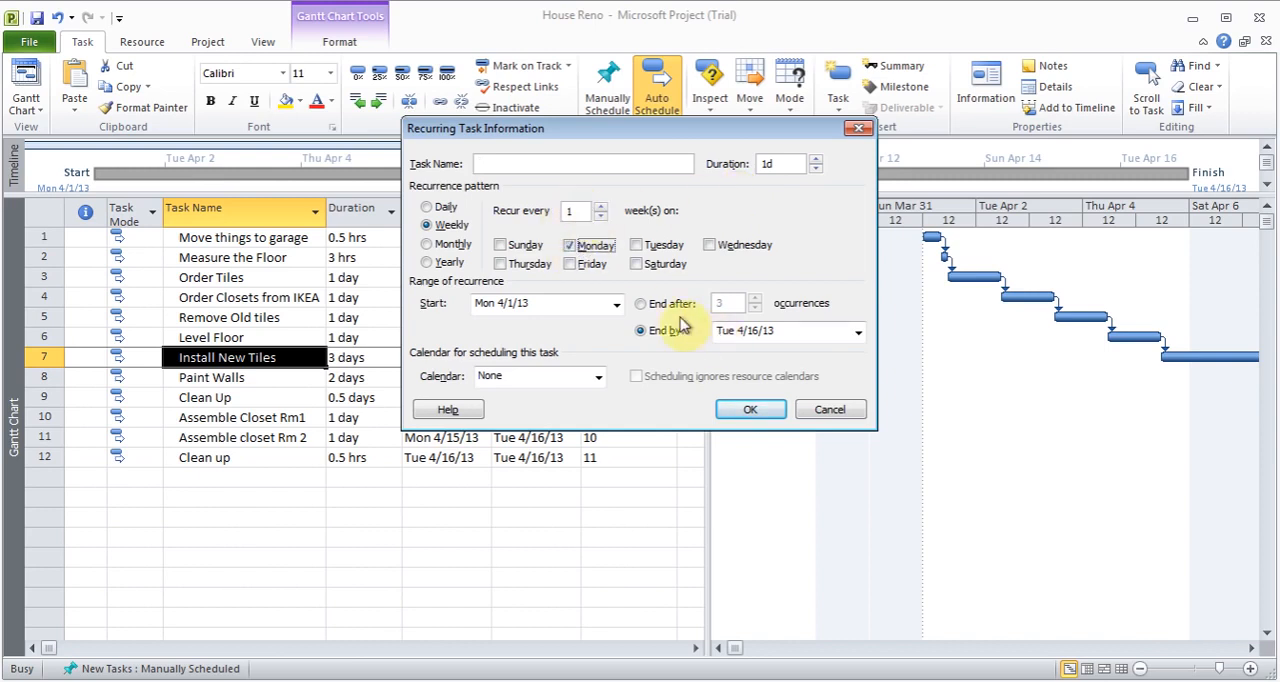
click(641, 303)
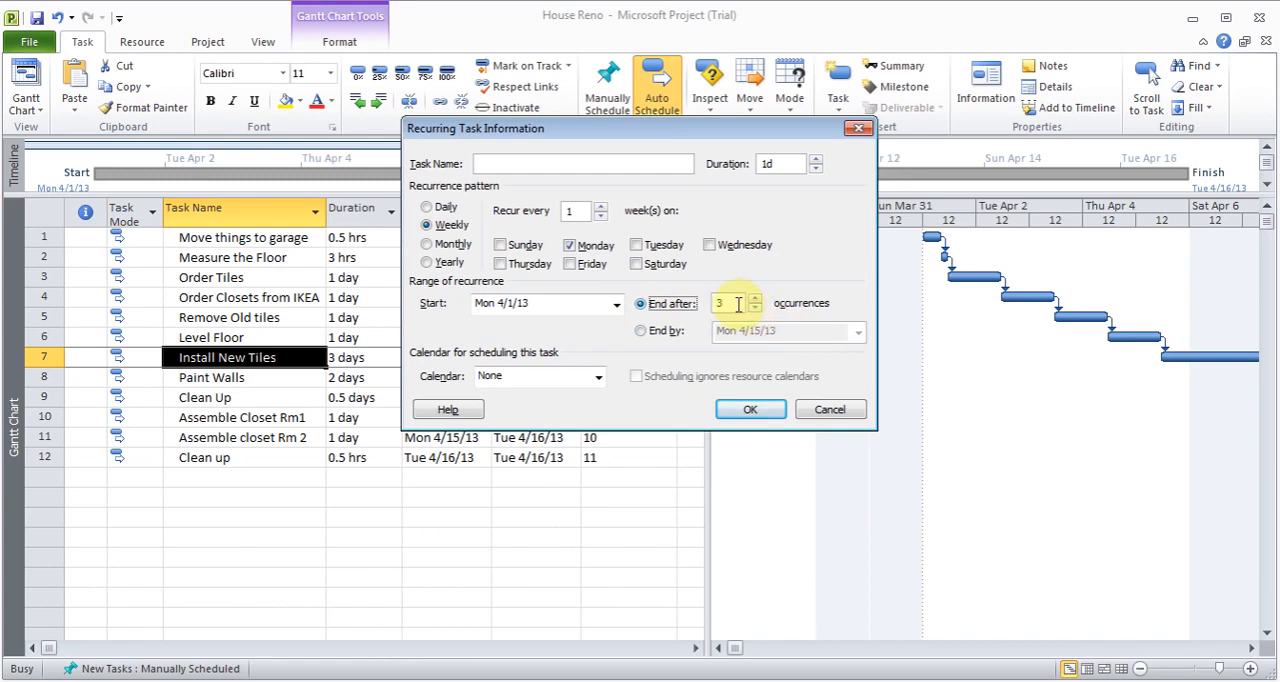
click(633, 167)
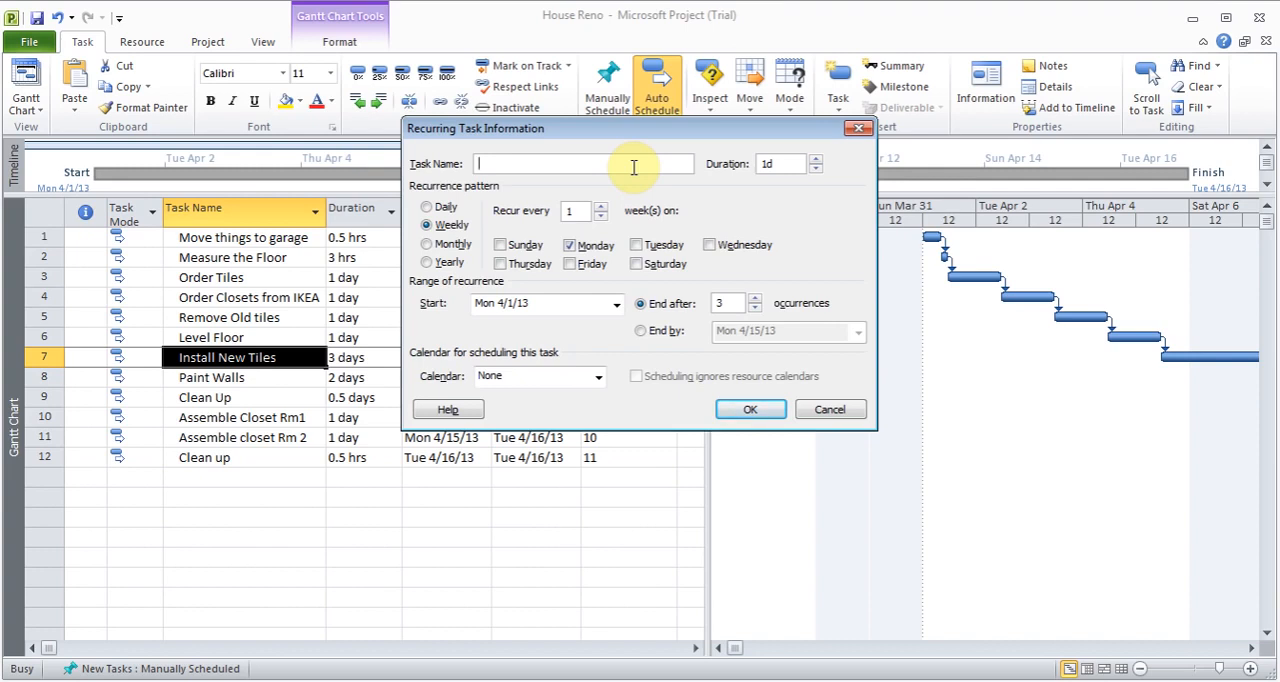
text(Test Task)
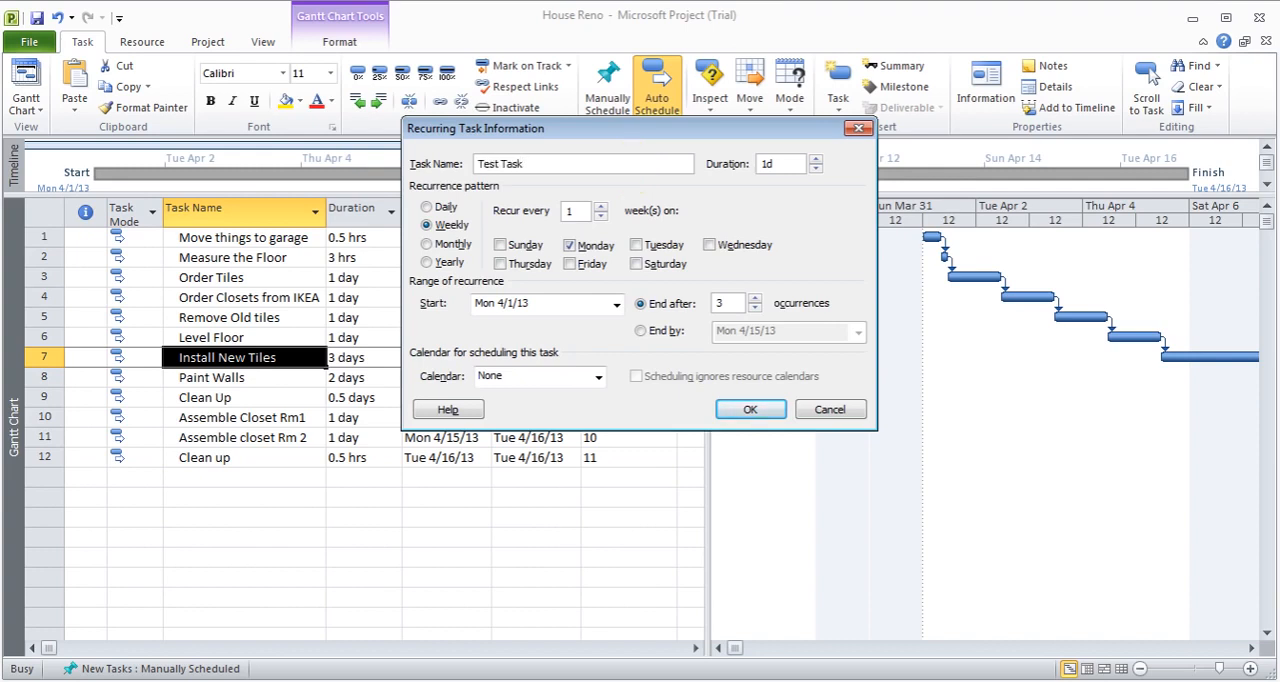
click(747, 414)
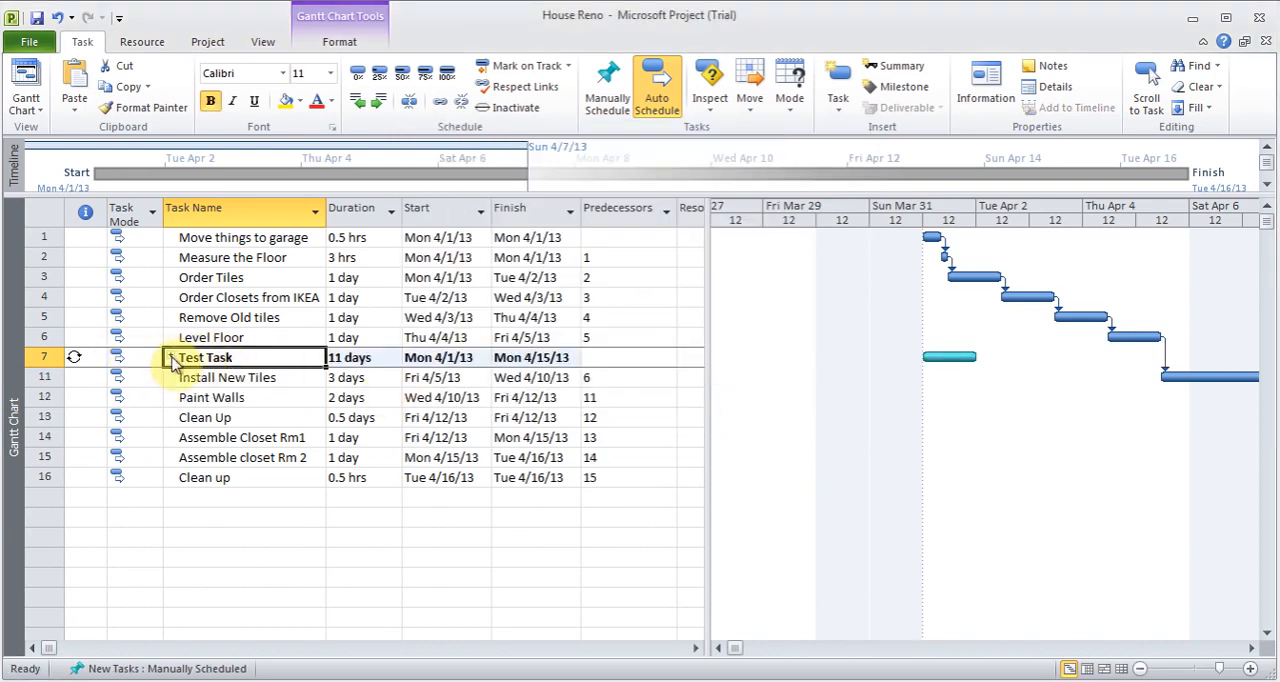
- Review the individual occurrences of the recurring Test Task, and delete it together with all its subtasks
click(171, 358)
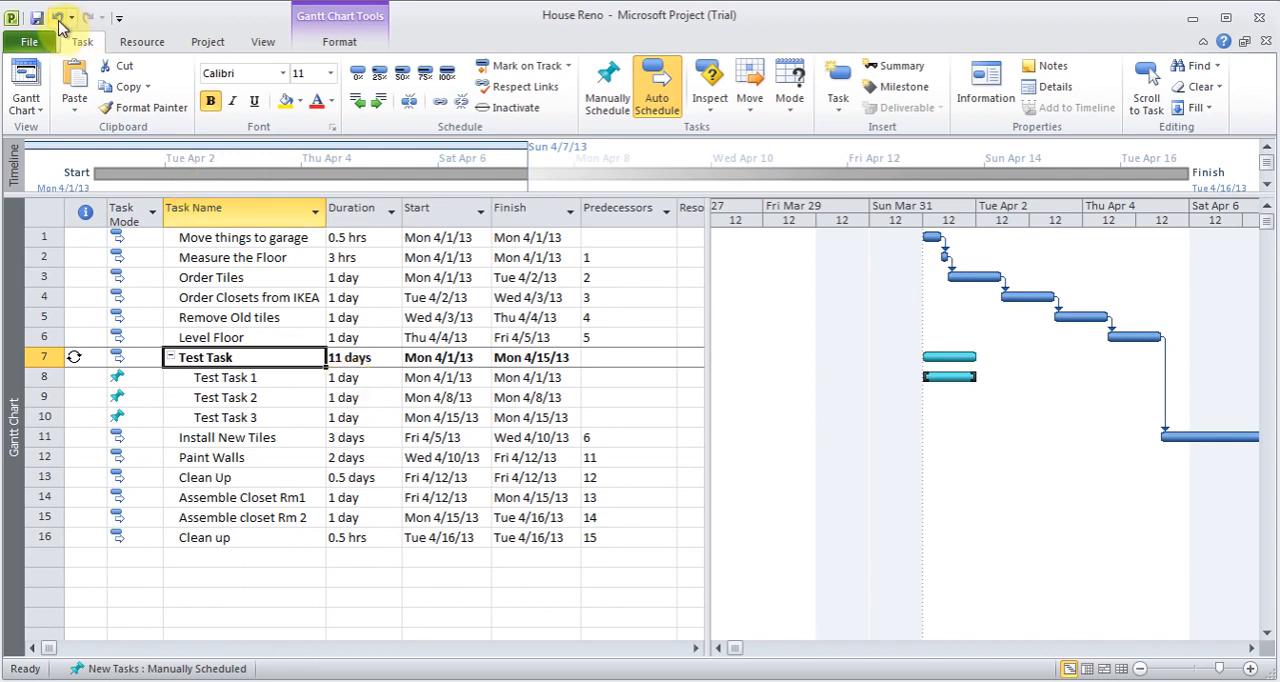
click(170, 357)
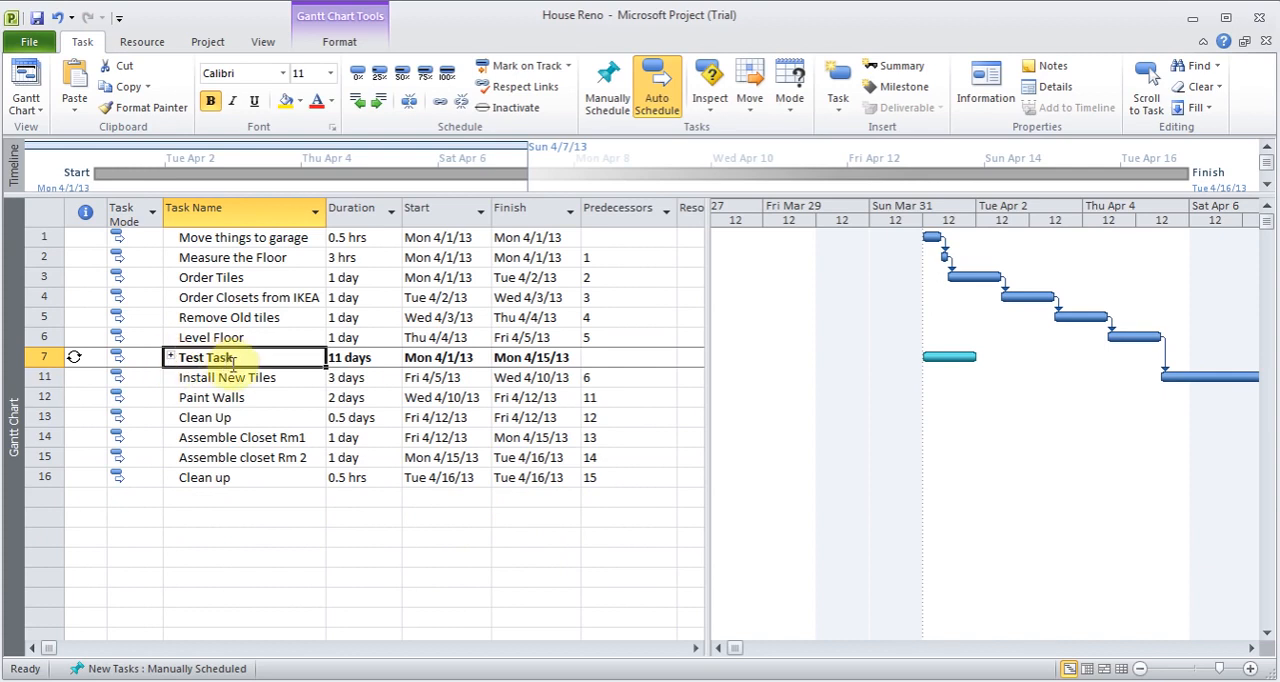
key(BackSpace)
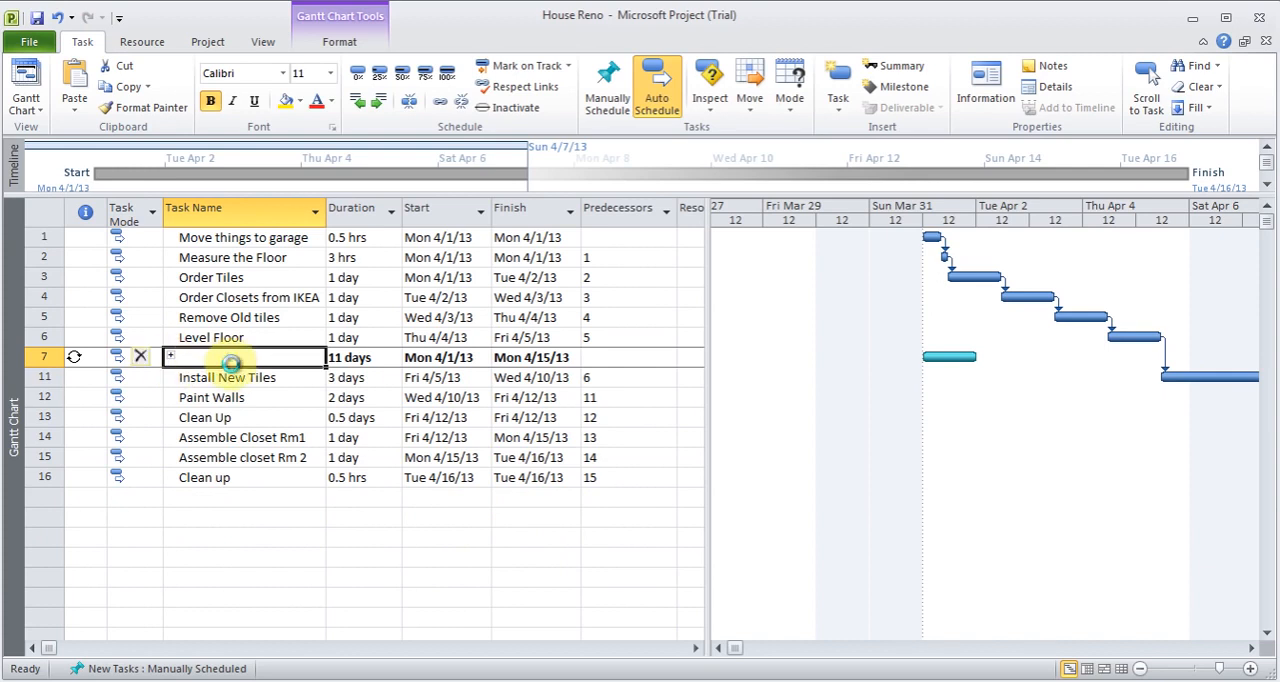
click(47, 360)
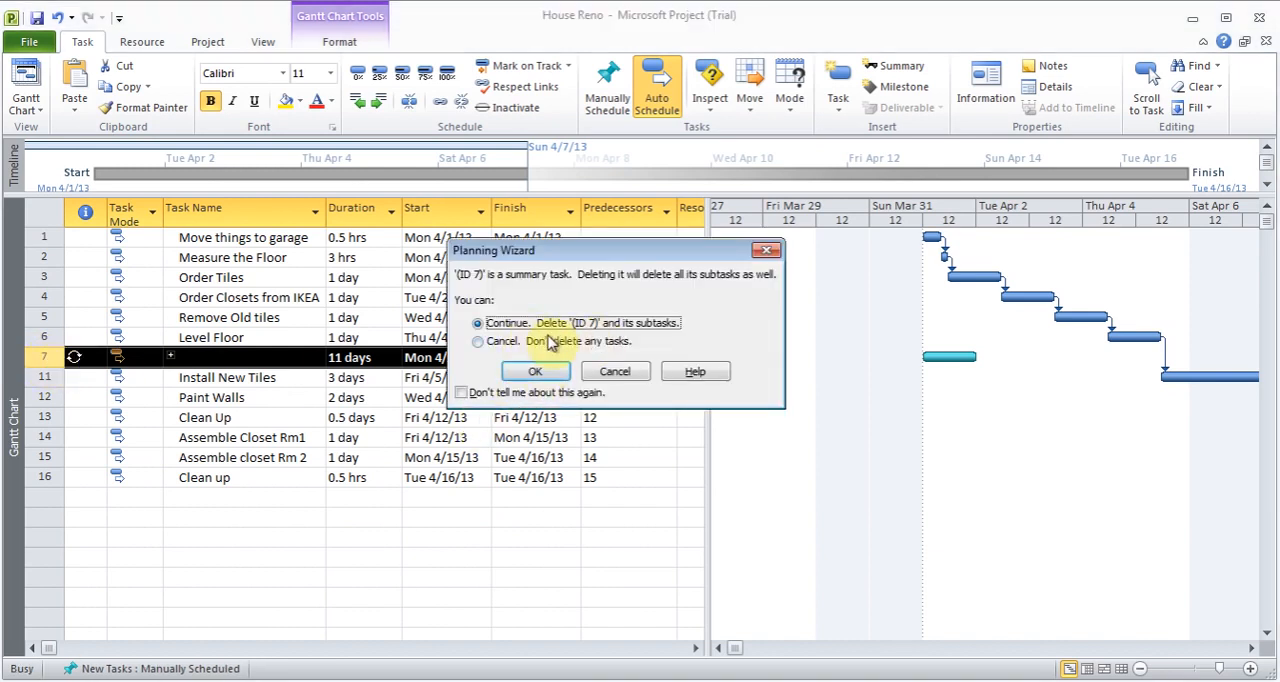
click(546, 372)
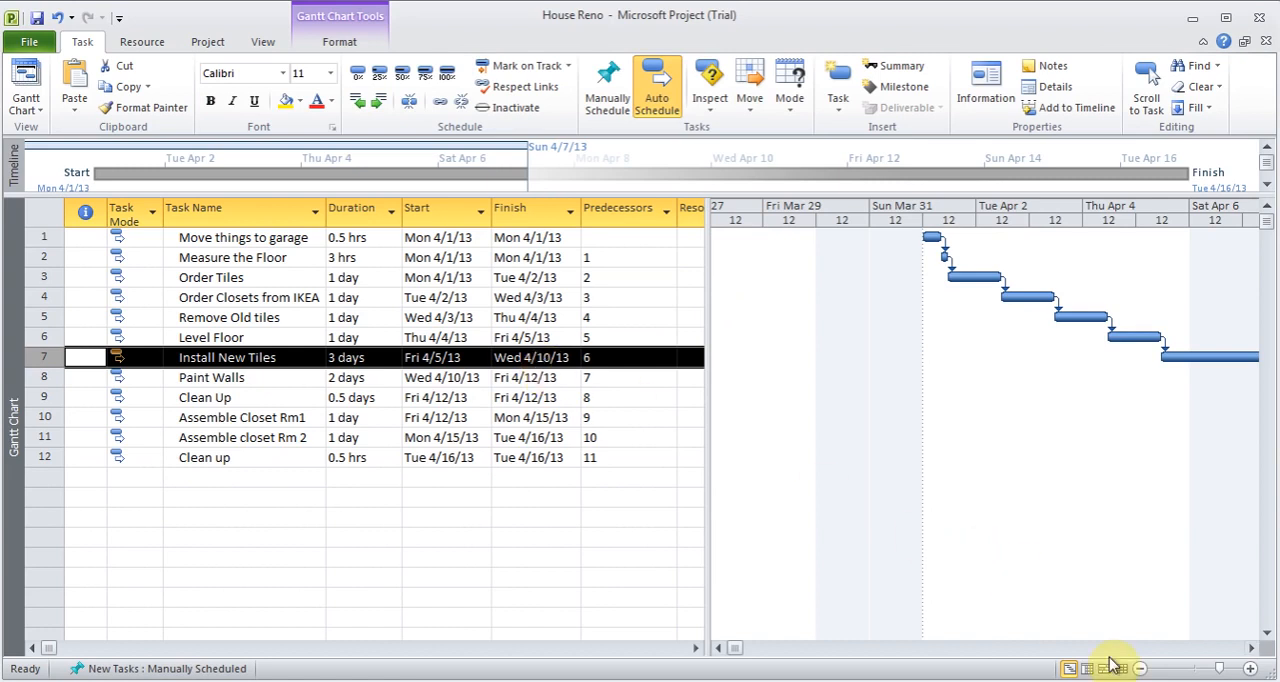
- Set the Gantt chart timescale to Weeks so the whole project's task bars fit
click(1141, 669)
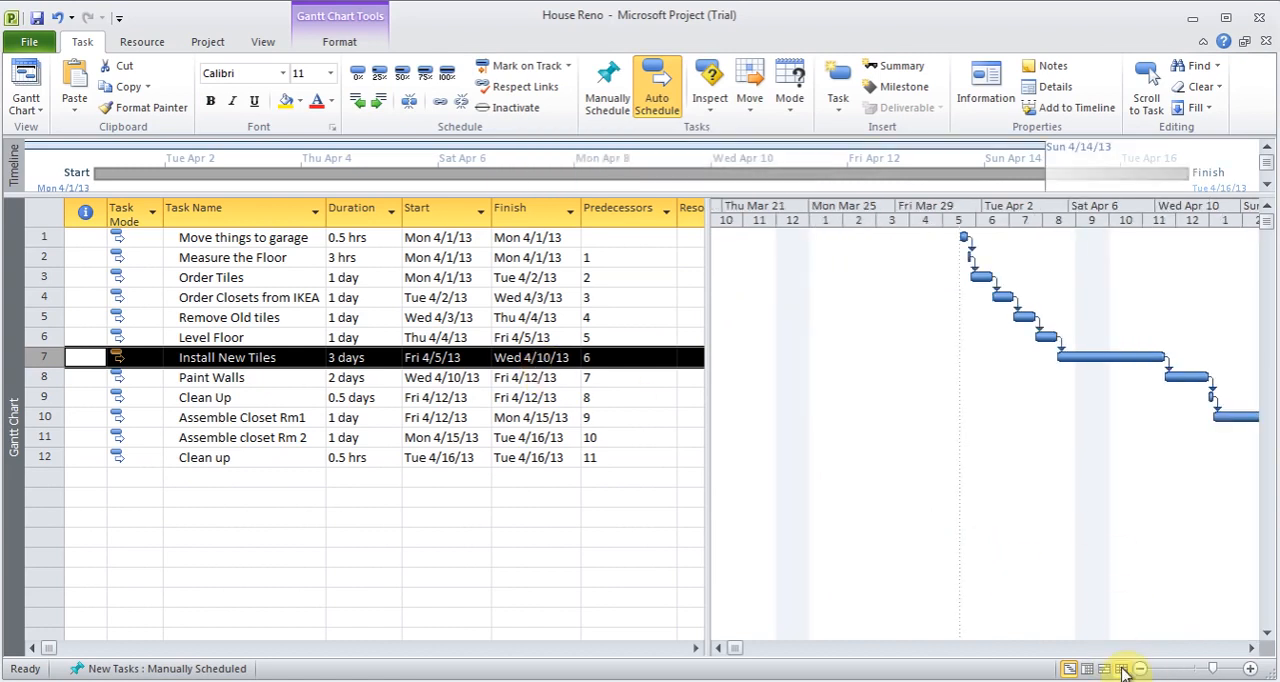
click(1141, 669)
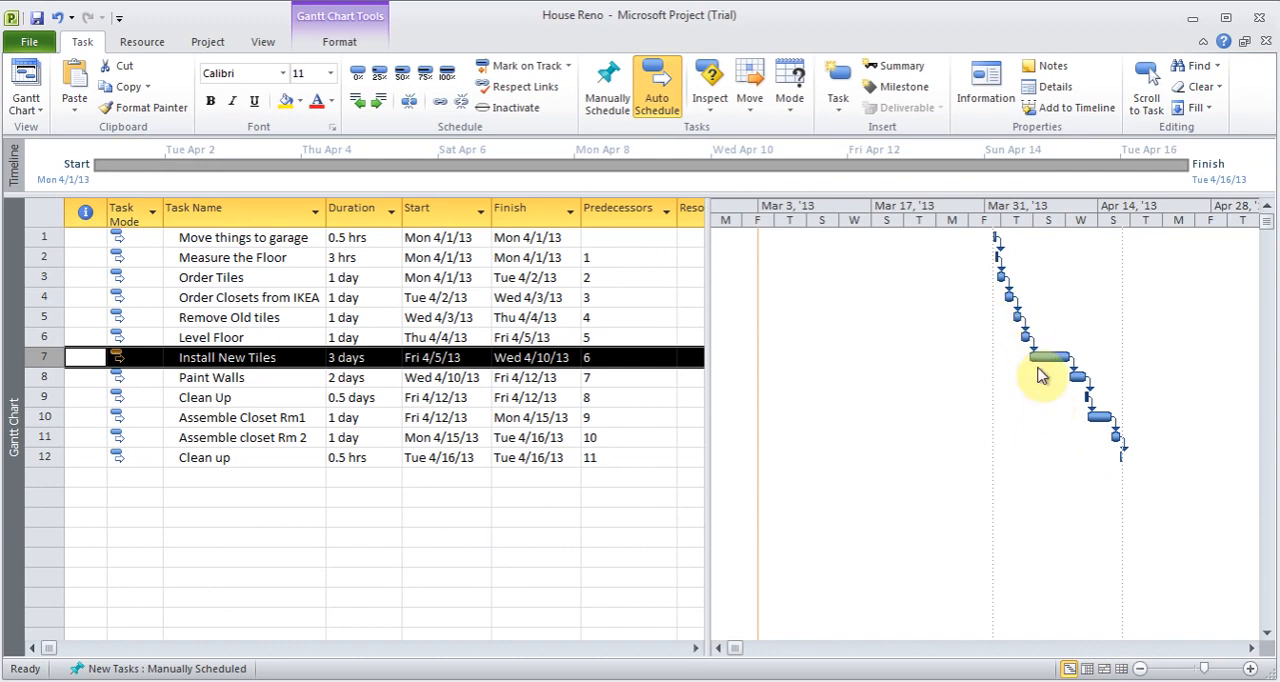
click(265, 45)
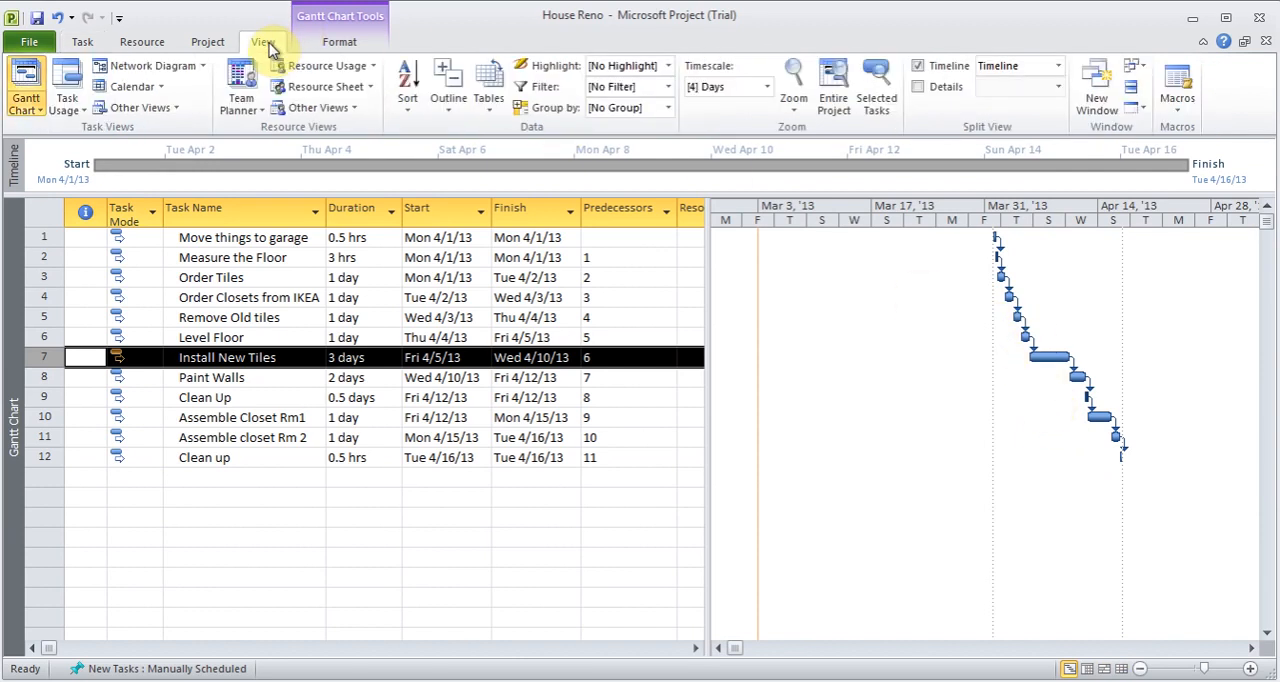
click(767, 87)
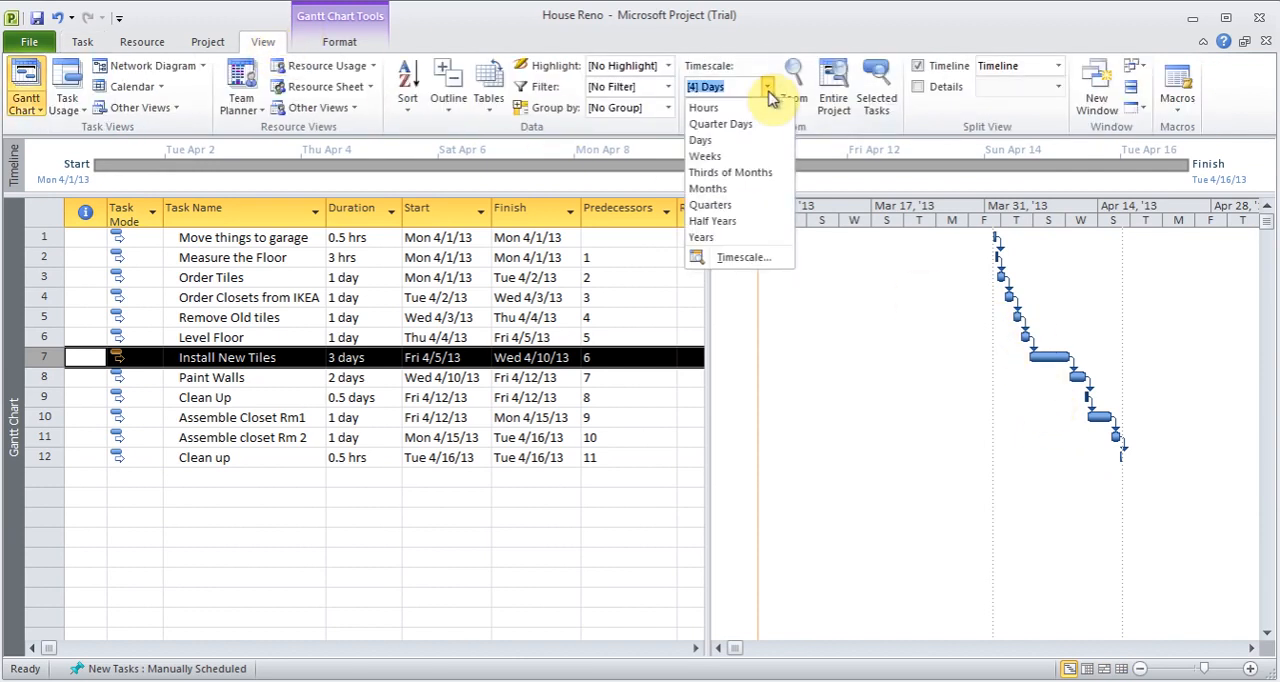
click(727, 162)
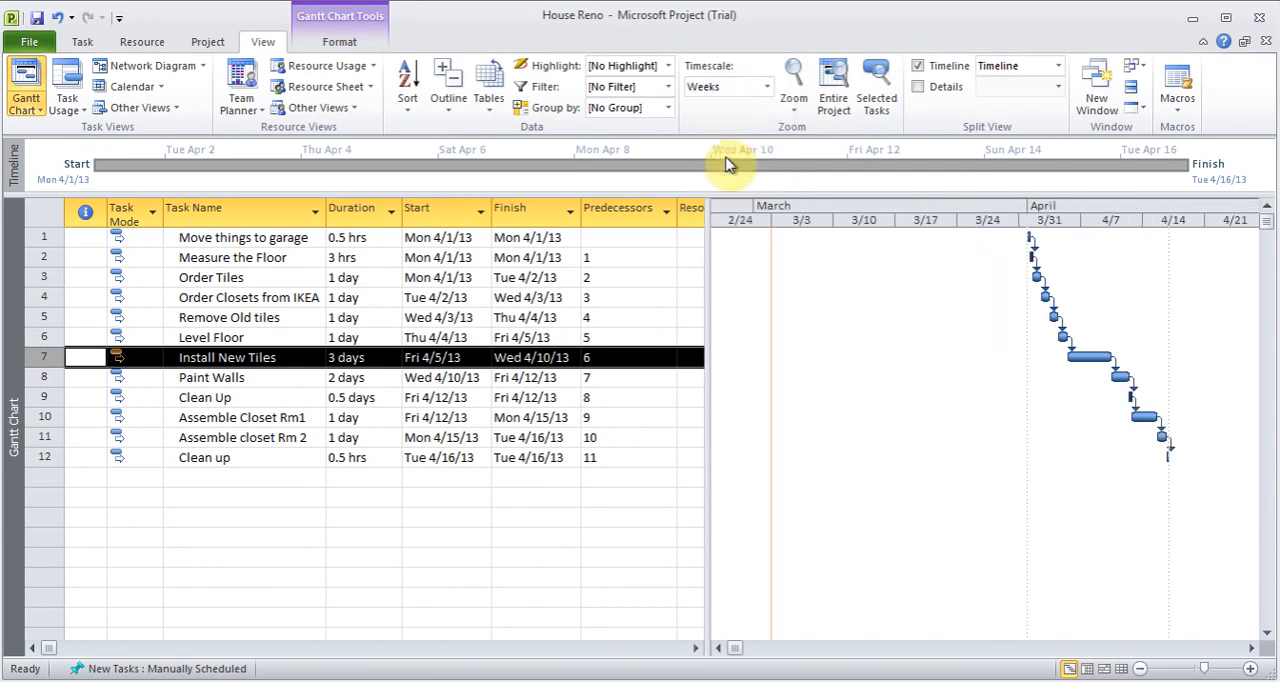
click(767, 87)
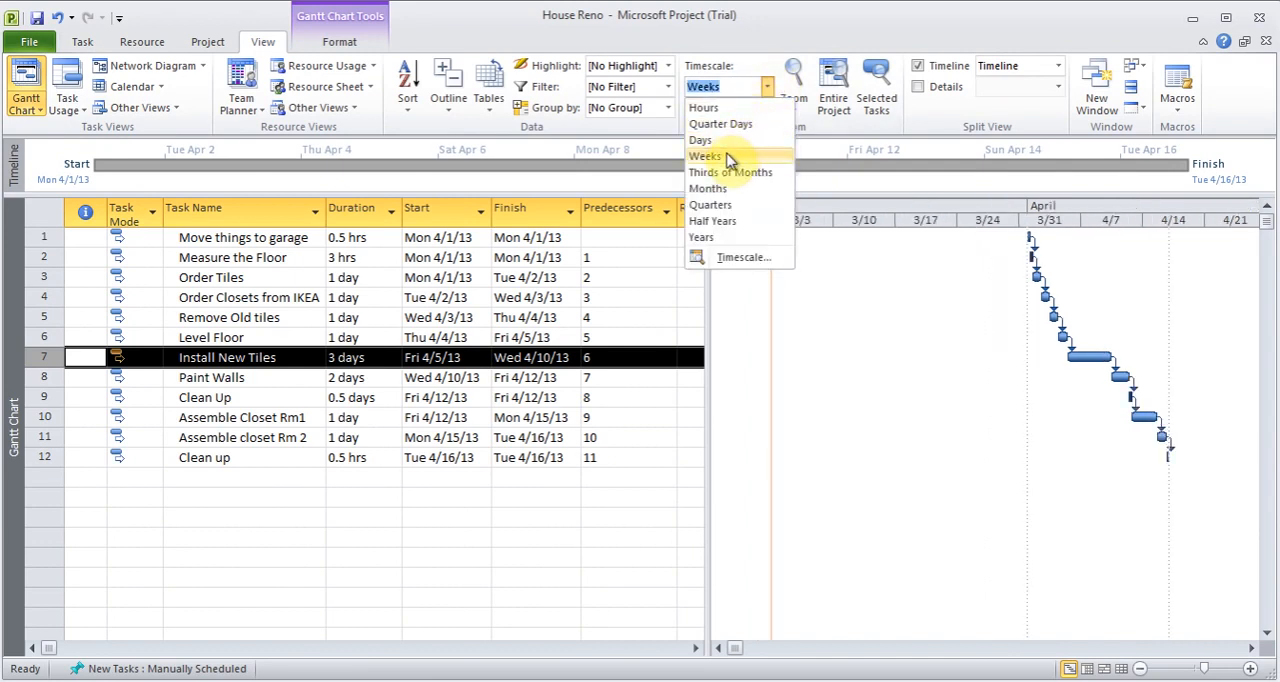
click(727, 162)
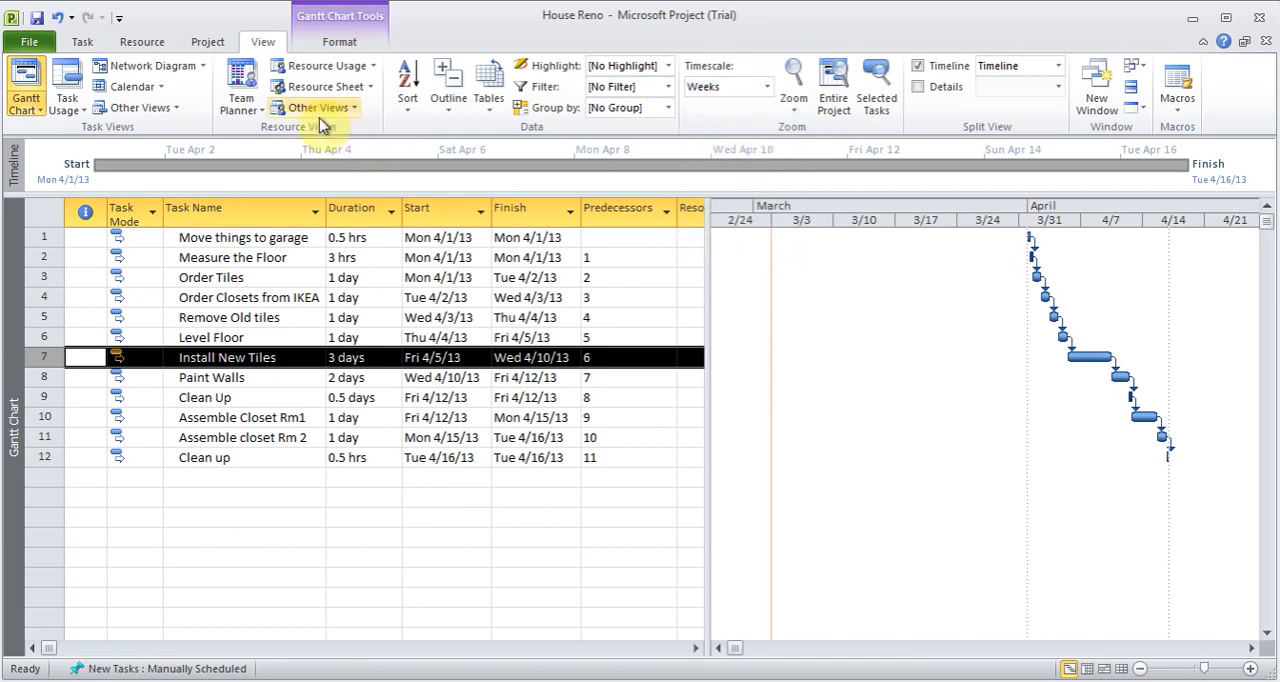
- Insert a task named Check initial plan above Remove Old tiles, with a duration of 0 days so it acts as a milestone
click(84, 43)
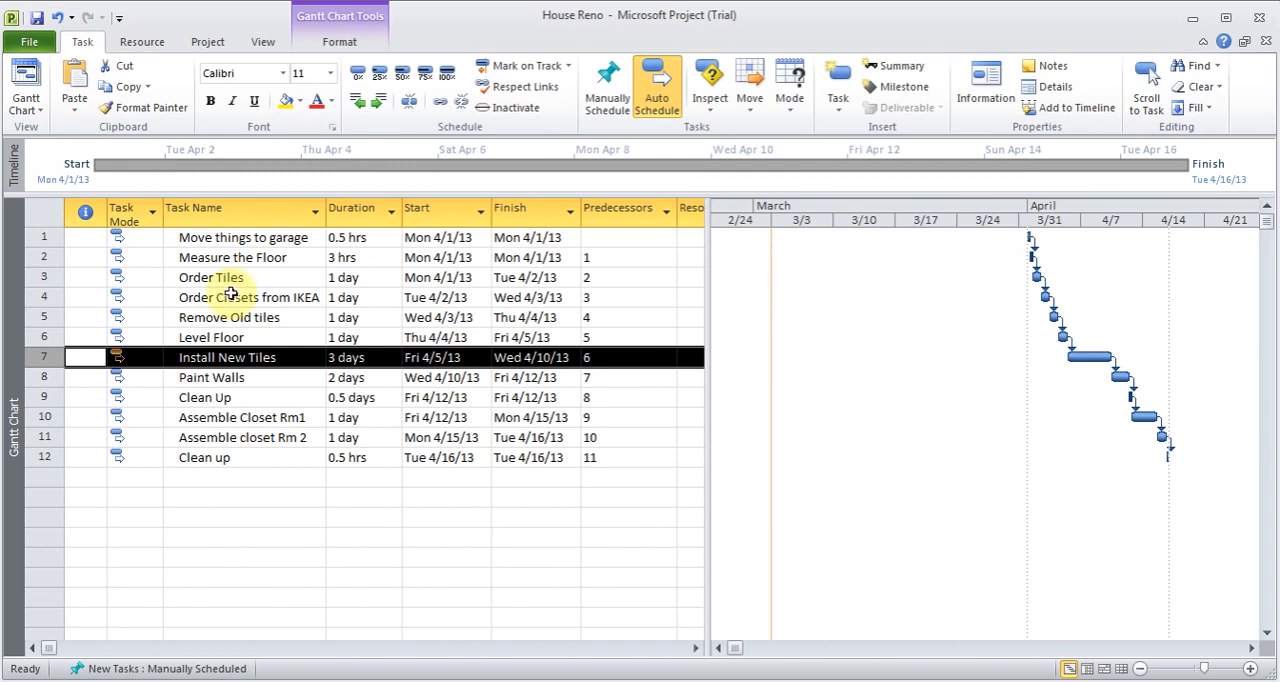
click(241, 383)
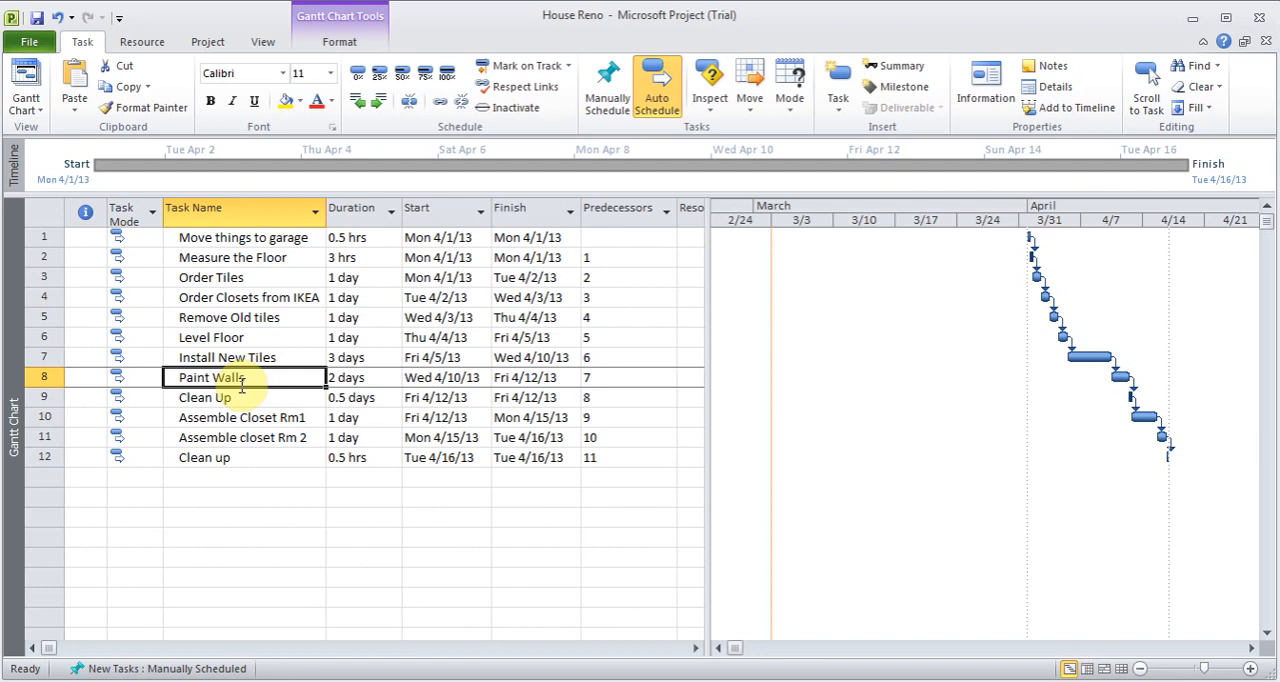
click(252, 299)
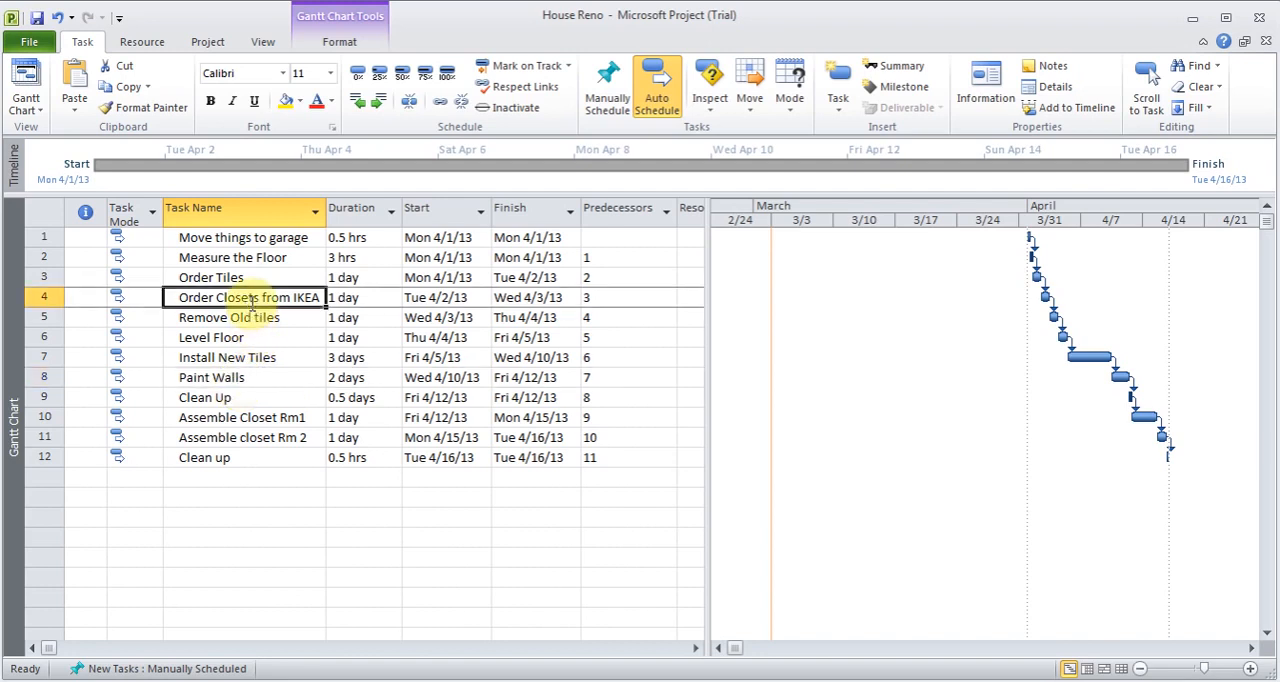
click(259, 318)
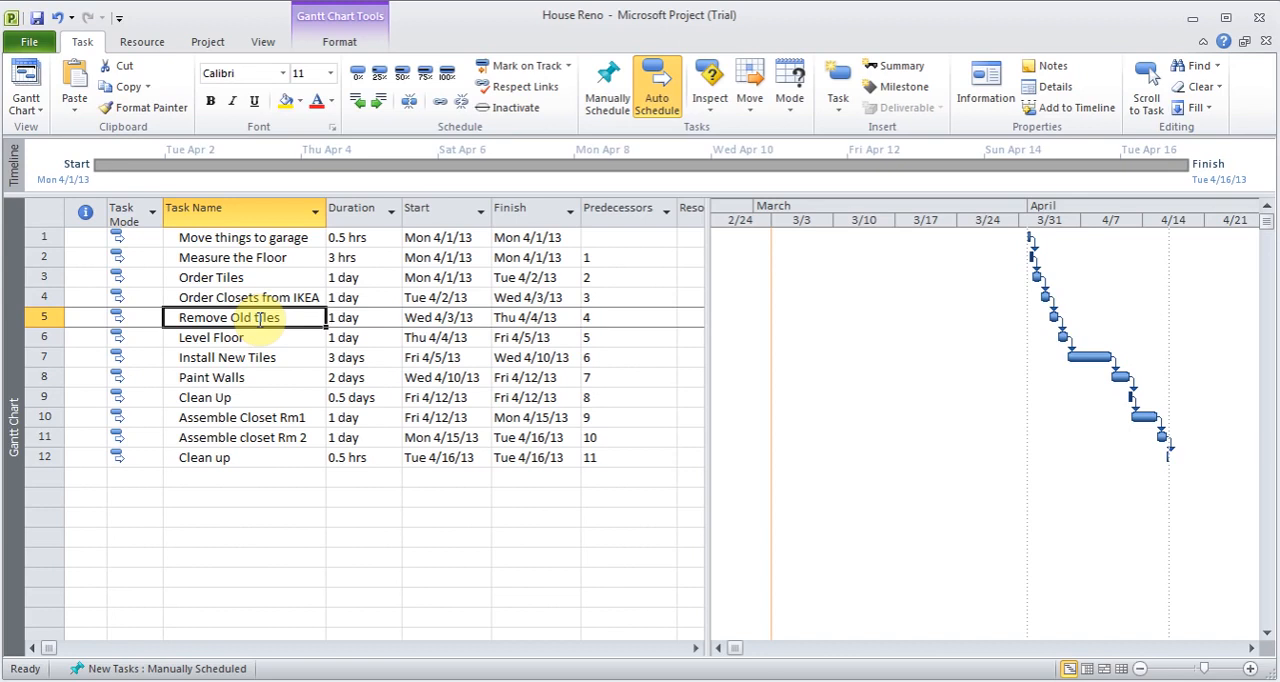
click(838, 100)
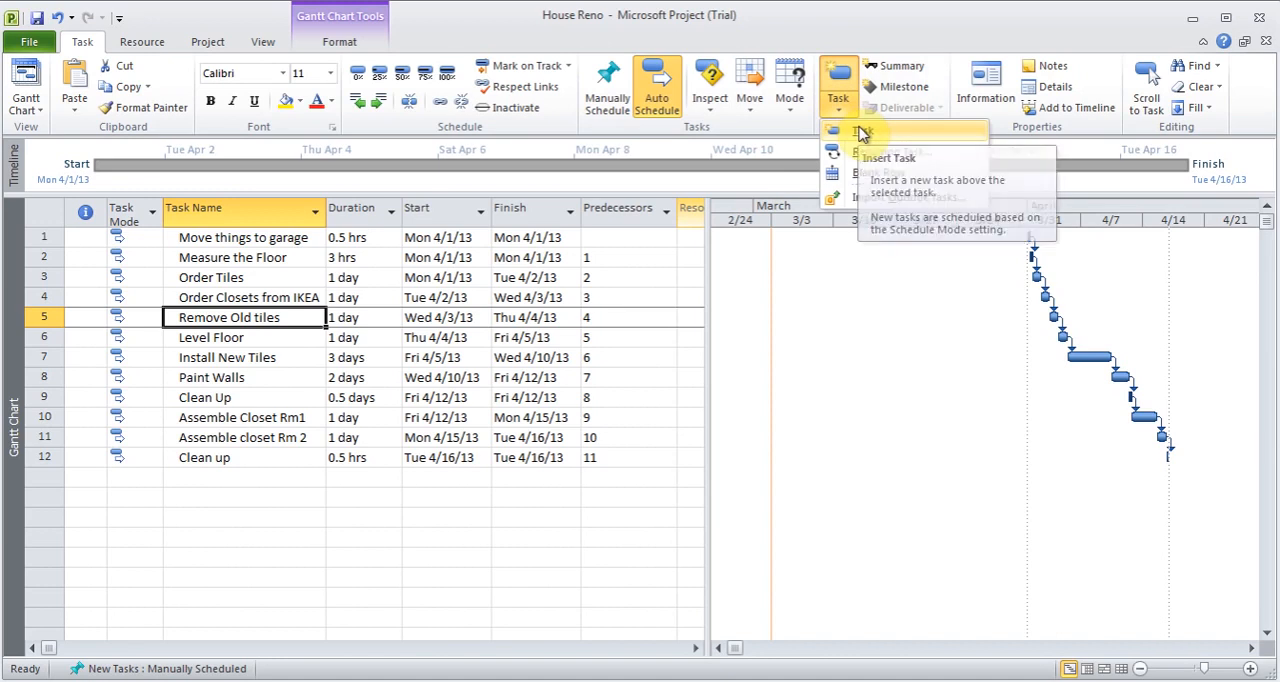
click(862, 133)
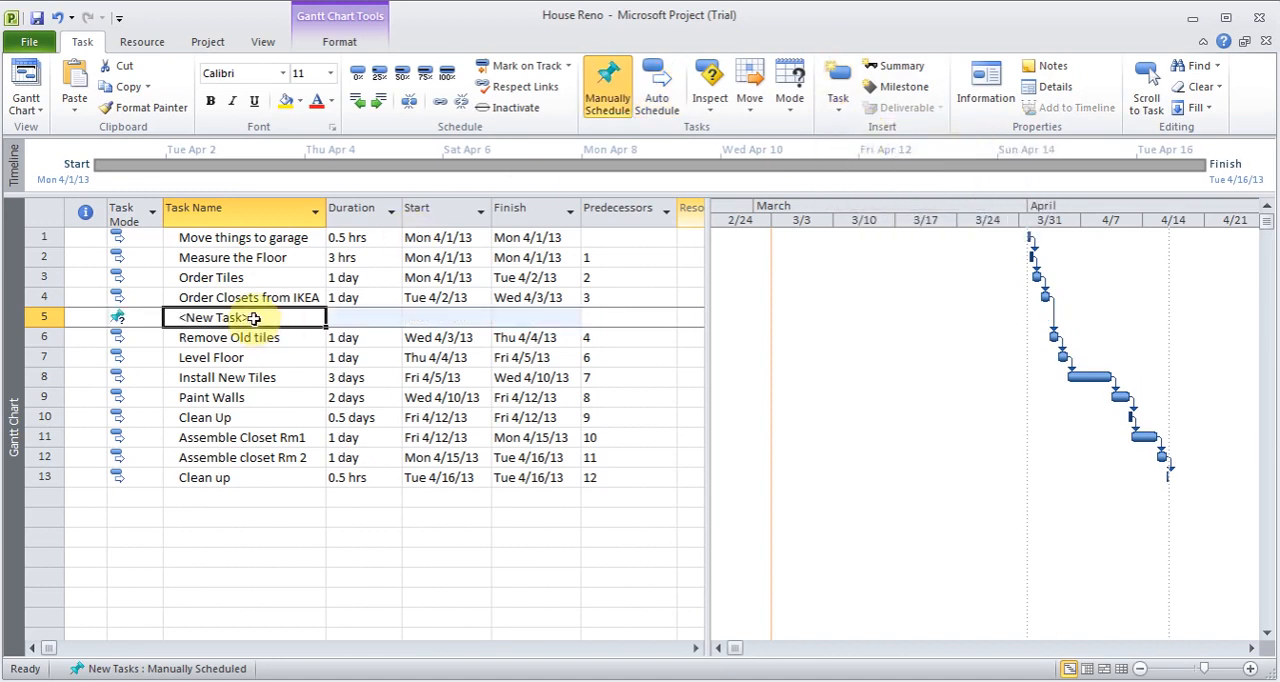
click(254, 318)
text(Check)
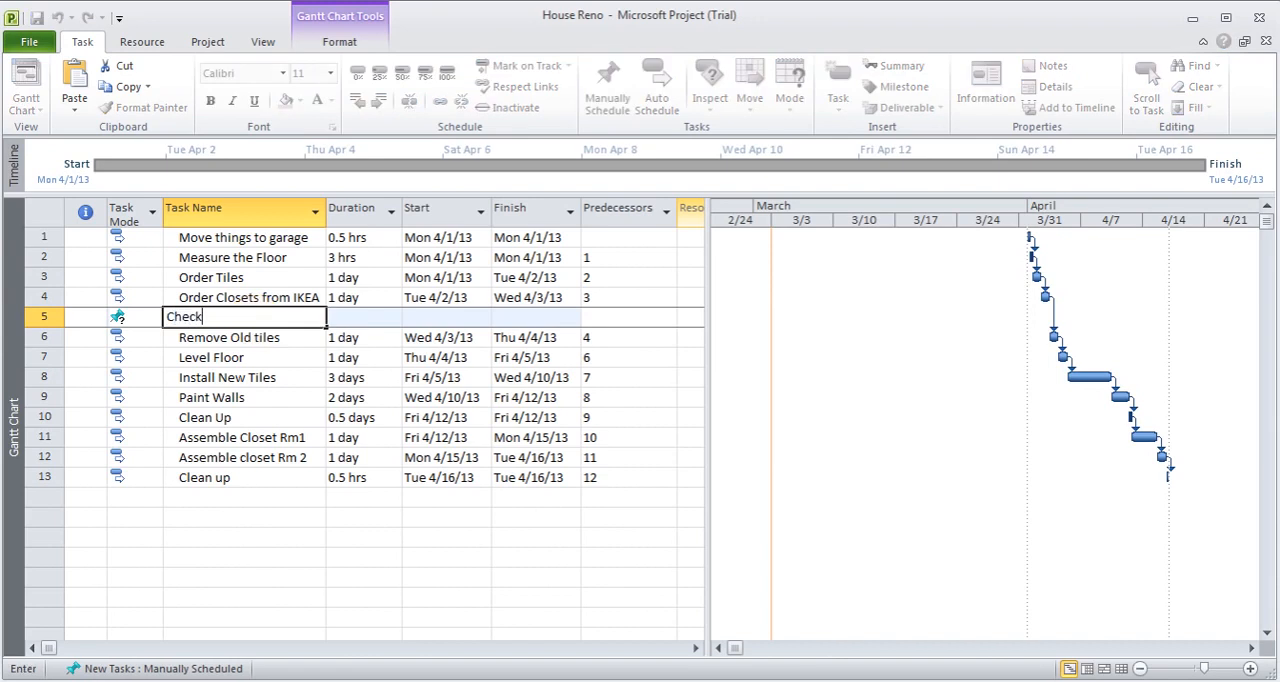
text( Partial pl)
key(Tab)
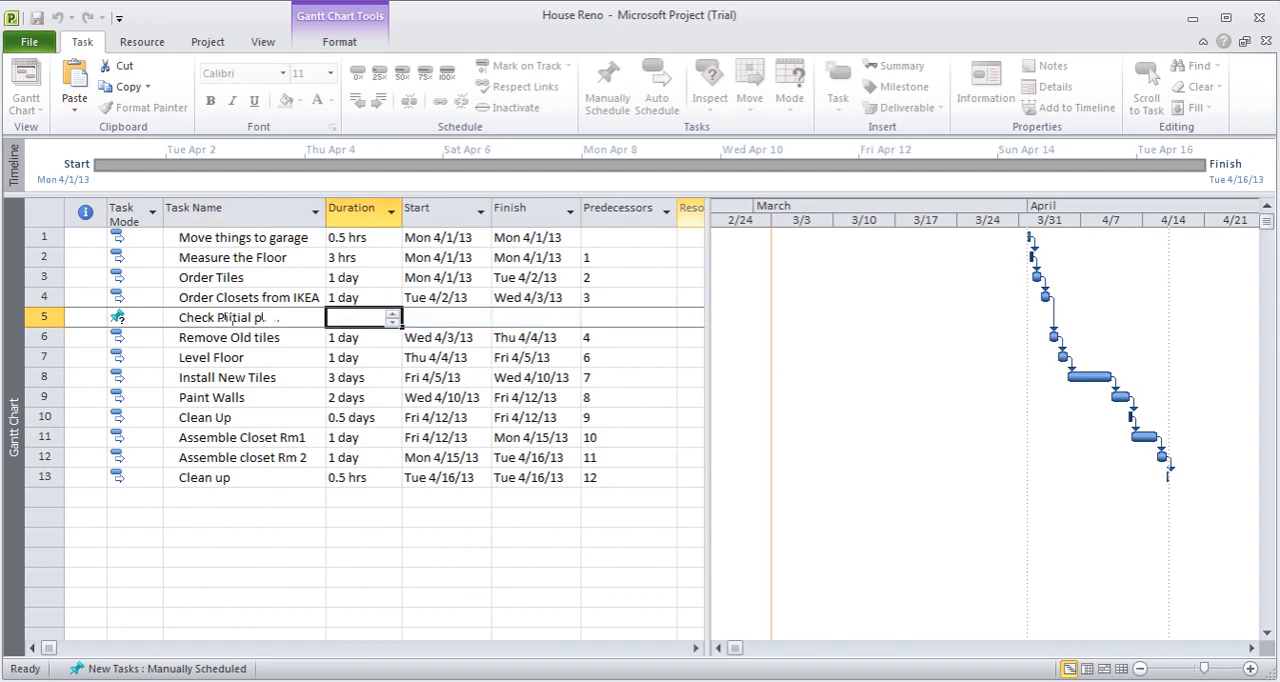
text(0d)
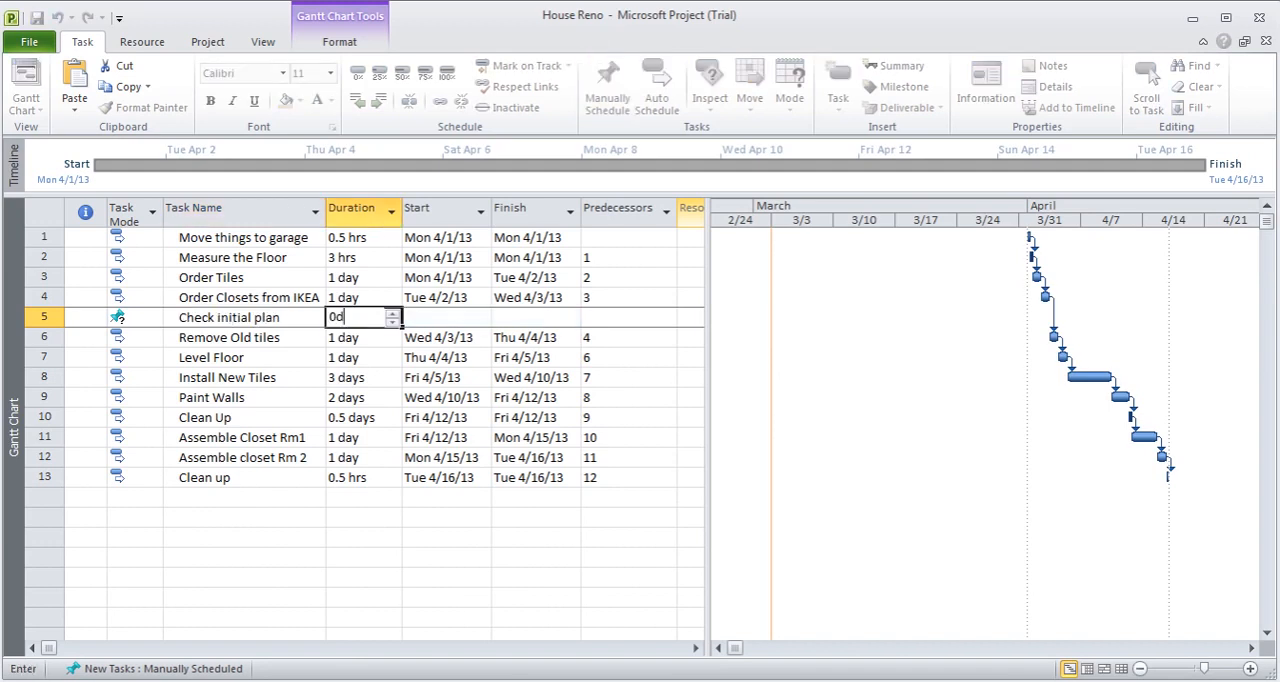
key(Tab)
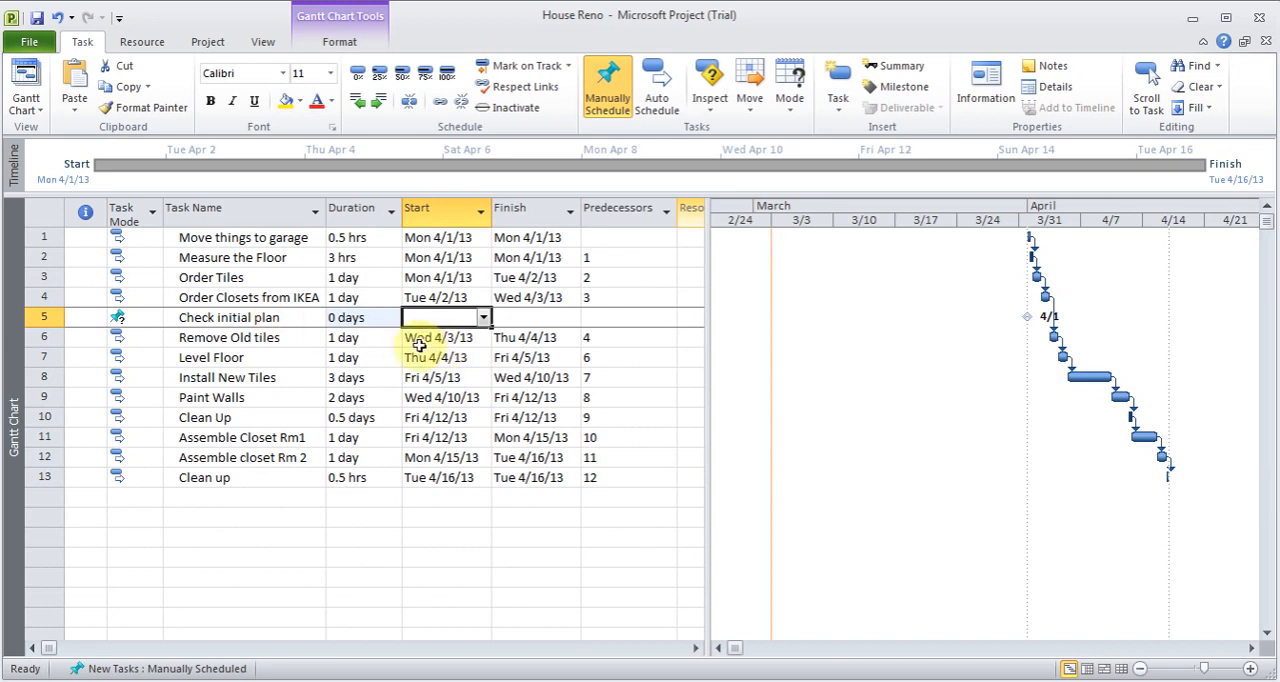
- Switch the Check initial plan milestone to automatic scheduling and link it as a successor of Order Closets from IKEA
click(136, 317)
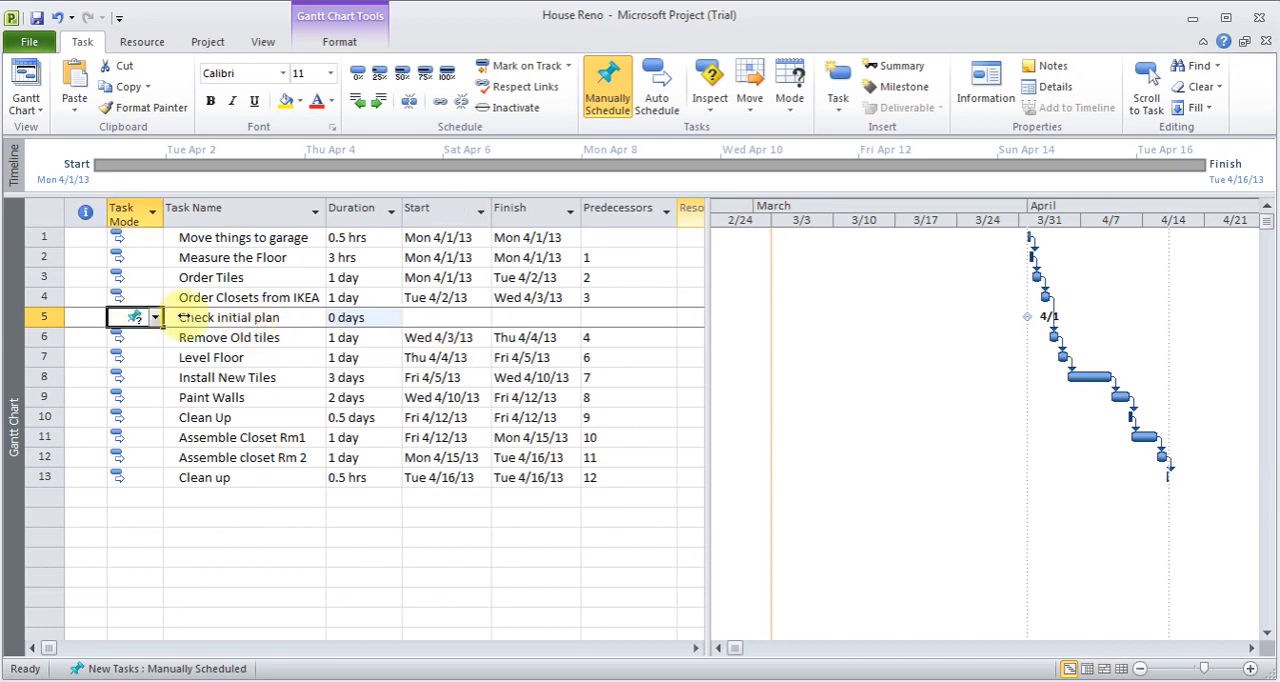
click(657, 100)
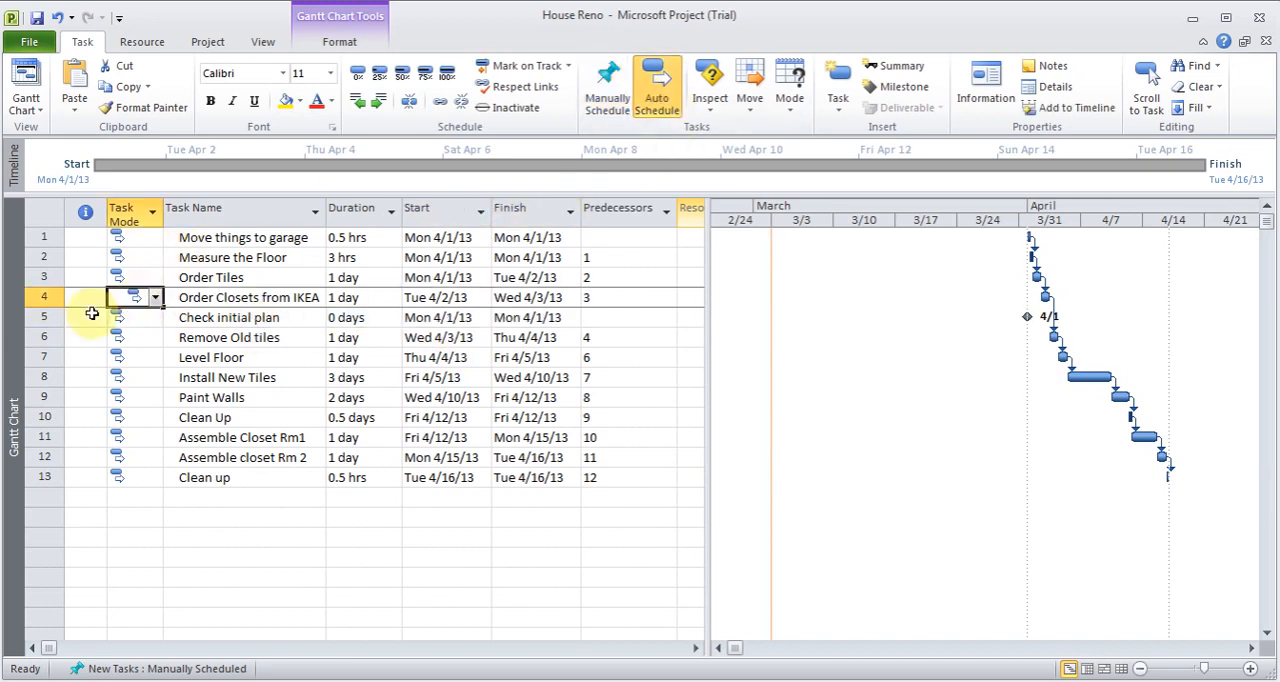
drag(35, 300, 35, 315)
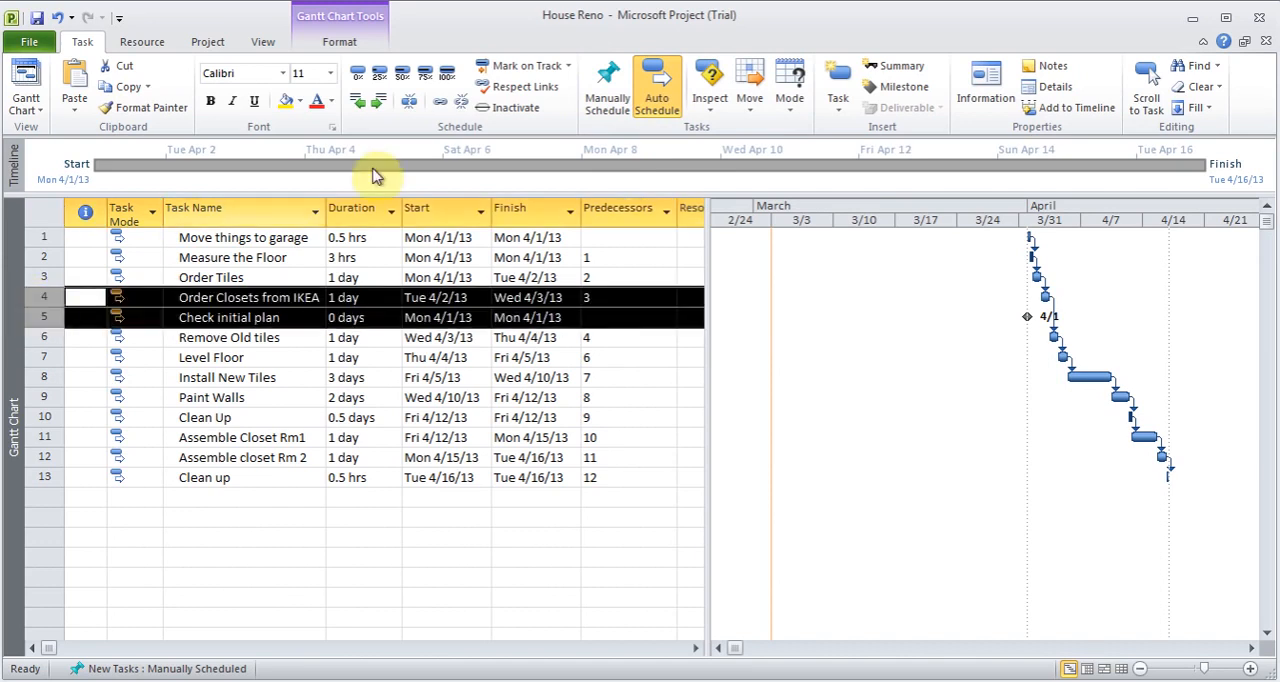
click(444, 104)
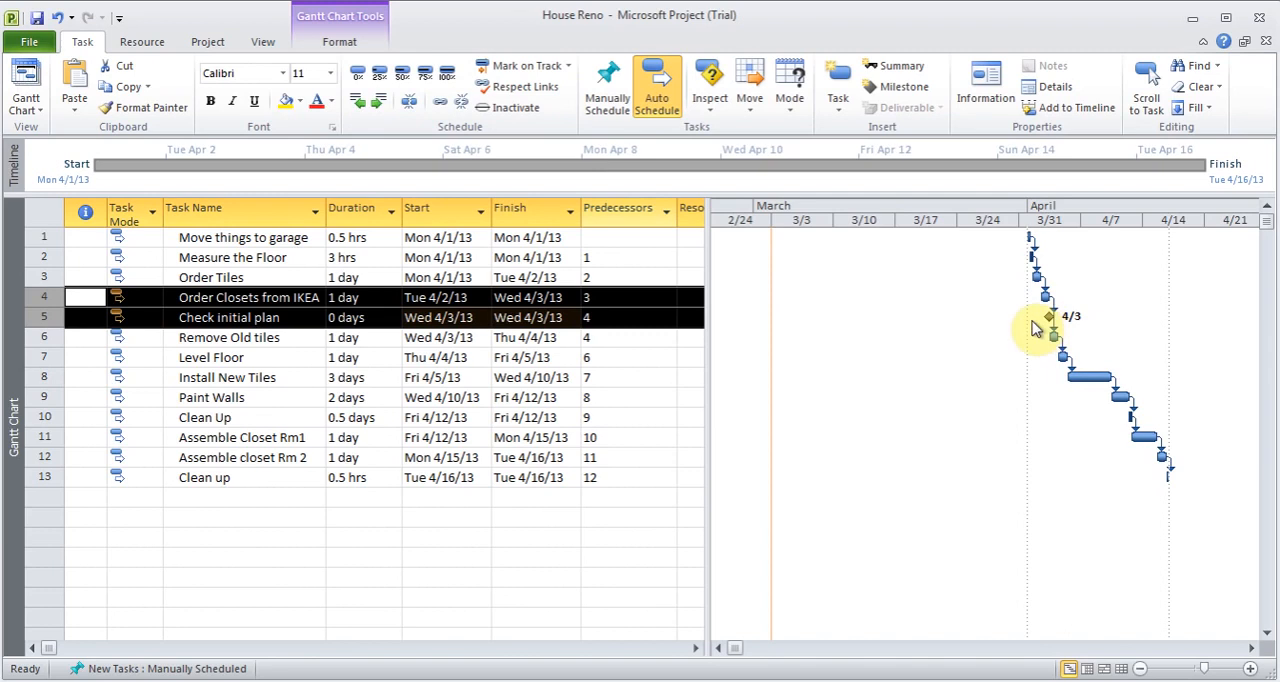
- Insert a task named Planning Phase above Move things to garage and set it to automatic scheduling
click(246, 337)
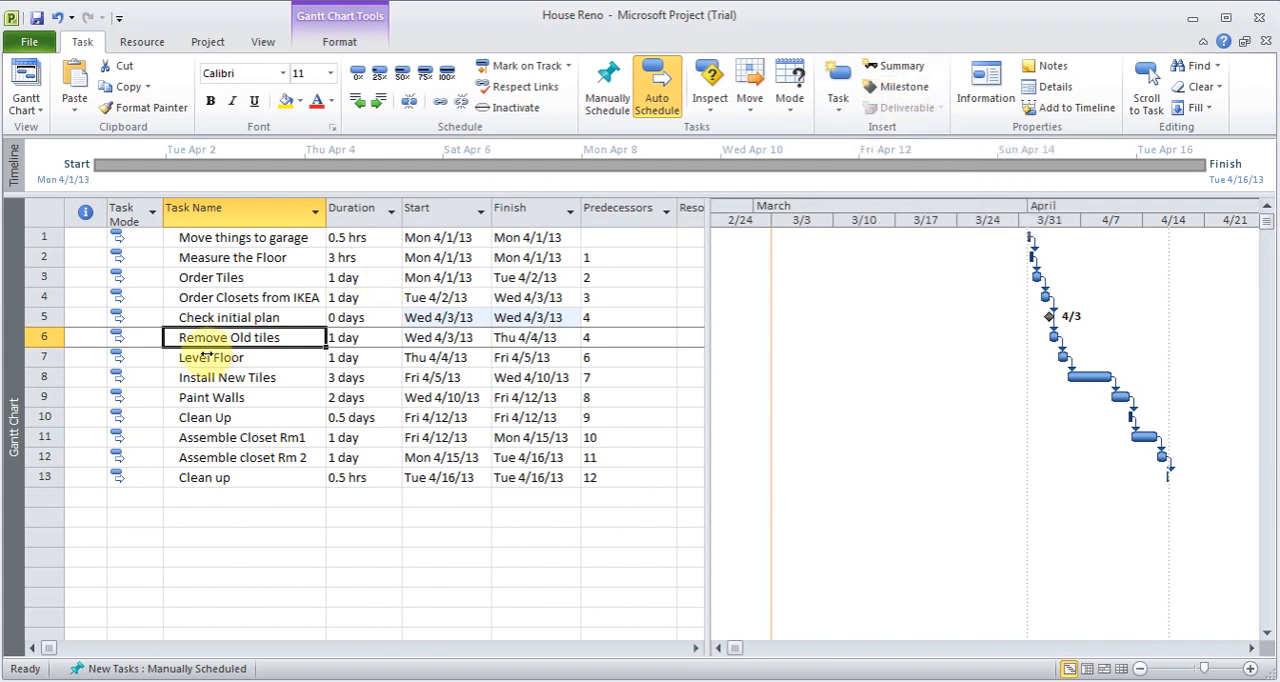
click(241, 238)
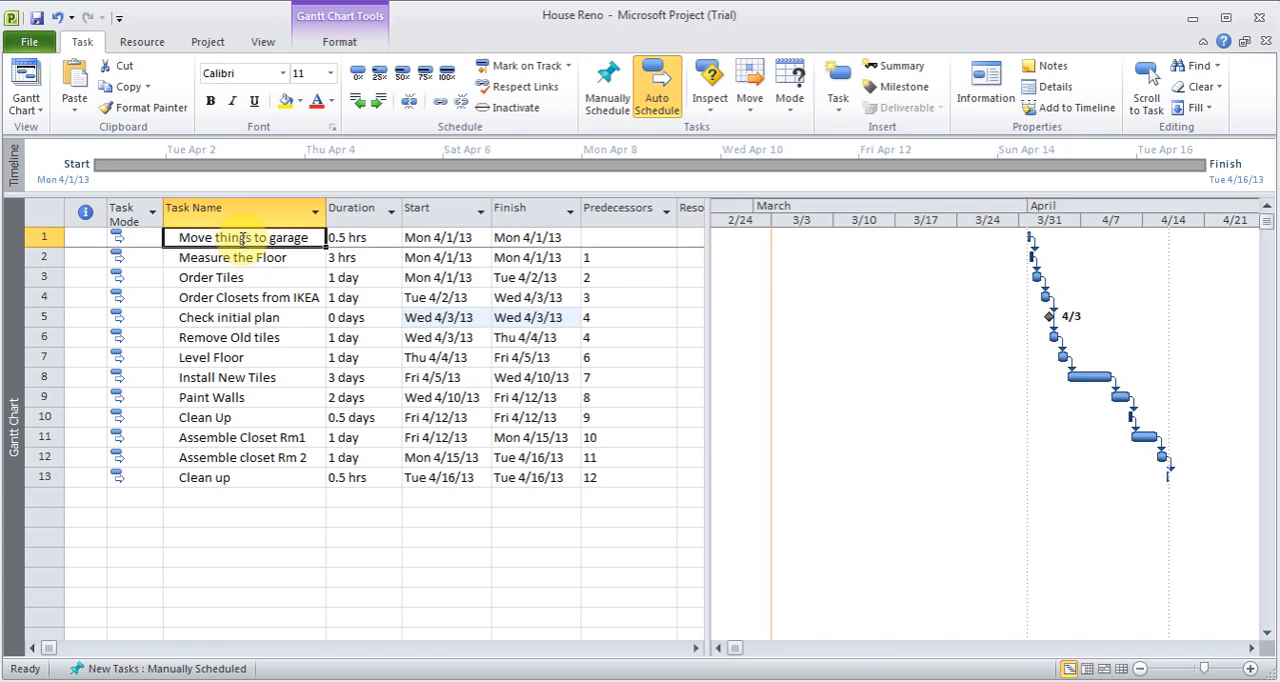
click(840, 110)
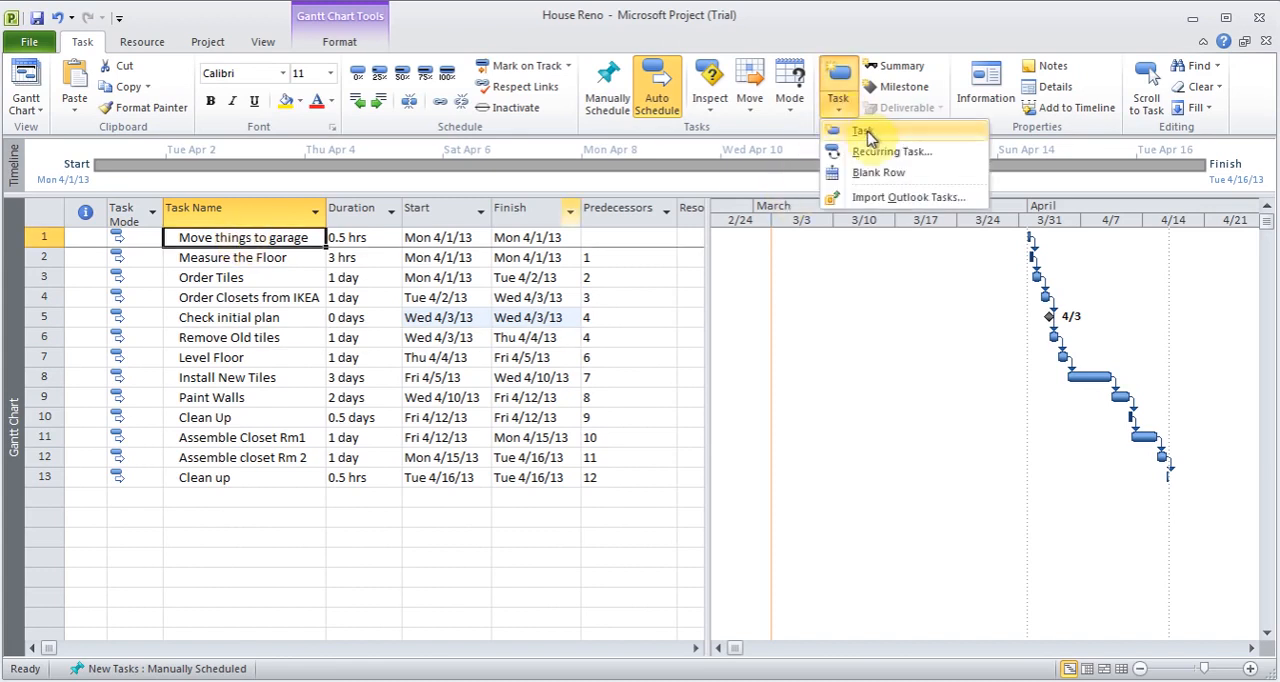
click(864, 133)
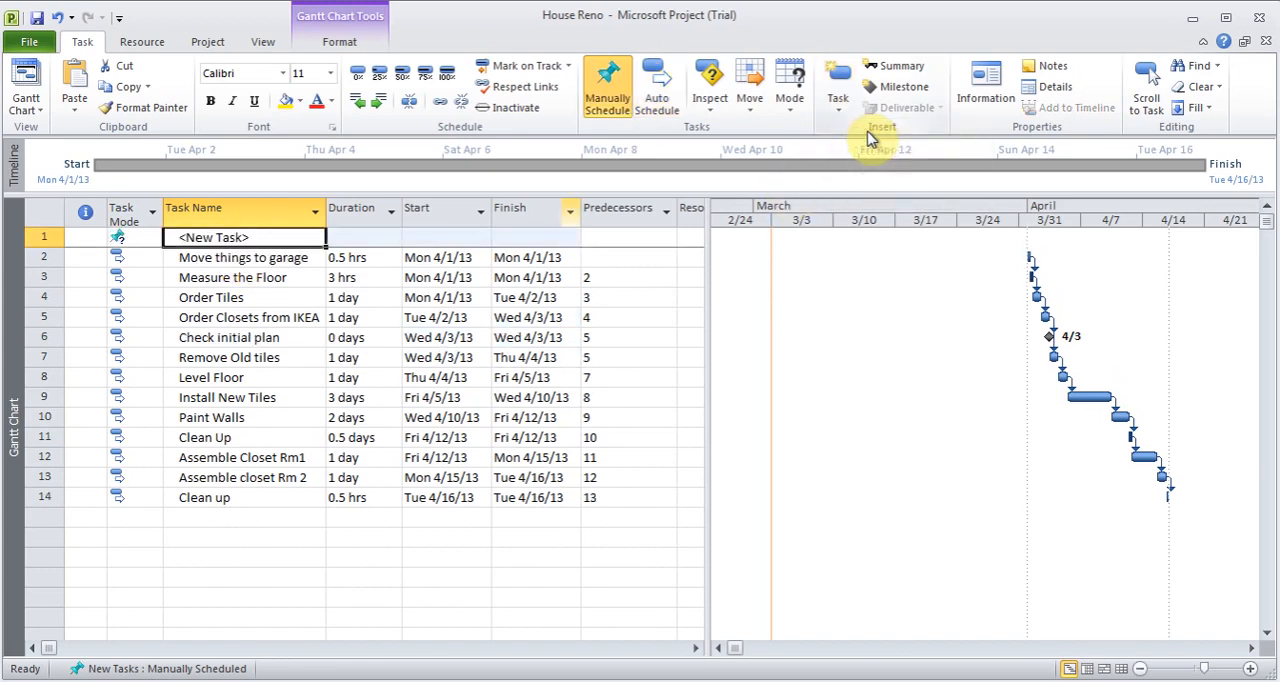
text(Planni)
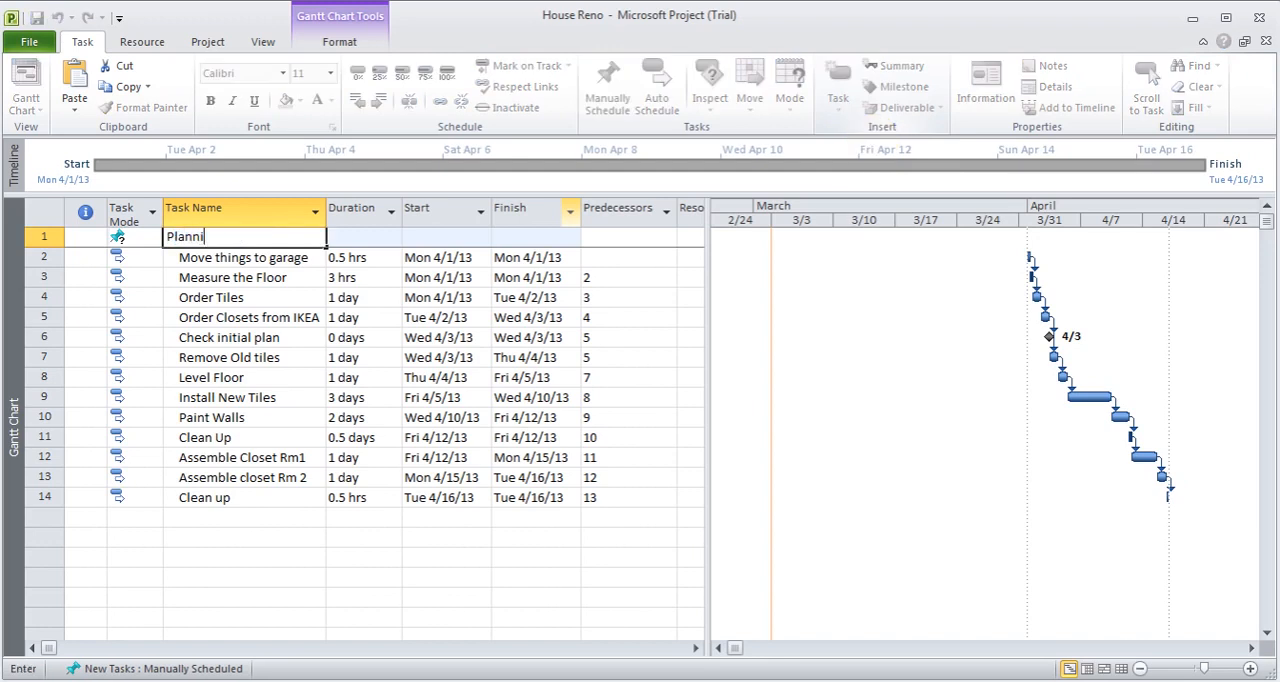
text(ng Phase)
key(Tab)
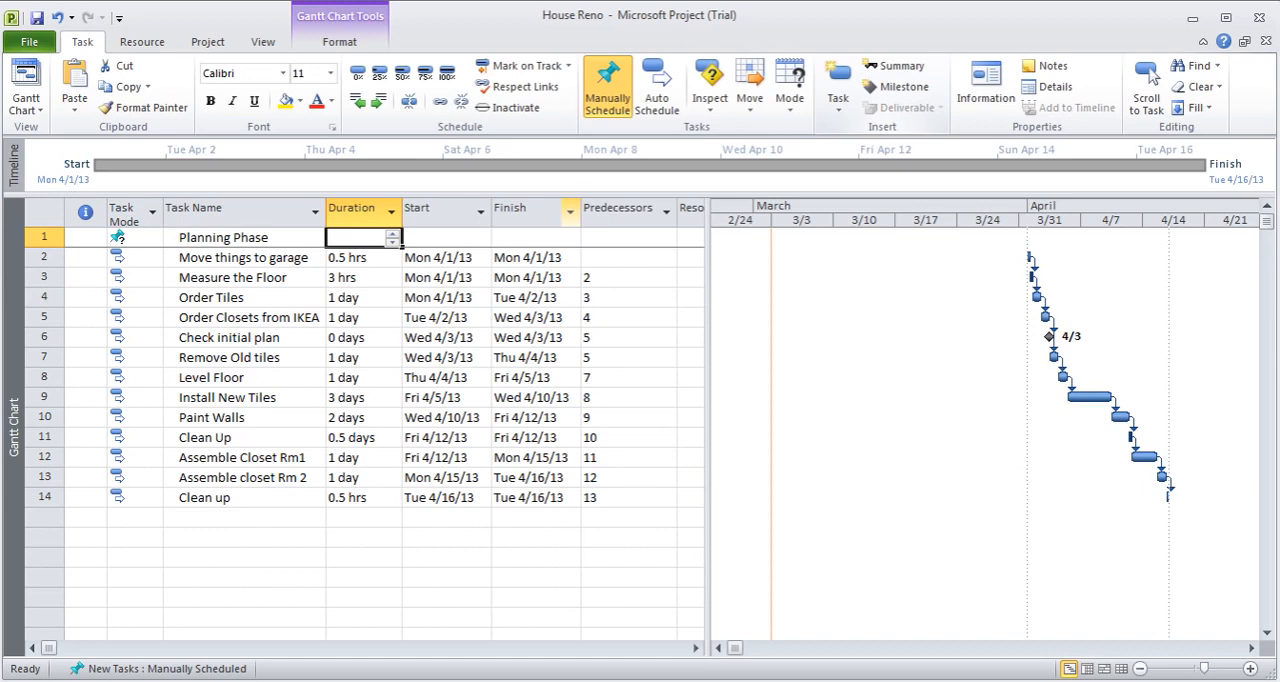
click(126, 238)
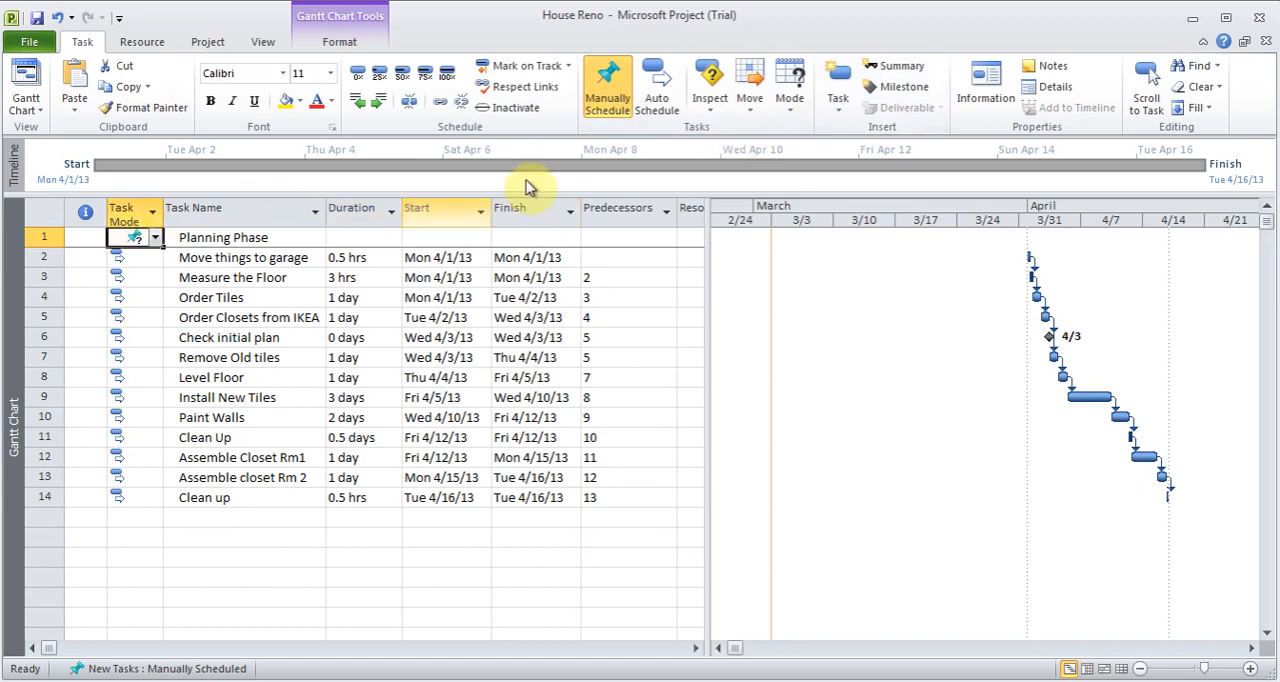
click(672, 95)
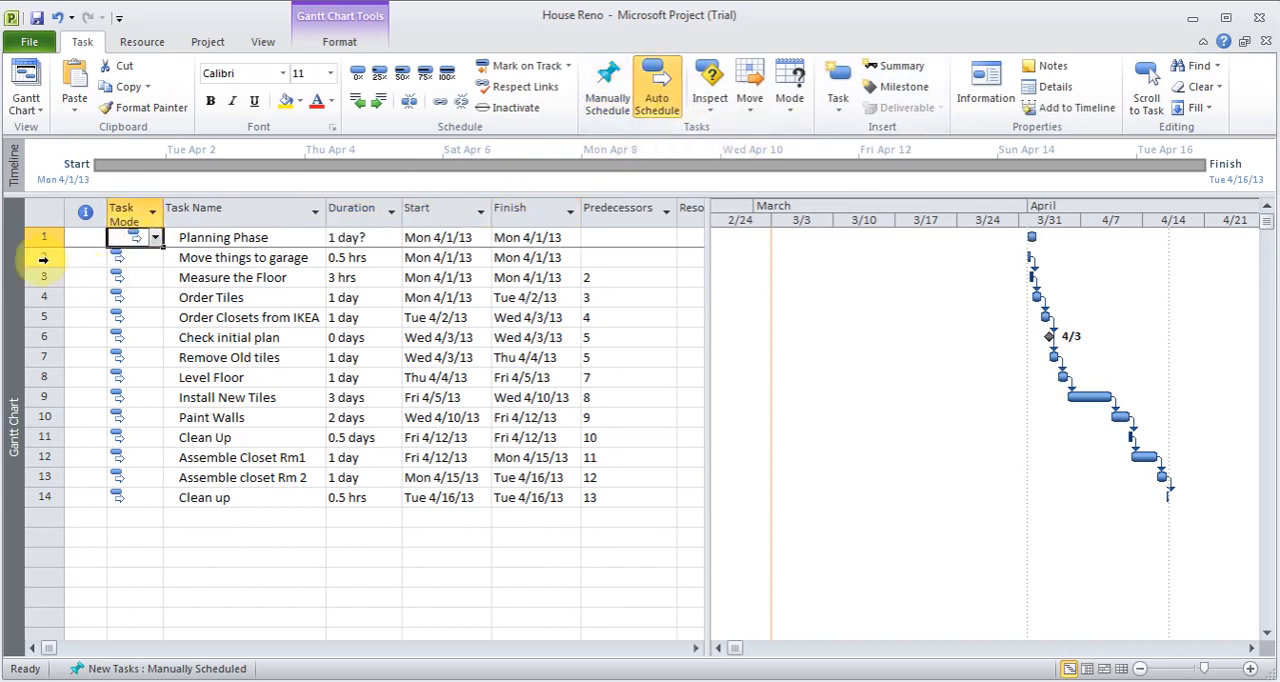
- Indent Move things to garage through Check initial plan as subtasks of Planning Phase, checking that the phase collapses and expands
drag(43, 258, 40, 331)
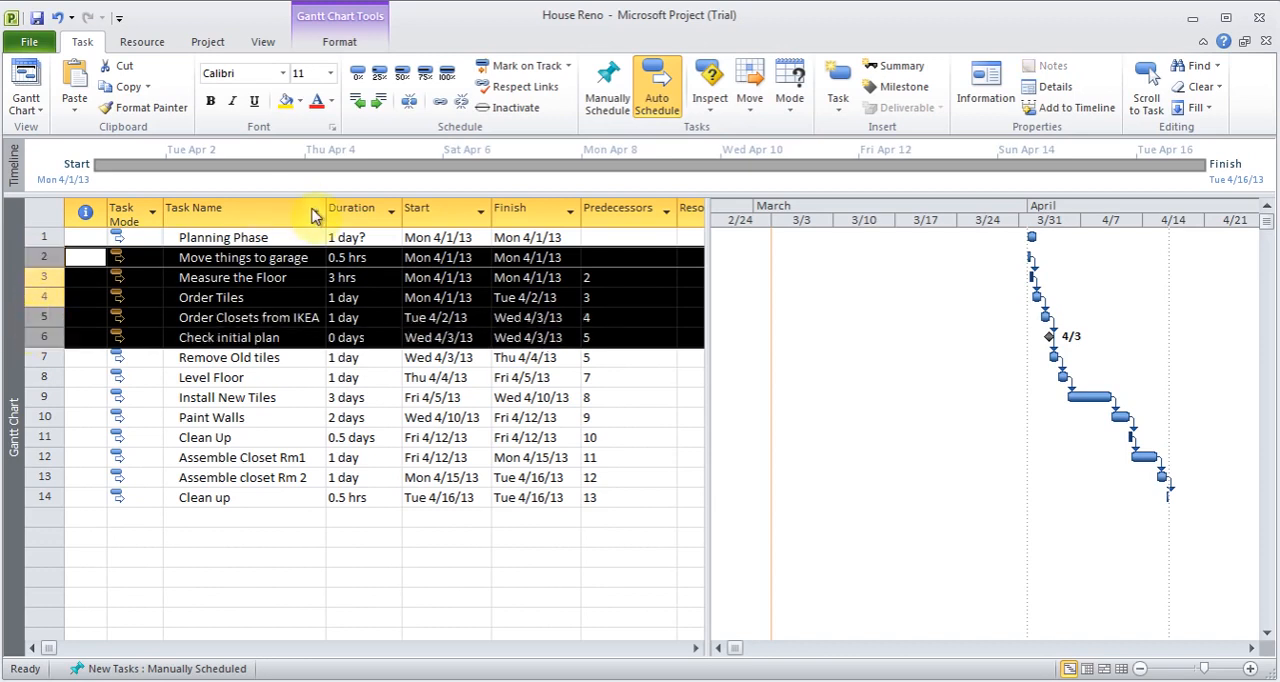
click(382, 104)
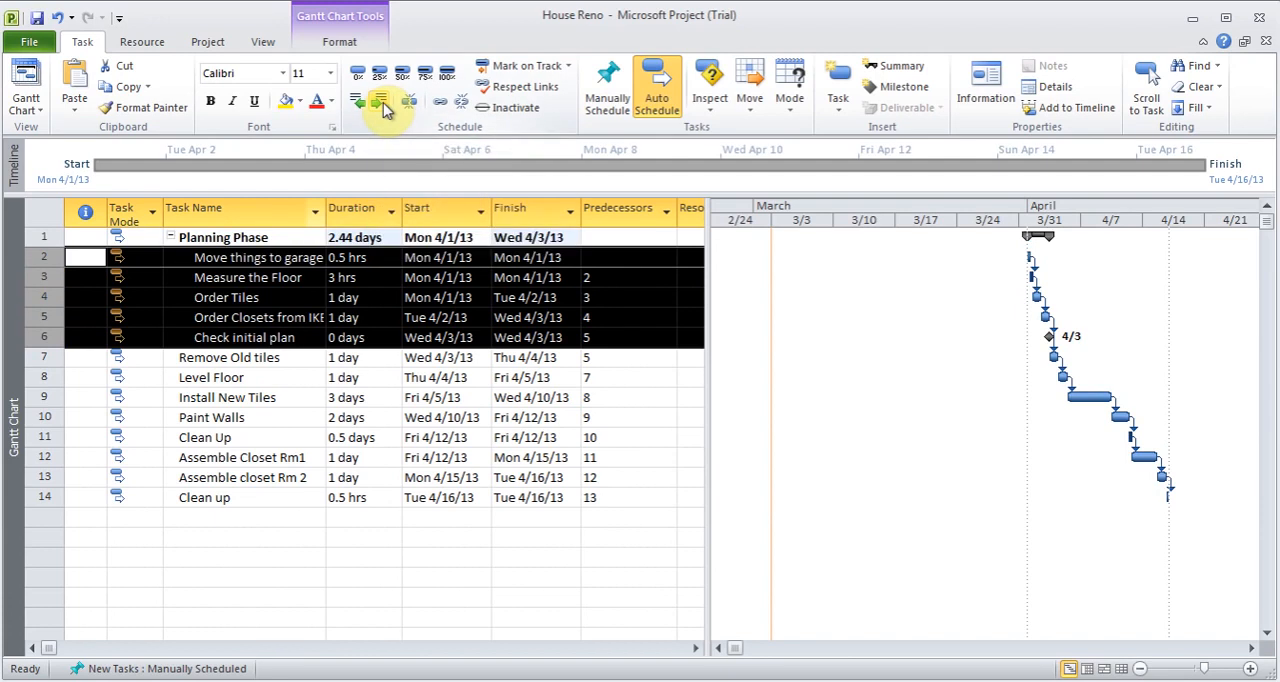
click(252, 259)
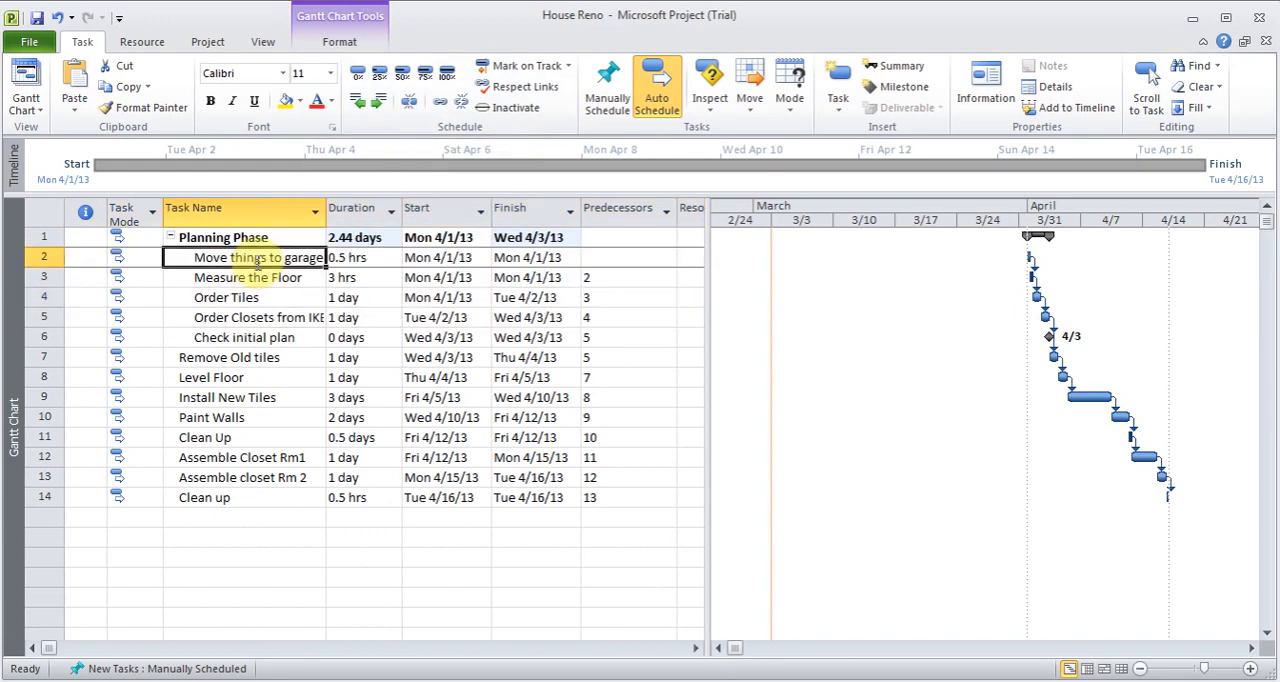
click(170, 242)
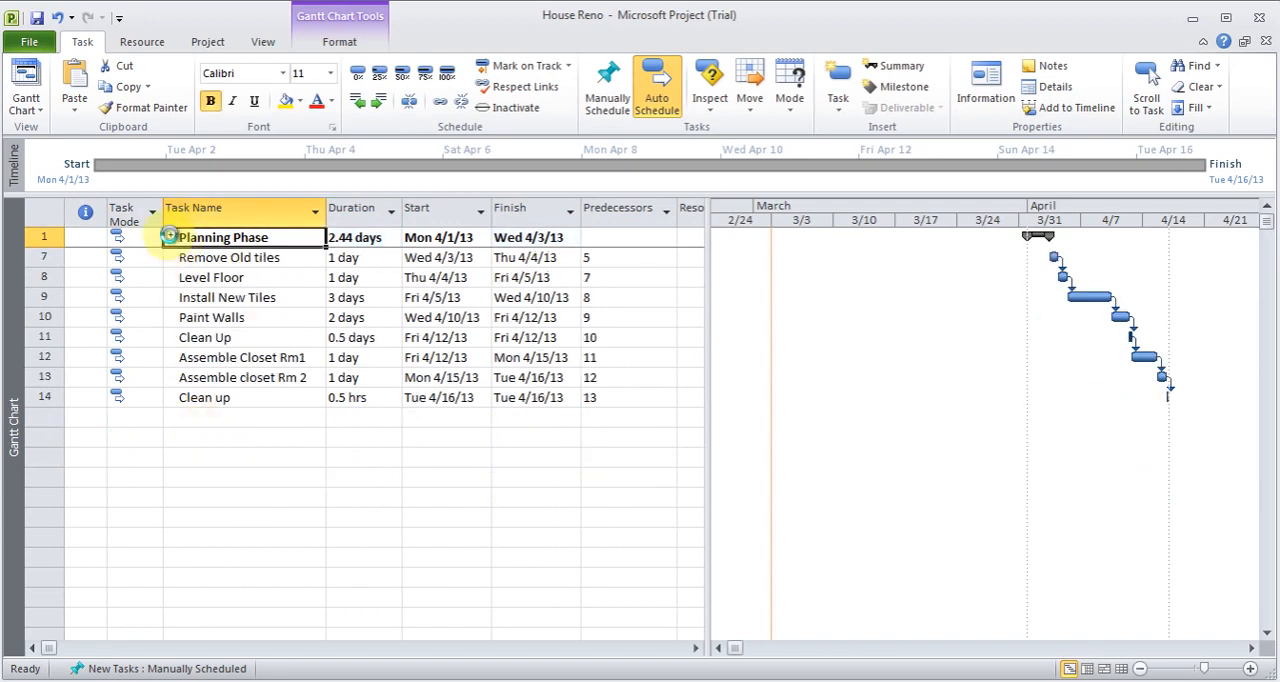
click(171, 239)
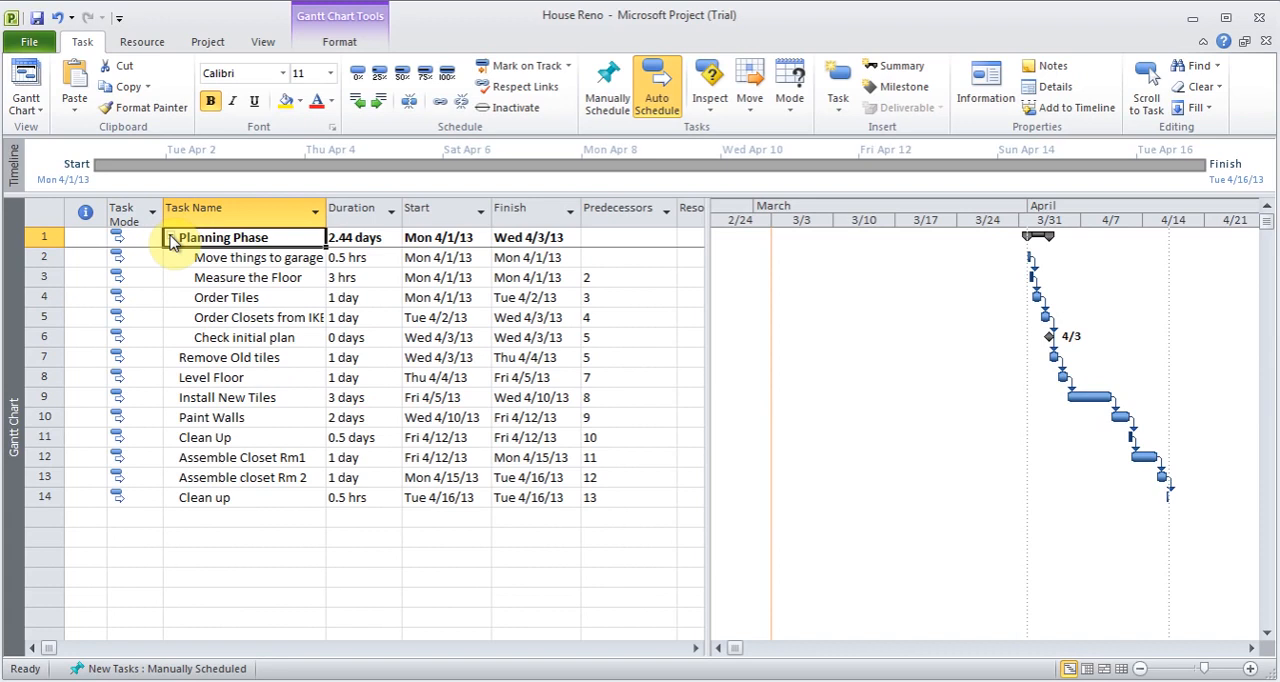
- Insert a task named Tiles Phase above Remove Old tiles, outdent it to the top level and set it to automatic scheduling
click(177, 361)
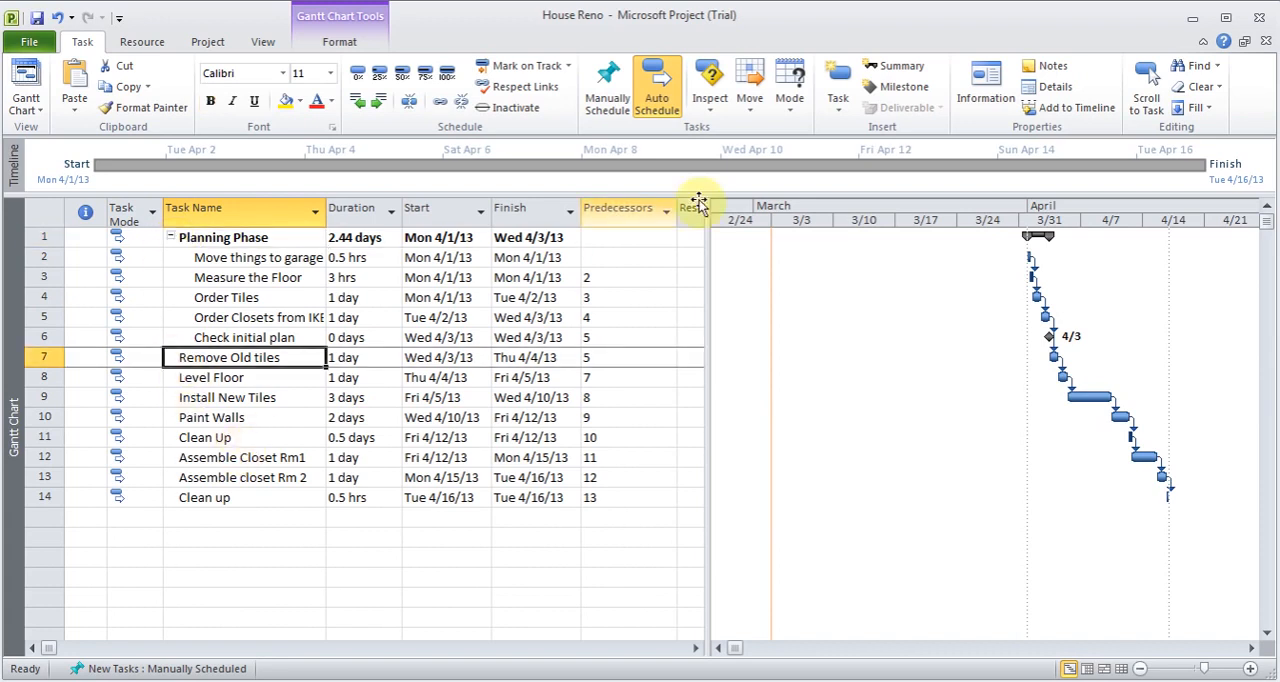
click(838, 110)
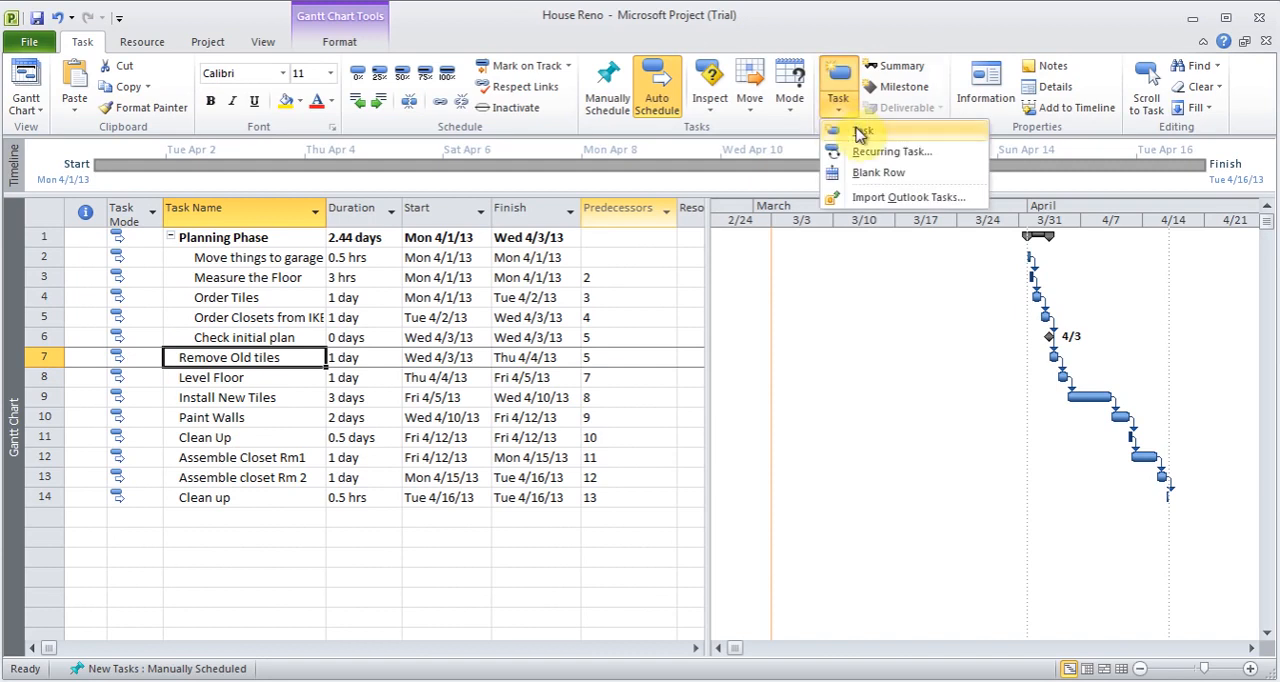
click(858, 131)
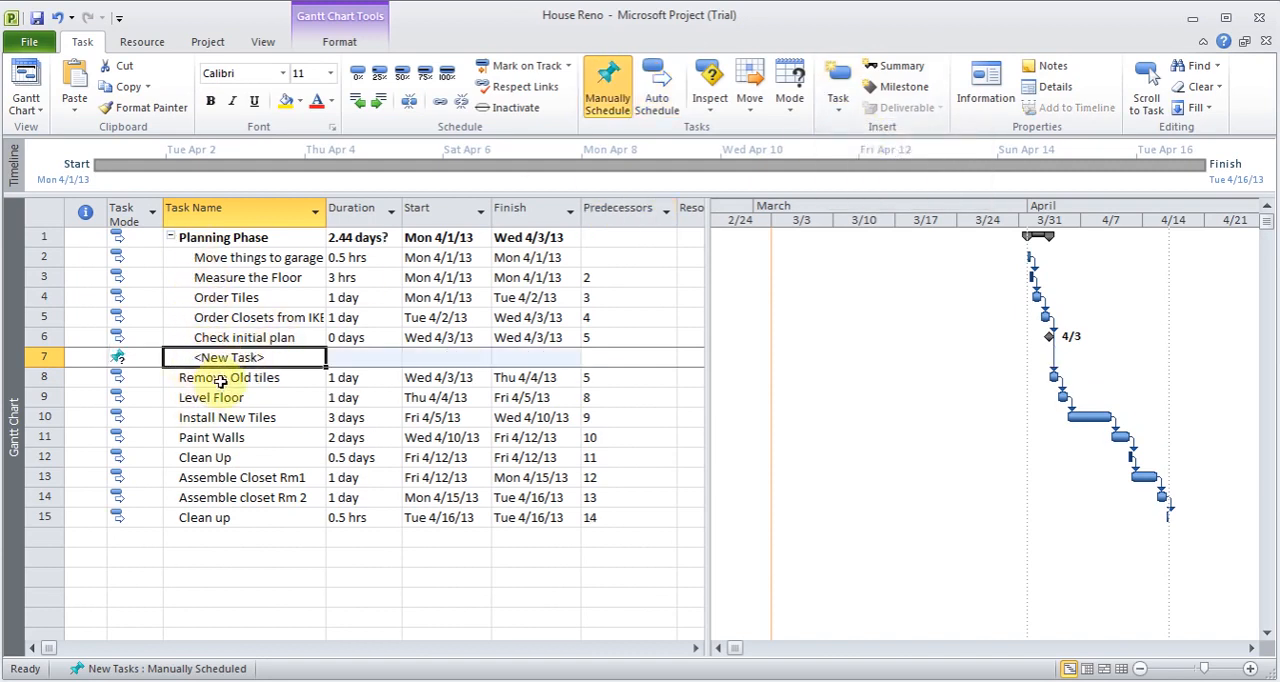
click(358, 104)
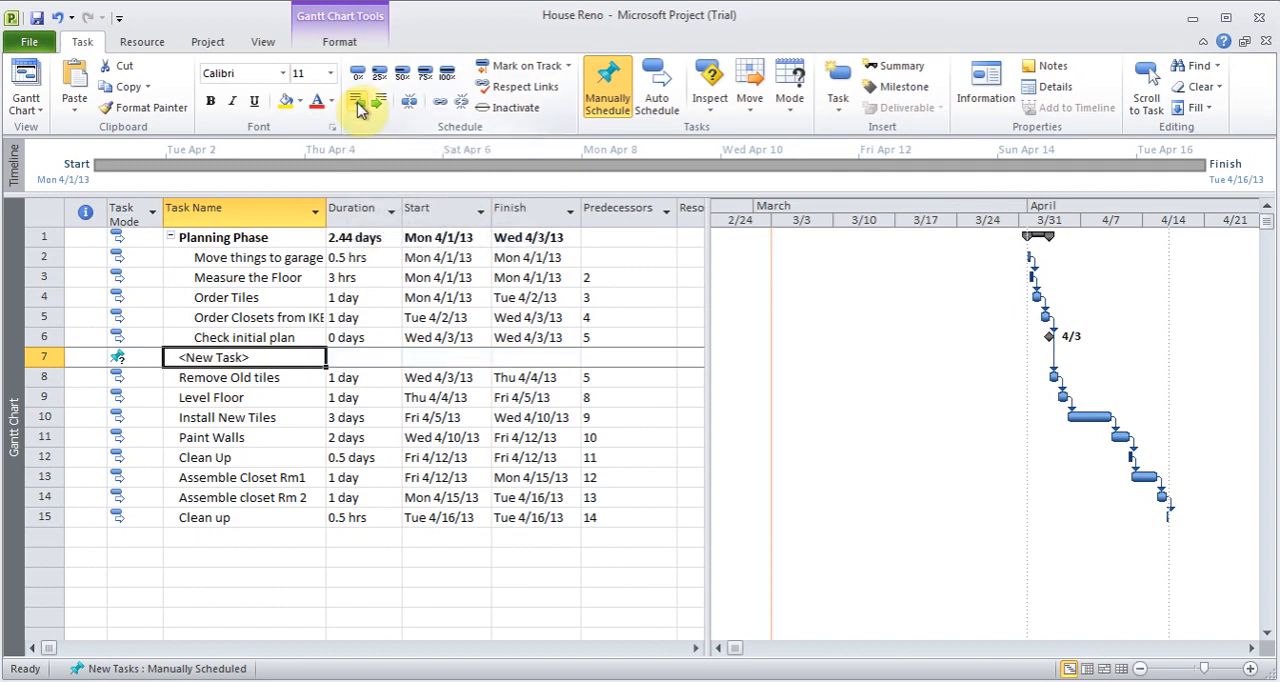
text(T)
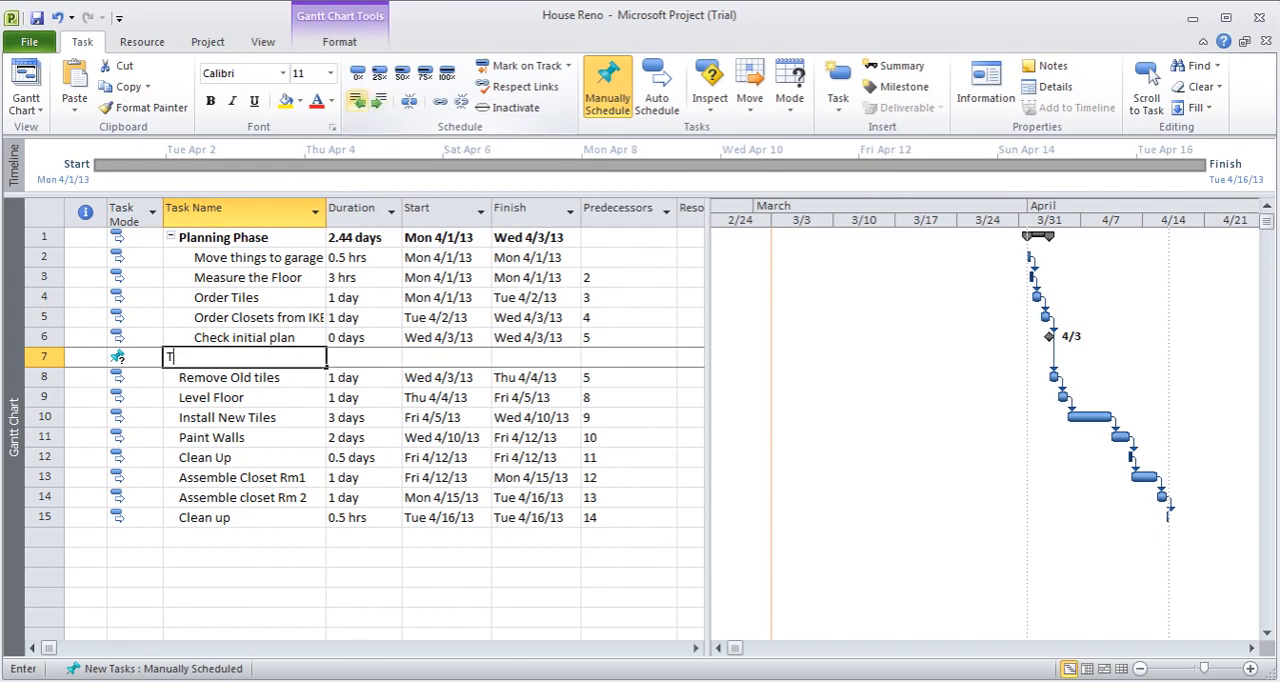
text(iles Phase)
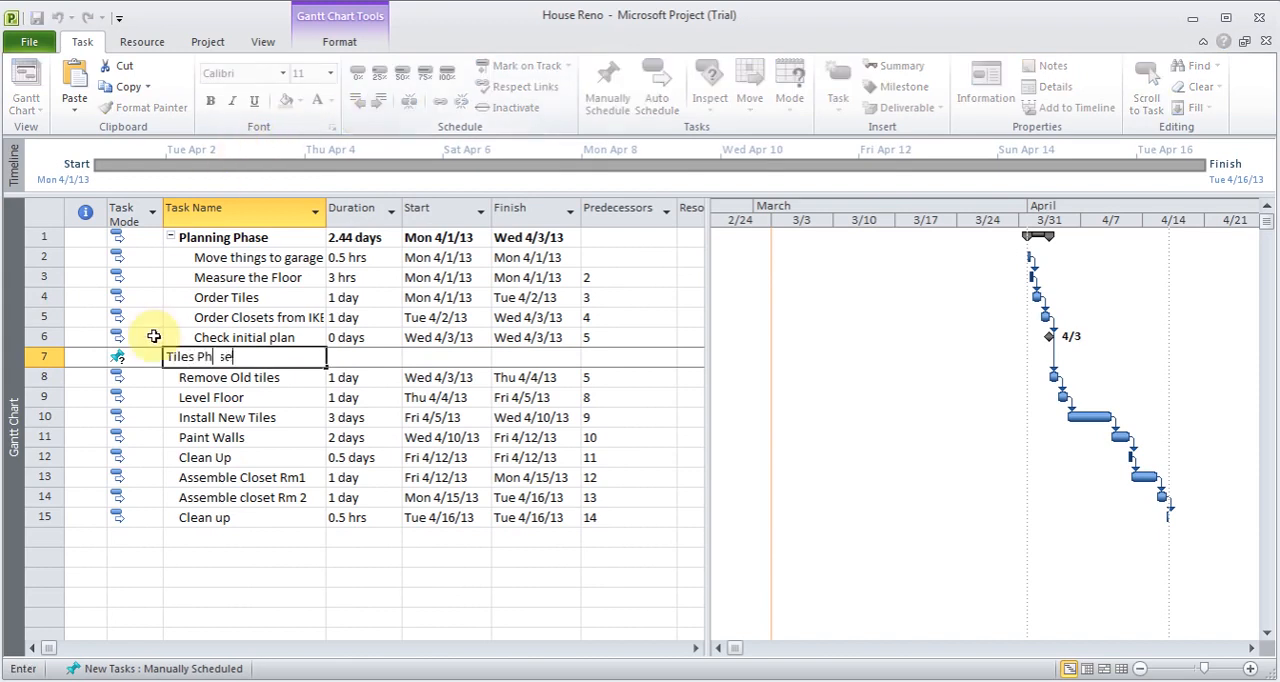
click(132, 360)
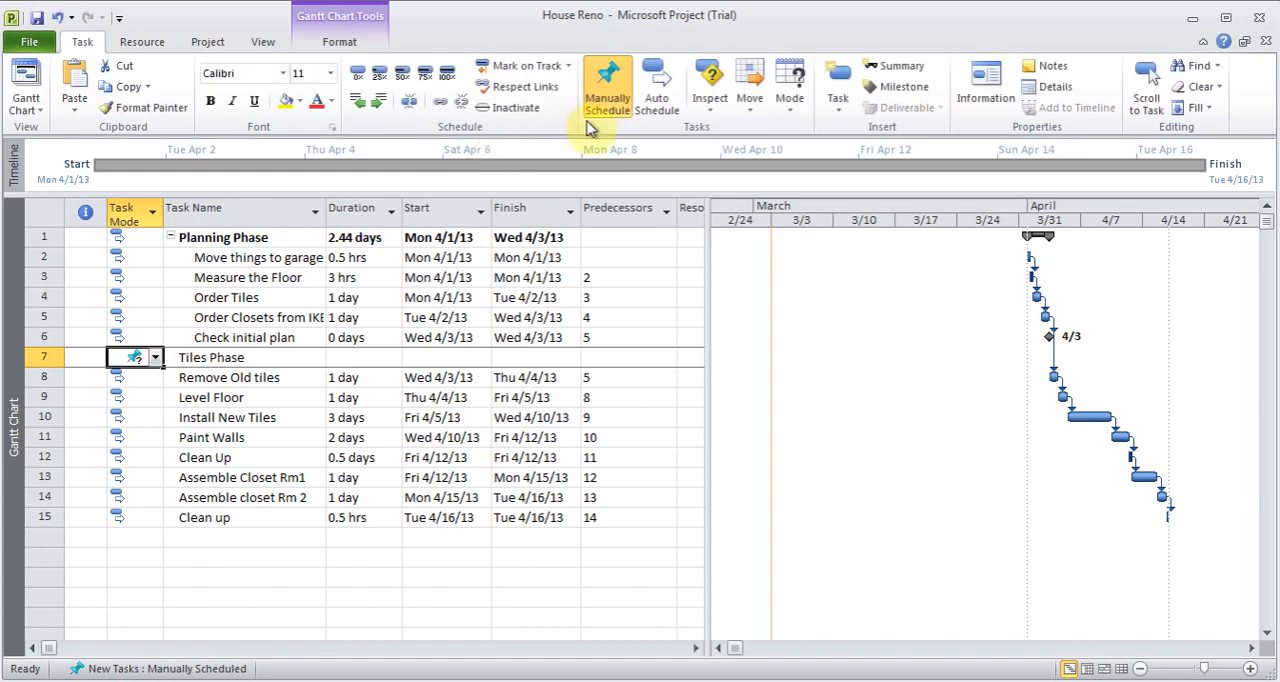
click(656, 92)
- Indent Remove Old tiles through Clean Up as subtasks of Tiles Phase
drag(44, 378, 46, 456)
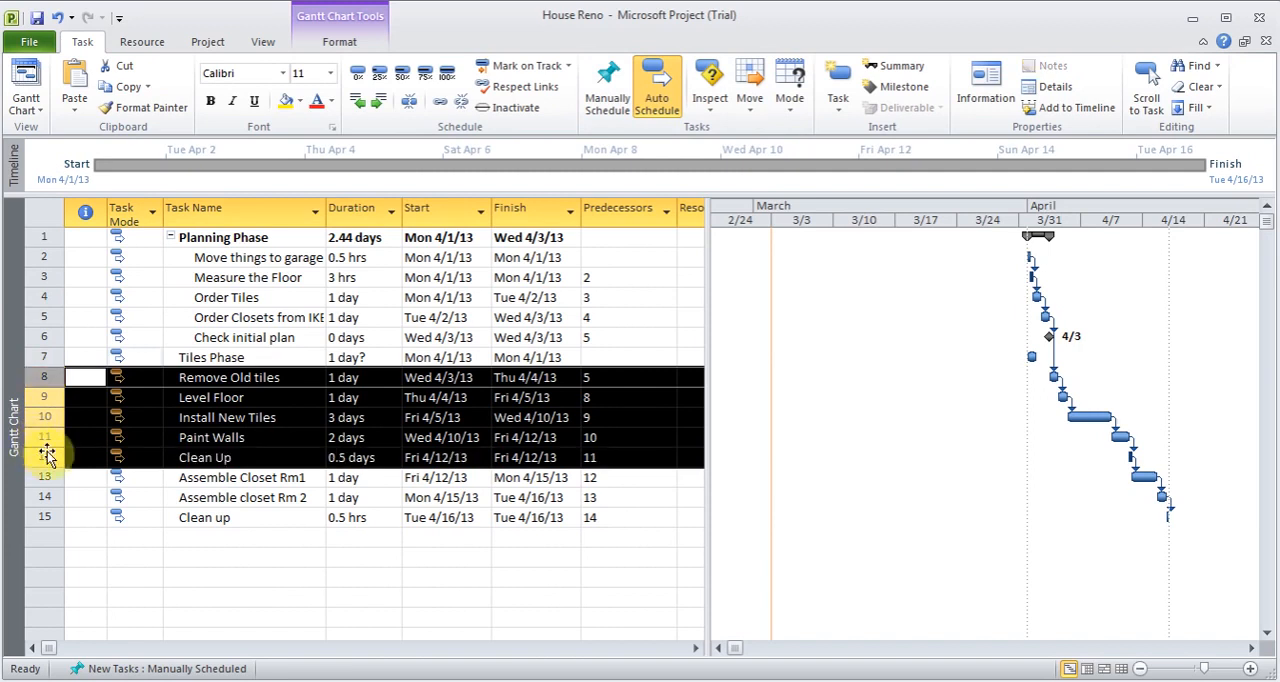
click(380, 104)
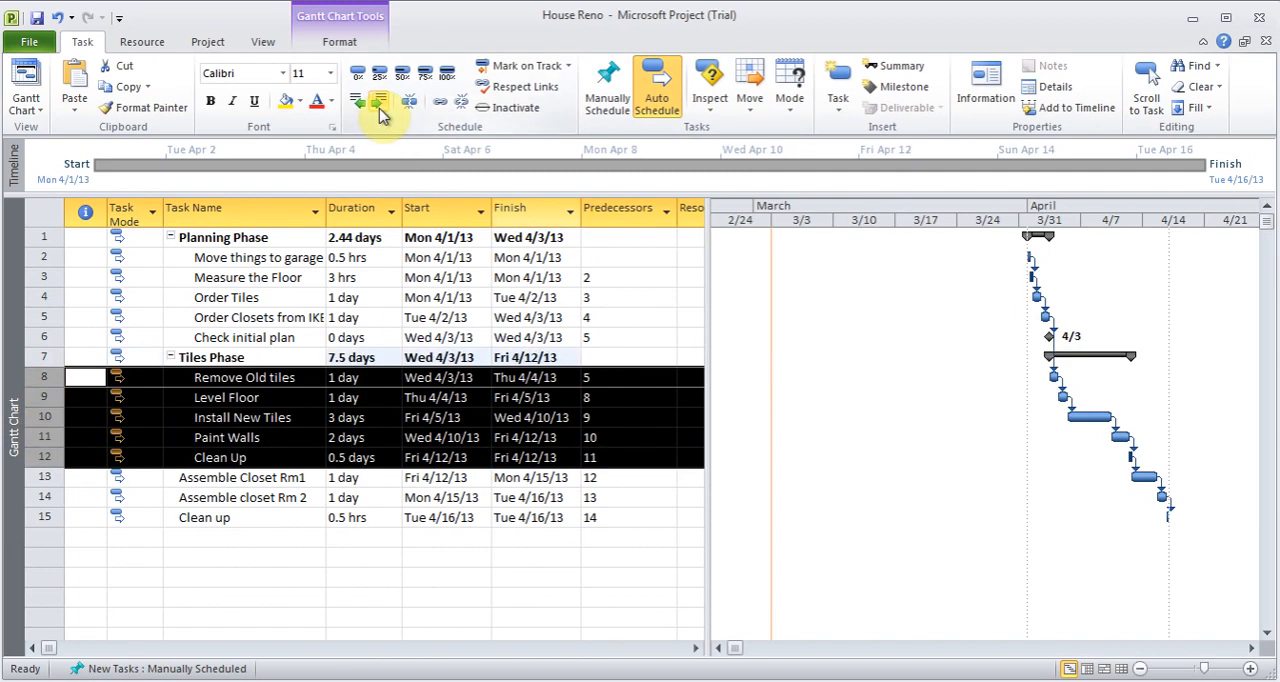
click(243, 380)
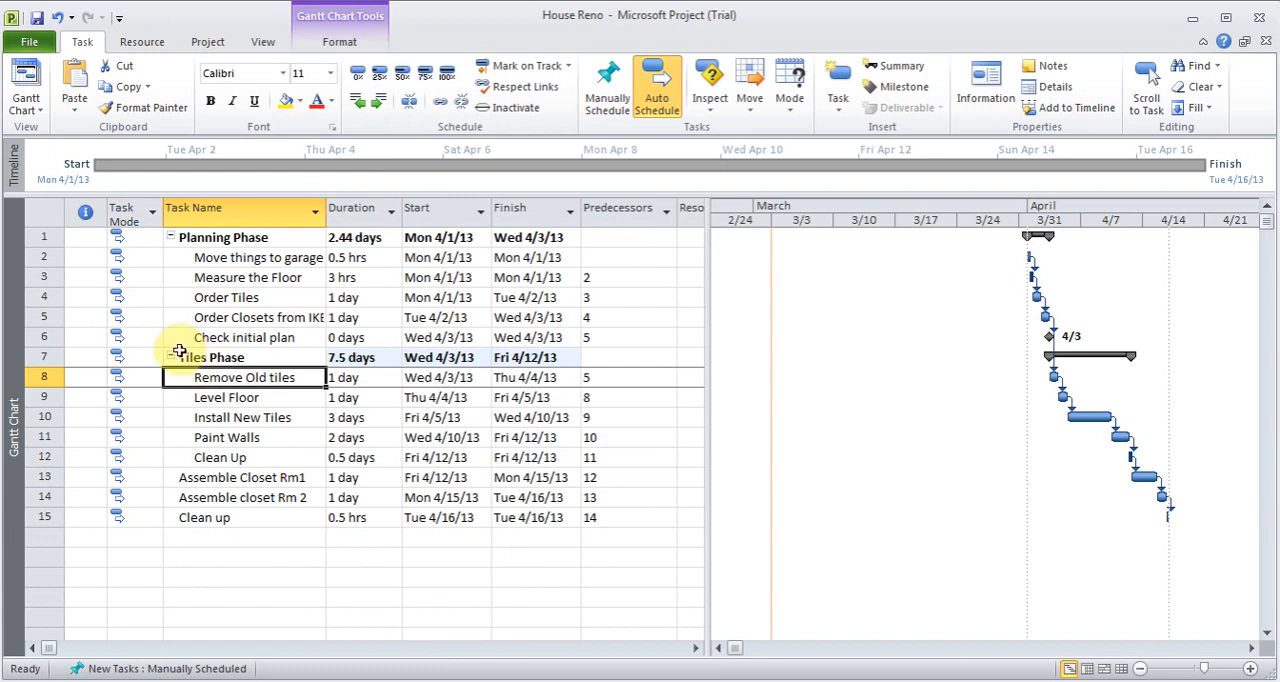
- Collapse Tiles Phase and Planning Phase, saving the changes to the House Reno project
click(171, 358)
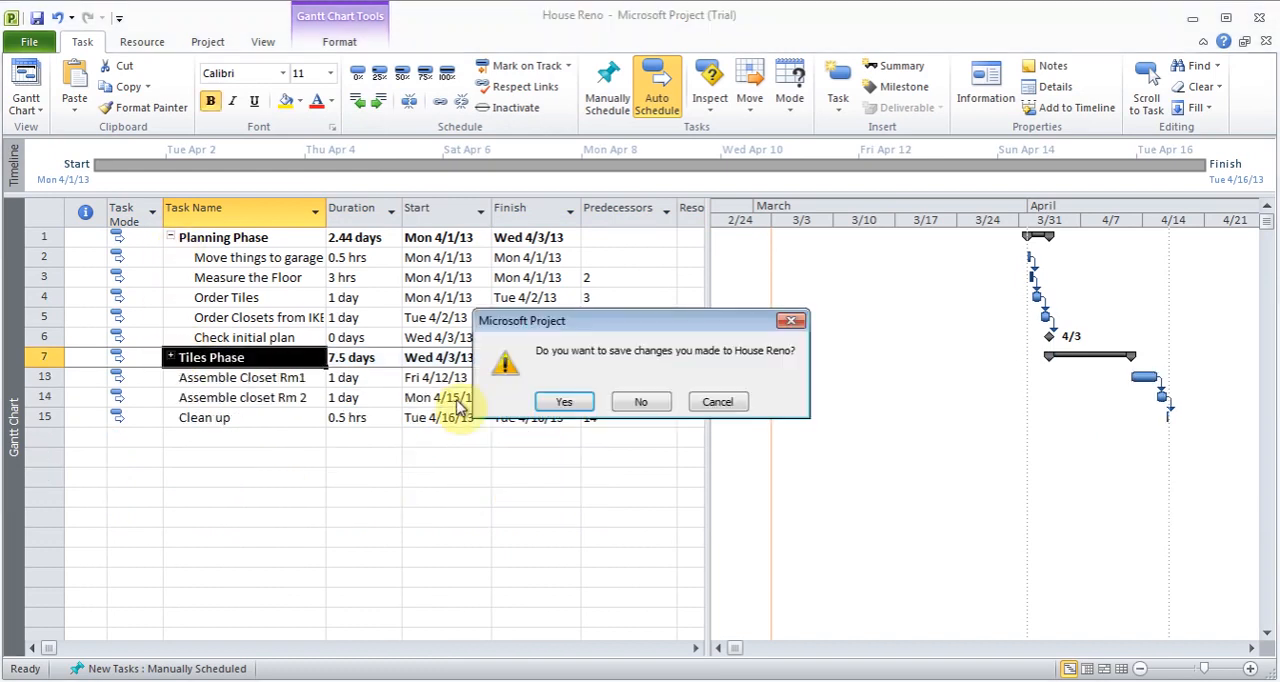
click(563, 401)
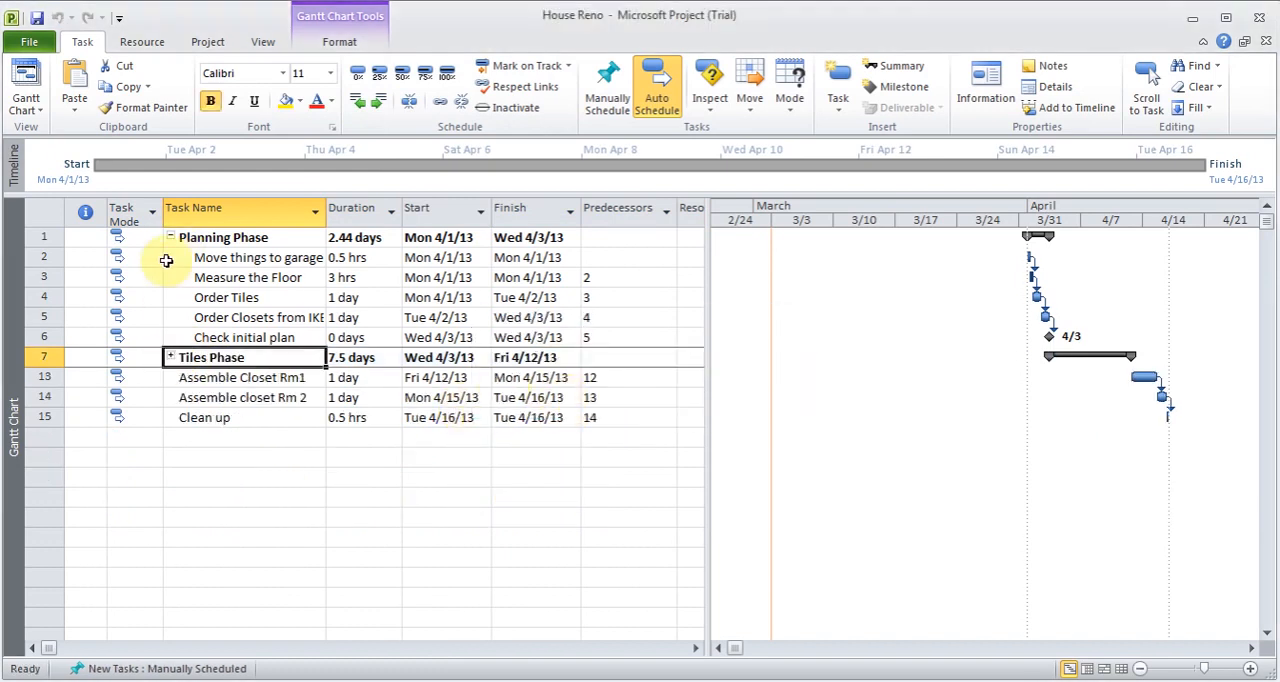
click(171, 238)
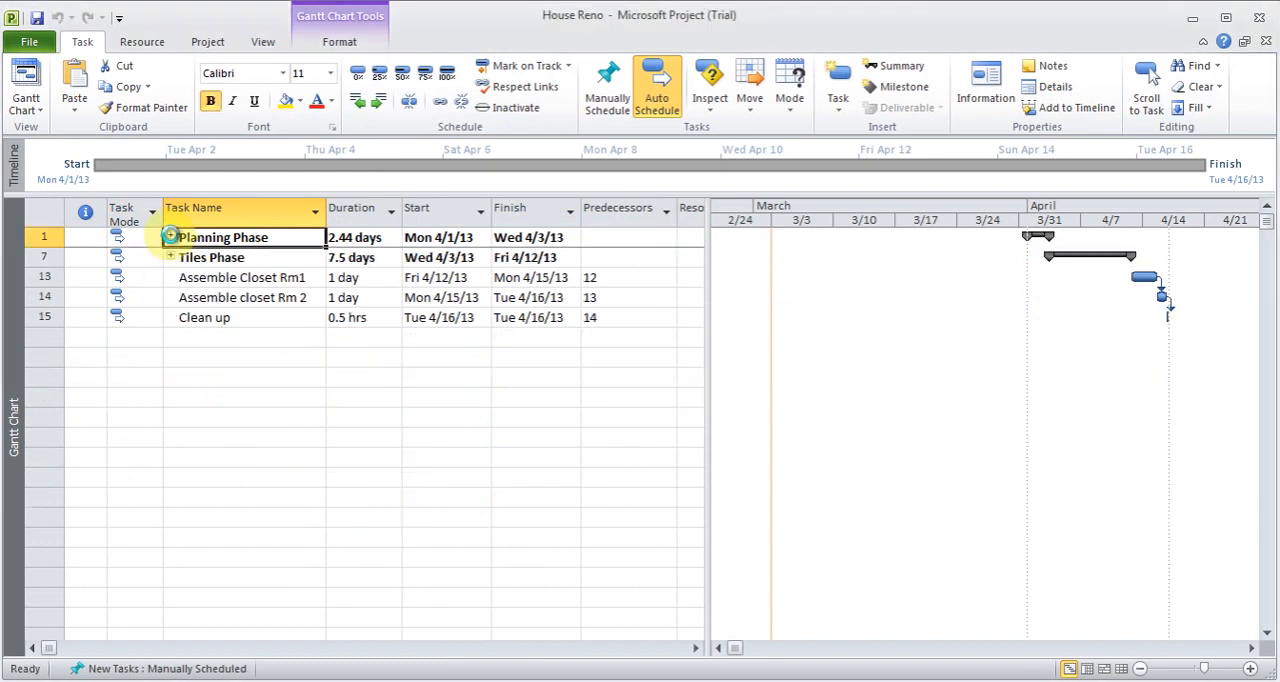
- Insert a task named IKEA Phase above Assemble Closet Rm1 and set it to automatic scheduling
click(210, 280)
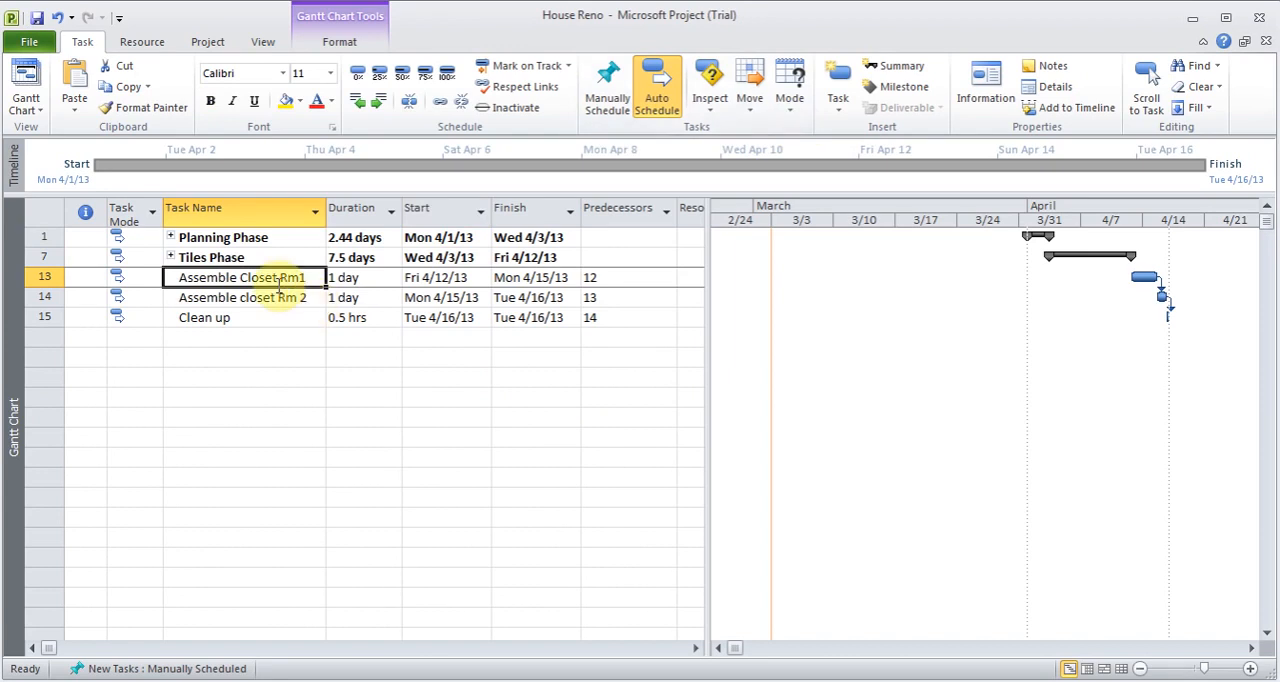
key(Insert)
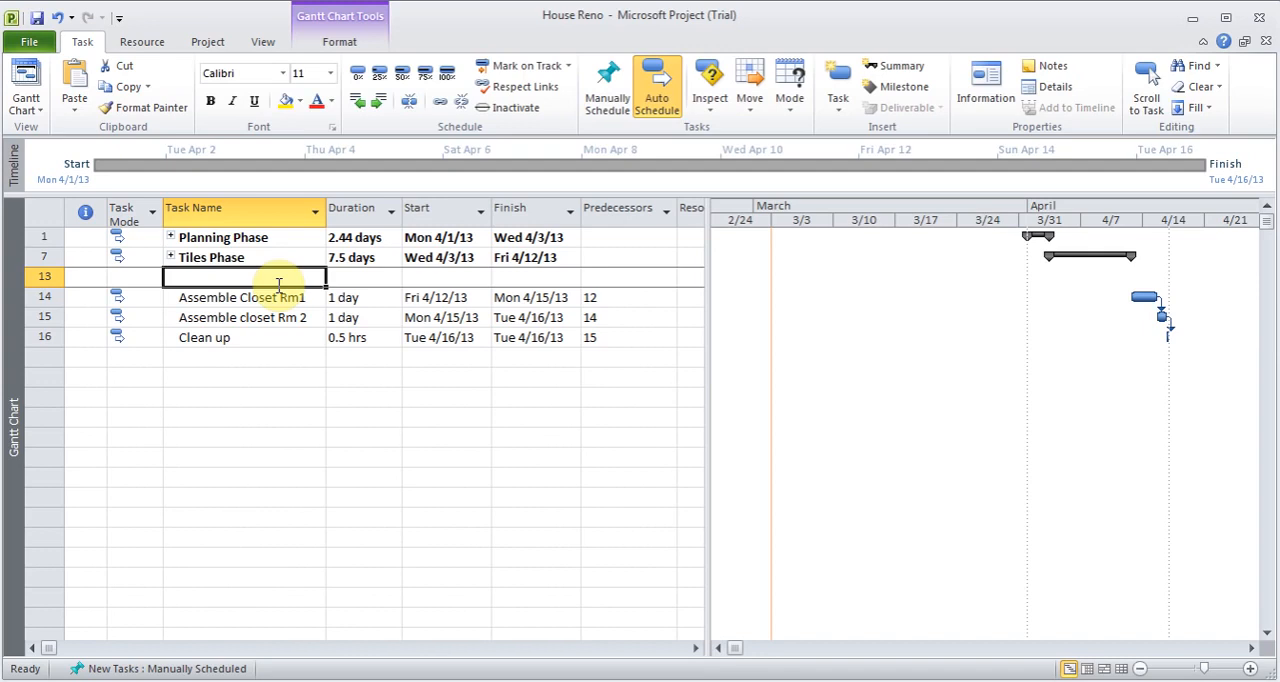
text(In)
text(EA)
text( Ph)
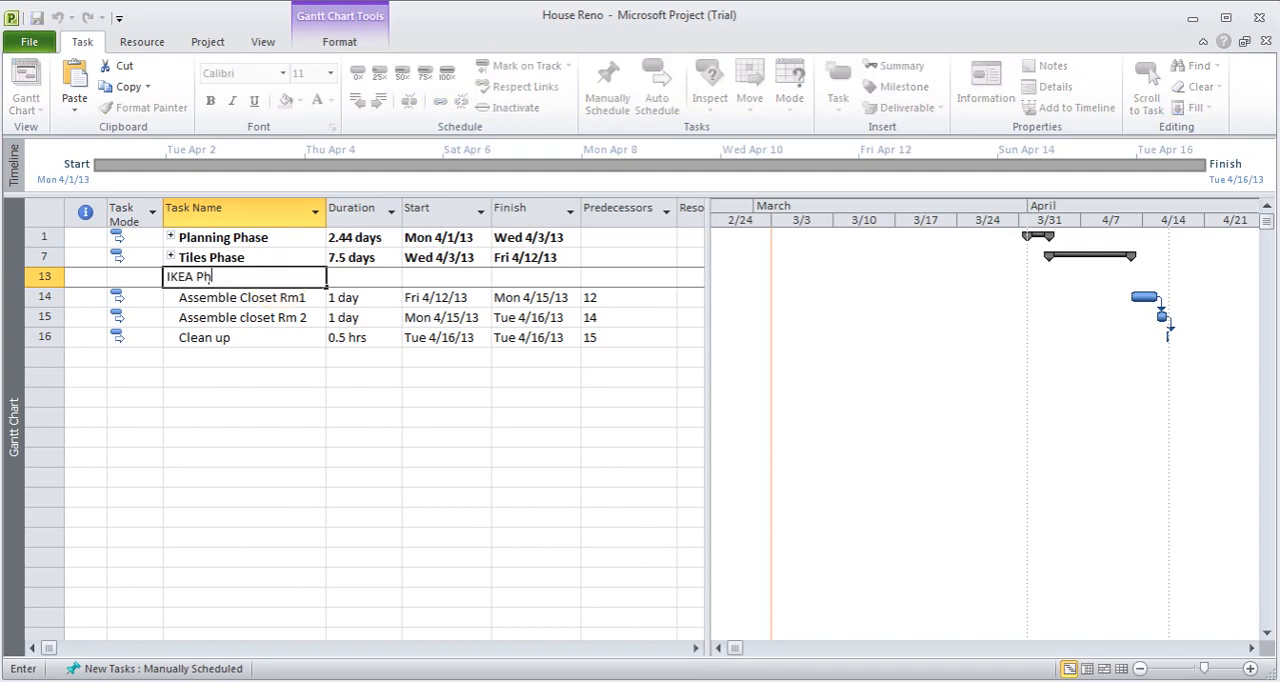
text(ase)
key(Return)
click(118, 277)
click(656, 88)
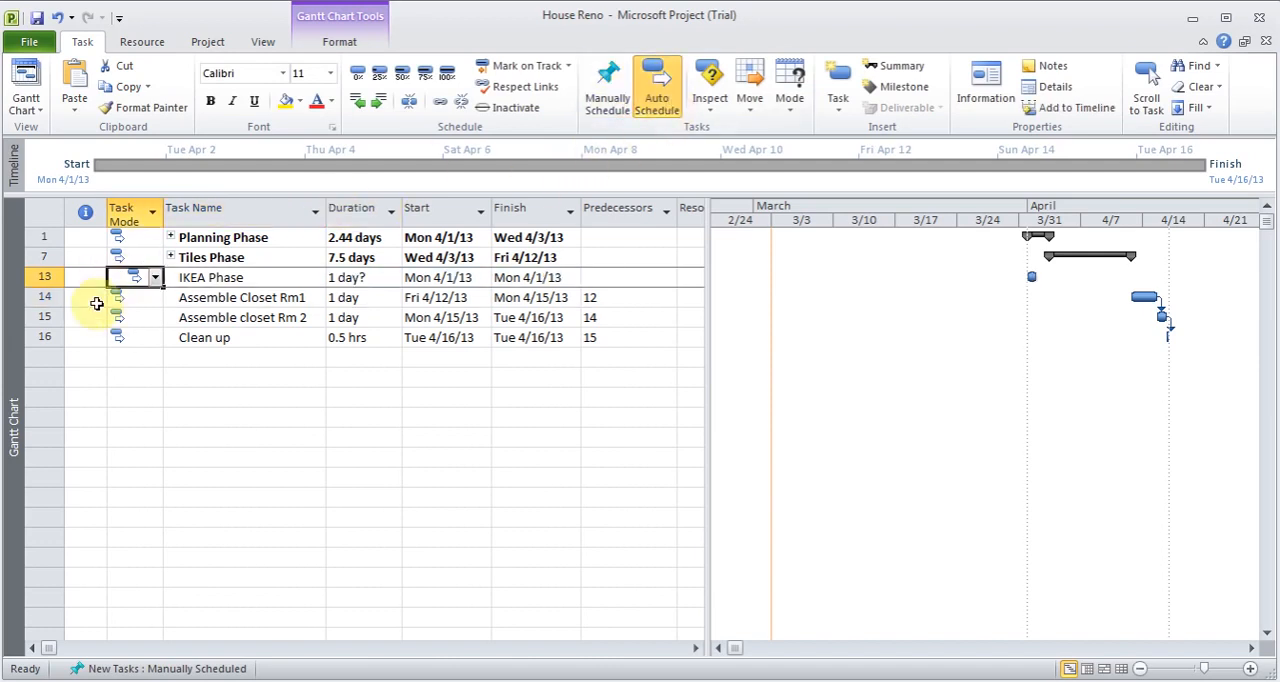
- Indent Assemble Closet Rm1 and Assemble closet Rm 2 as subtasks of IKEA Phase, and collapse the phase
click(40, 302)
drag(40, 302, 40, 317)
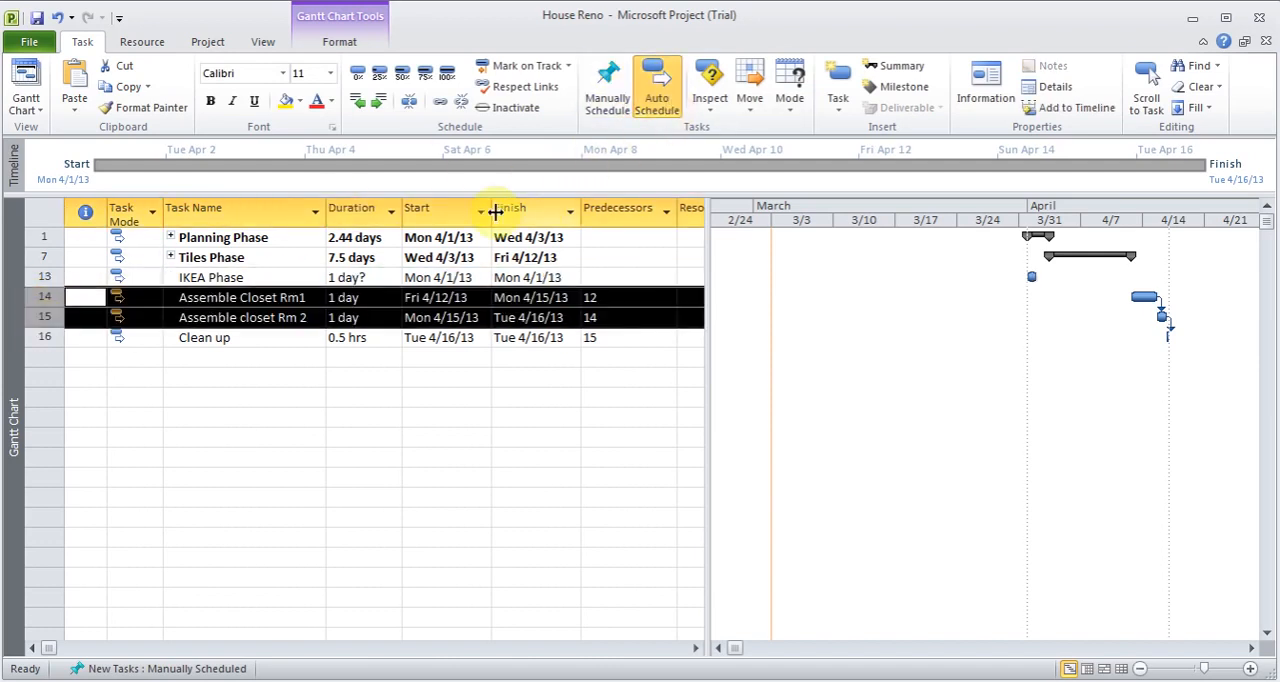
click(381, 104)
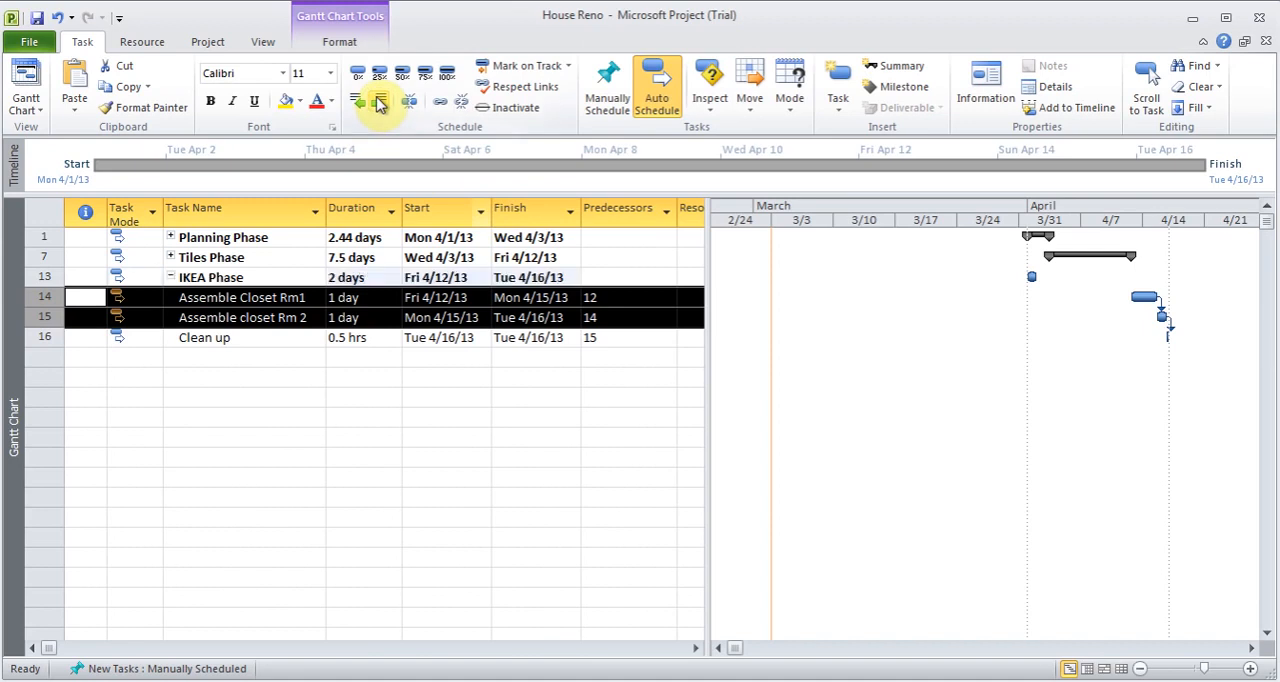
click(172, 278)
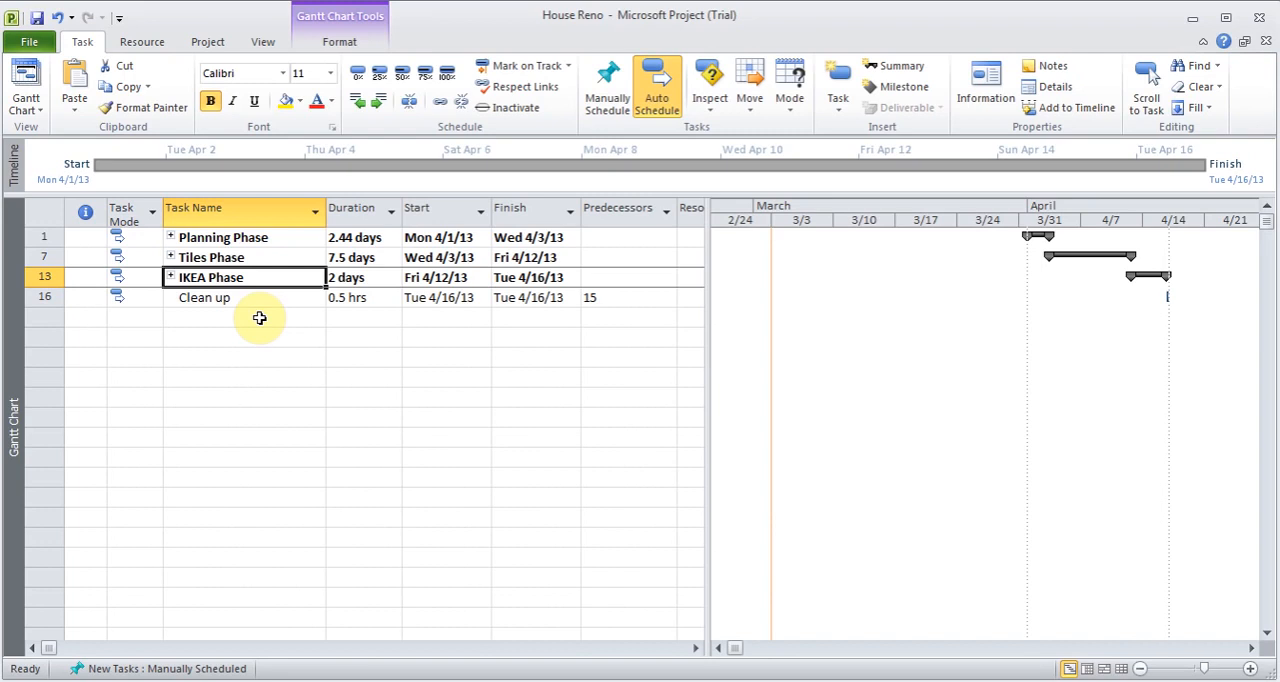
- Add a task named Bring stuff back from garage below Clean up, with a 1-day duration and automatic scheduling
click(209, 317)
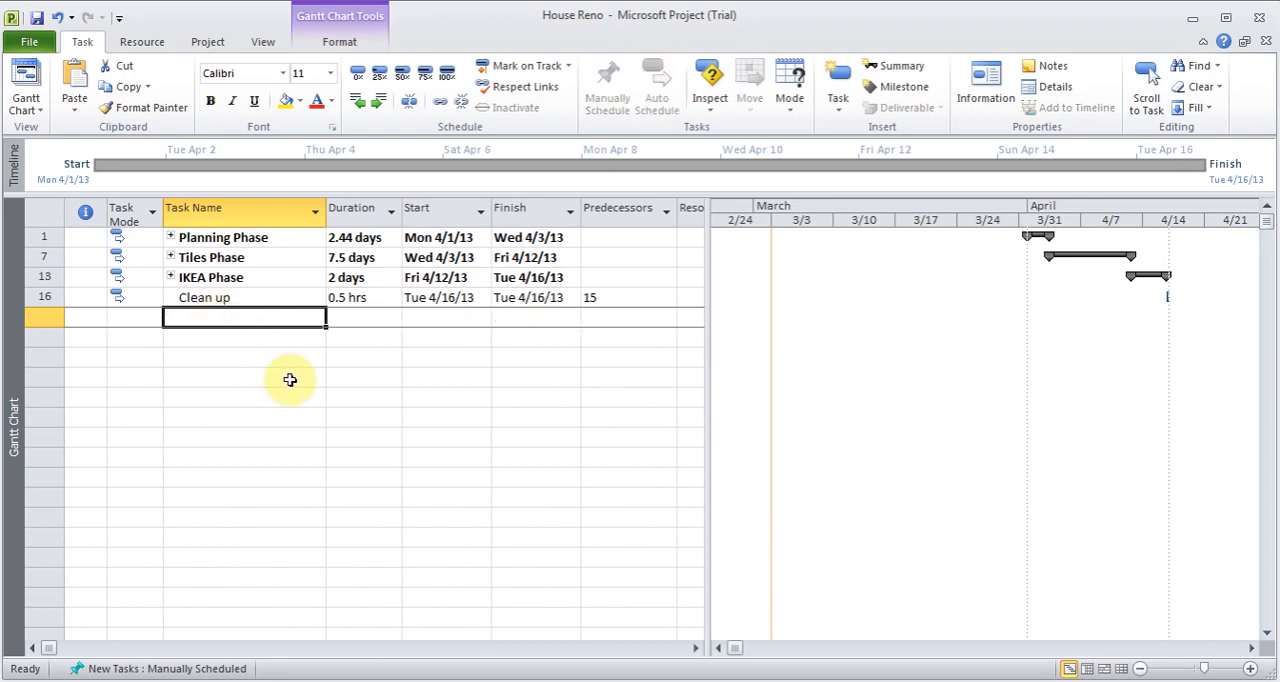
text(Br)
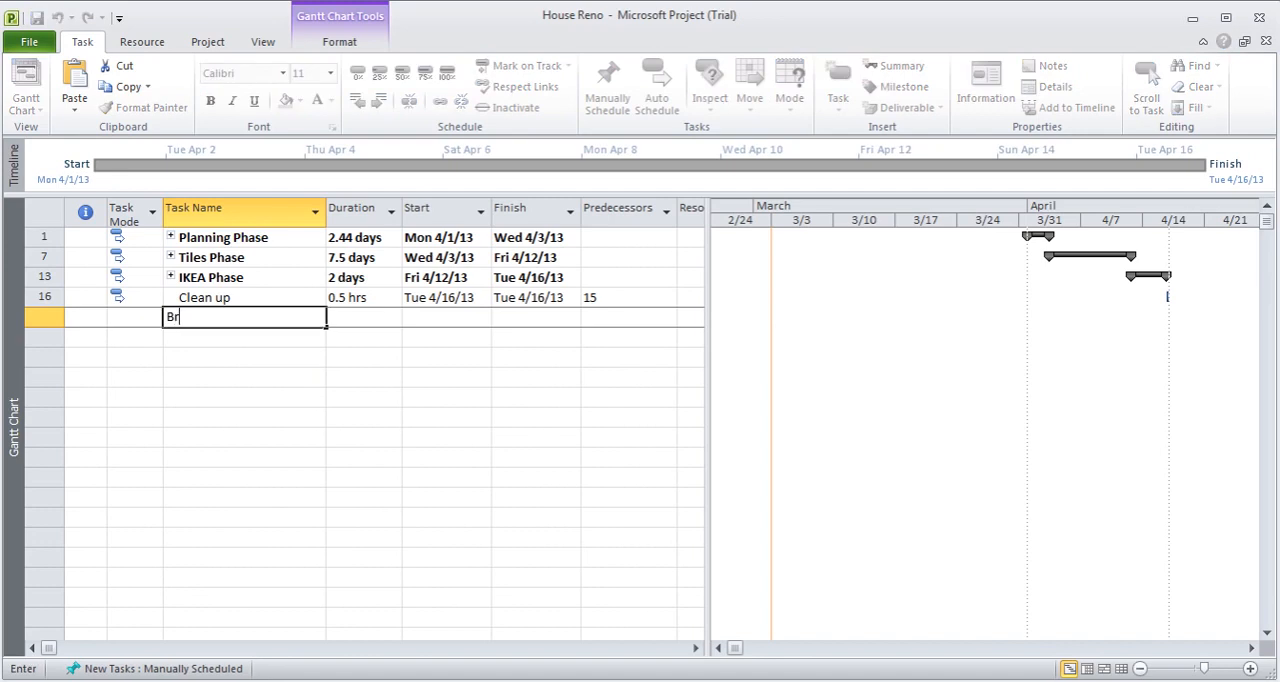
text(ing stuff b)
text(ack from garage)
key(Tab)
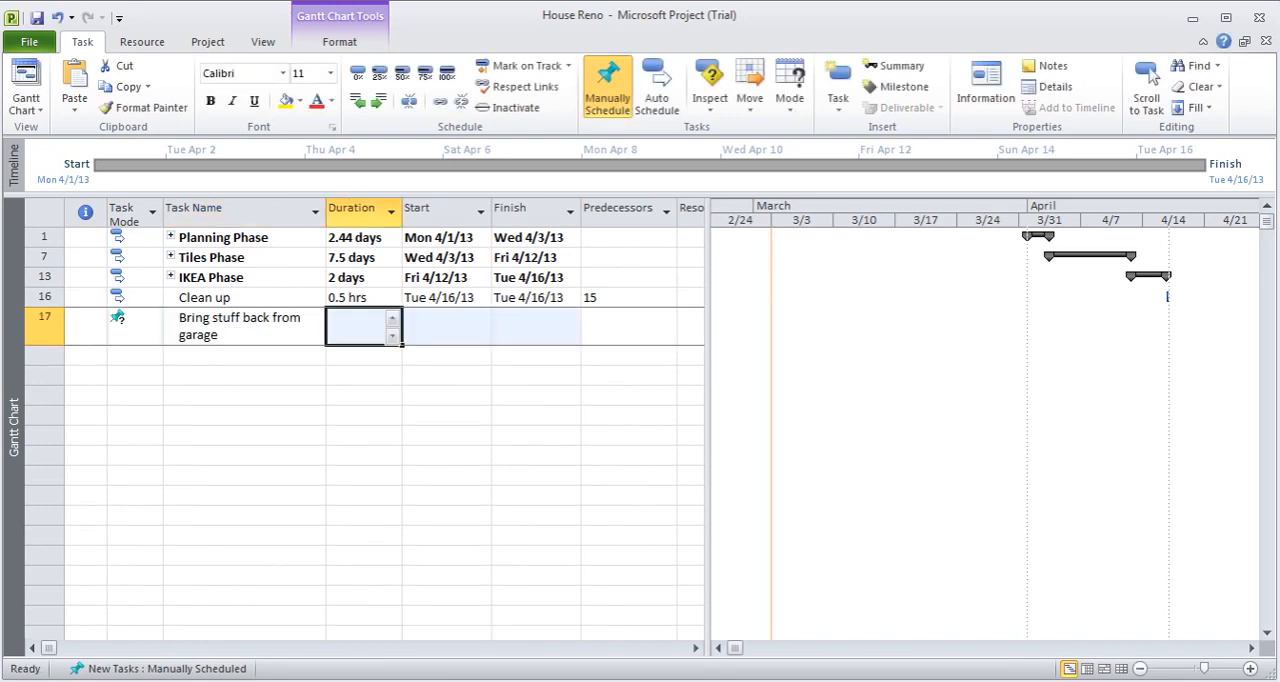
text(1)
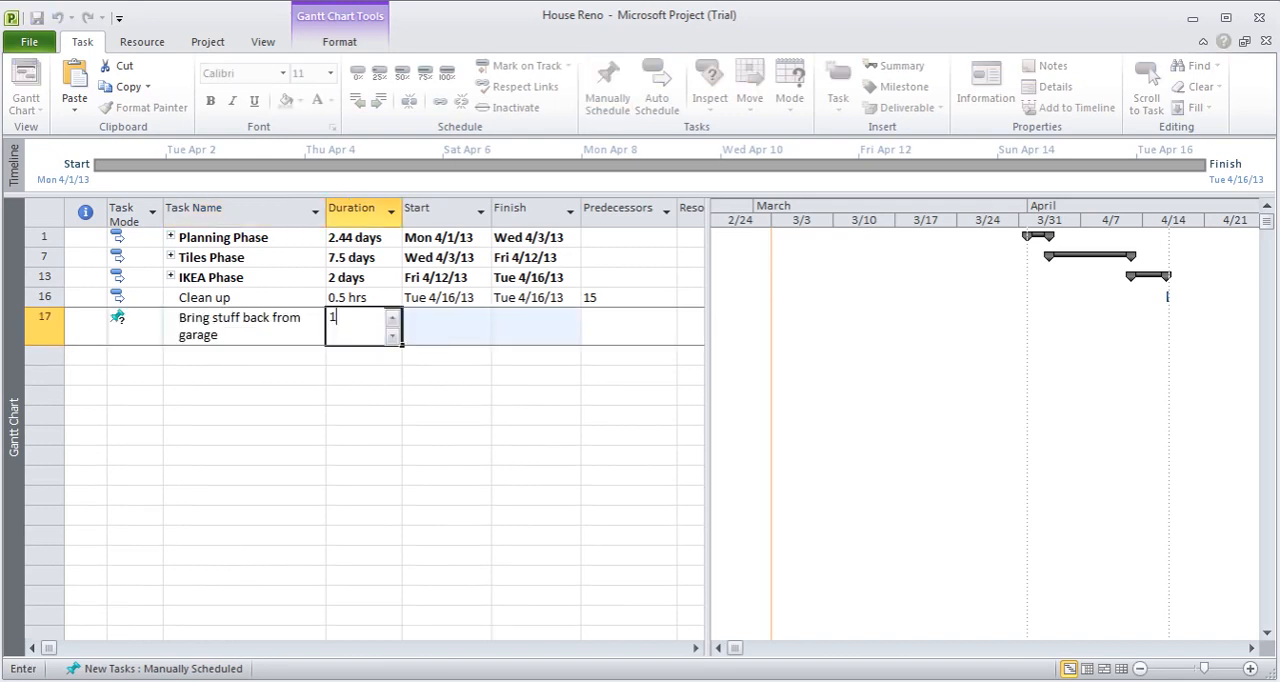
key(Return)
click(130, 335)
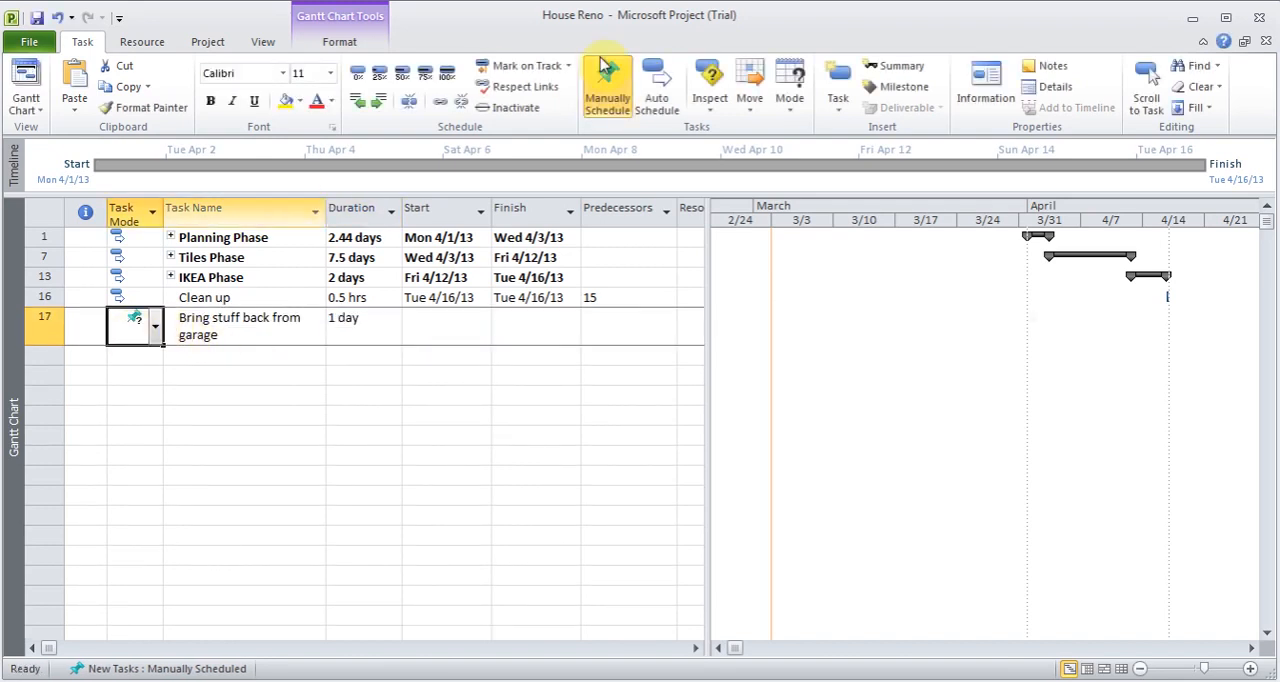
click(660, 95)
- Expand the IKEA, Tiles and Planning phases and show the project summary task above them
click(170, 277)
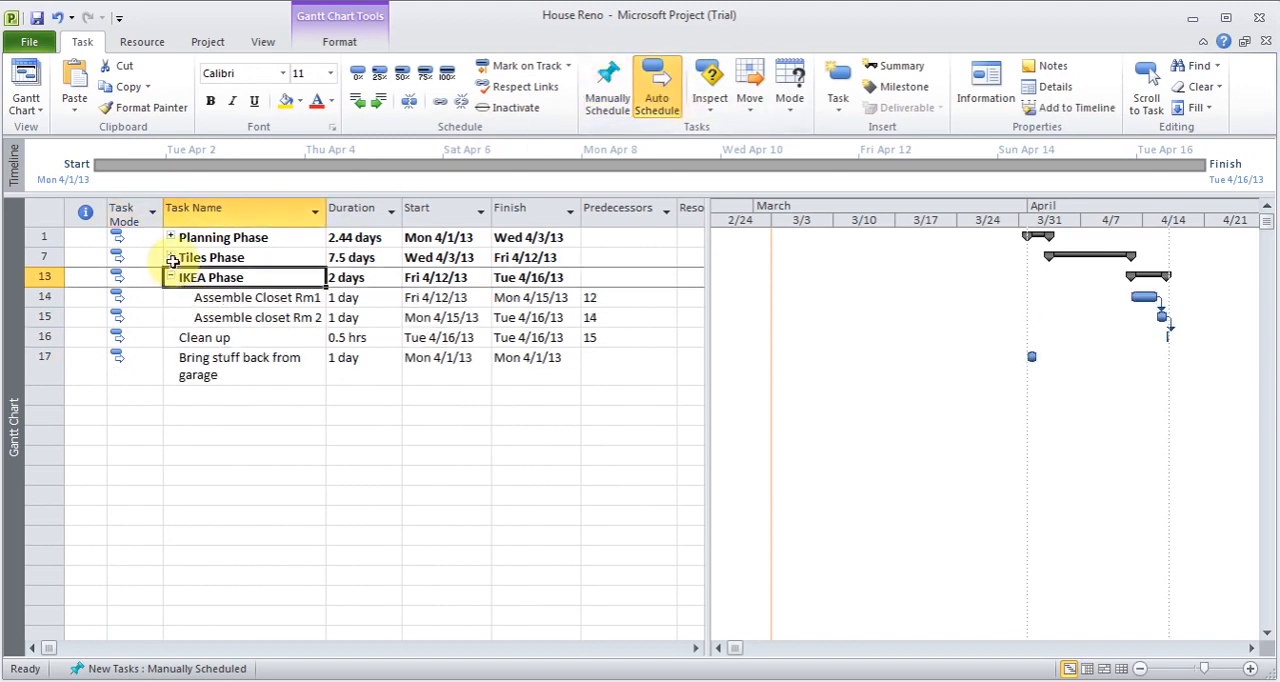
click(170, 257)
click(170, 237)
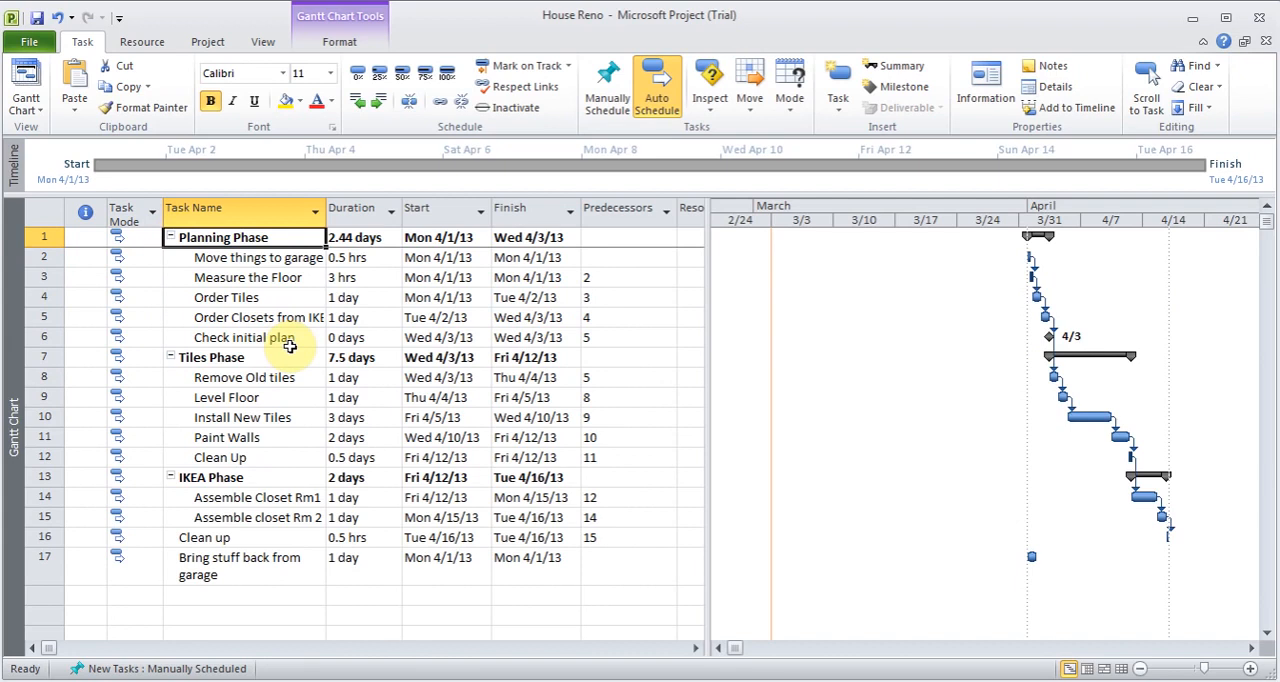
click(342, 42)
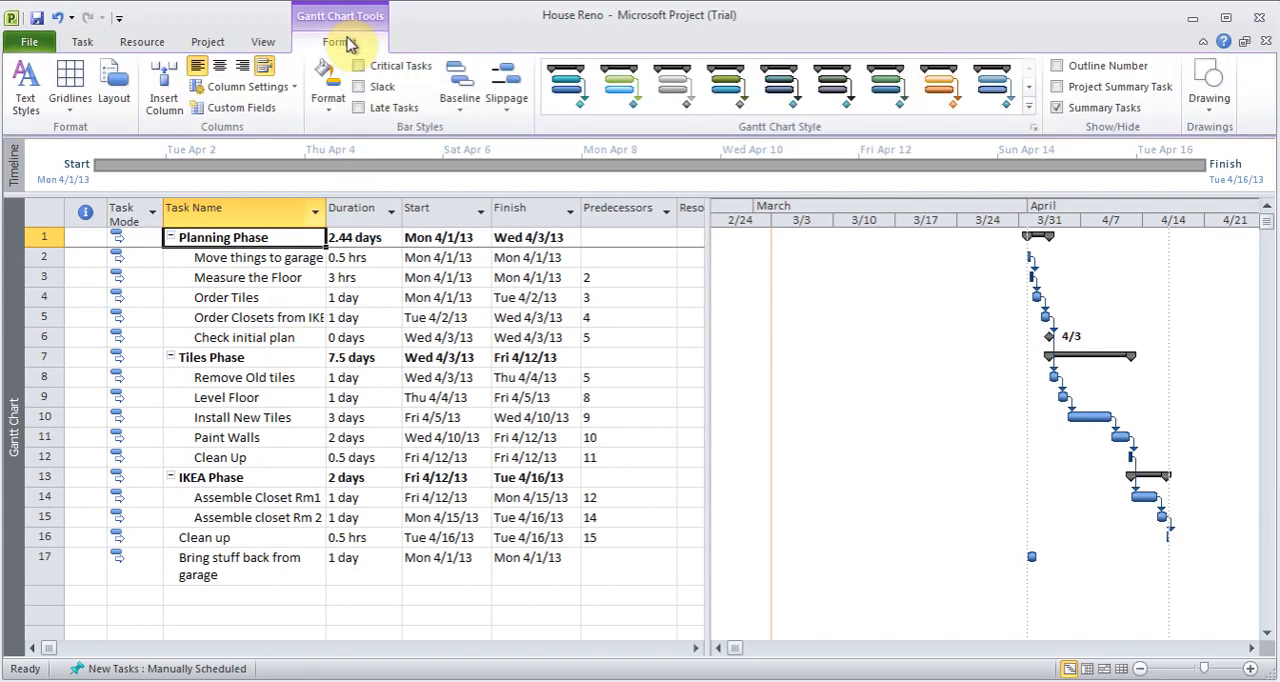
click(1058, 87)
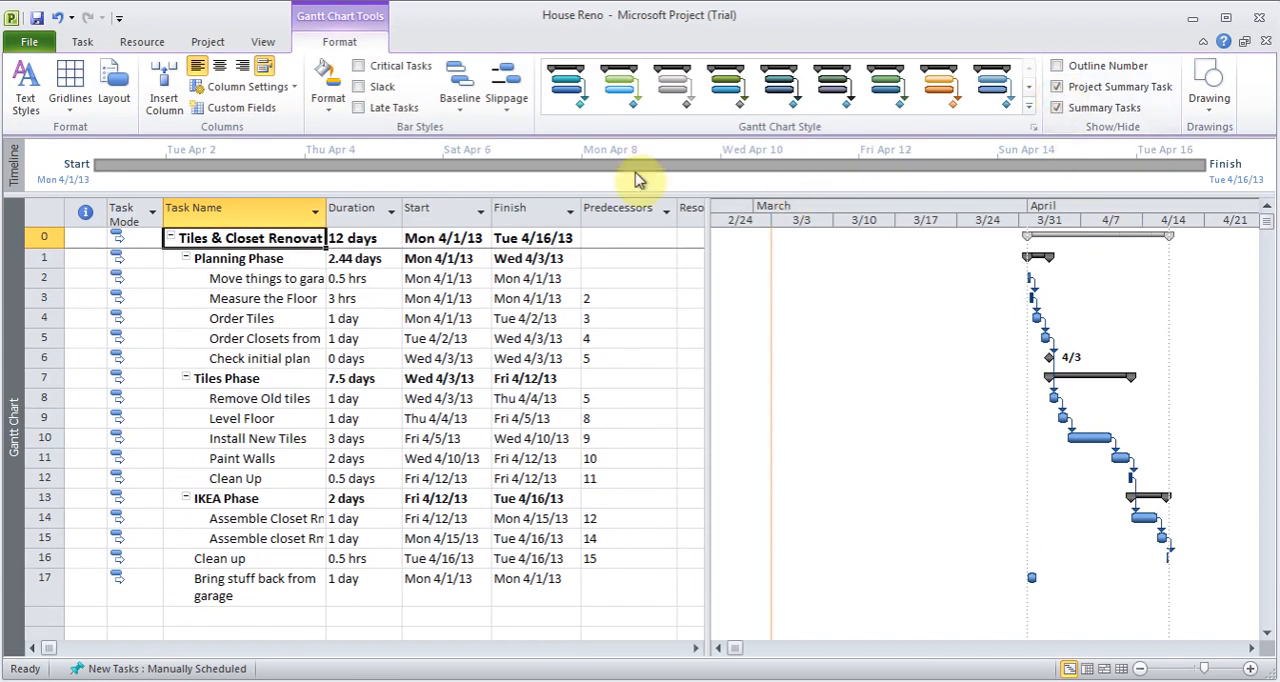
click(243, 241)
key(Escape)
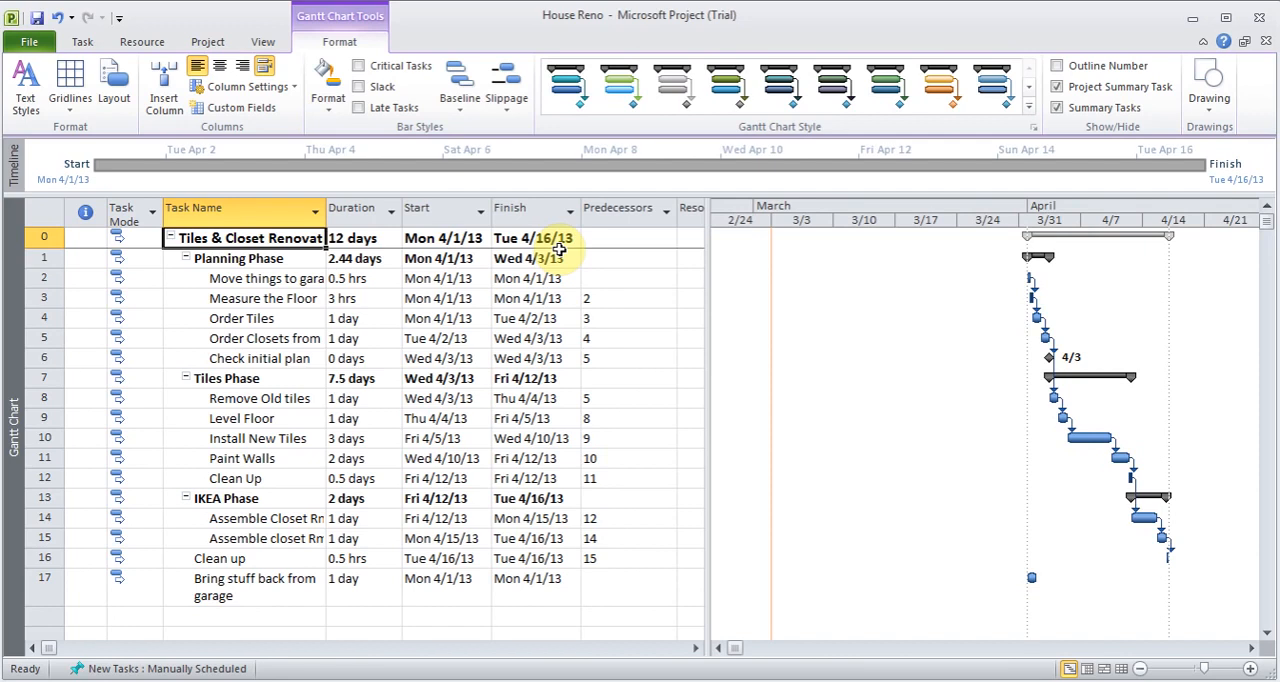
- Examine the predecessor details in the task information of Move things to garage, and close them without changes
click(84, 41)
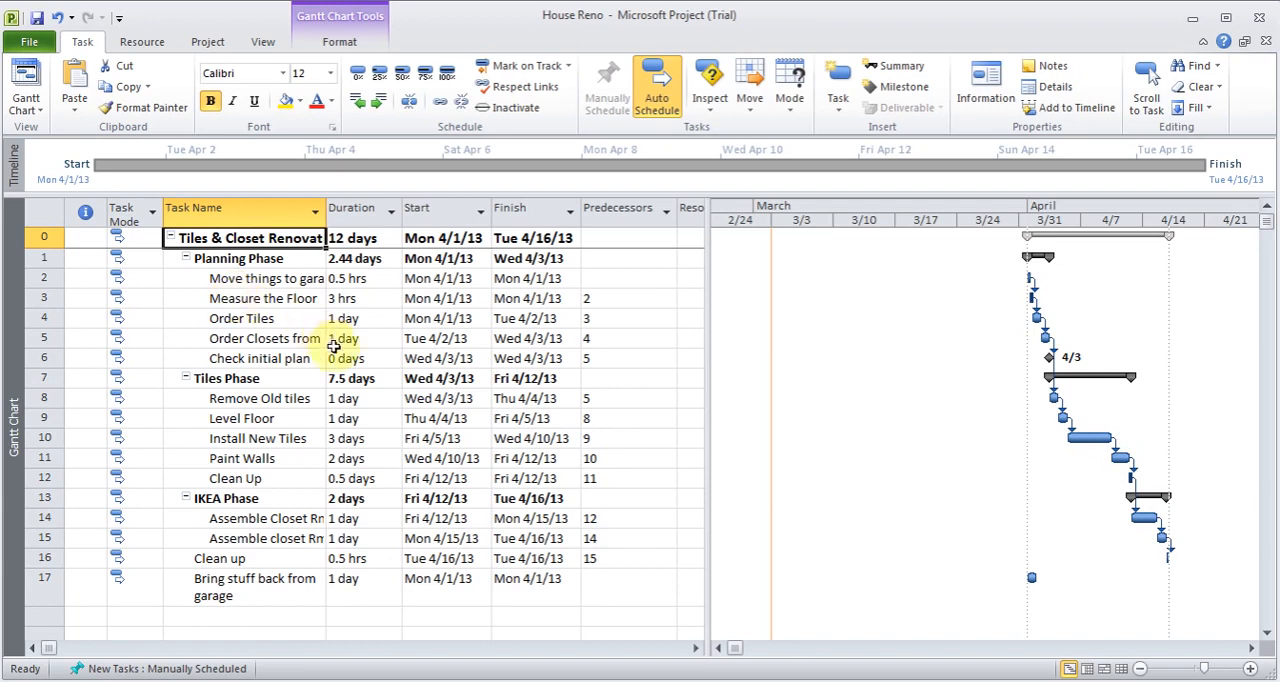
click(270, 279)
double_click(279, 283)
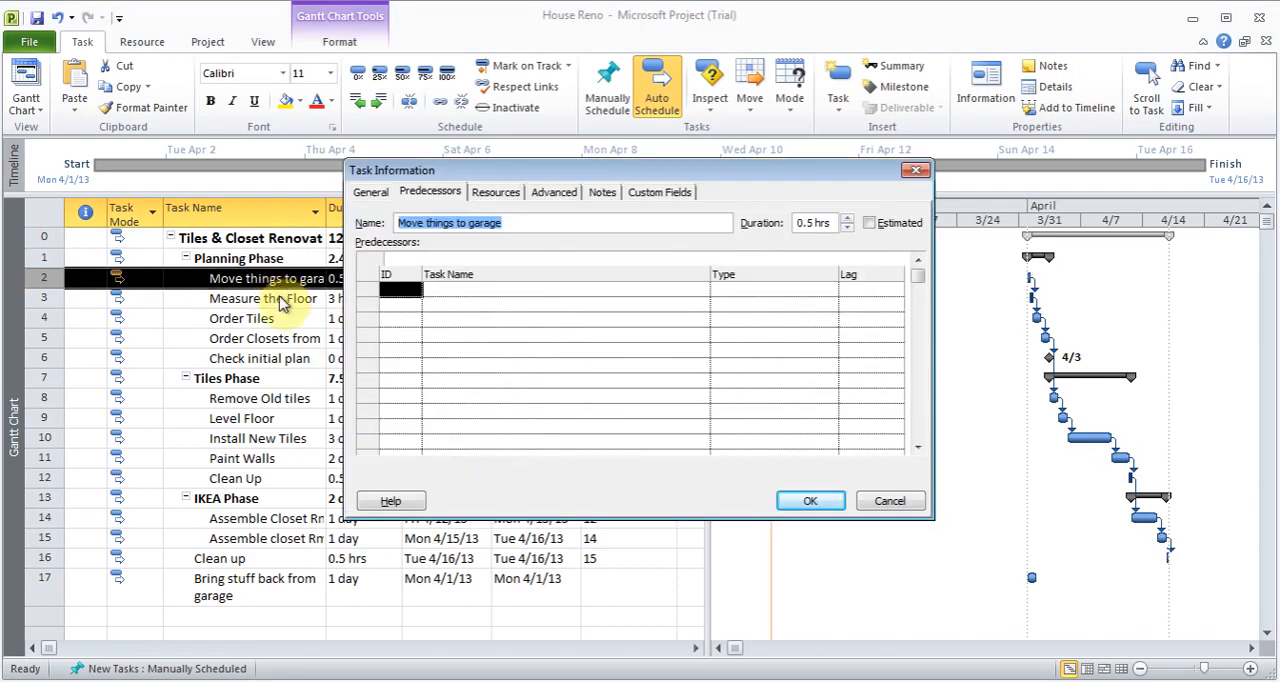
click(890, 502)
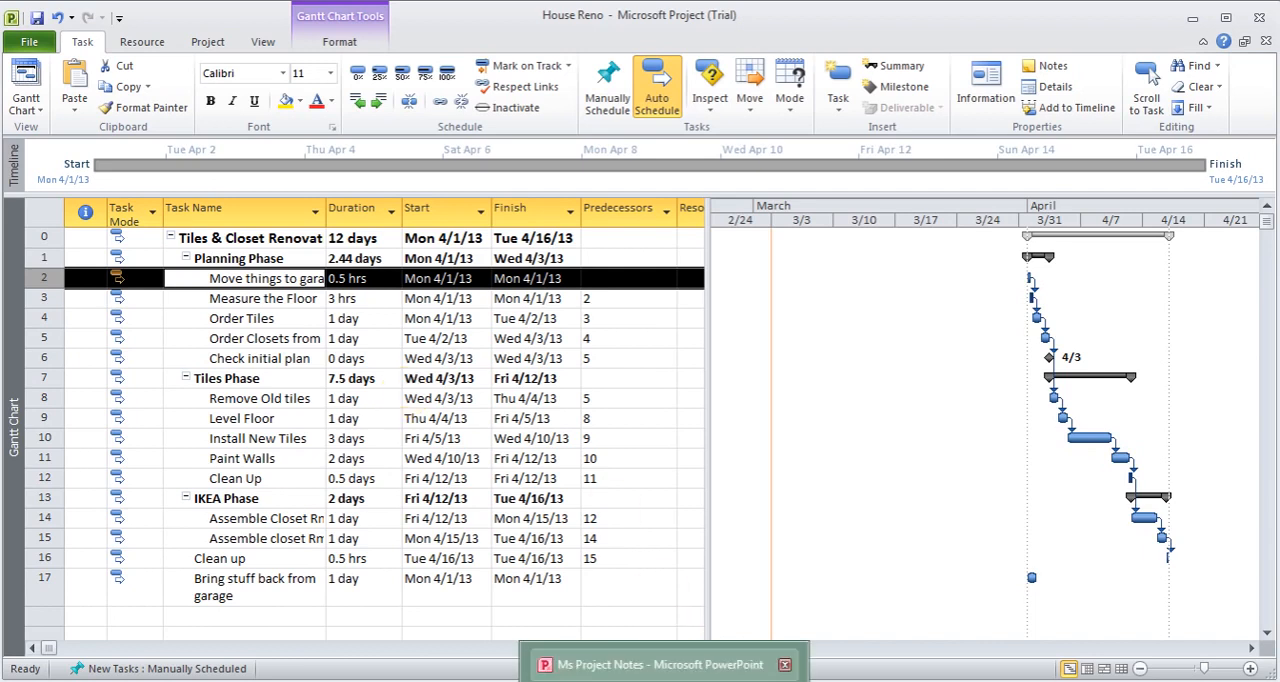
- Switch to the Ms Project Notes presentation in PowerPoint and view the Task Dependency slide
click(660, 668)
click(60, 210)
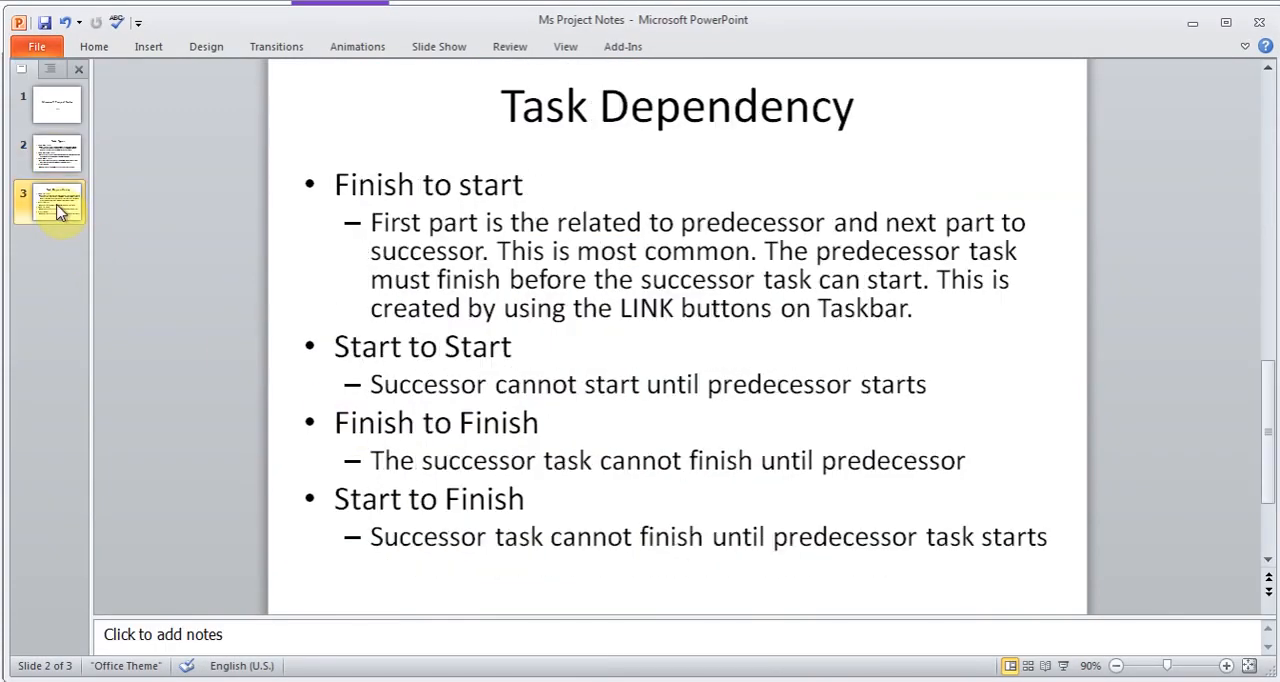
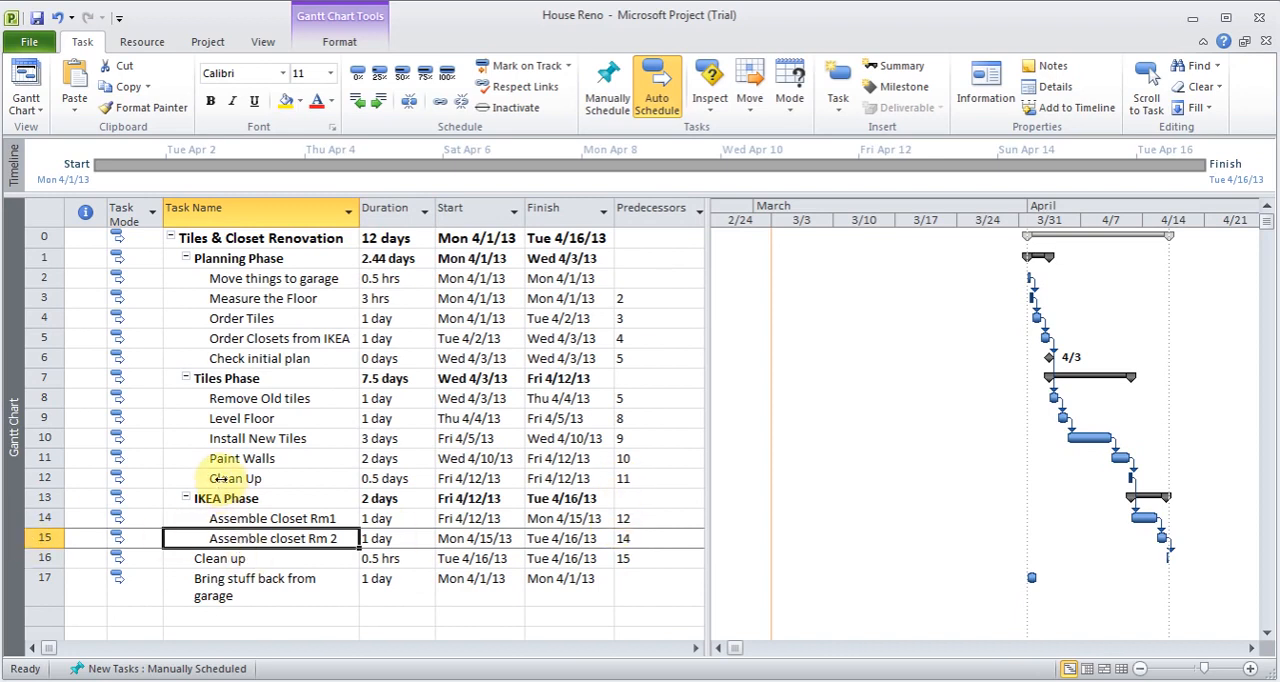
- Change the dependency of Assemble closet Rm 2 on Assemble Closet Rm1 to Start-to-Start (SS)
double_click(270, 541)
click(770, 292)
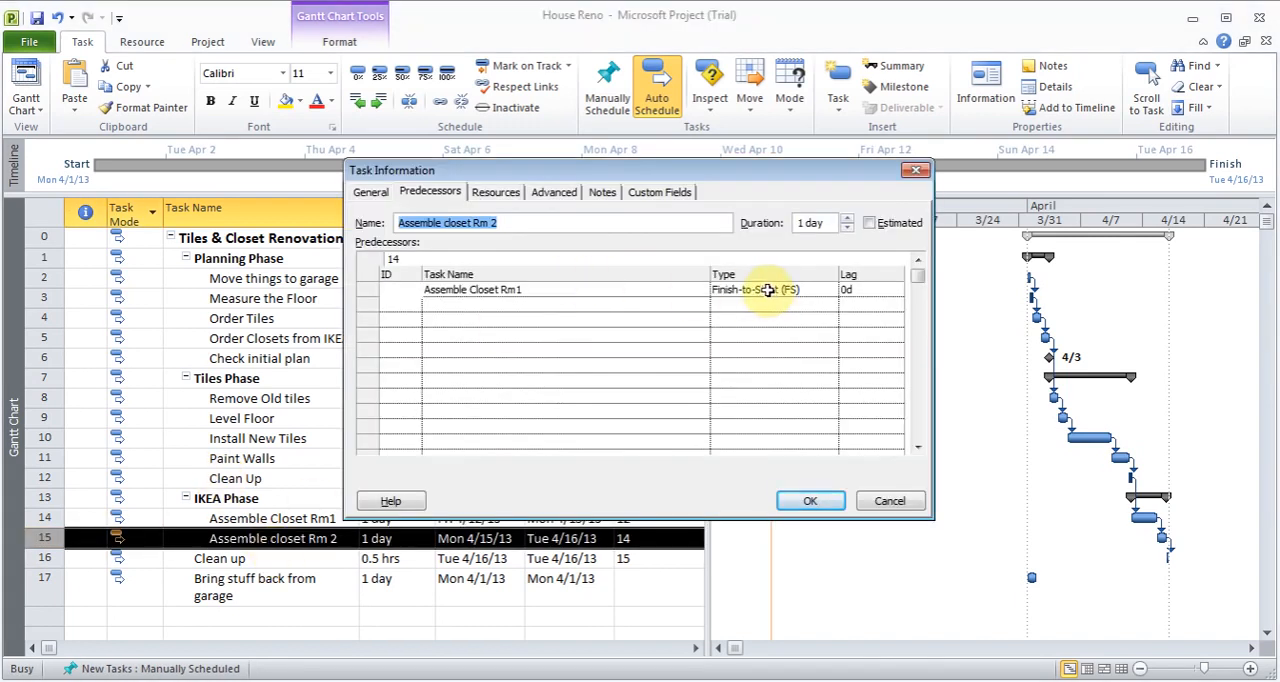
click(831, 291)
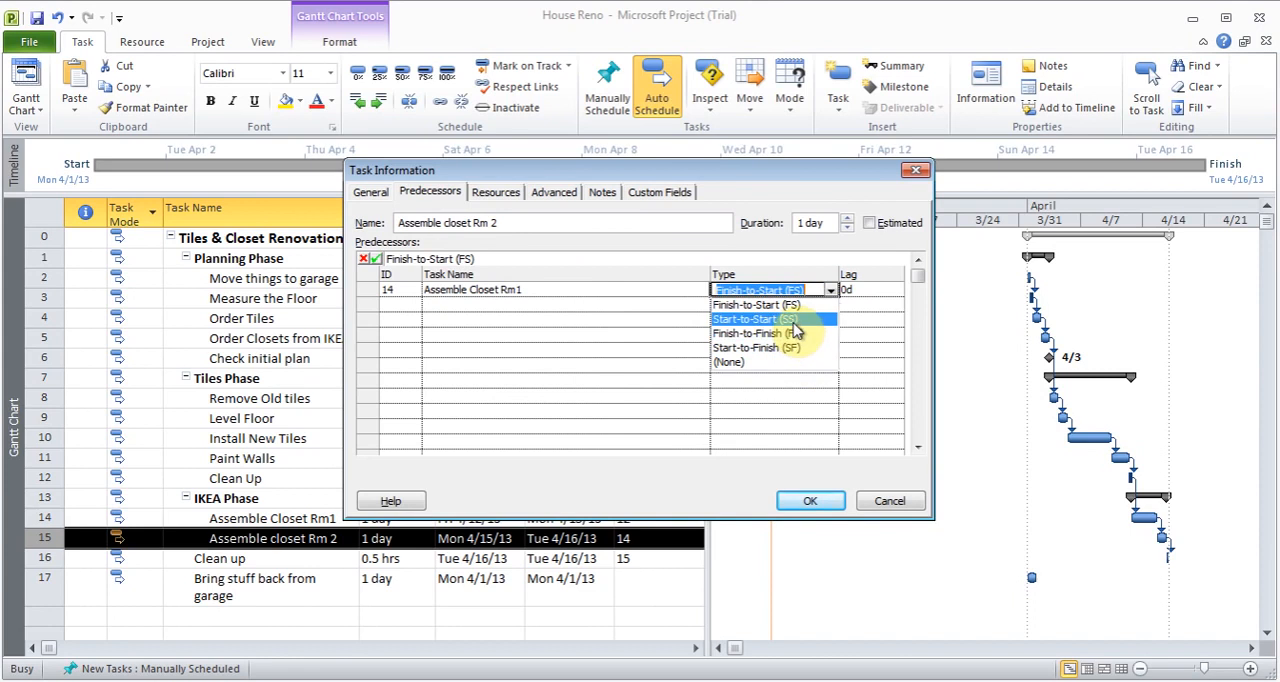
click(797, 333)
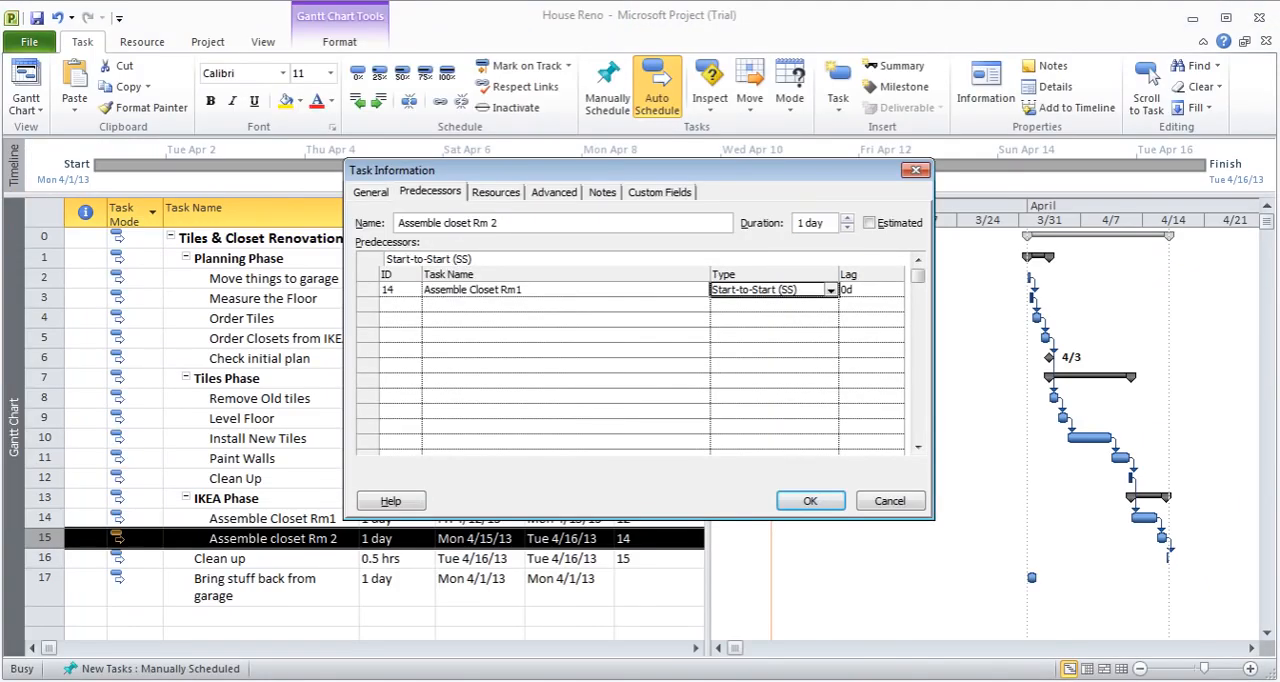
click(840, 292)
click(831, 290)
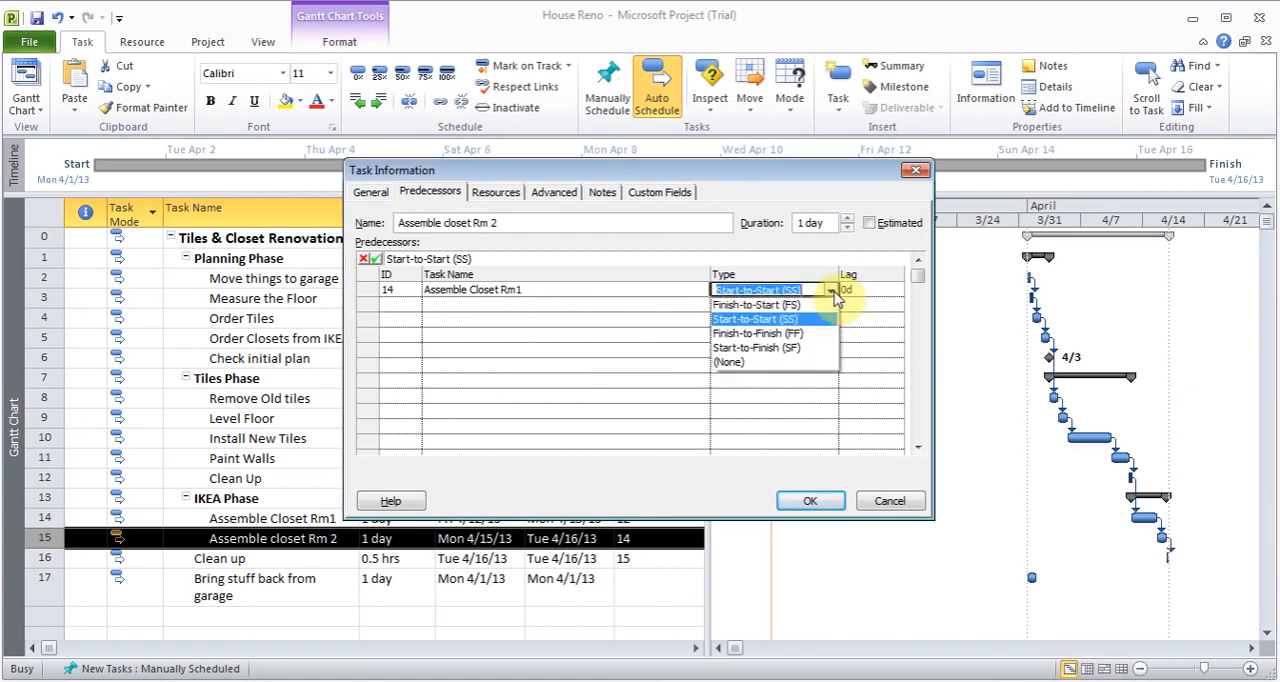
click(810, 320)
click(810, 501)
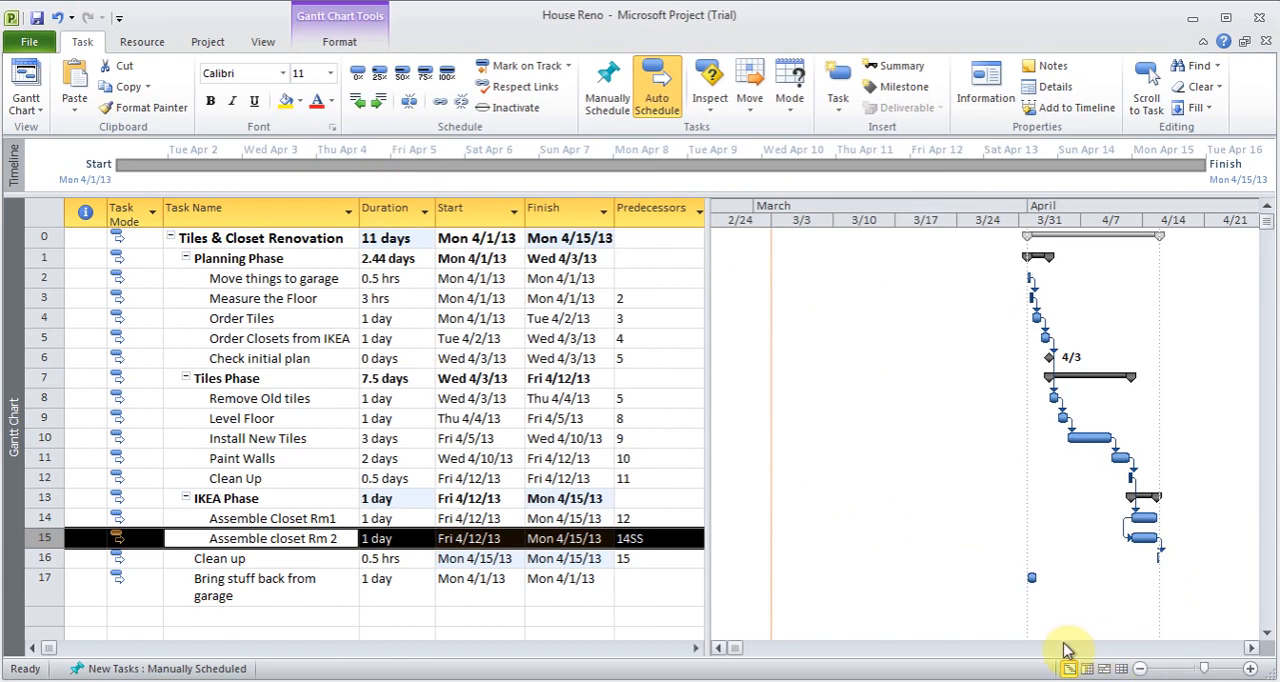
- Change the dependency of Assemble Closet Rm1 on its predecessor Clean Up to Start-to-Start (SS)
click(1253, 649)
click(1253, 649)
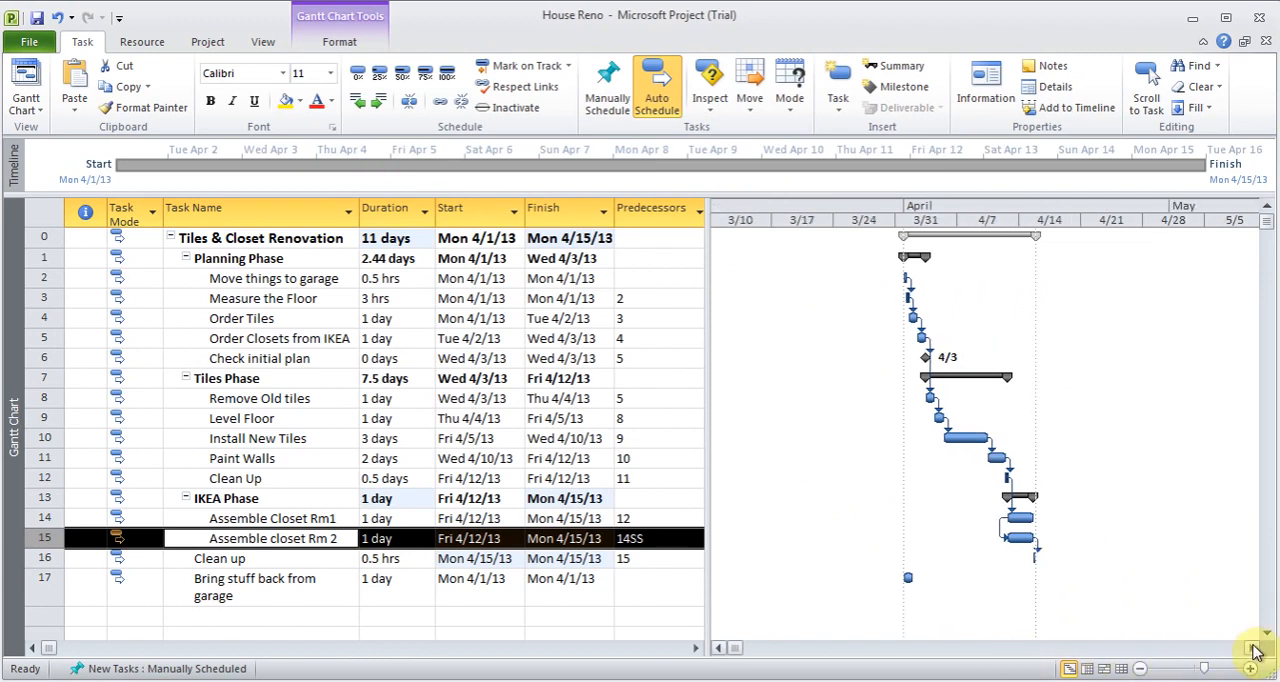
click(1250, 668)
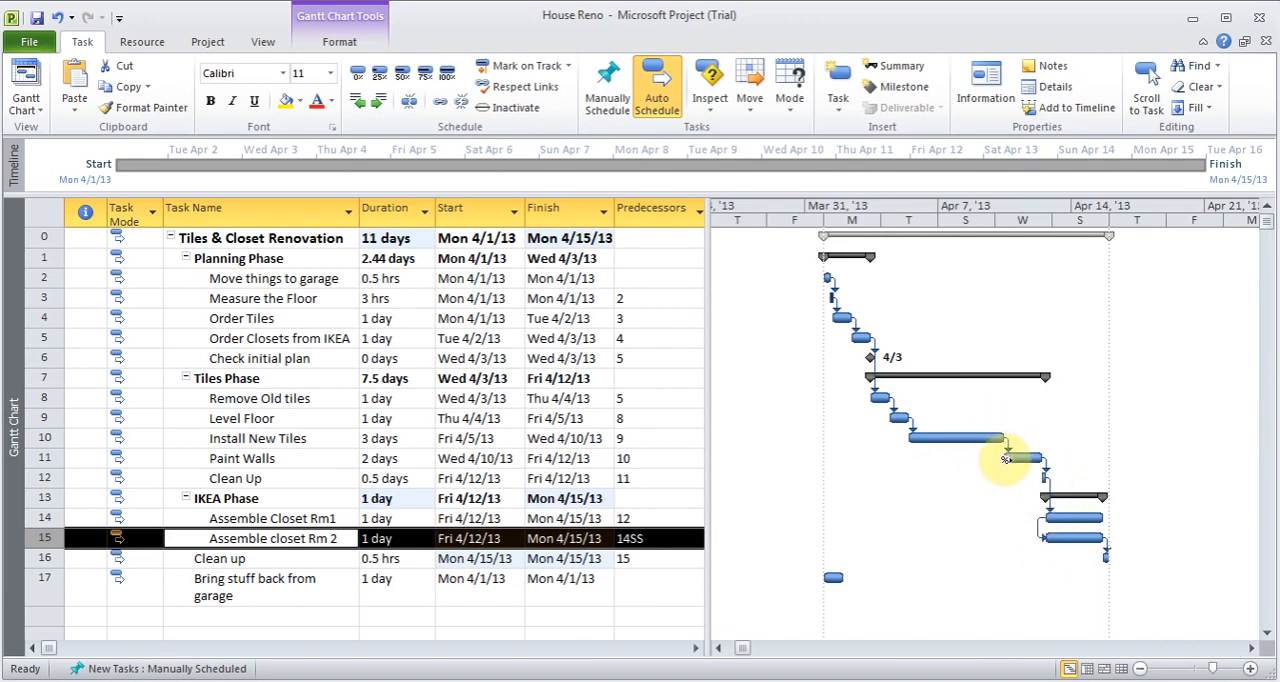
mouse_move(1006, 459)
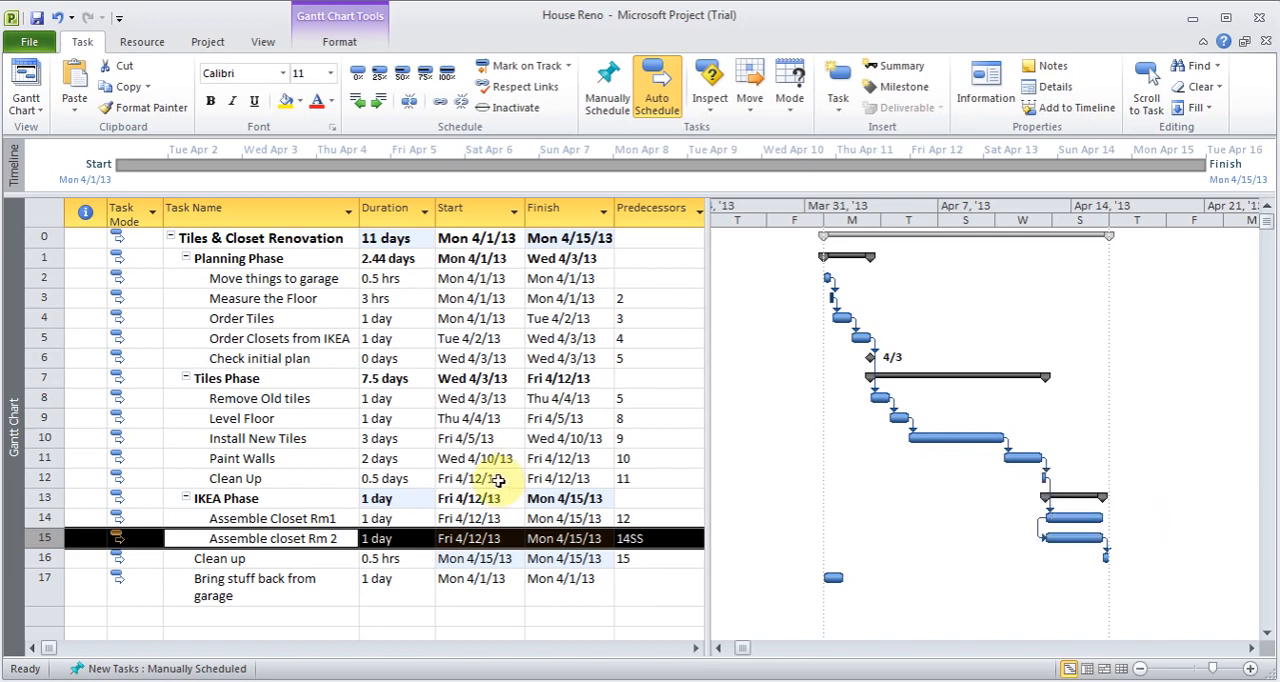
double_click(288, 519)
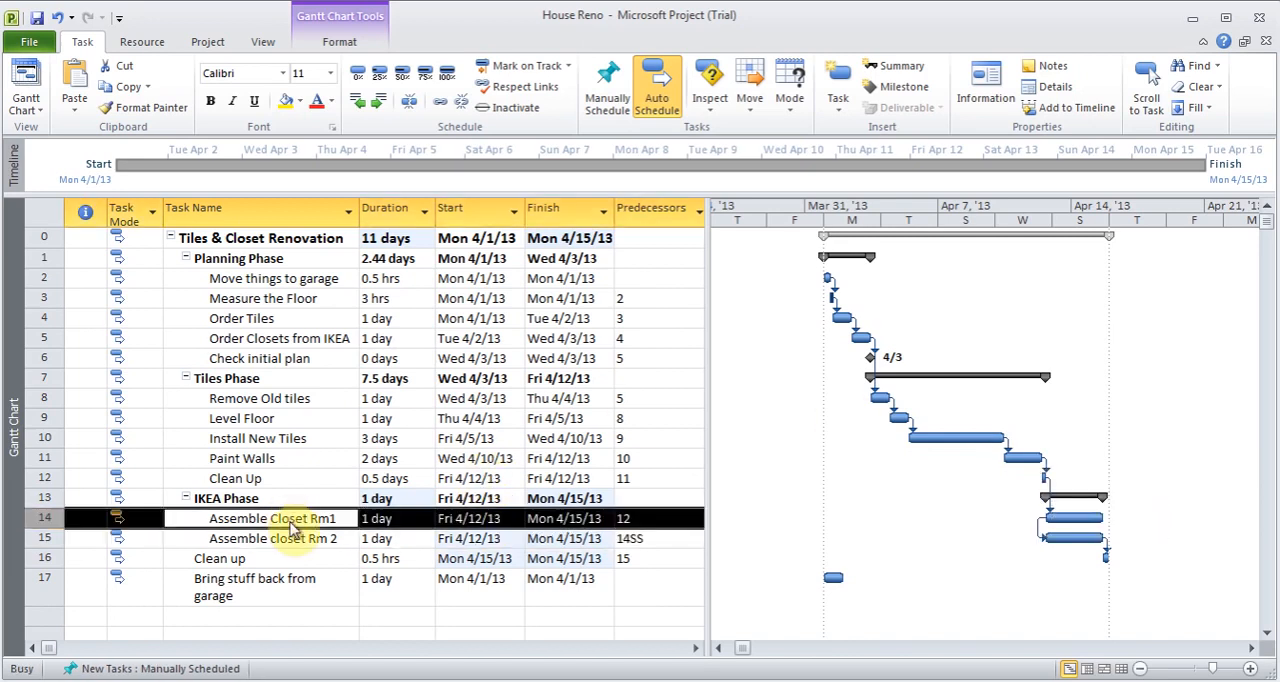
click(761, 290)
click(830, 289)
click(790, 319)
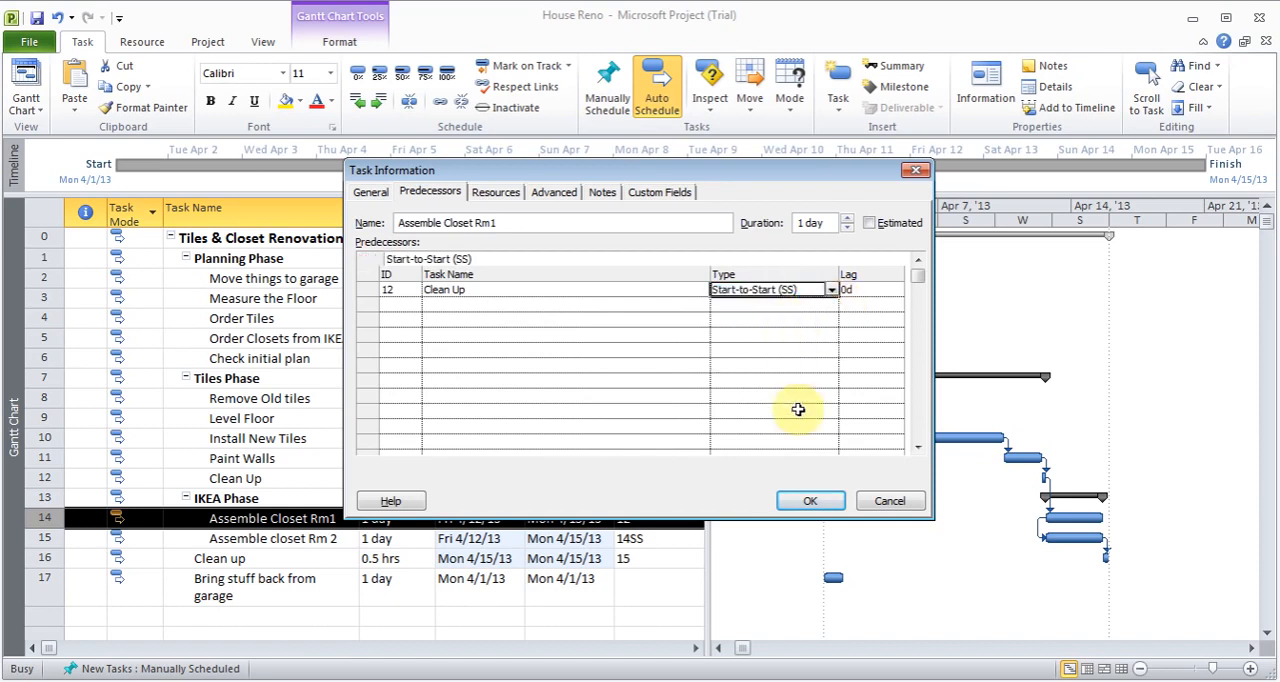
click(806, 500)
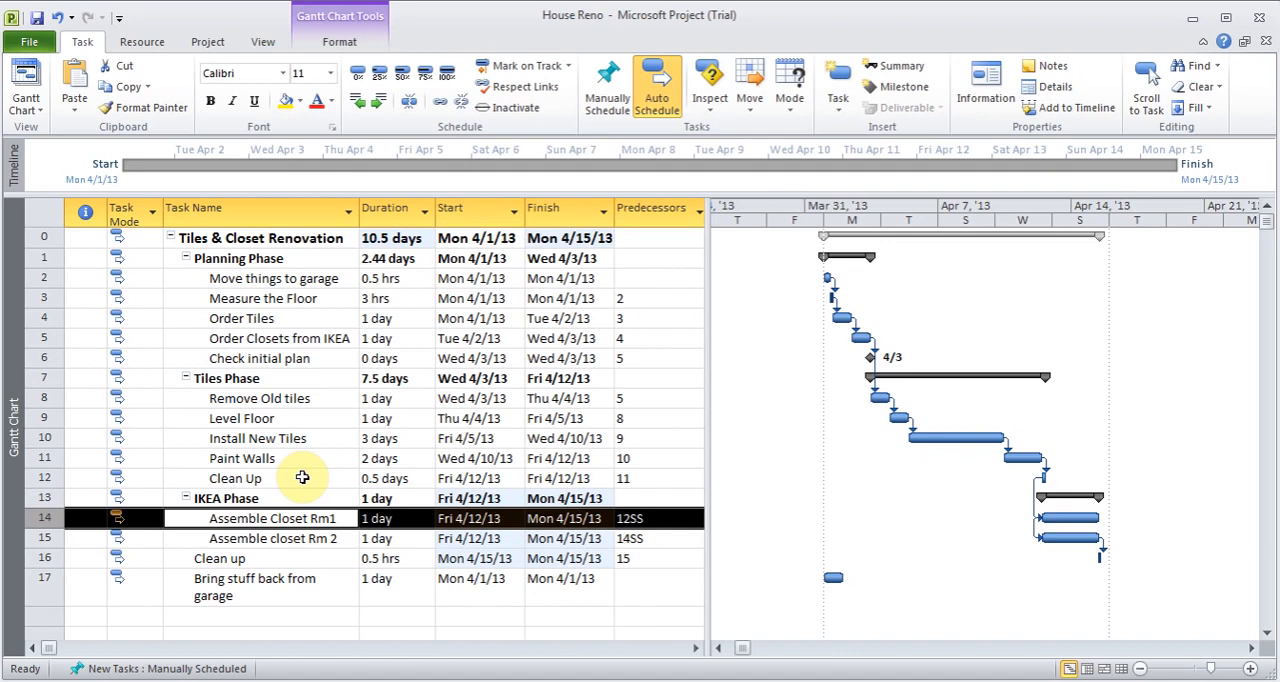
- Link the final Clean up task to Bring stuff back from garage as consecutive tasks
click(40, 560)
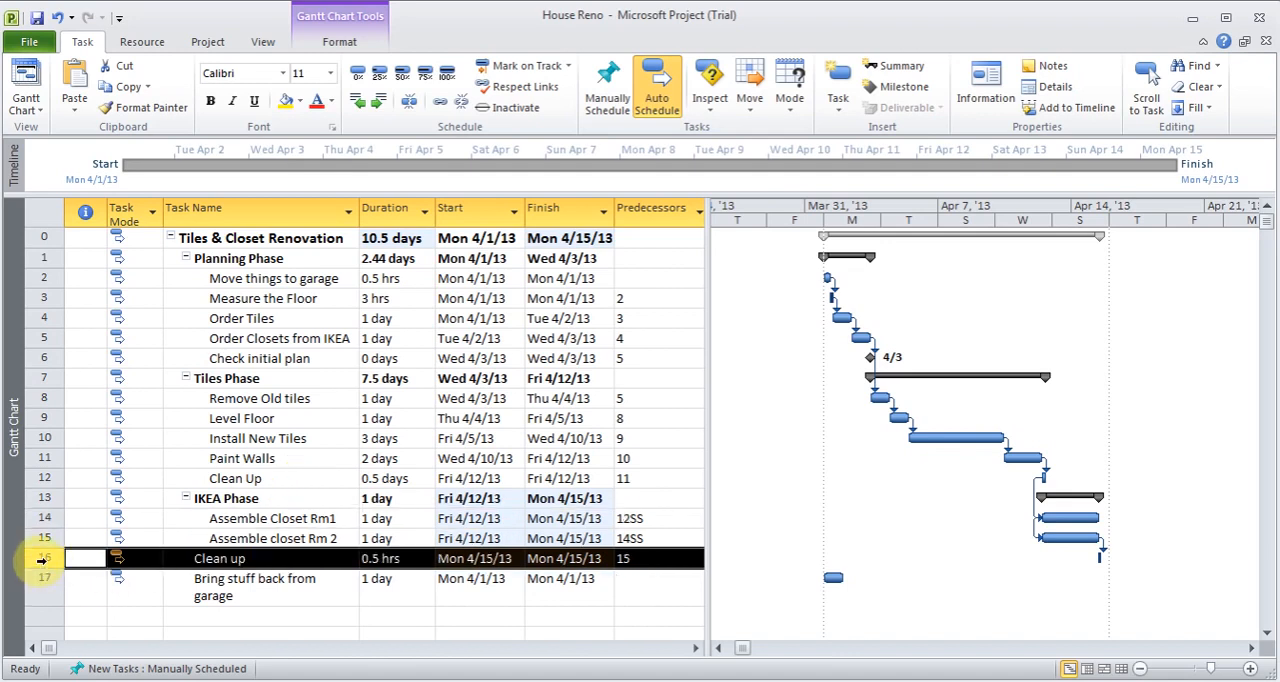
drag(40, 560, 40, 580)
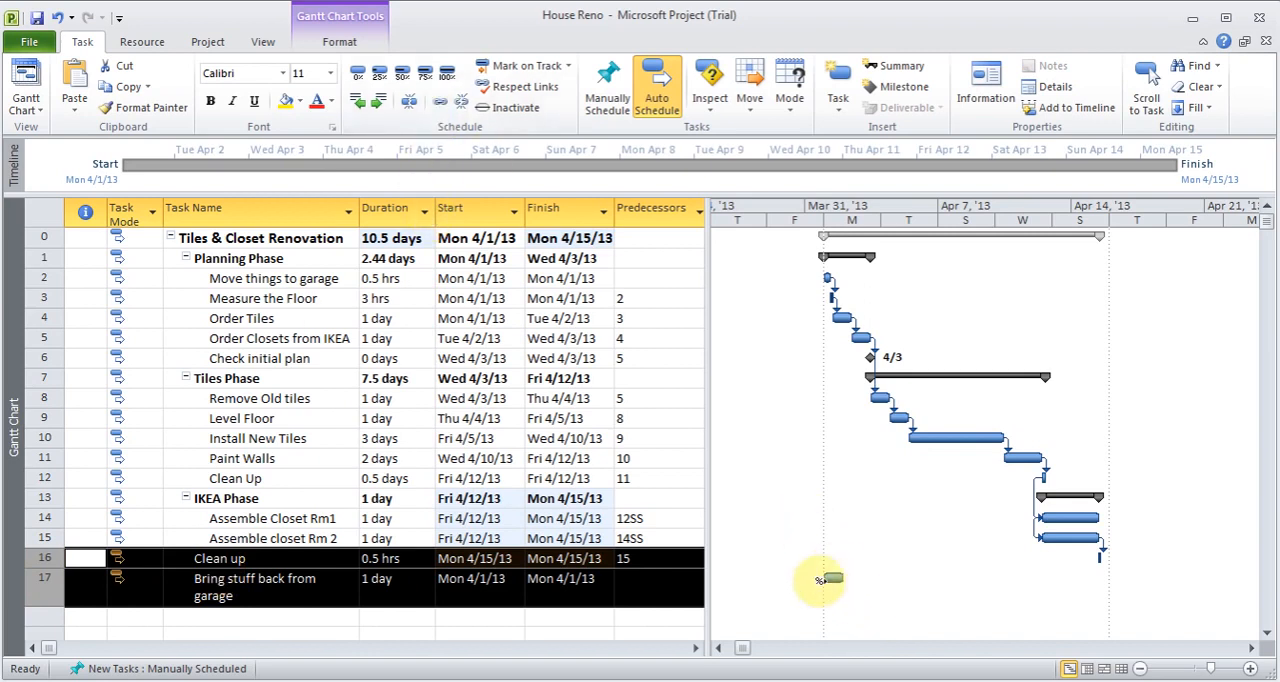
click(438, 104)
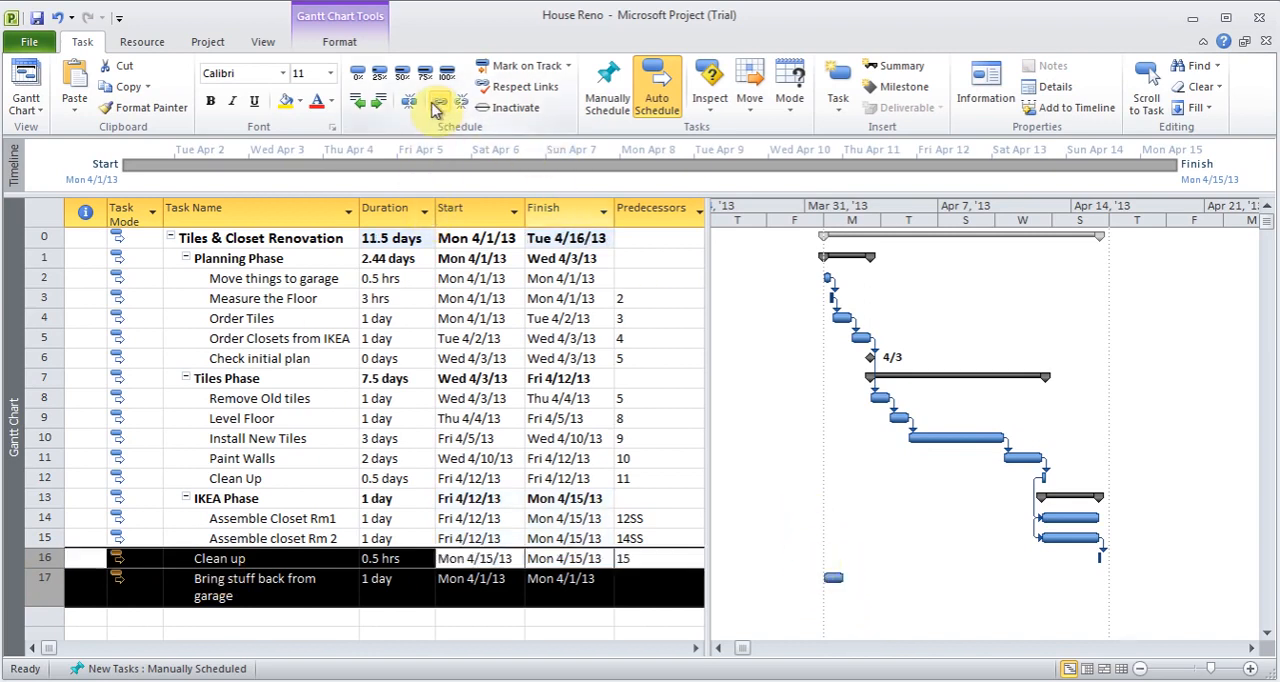
click(417, 590)
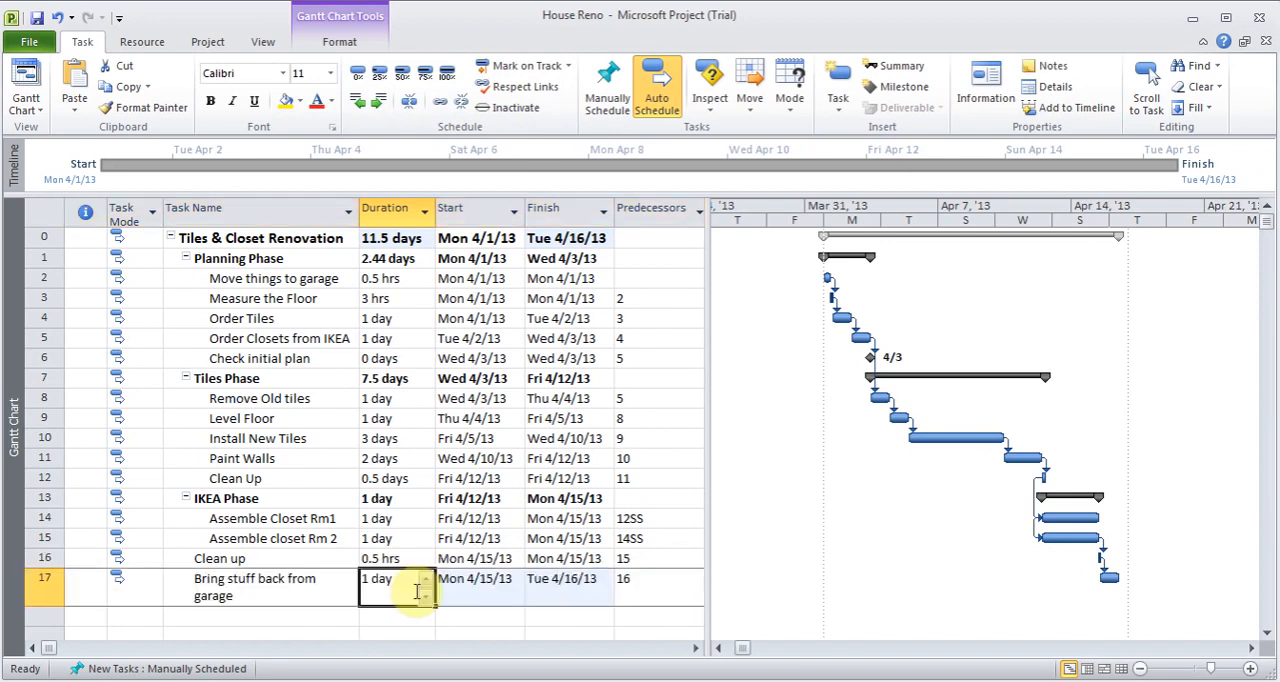
- Review the Task Dependency slide in the PowerPoint notes and return to the House Reno project in Microsoft Project
click(655, 681)
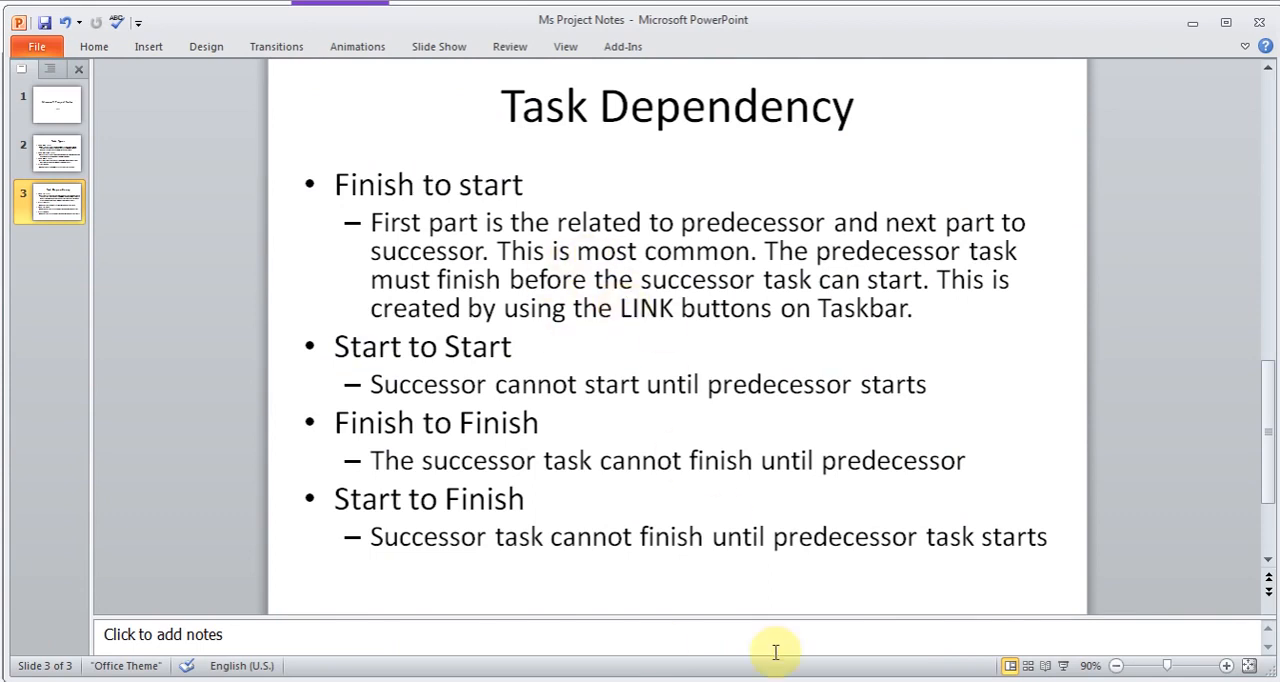
mouse_move(805, 680)
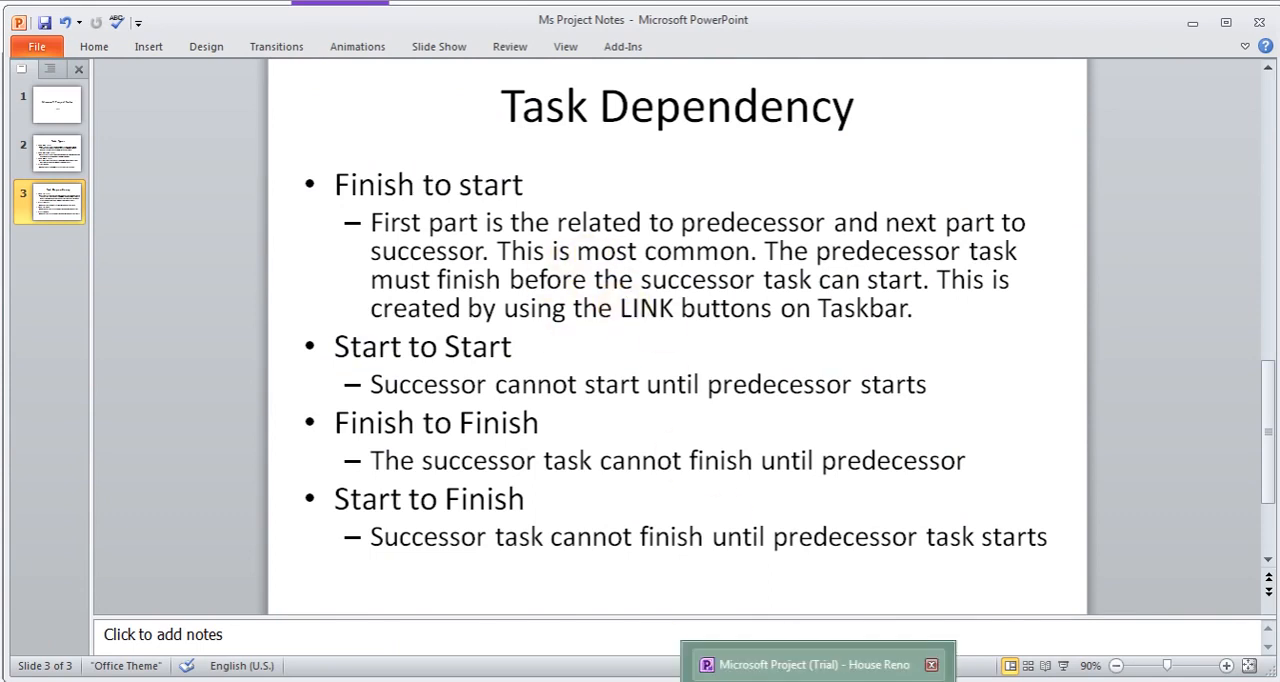
click(805, 664)
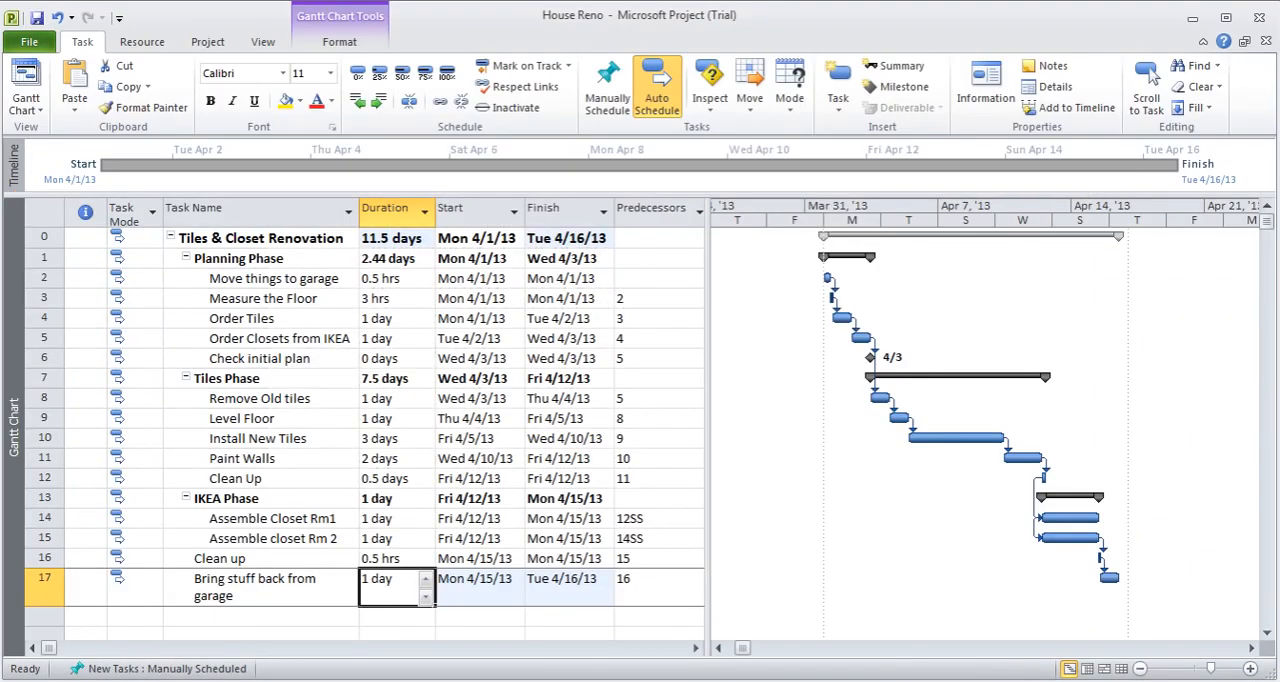
- Add a lag of 2d to the Finish-to-Start dependency of Paint Walls on Install New Tiles
double_click(310, 460)
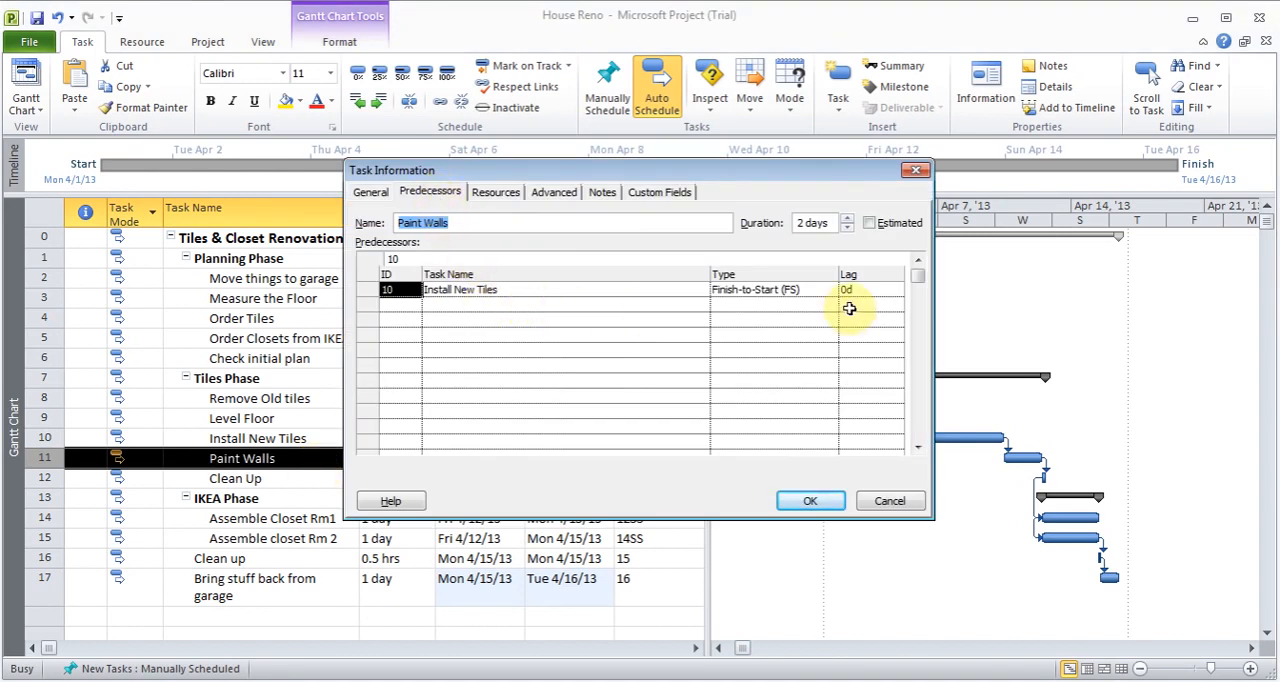
click(880, 290)
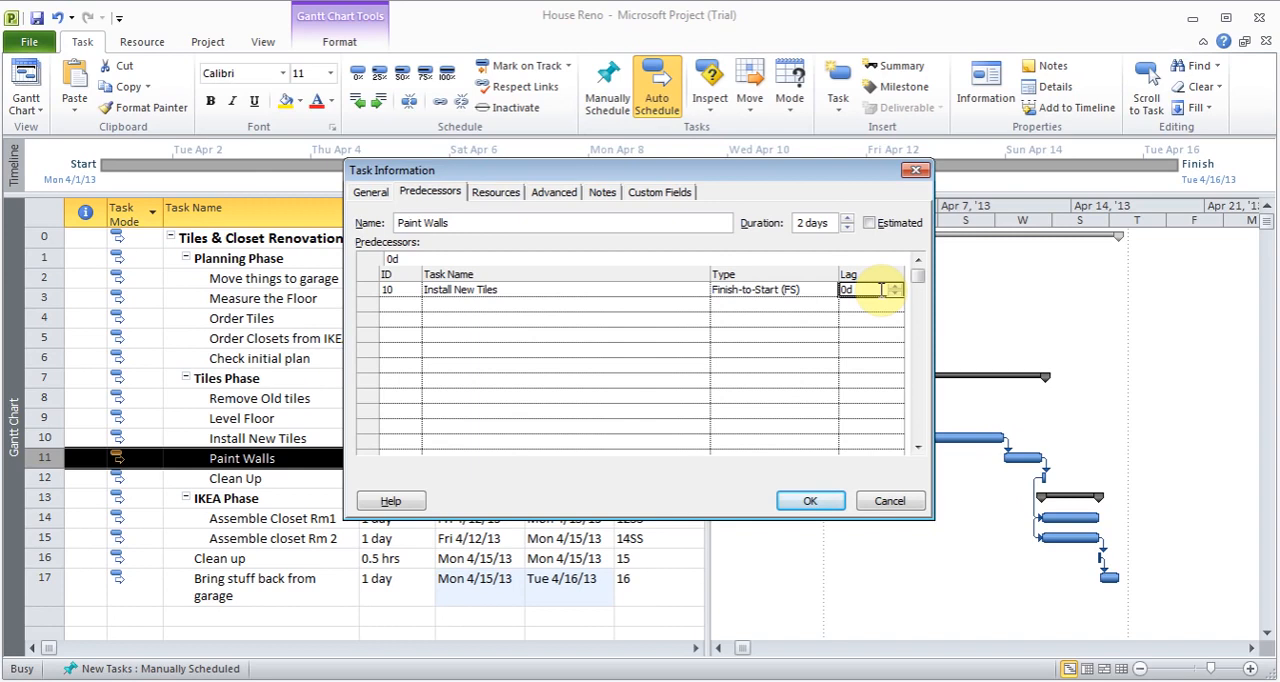
text(2d)
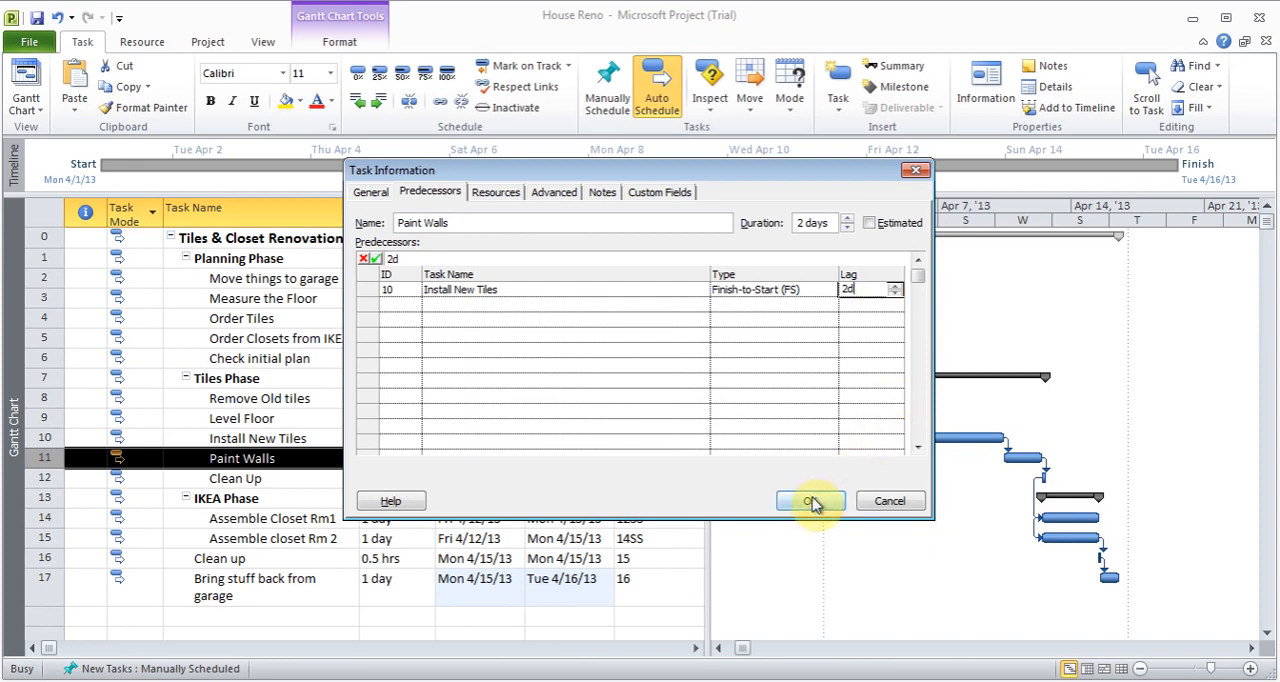
drag(749, 171, 720, 47)
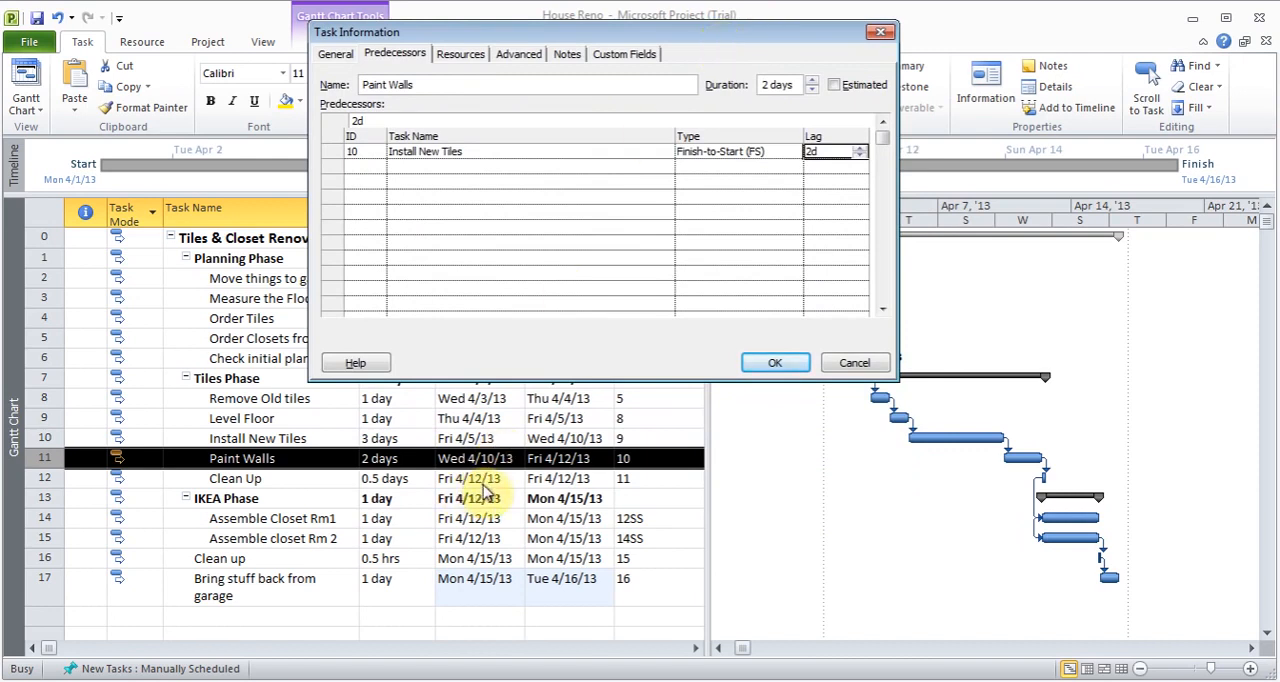
click(790, 366)
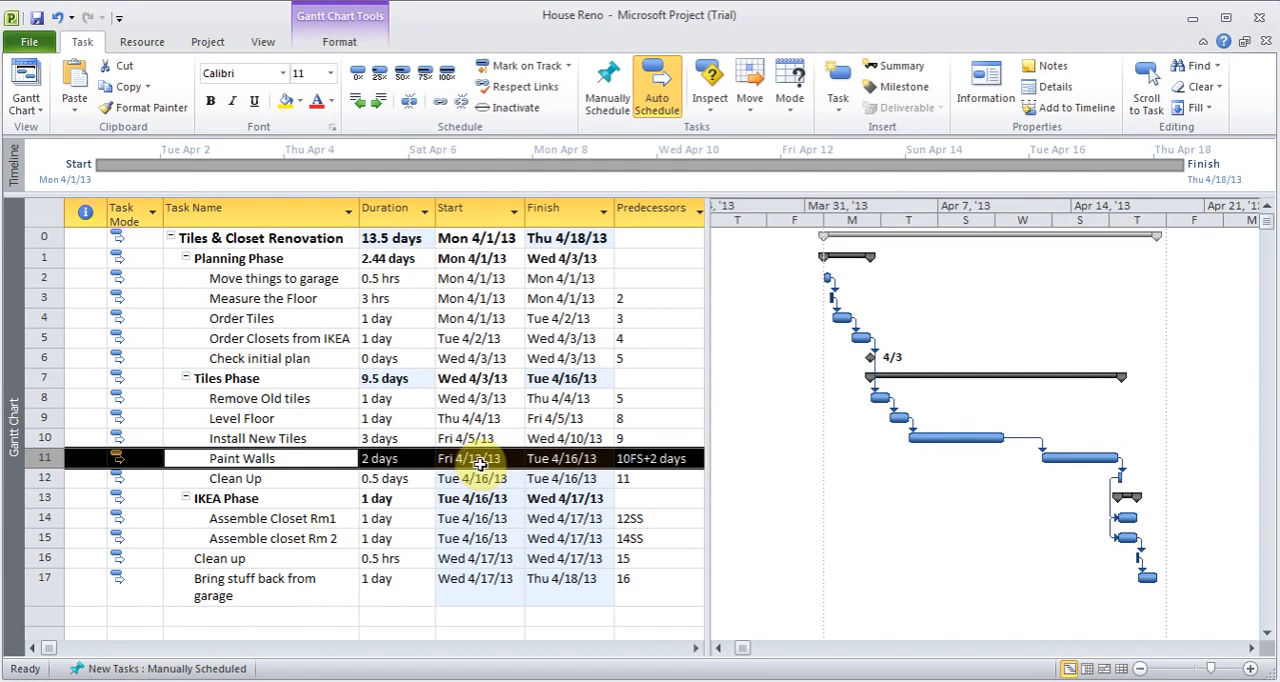
click(668, 455)
click(662, 460)
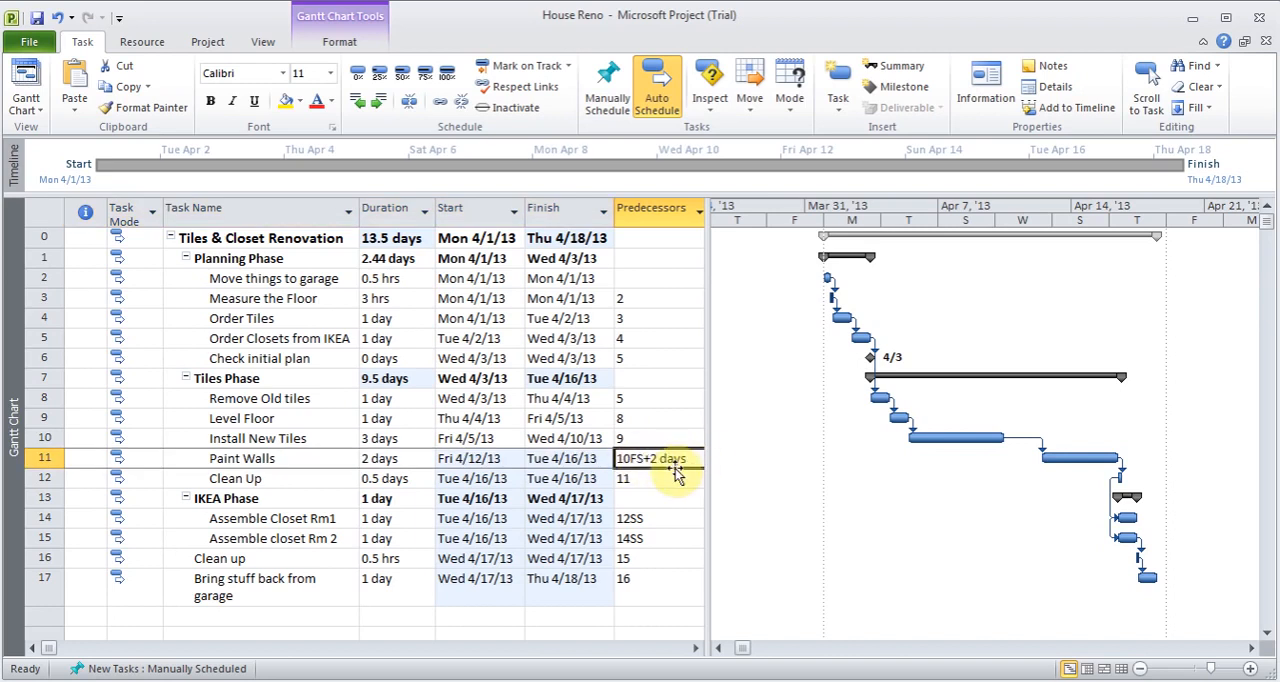
click(297, 460)
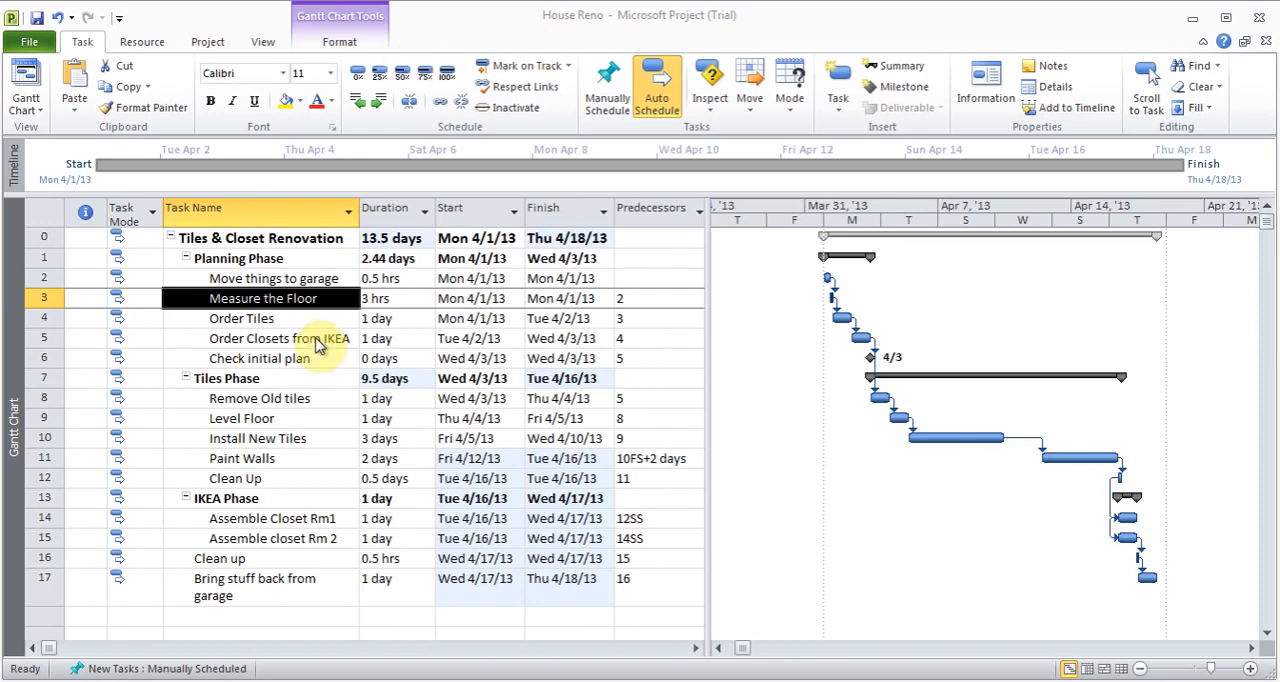
- Open the advanced task information of Order Tiles, and switch to the Tasks Types slide in PowerPoint
double_click(278, 326)
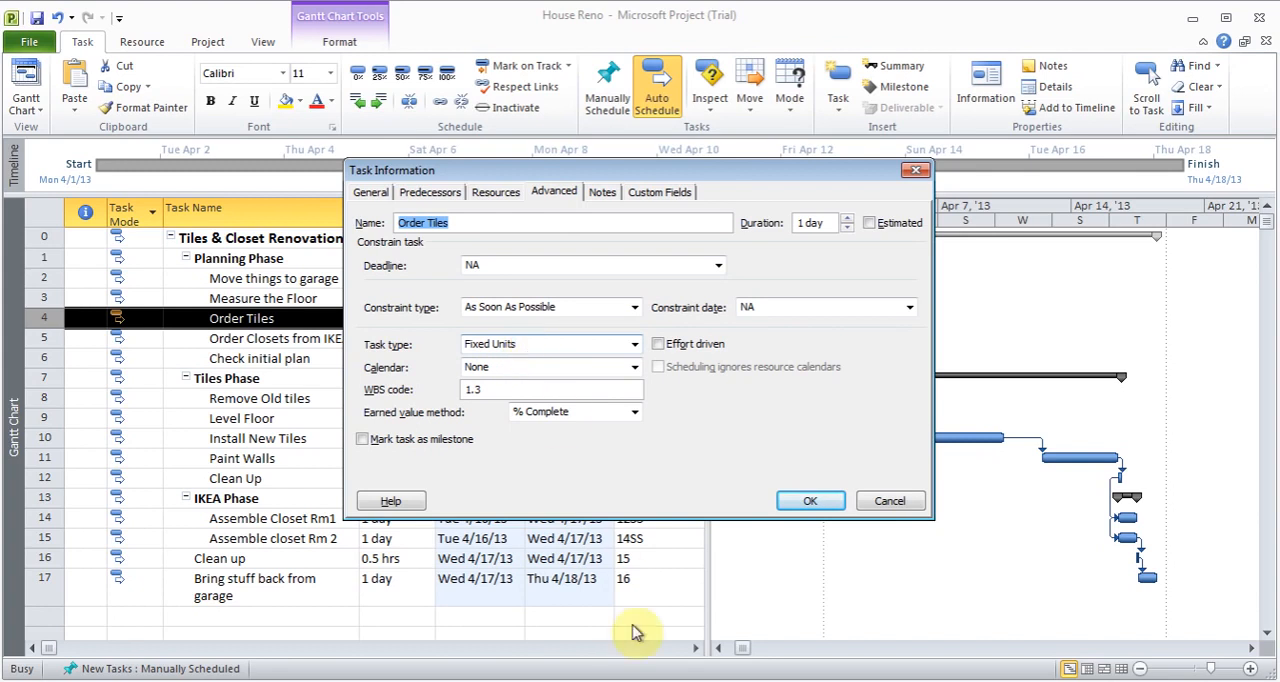
click(662, 680)
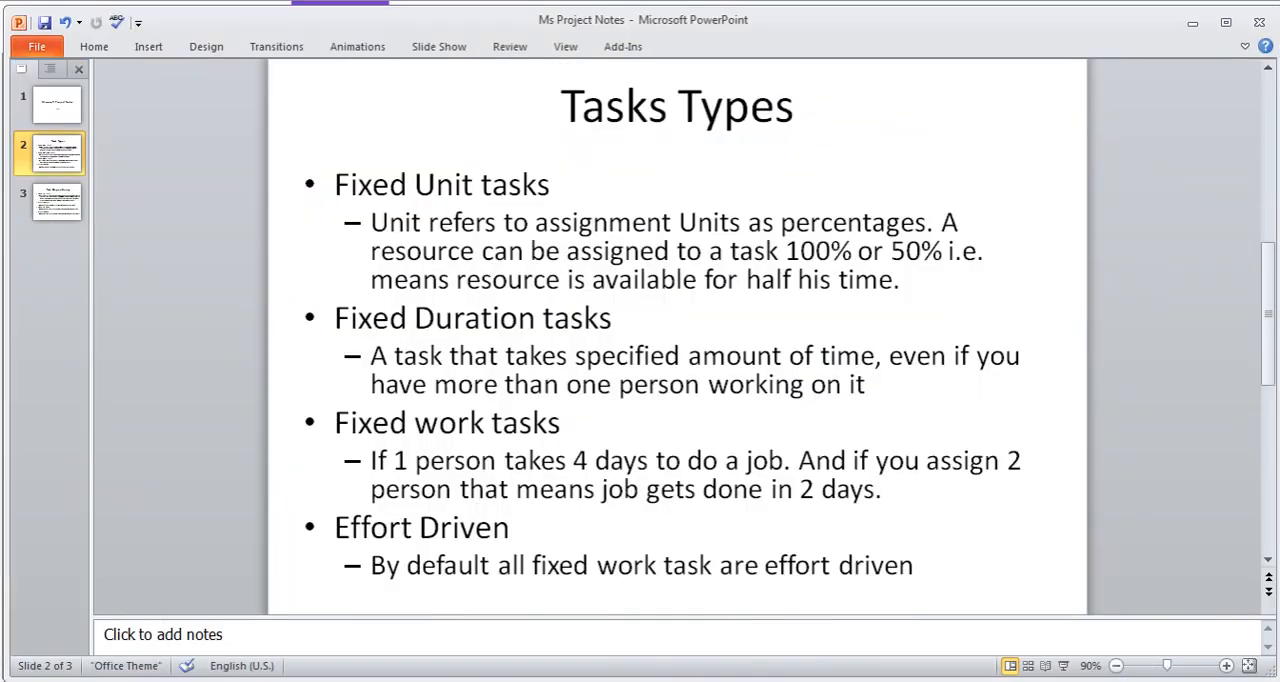
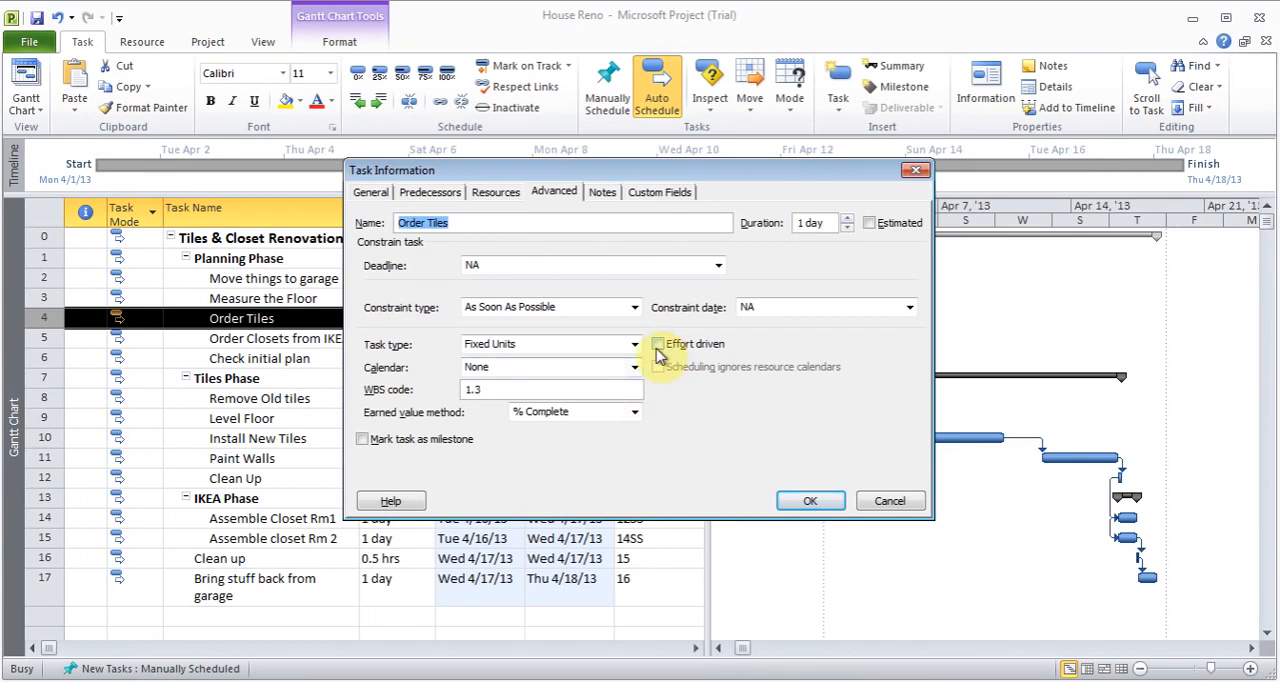
- Select Fixed Units as the task type of Order Tiles, leave it not effort driven, and accept the task information
click(658, 346)
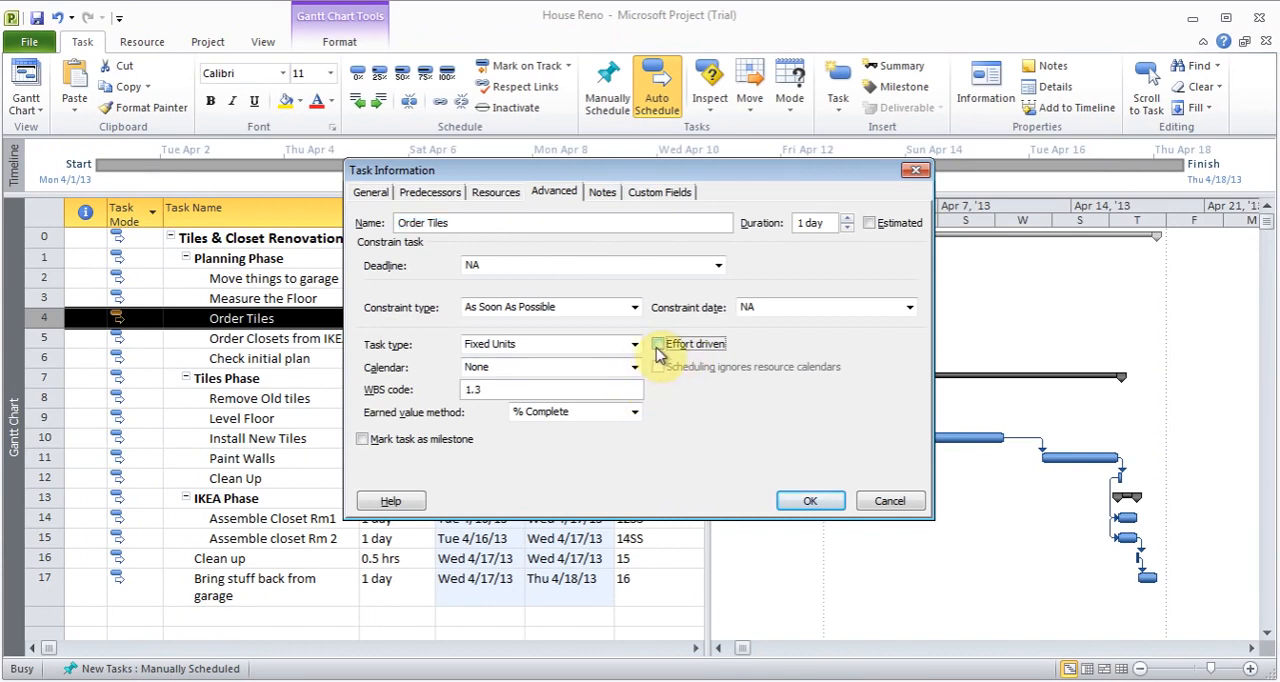
click(659, 350)
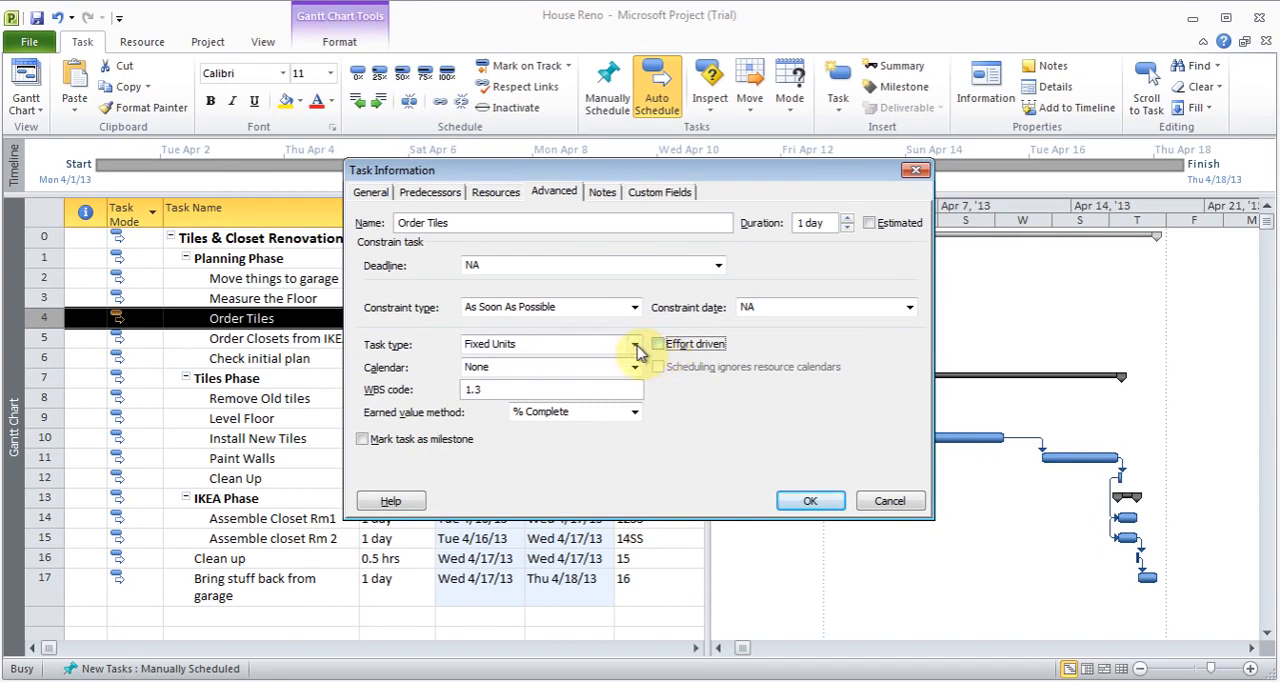
click(634, 344)
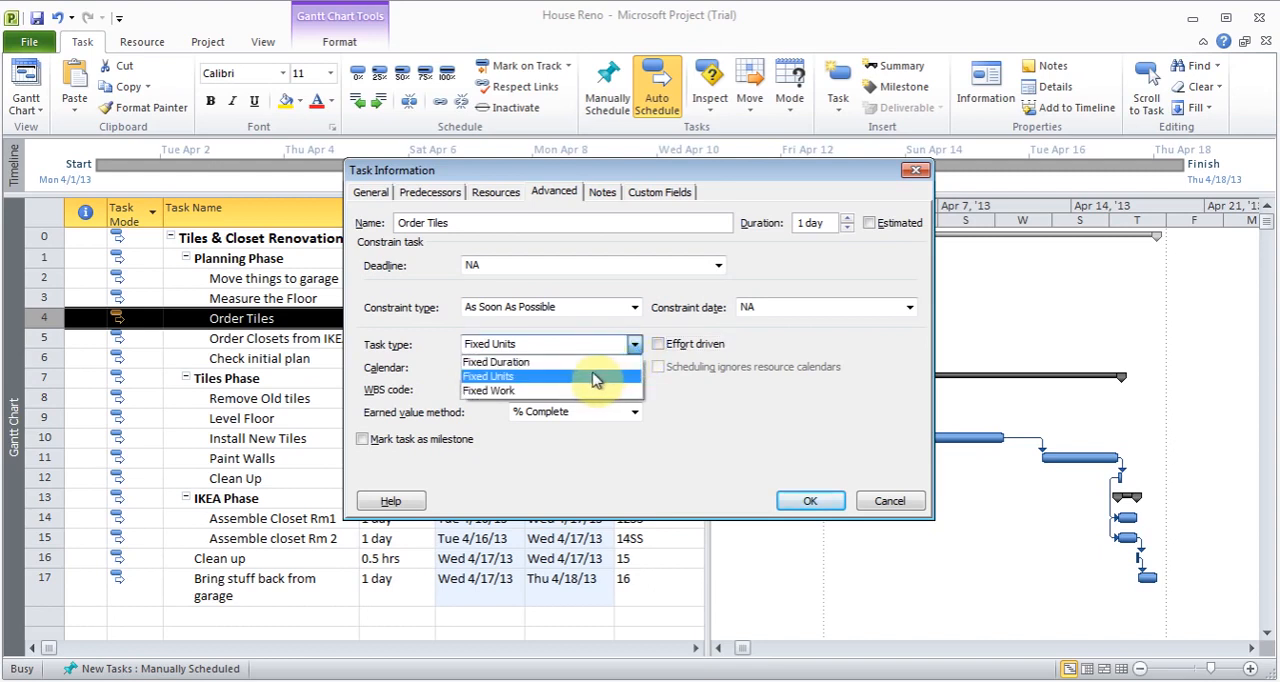
click(594, 377)
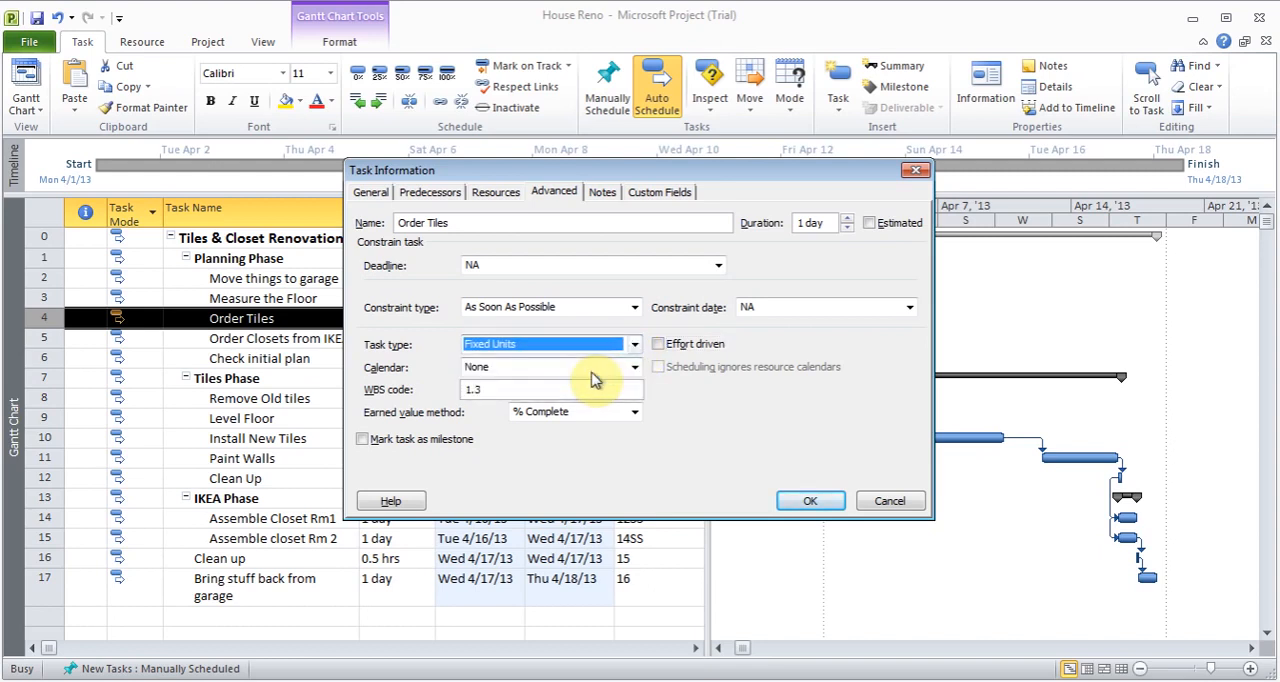
click(808, 502)
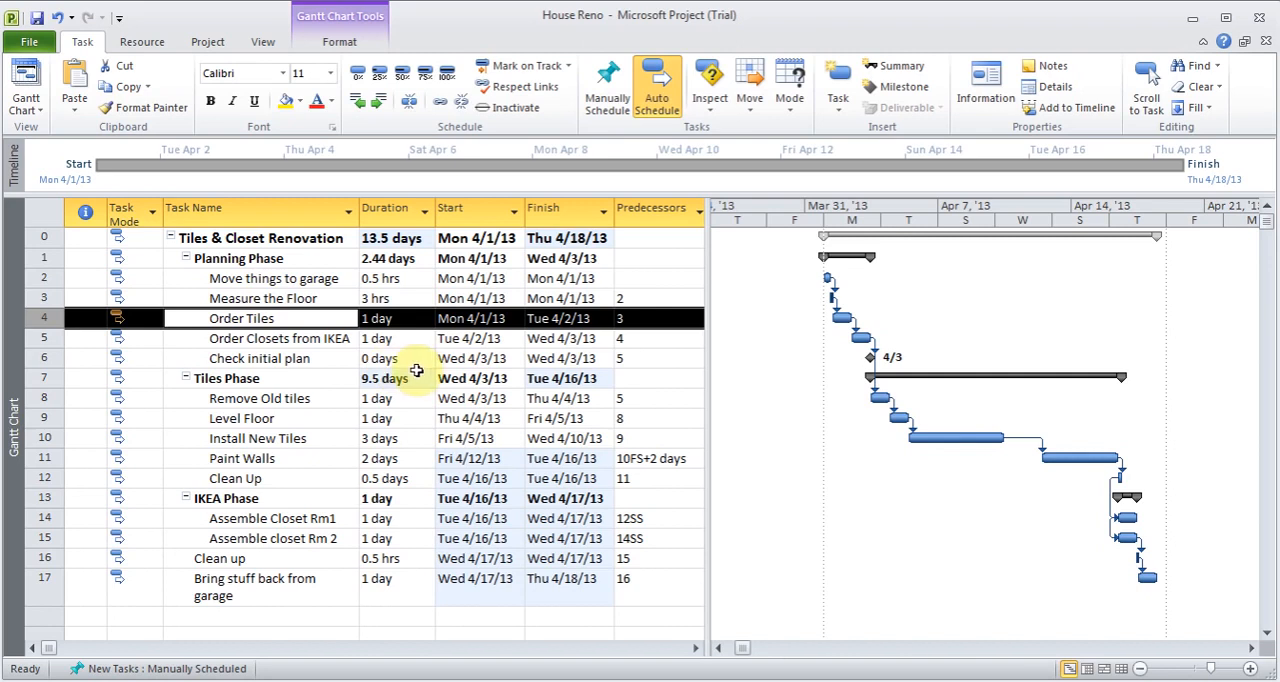
- Review the advanced task information of Check initial plan, including its milestone setting
double_click(305, 363)
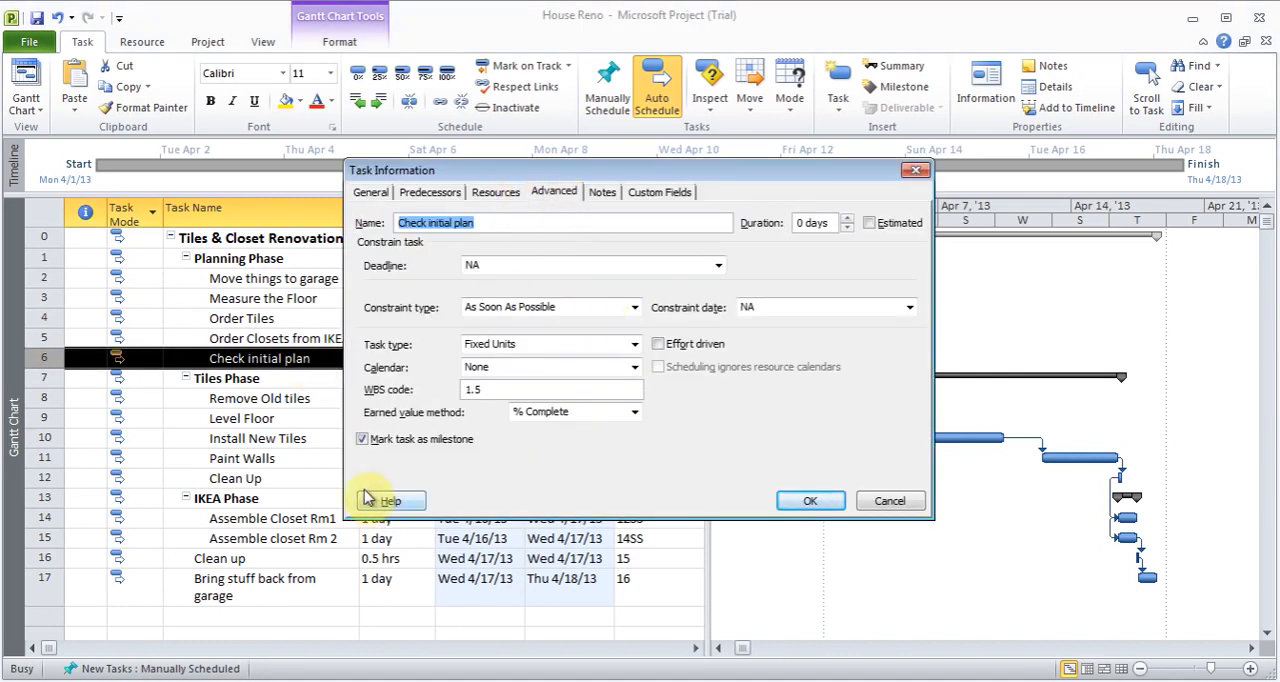
click(818, 502)
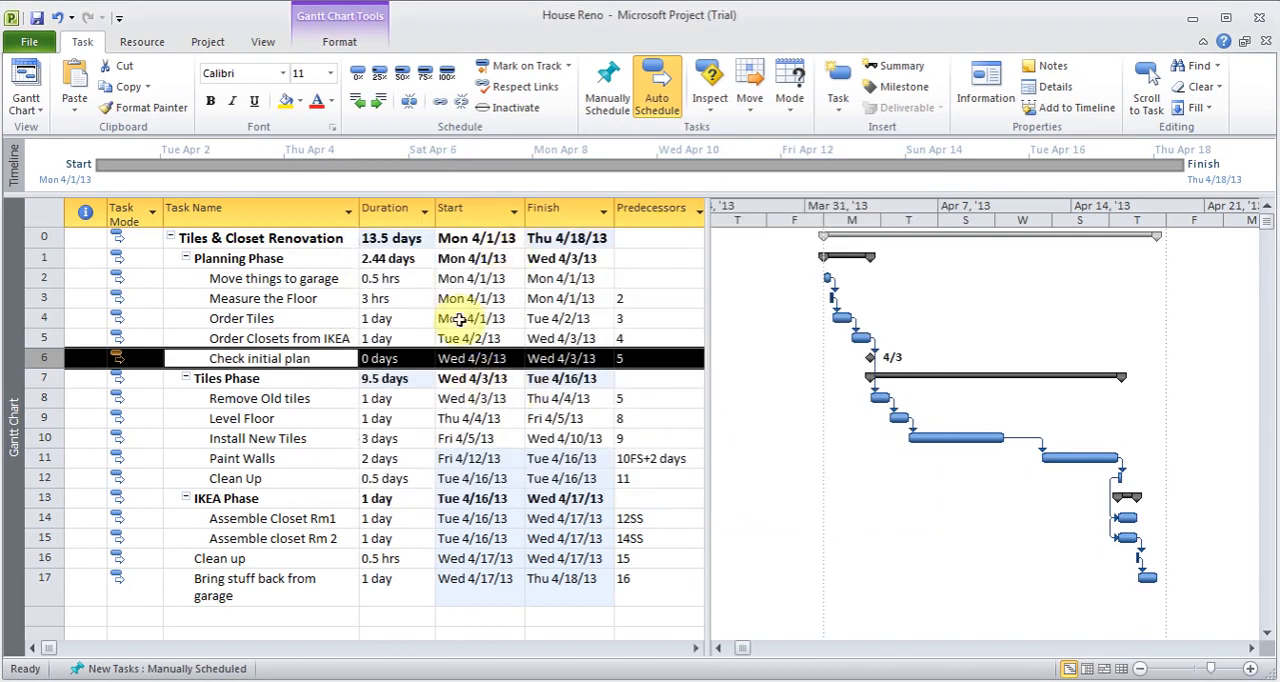
click(207, 41)
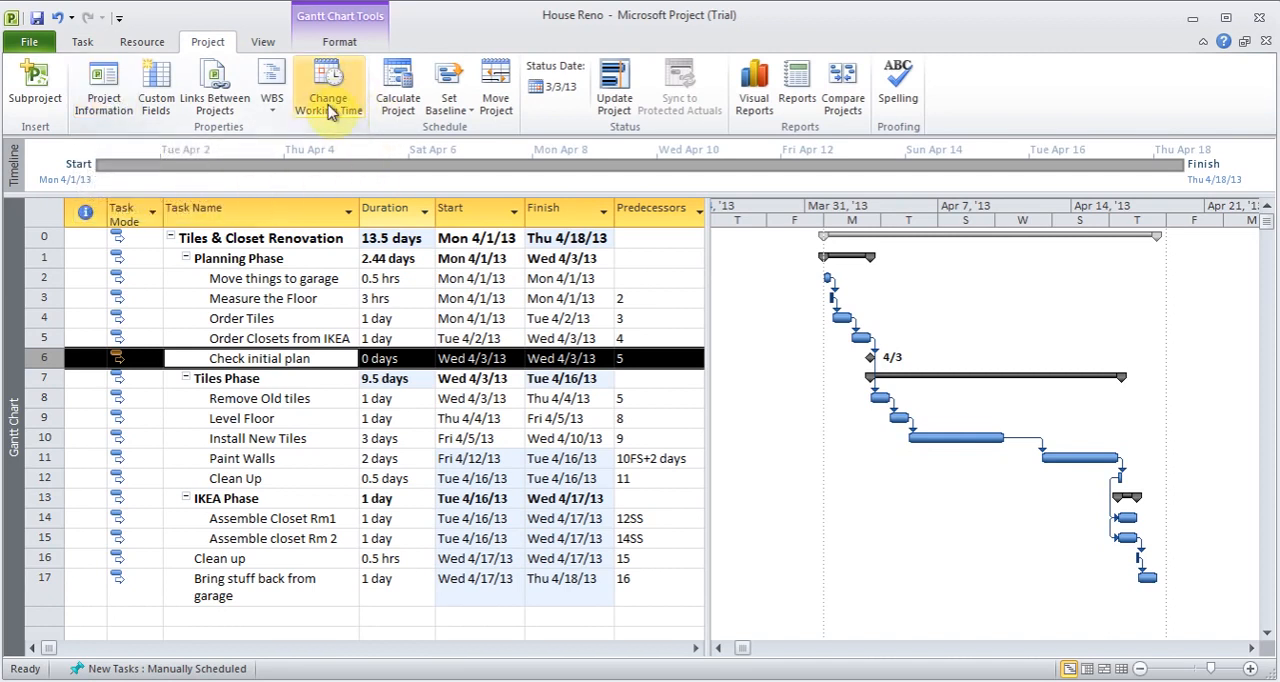
click(84, 42)
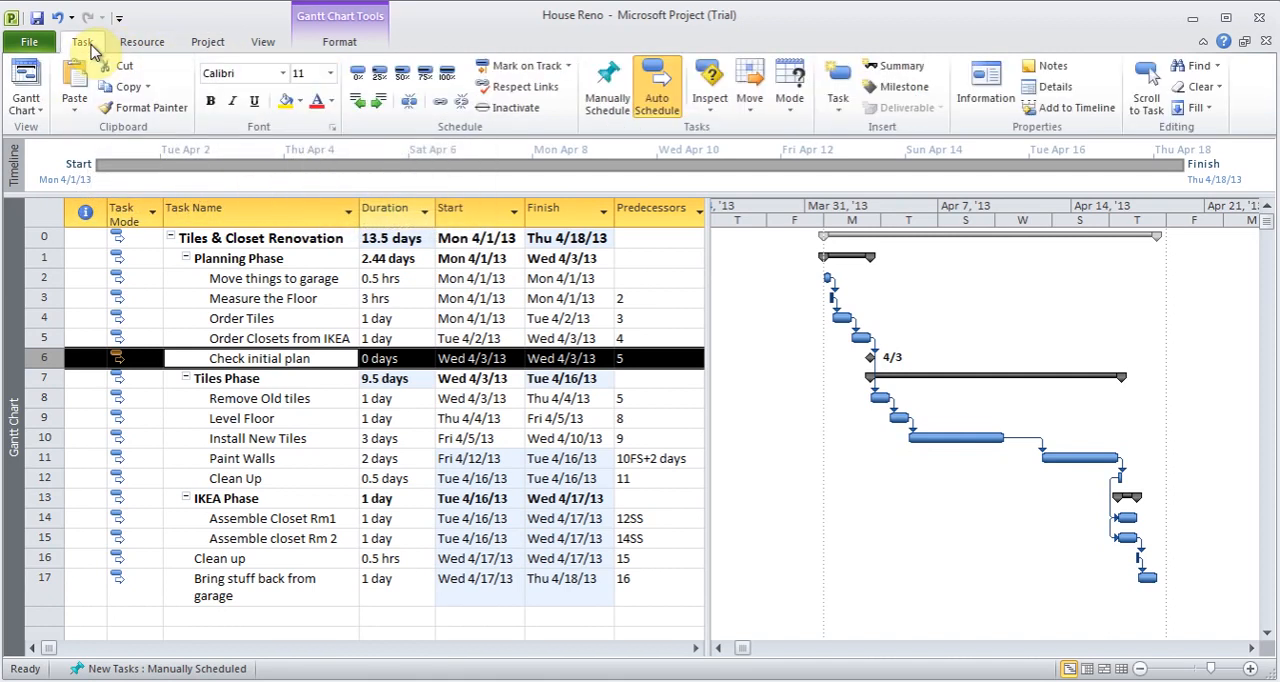
click(838, 106)
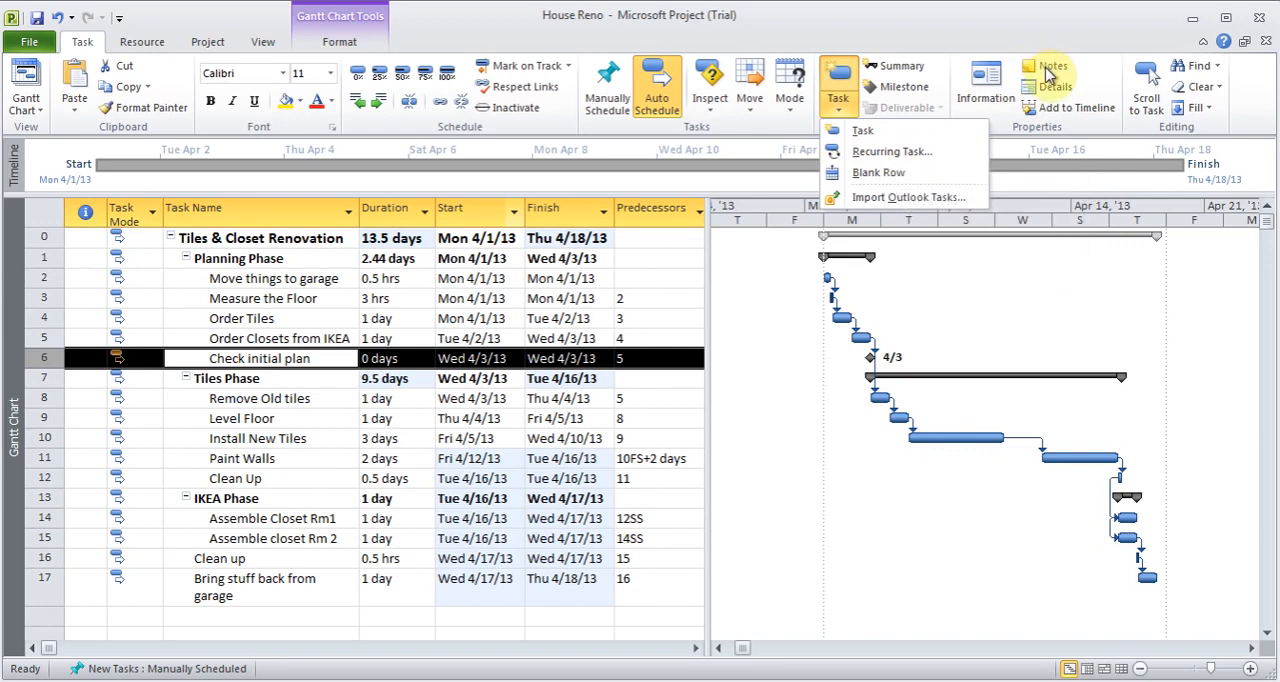
click(251, 279)
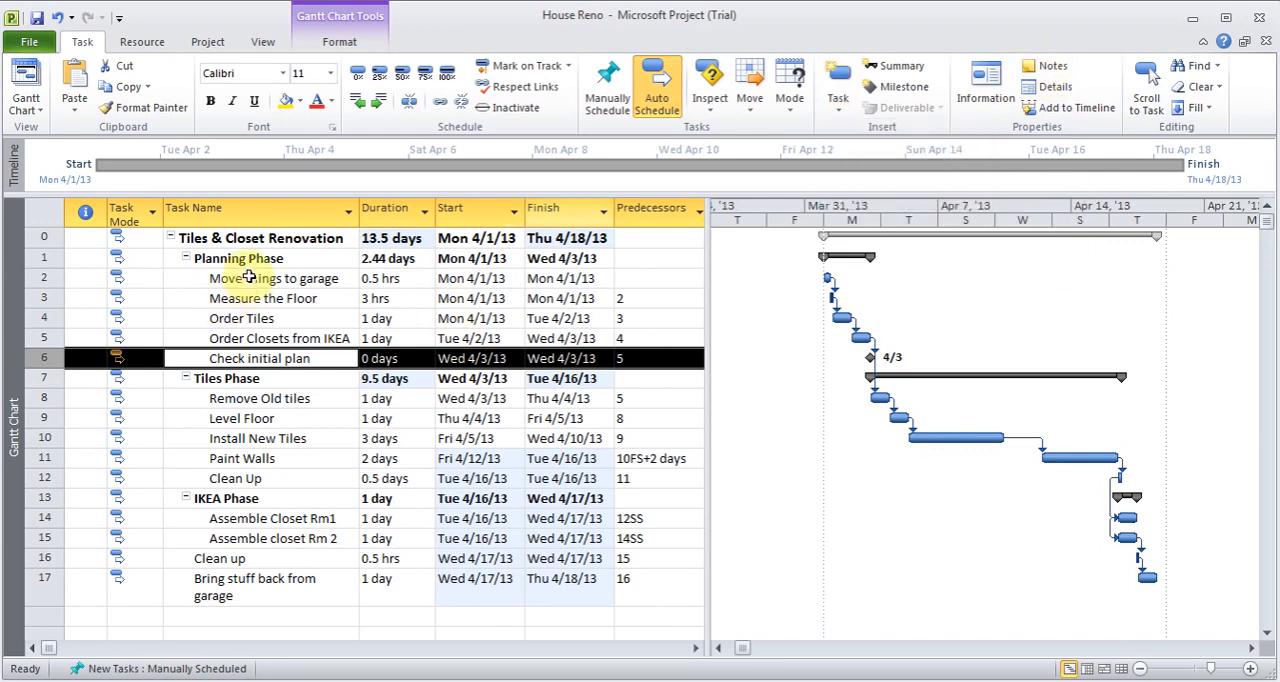
- Add the note "This is my note" to the Move things to garage task
click(284, 280)
double_click(284, 280)
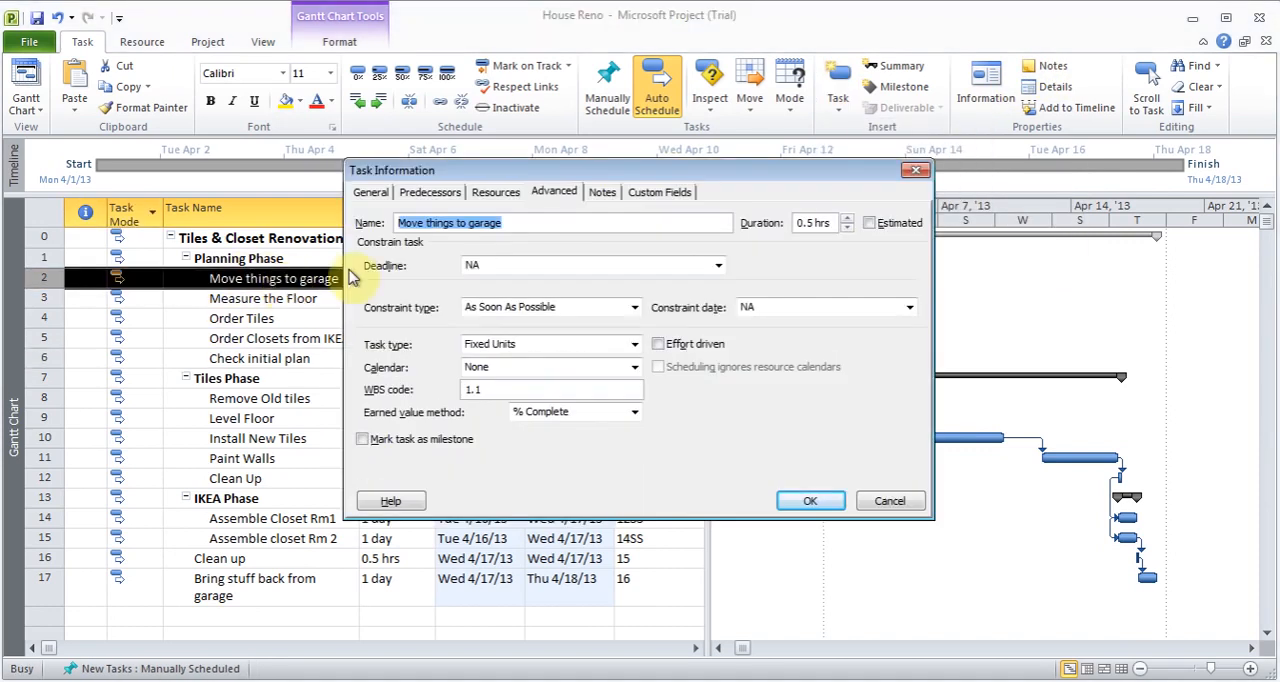
click(604, 193)
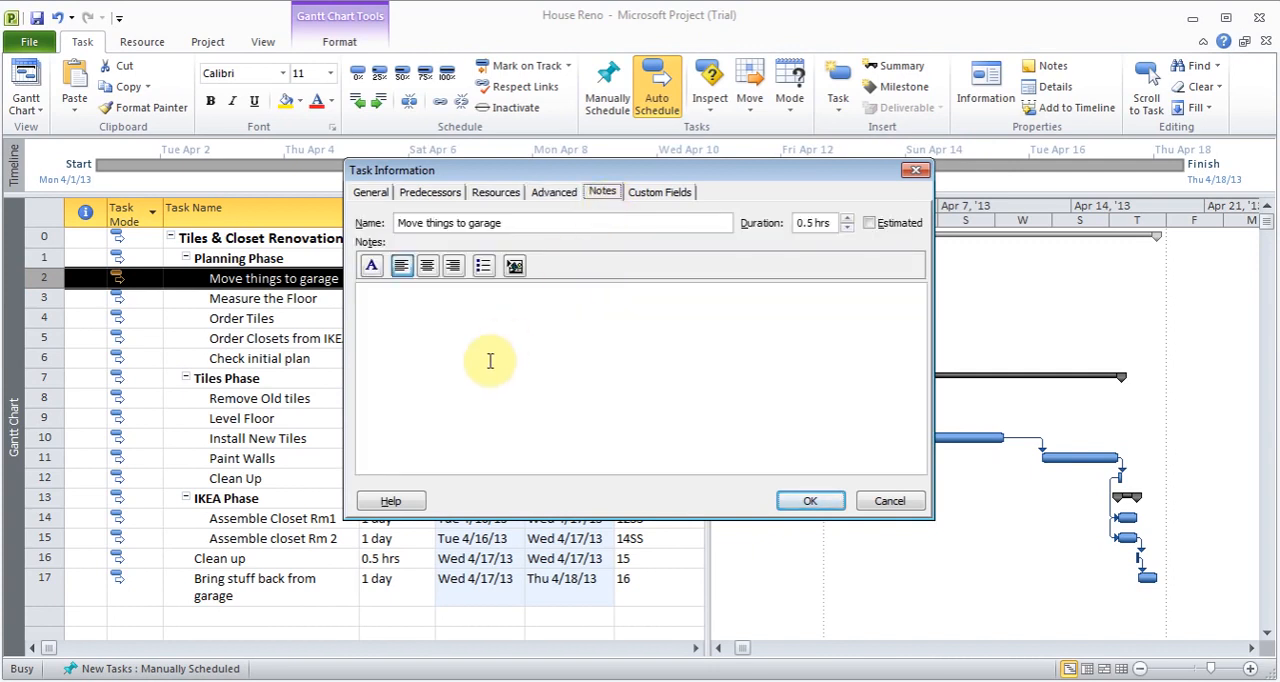
text(This is my note.)
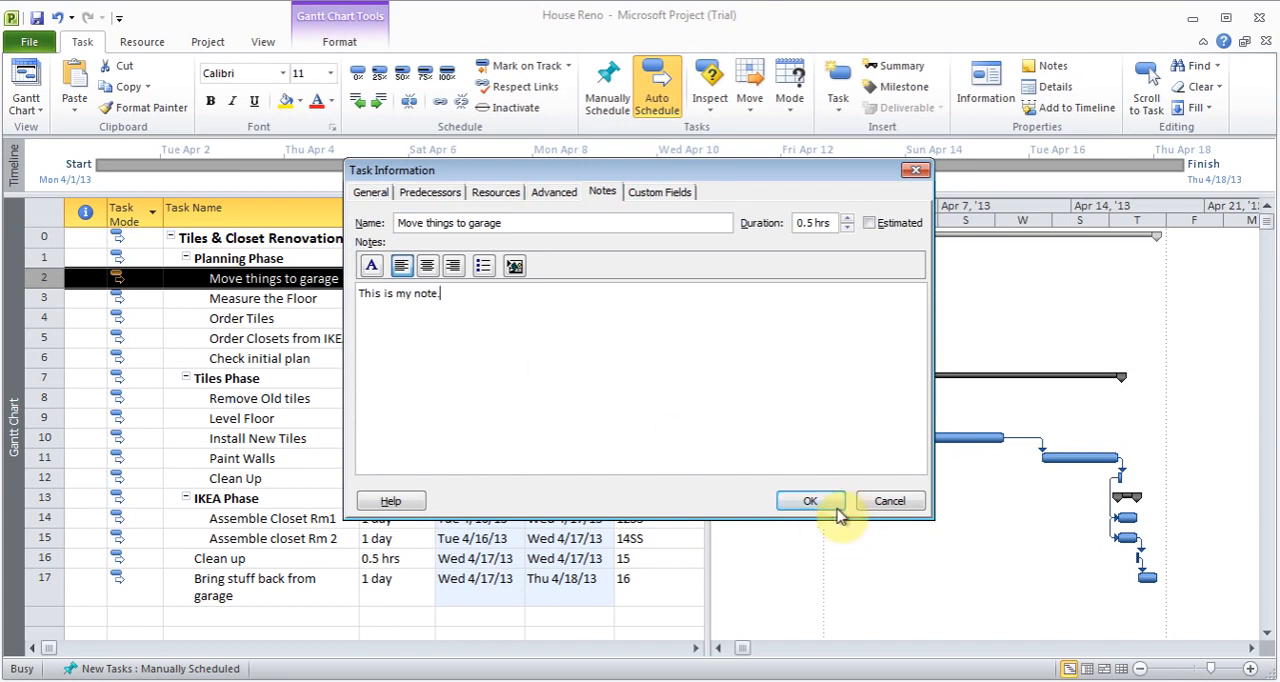
click(815, 501)
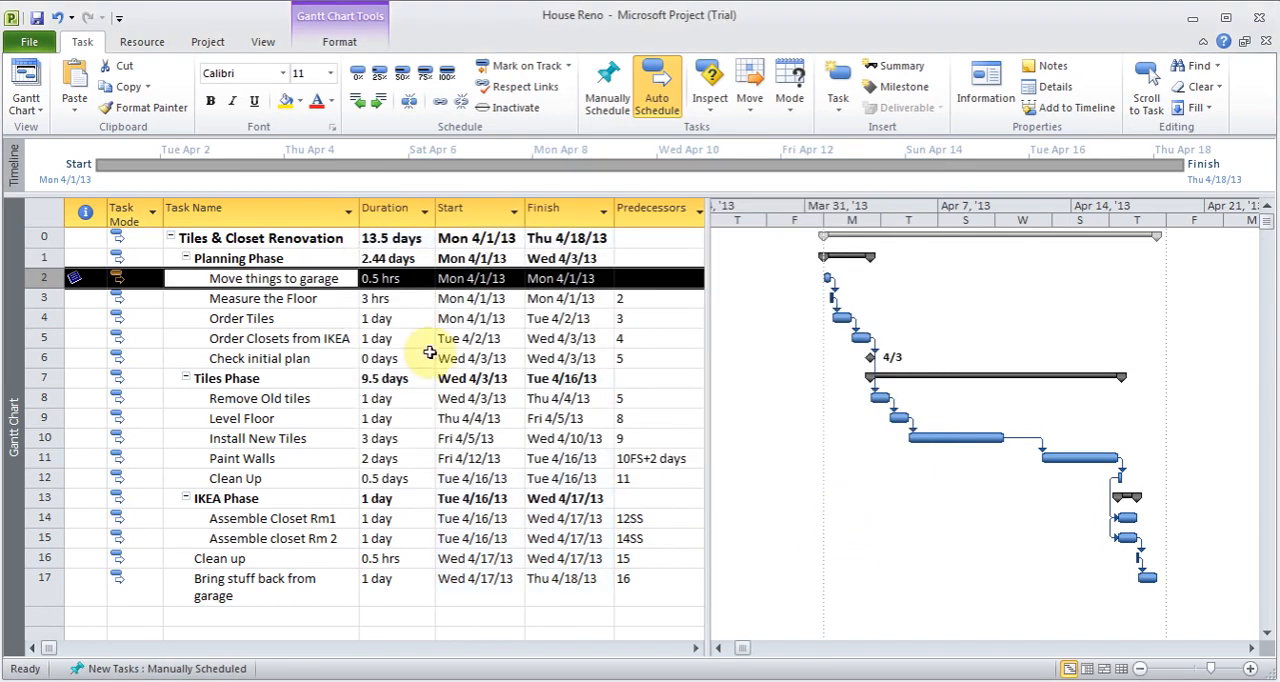
- Write "File attached." as the note text of the Measure the Floor task, followed by a new line
double_click(298, 304)
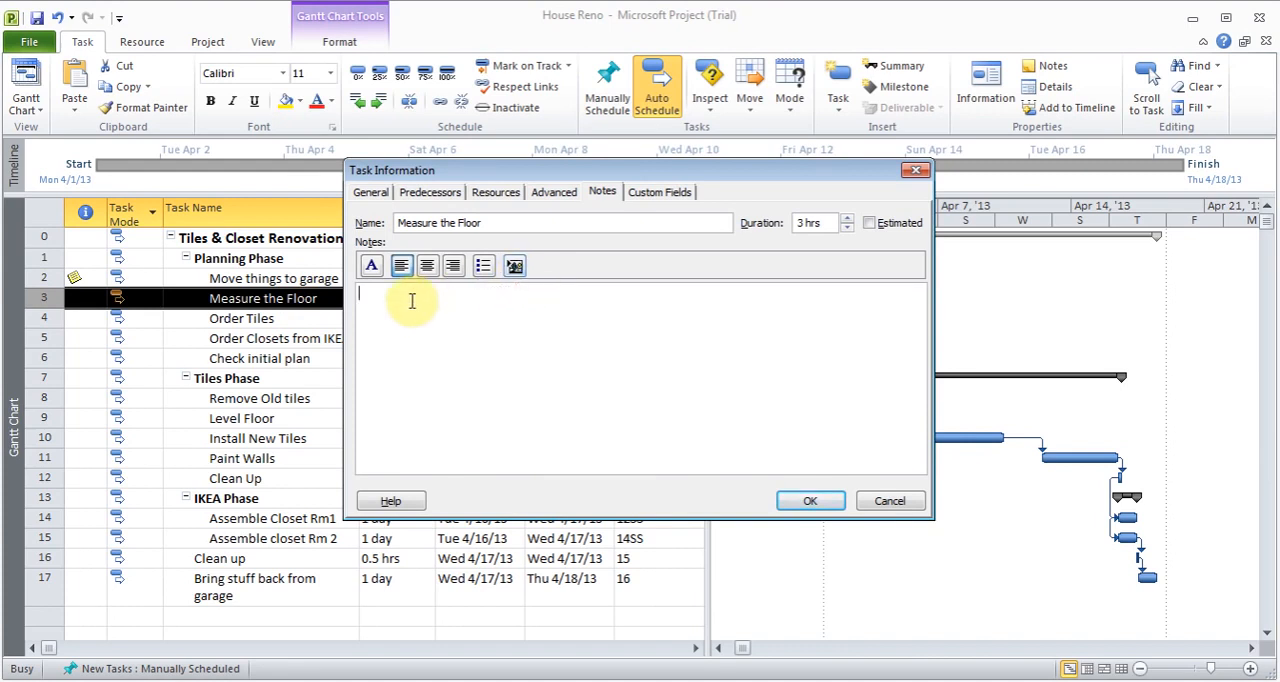
text(Fill a)
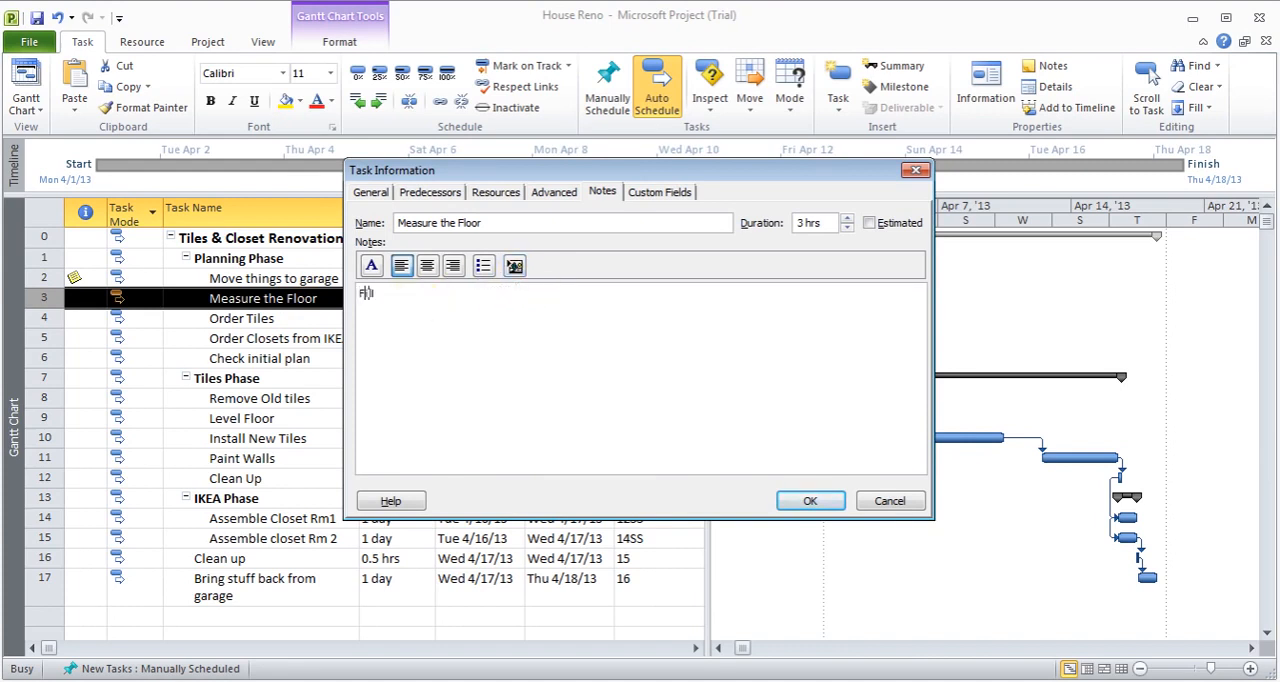
text(ttached.)
- Insert a new, blank Bitmap Image object into the Measure the Floor note and save the task information
click(514, 265)
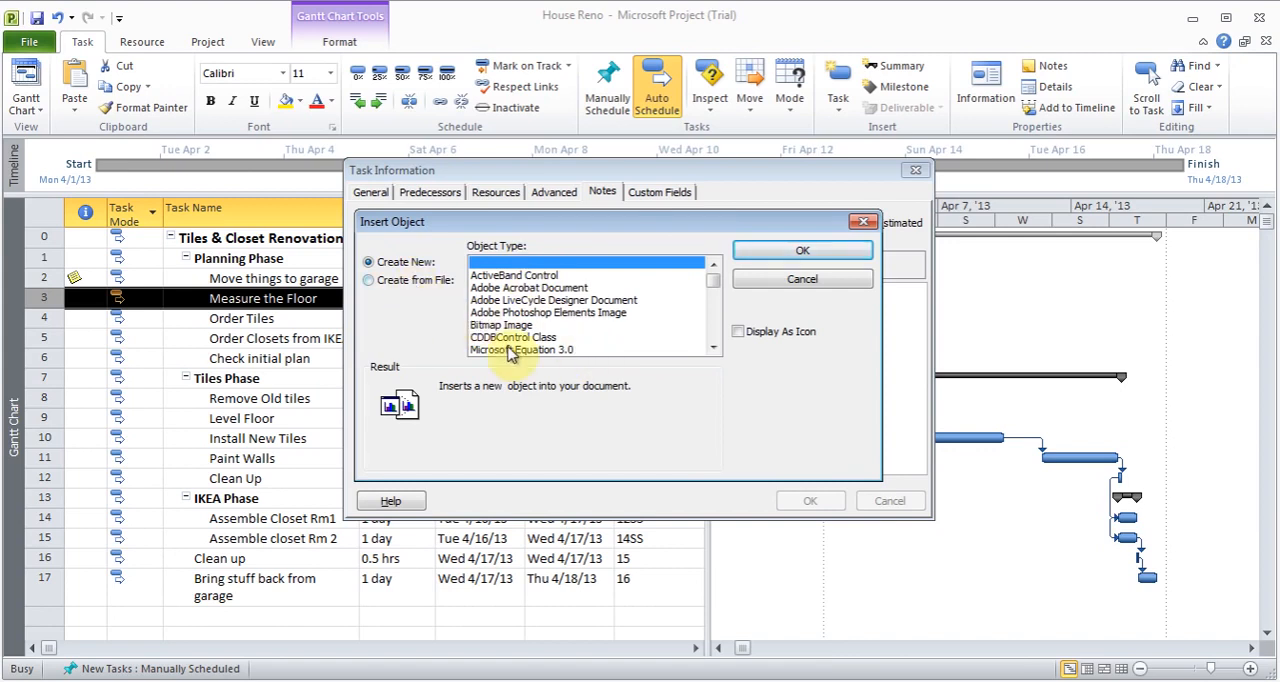
click(414, 284)
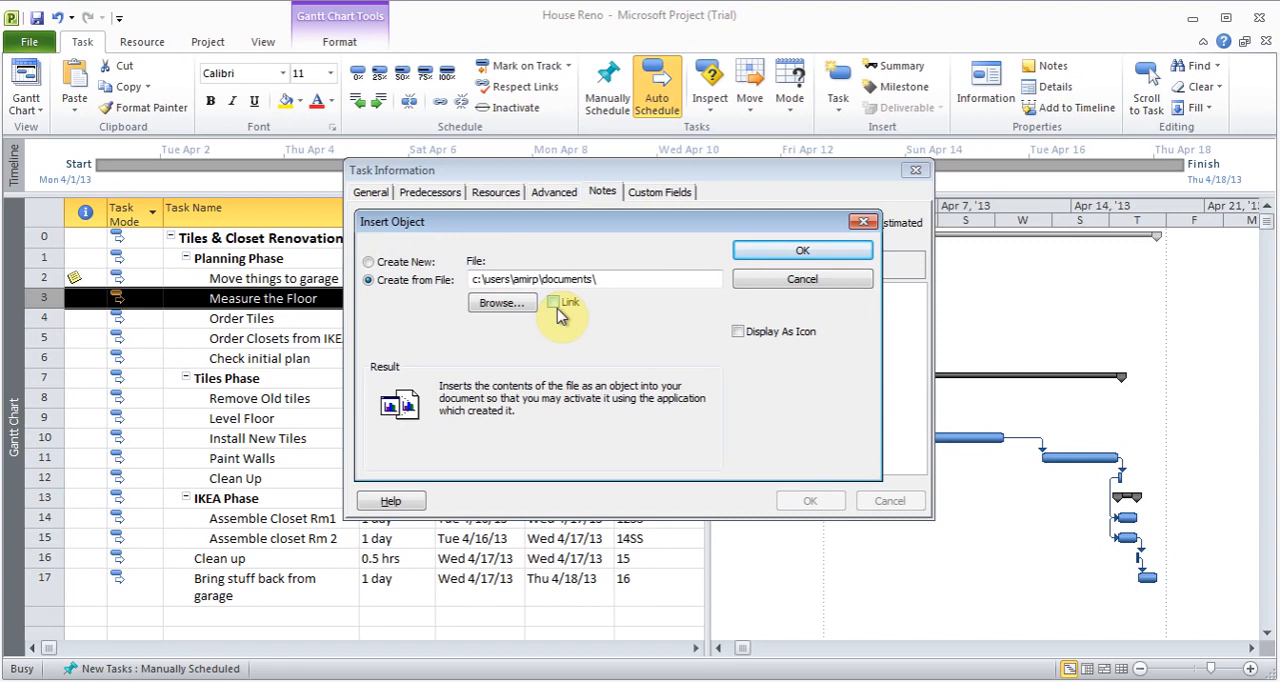
click(406, 262)
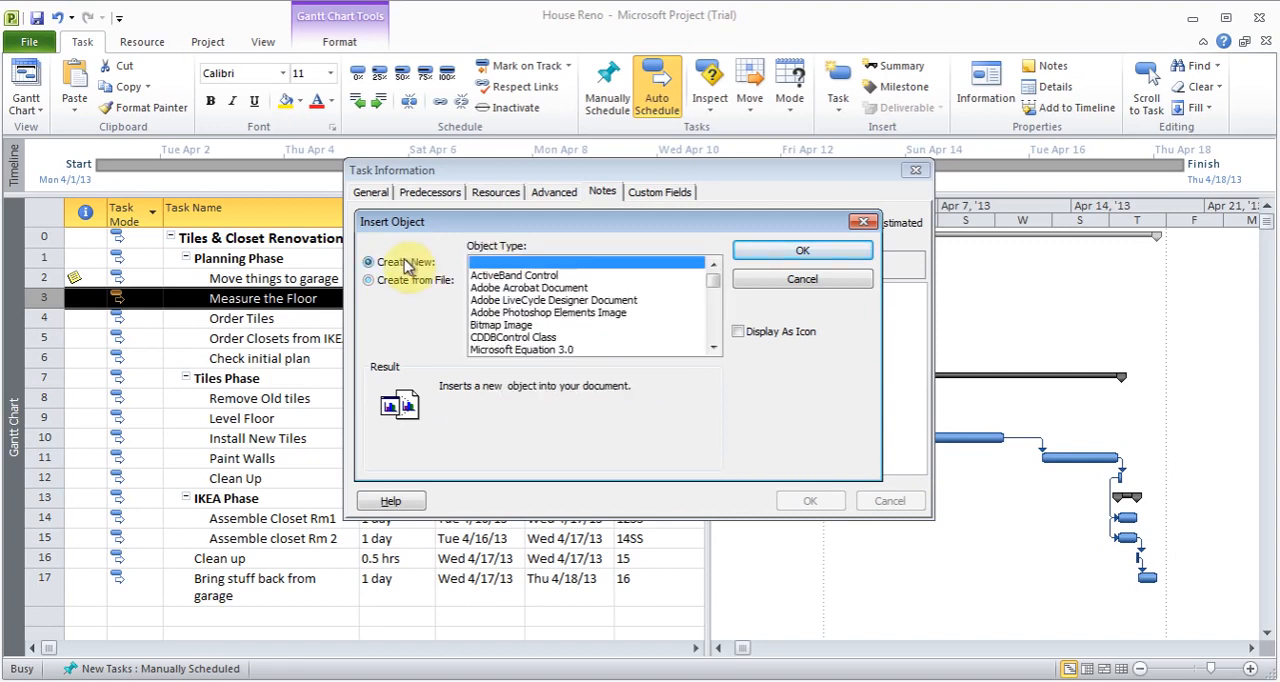
click(524, 327)
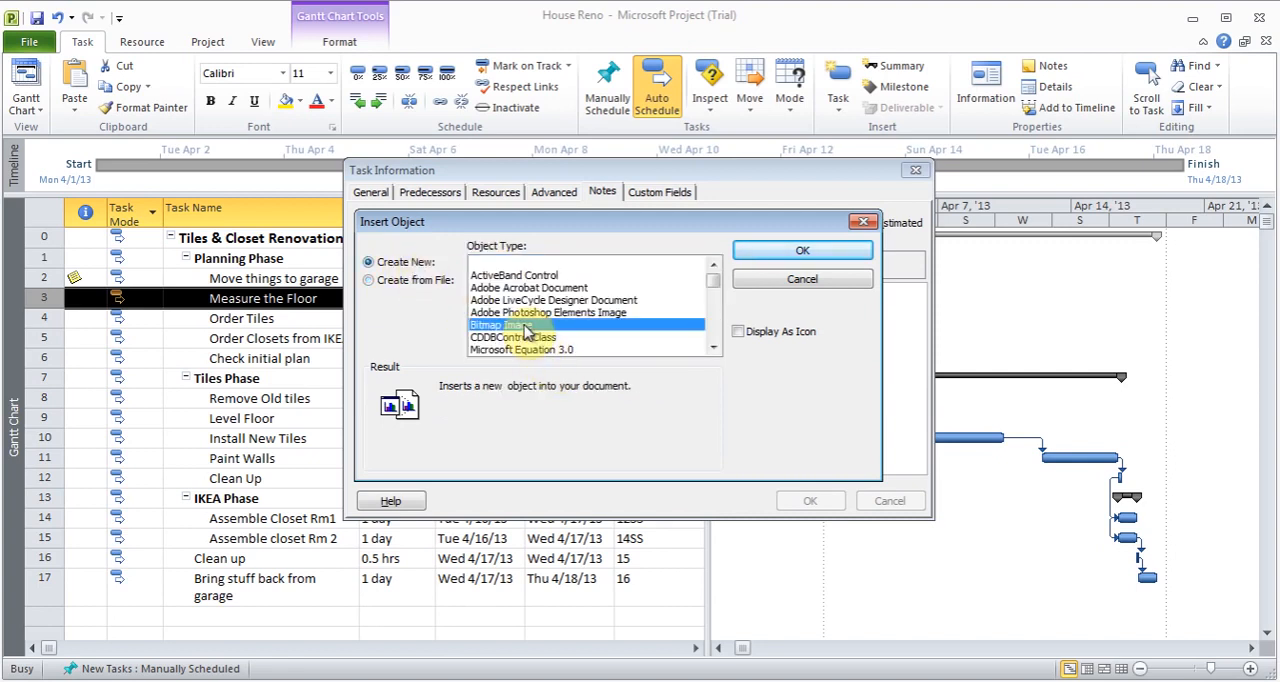
click(819, 253)
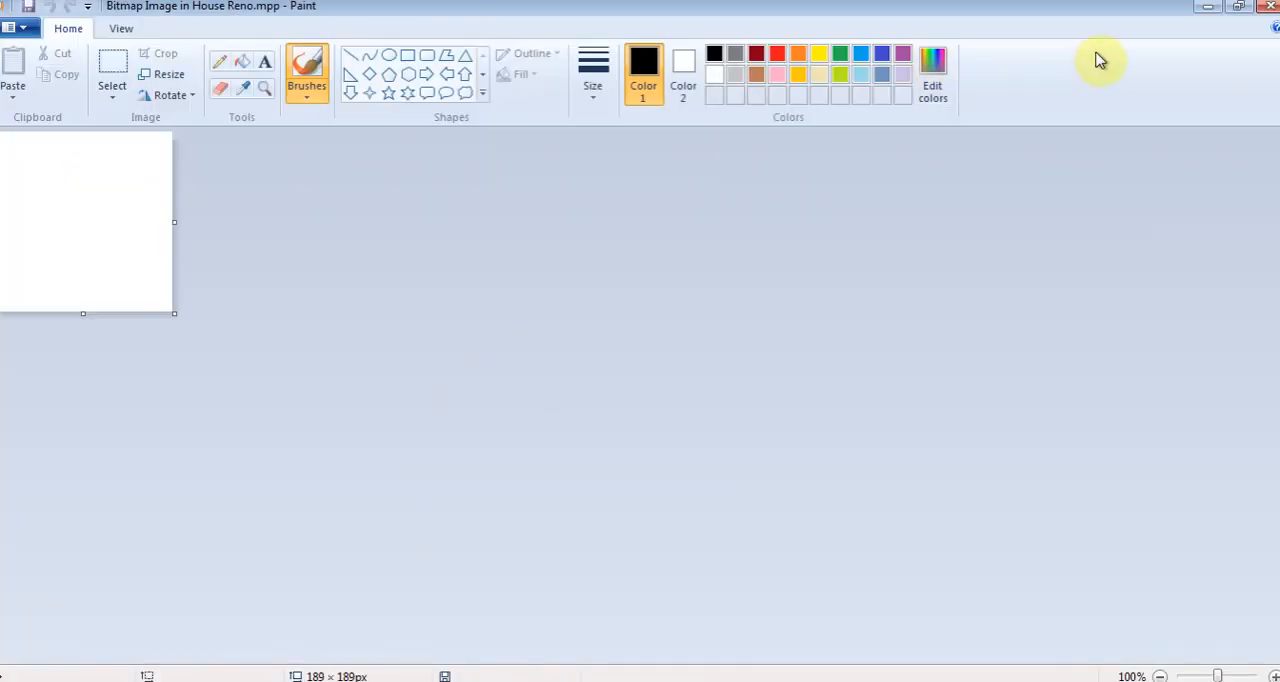
click(1268, 8)
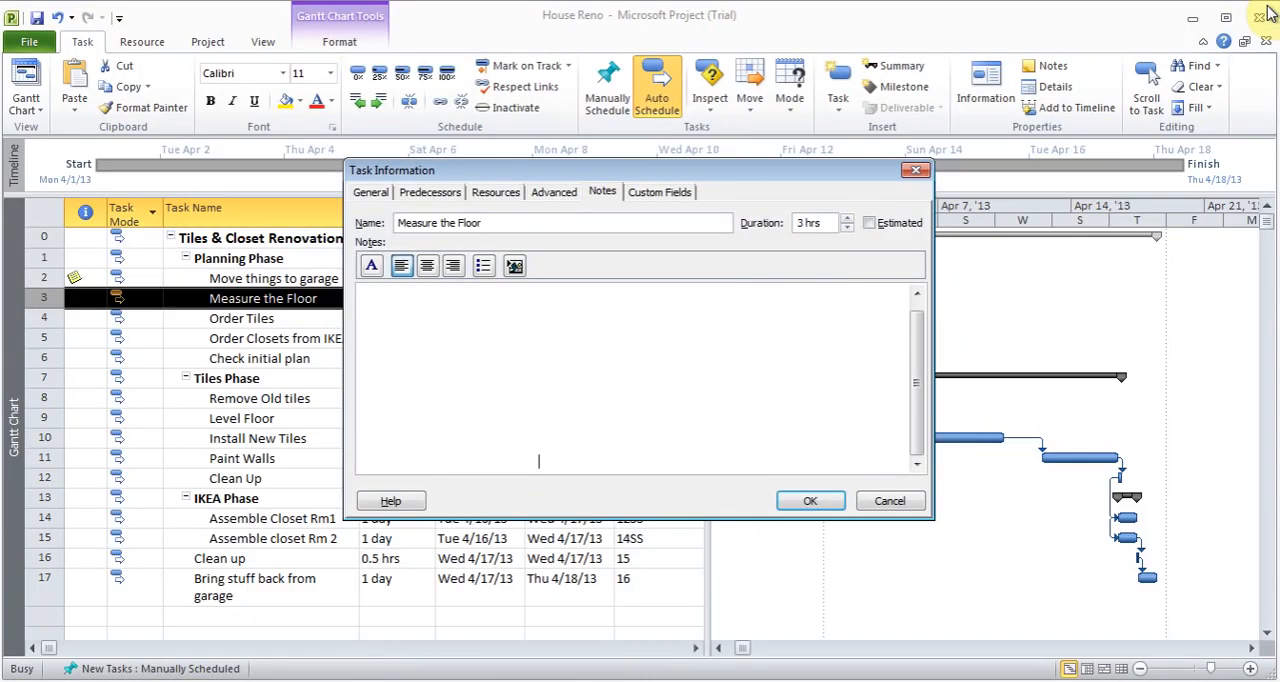
click(810, 501)
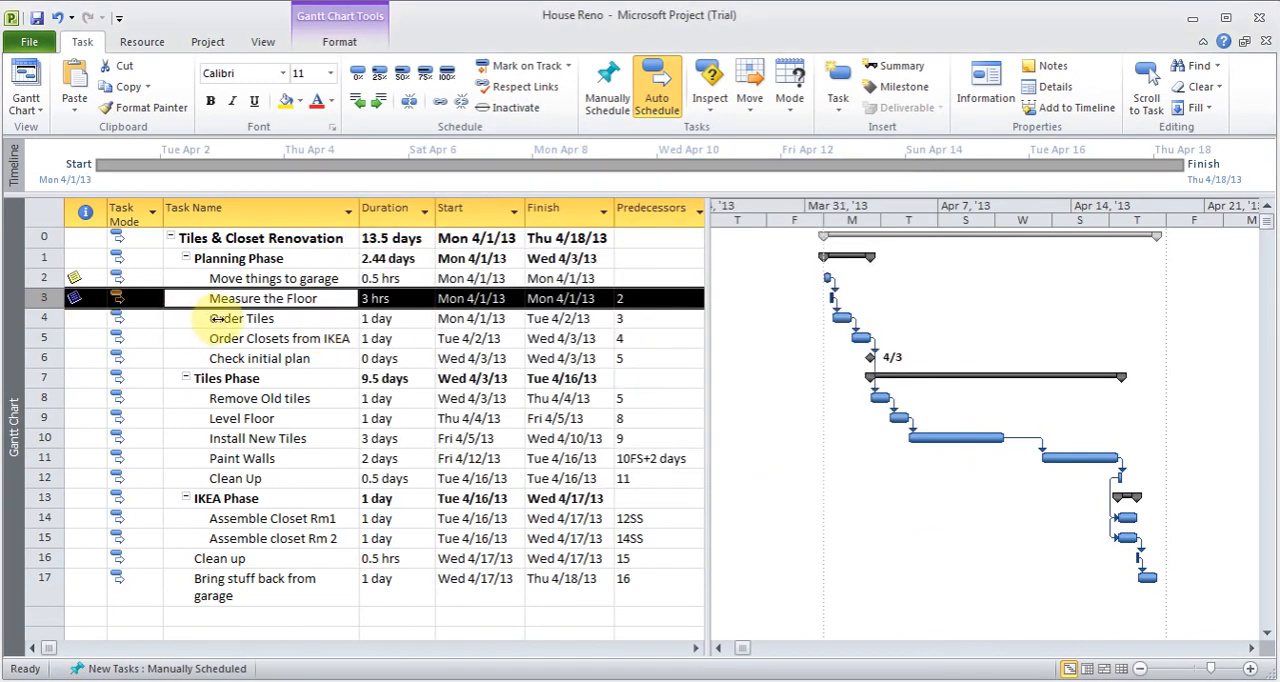
- Preview the note attached to the Move things to garage task from the task table
click(212, 279)
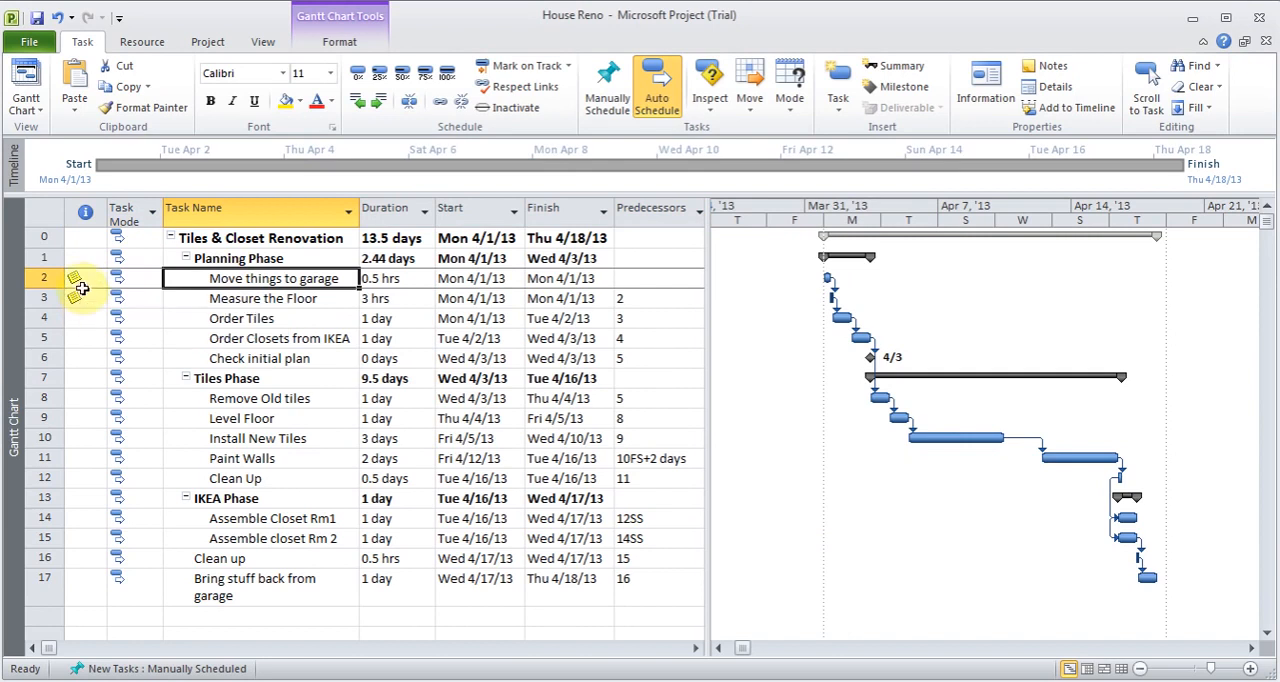
mouse_move(78, 279)
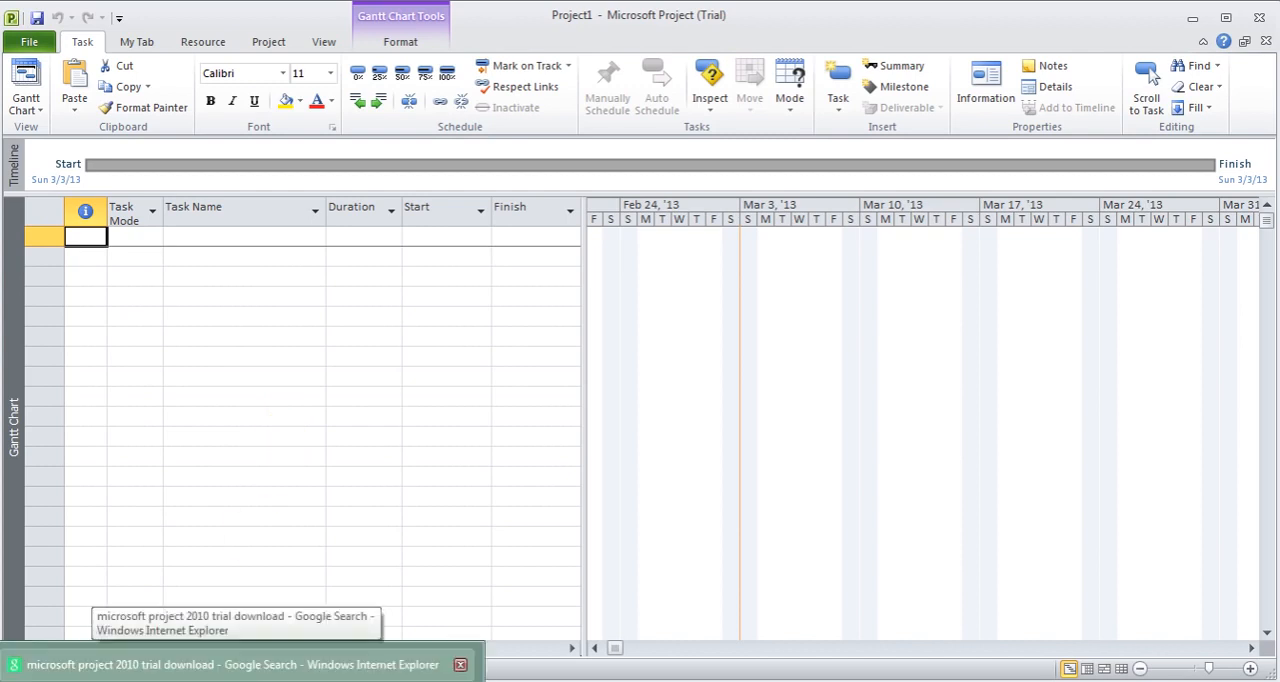
click(230, 664)
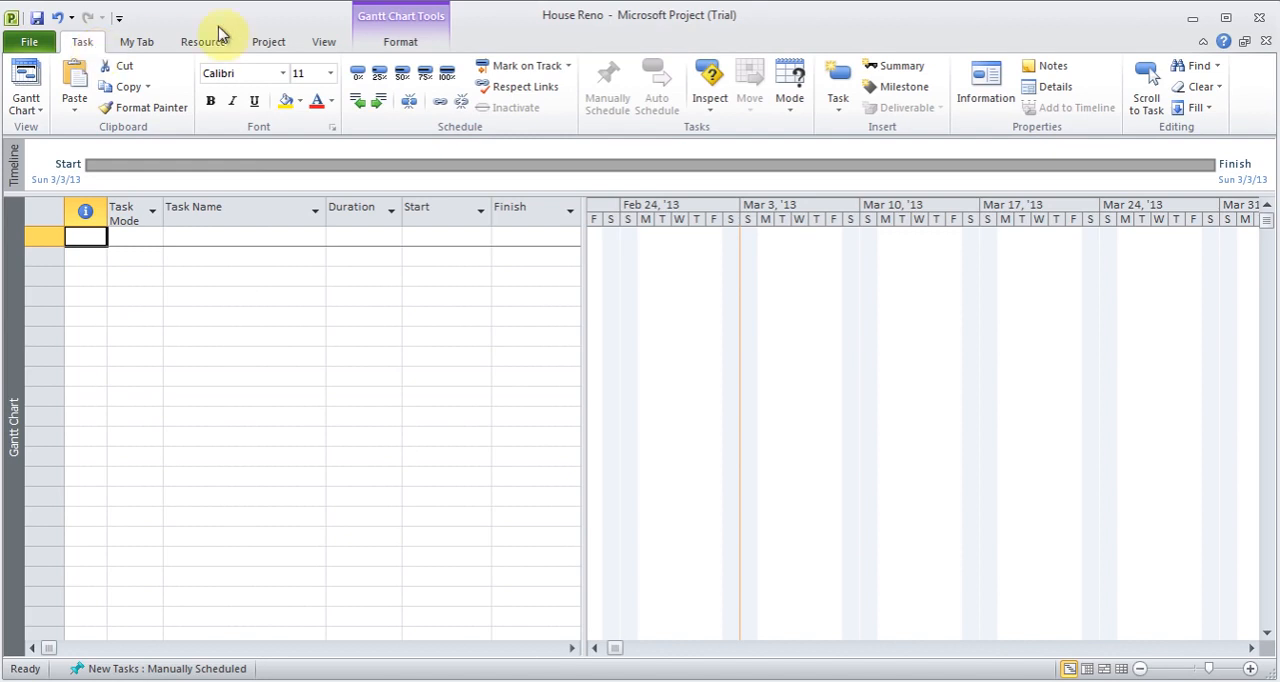
- Set the start date of the empty House Reno project to Mon 4/1/13 in its project information
click(270, 48)
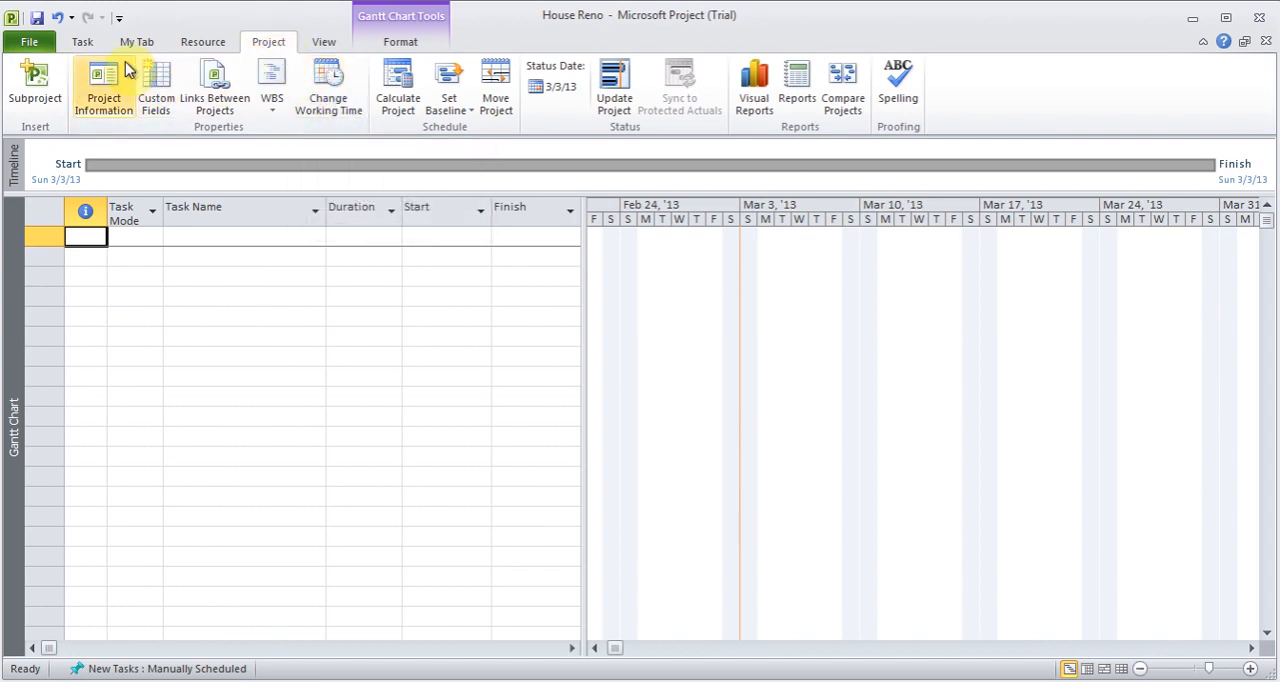
click(102, 104)
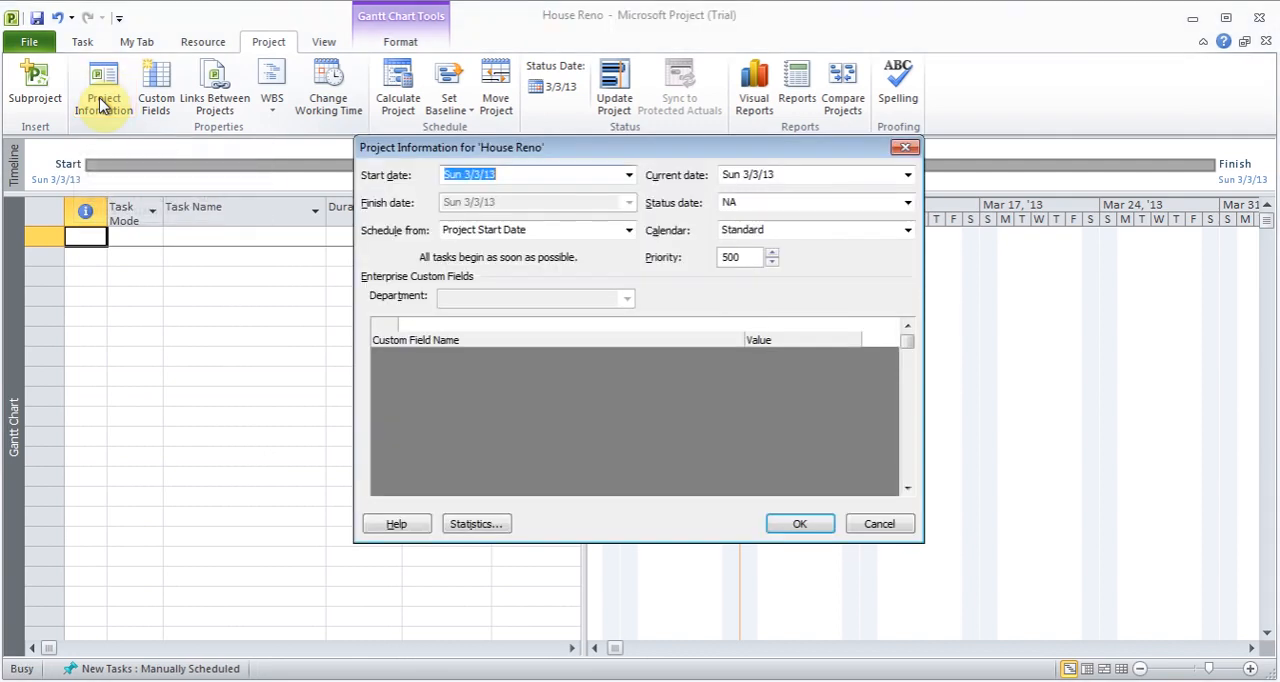
click(628, 175)
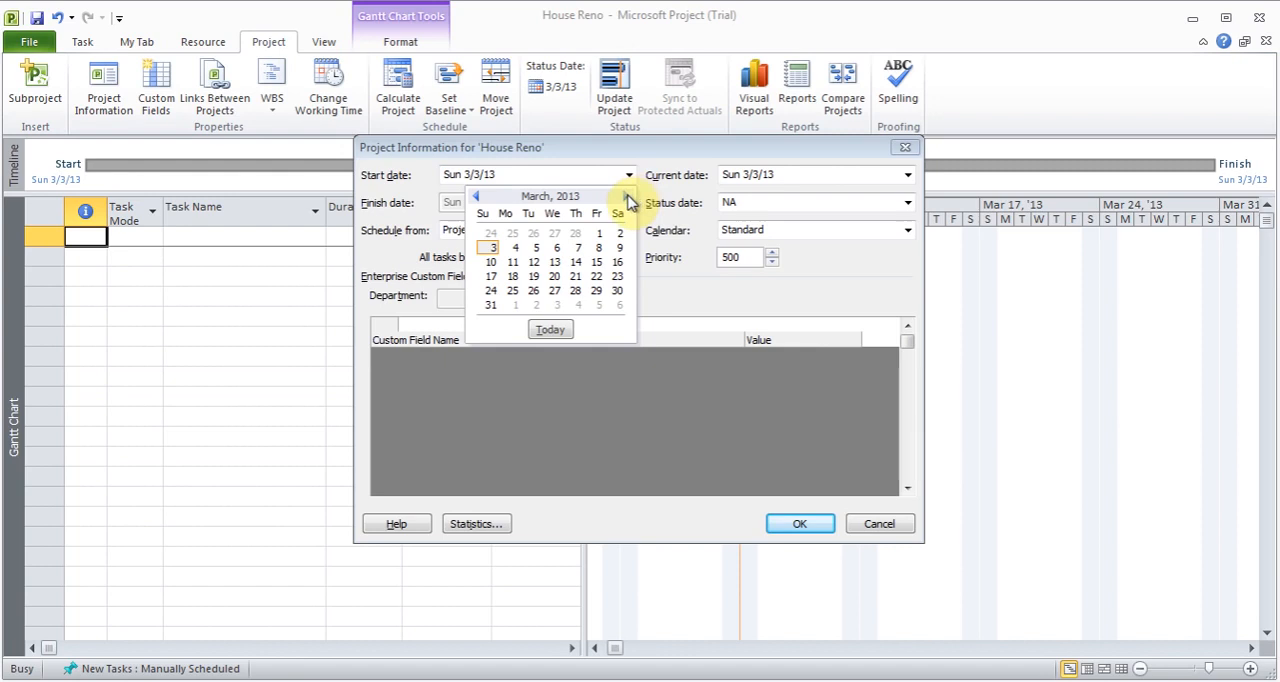
click(628, 197)
click(513, 234)
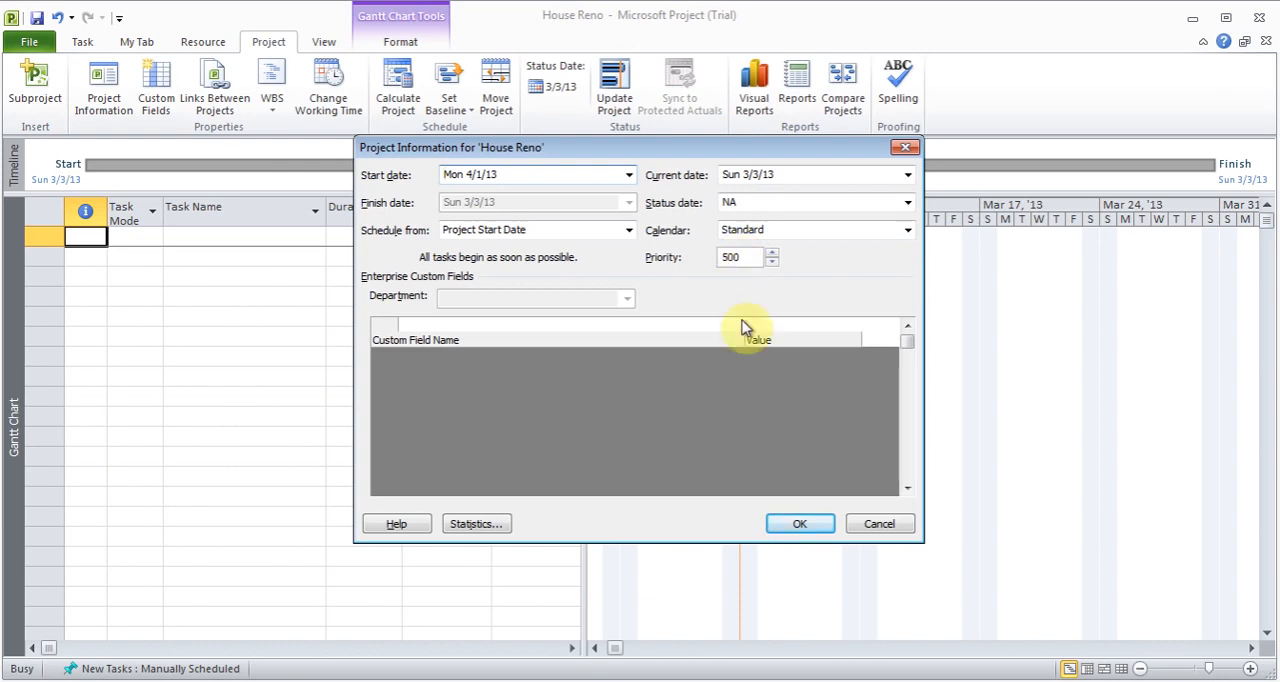
click(801, 528)
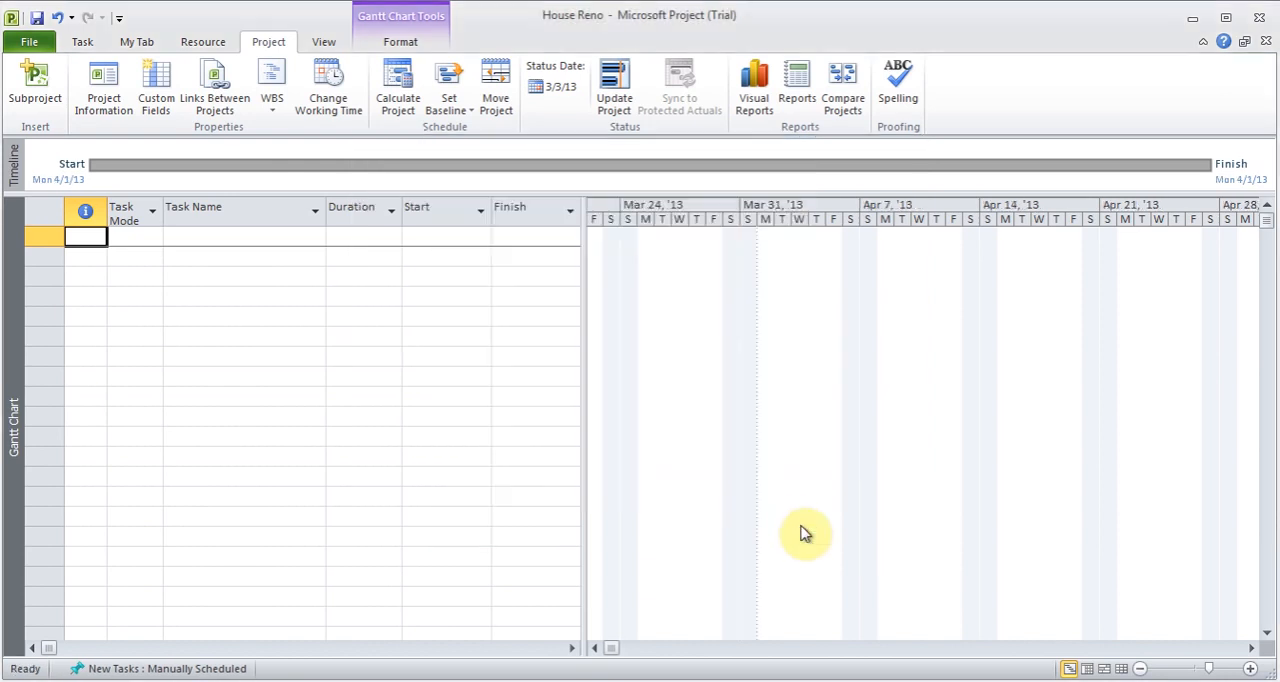
- Open the working time settings of the Standard project calendar and go to its first exception entry
click(332, 92)
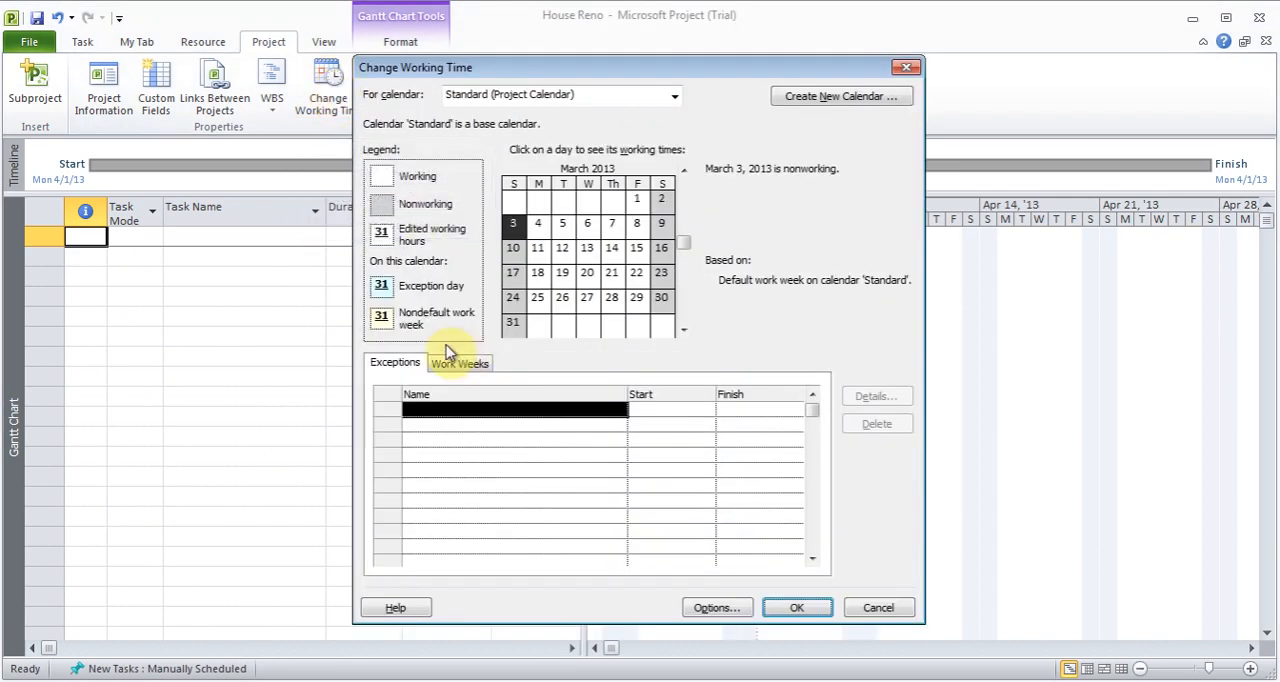
click(463, 407)
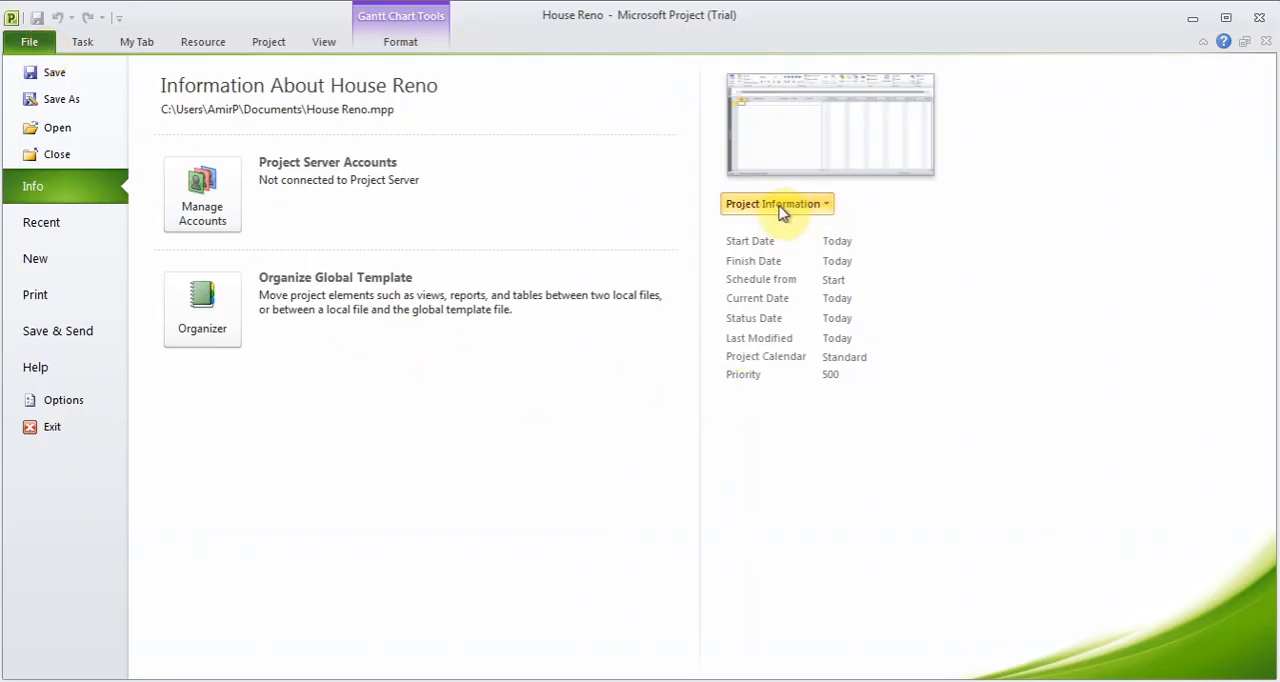
- Change the title in the House Reno project's advanced properties to Tiles & Closet Renovation
click(782, 206)
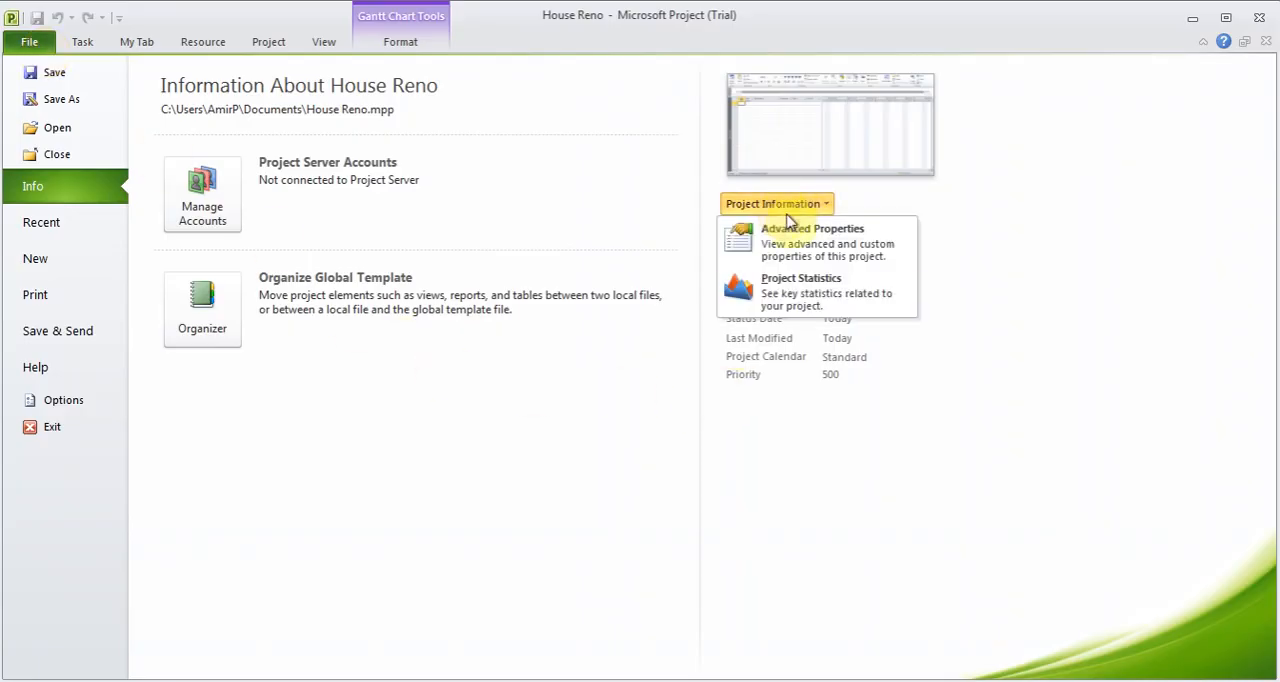
click(800, 234)
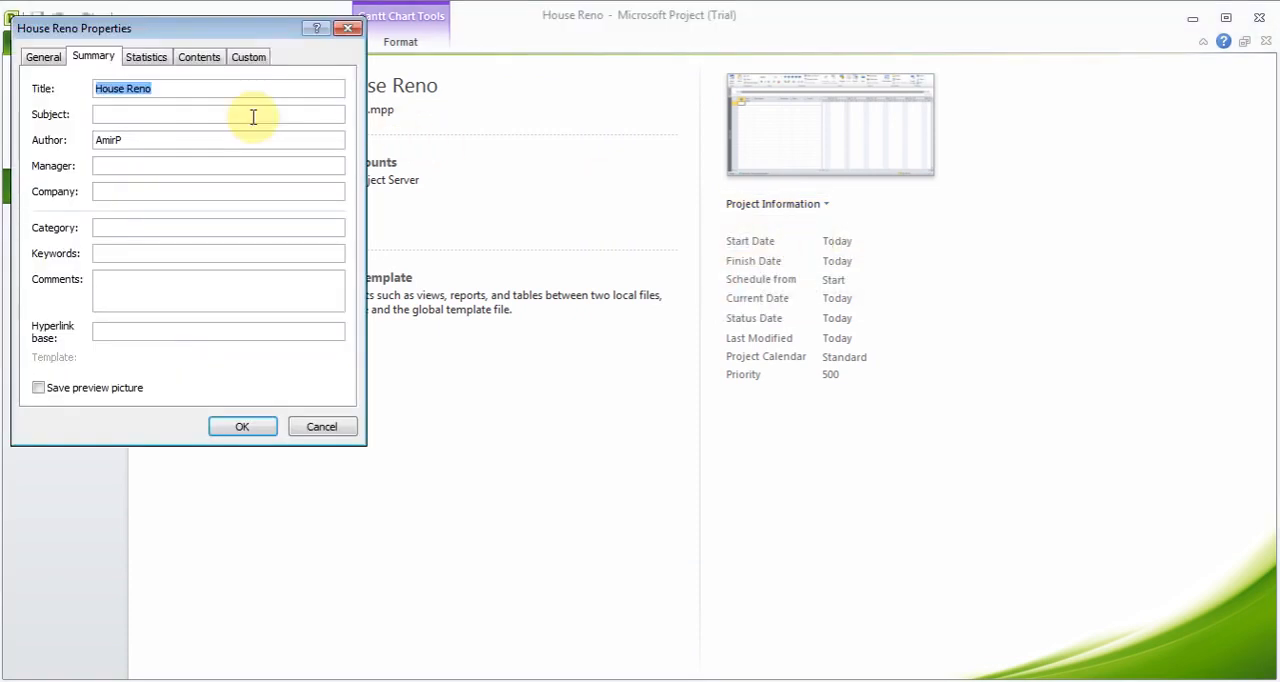
click(215, 95)
key(BackSpace)
key(BackSpace)
key(BackSpace)
key(BackSpace)
key(BackSpace)
key(BackSpace)
key(BackSpace)
key(BackSpace)
key(BackSpace)
key(BackSpace)
text(Tiles)
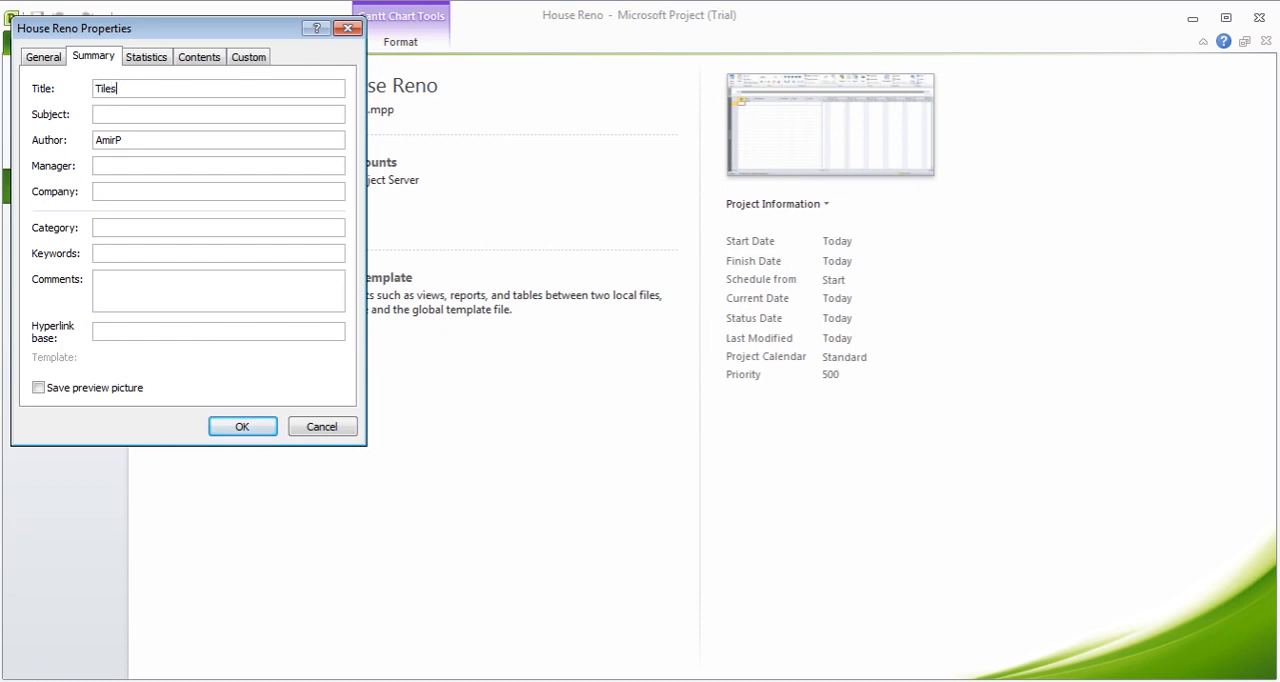
text( & Closet Renovation)
- Fill in the author's and manager's first names, set the company to SimpleTek, and save the project properties
key(Tab)
key(Tab)
text(Amir)
key(Tab)
text(Amir)
key(Tab)
text(SimpleTek)
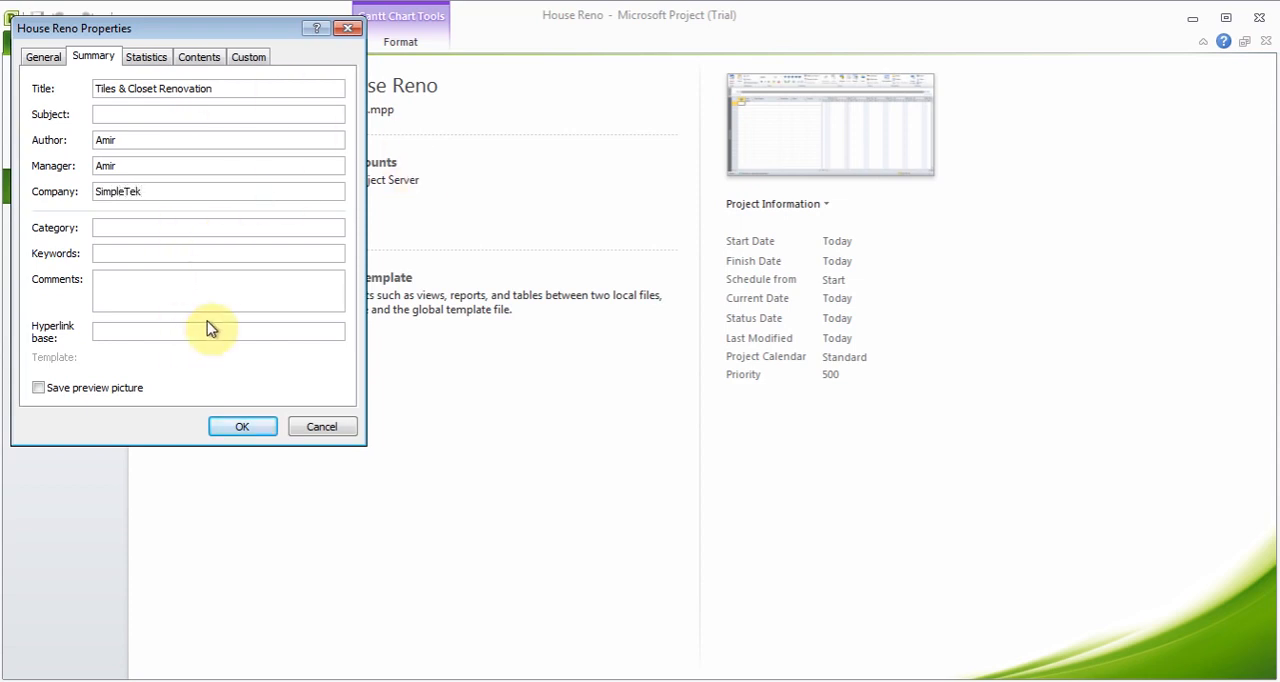
click(243, 427)
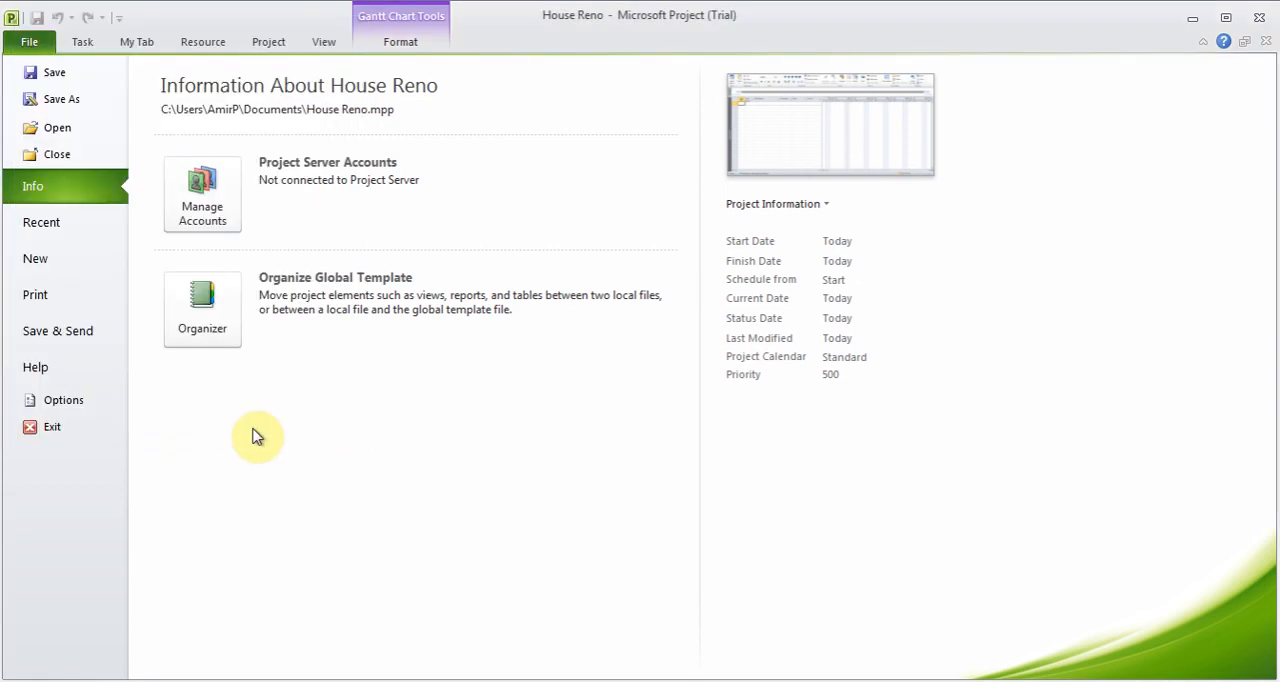
click(85, 42)
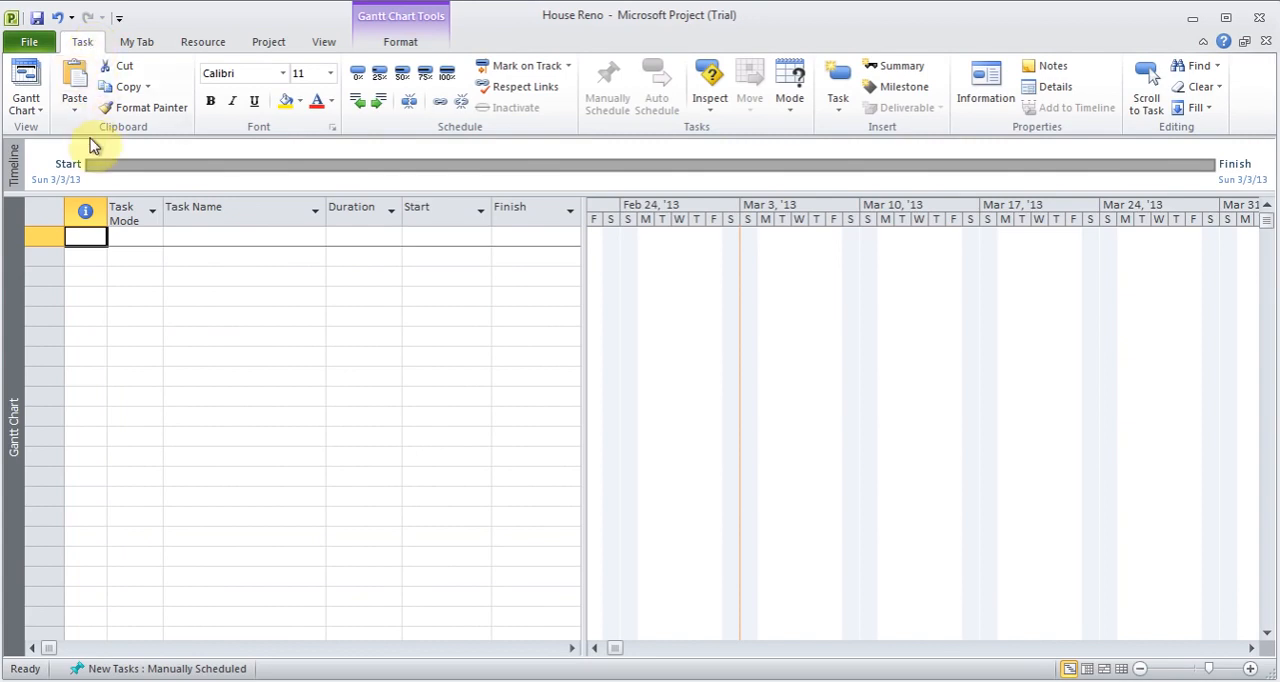
click(206, 46)
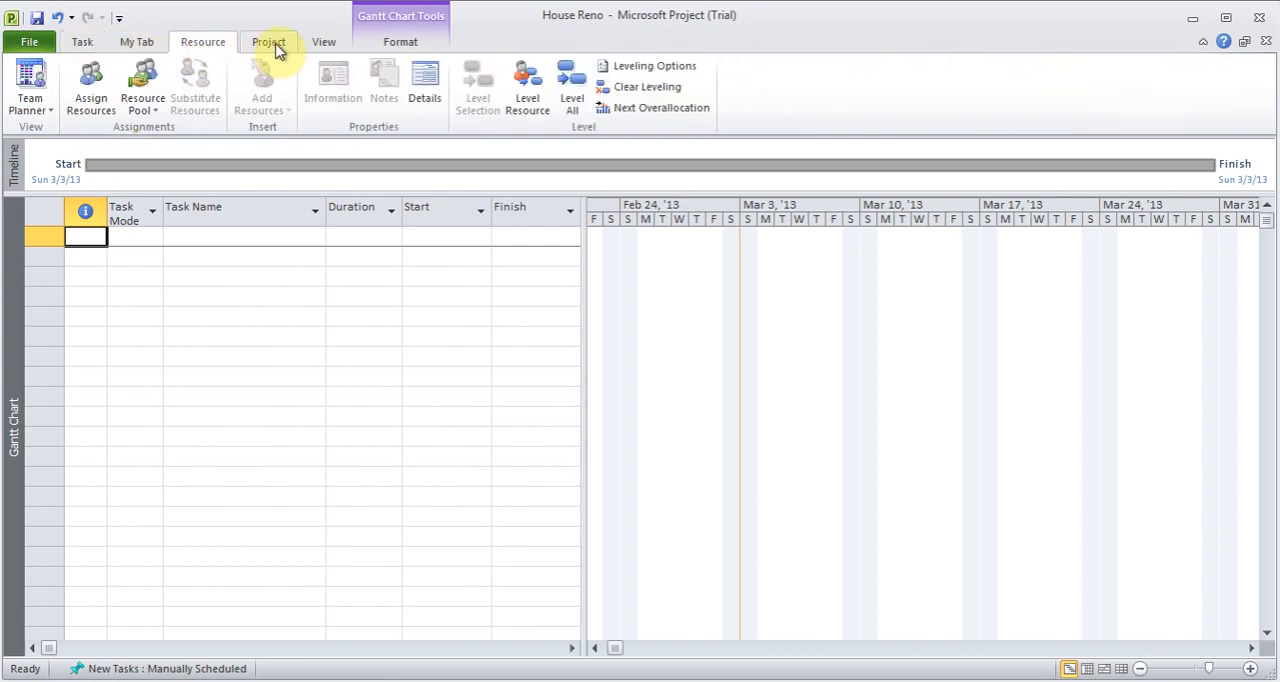
click(276, 47)
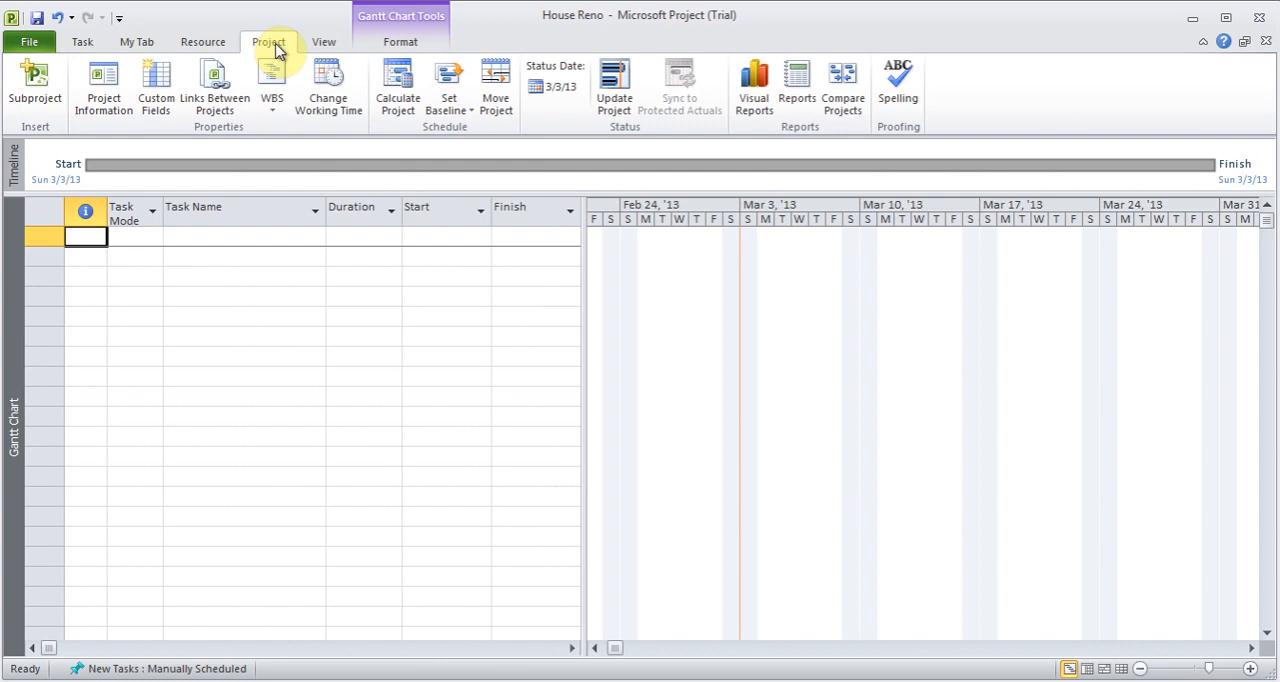
click(88, 46)
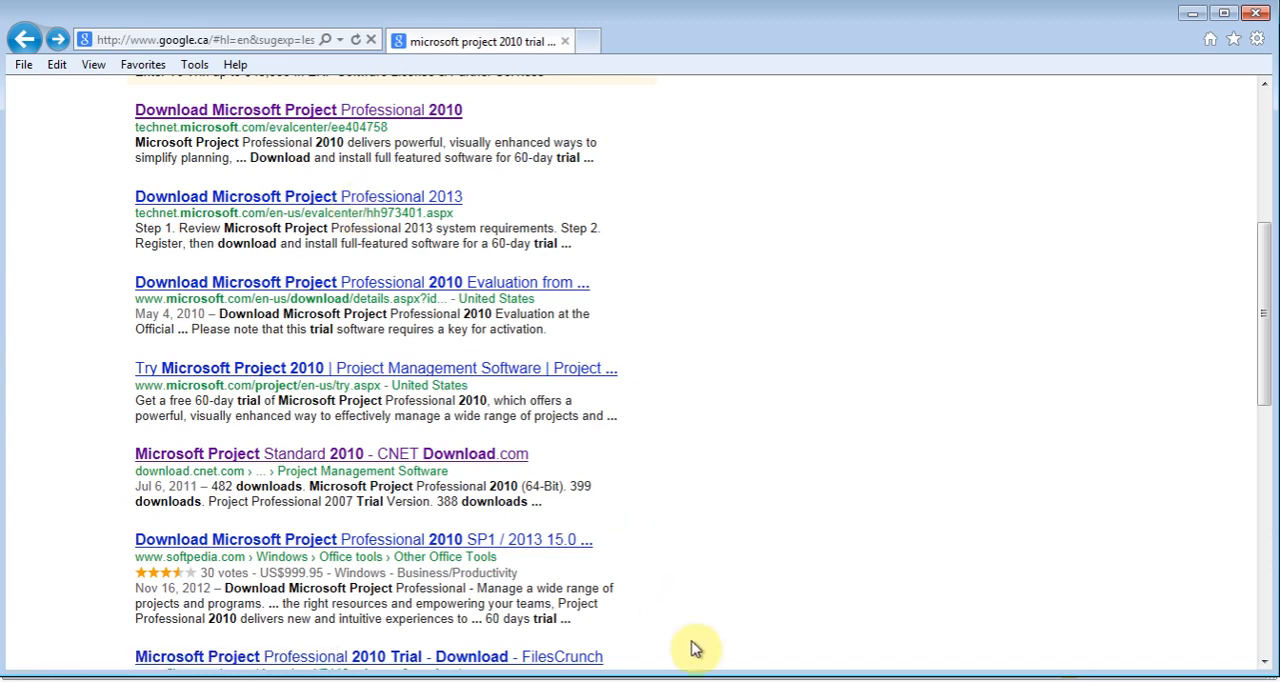
- Switch from the browser to Microsoft Project and save the blank project in My Documents as House Reno, using the Project file type
click(818, 680)
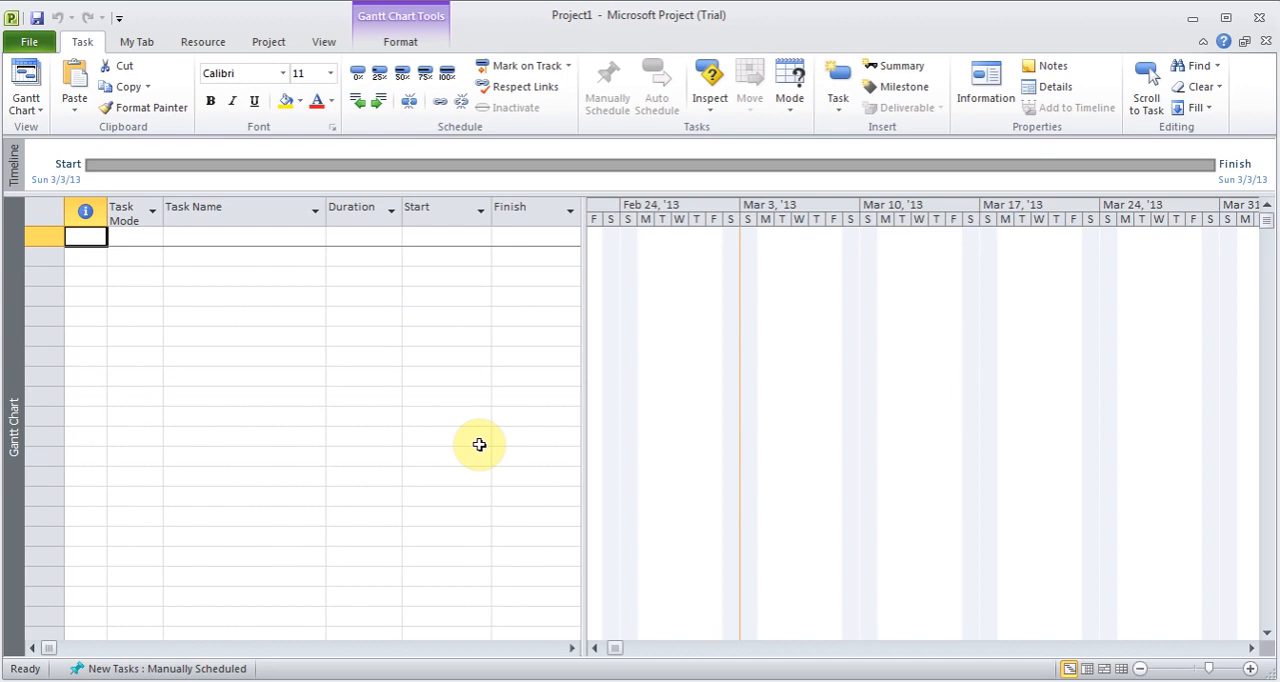
click(30, 41)
click(57, 78)
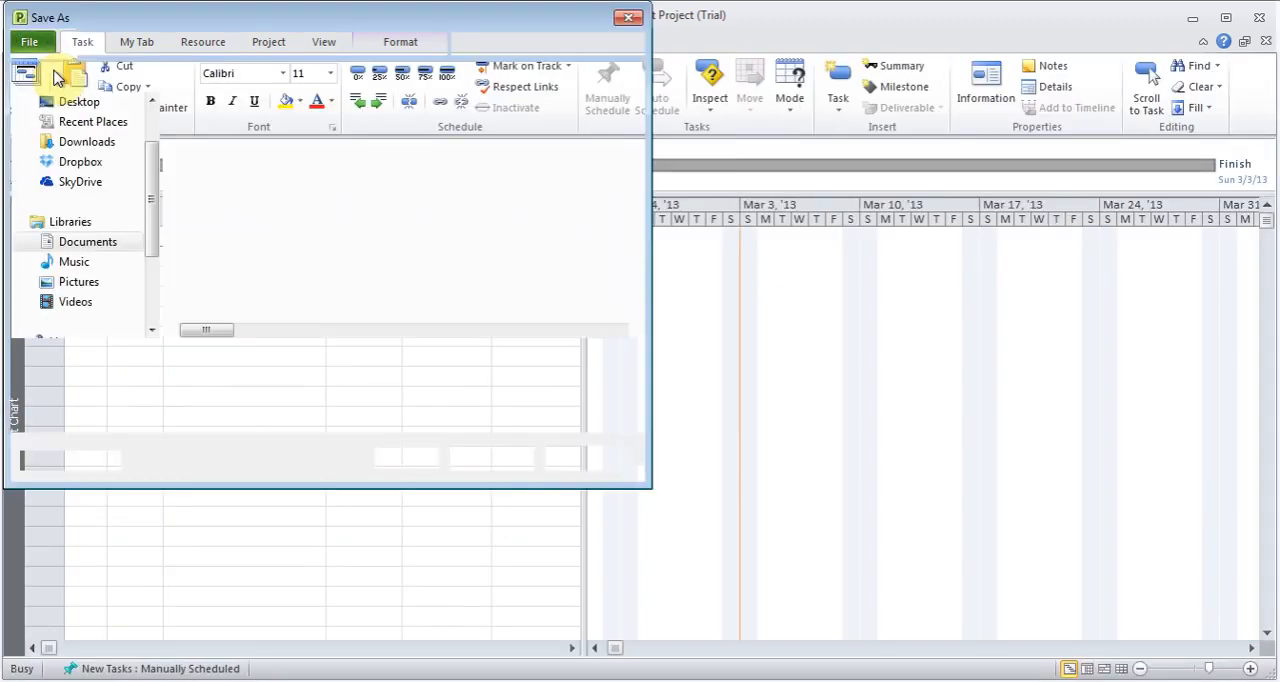
text(Ho)
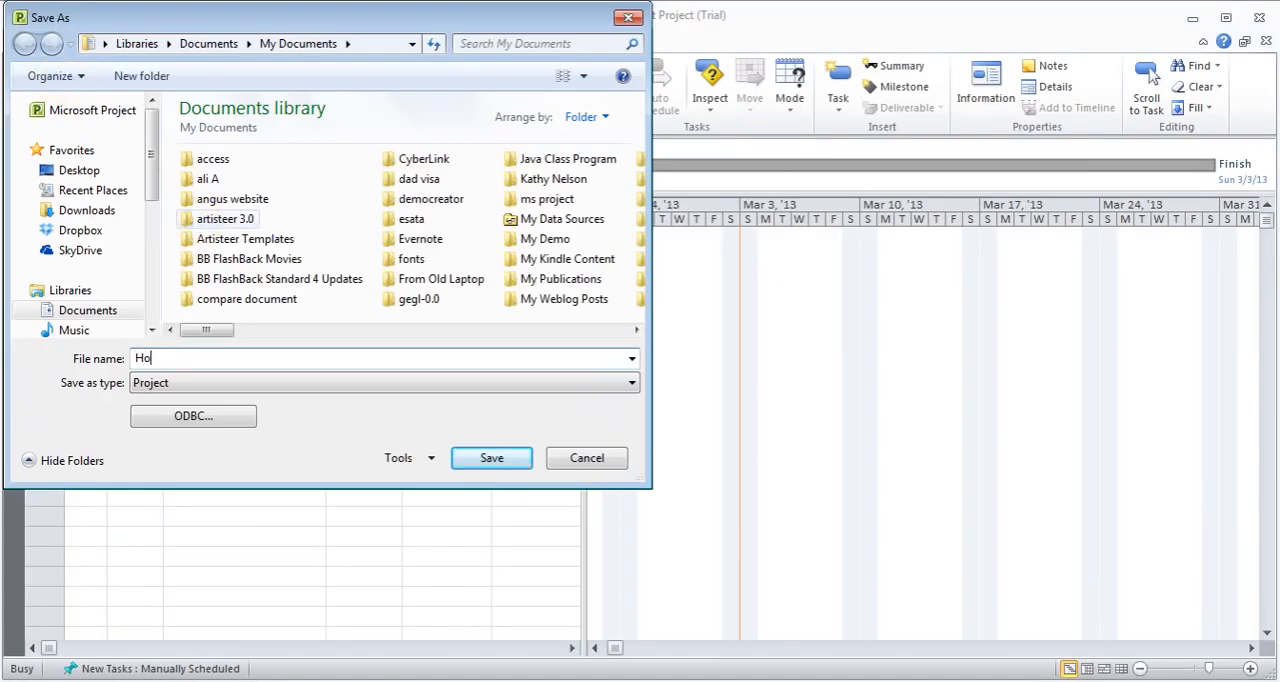
text(use Ren)
key(BackSpace)
text(eno)
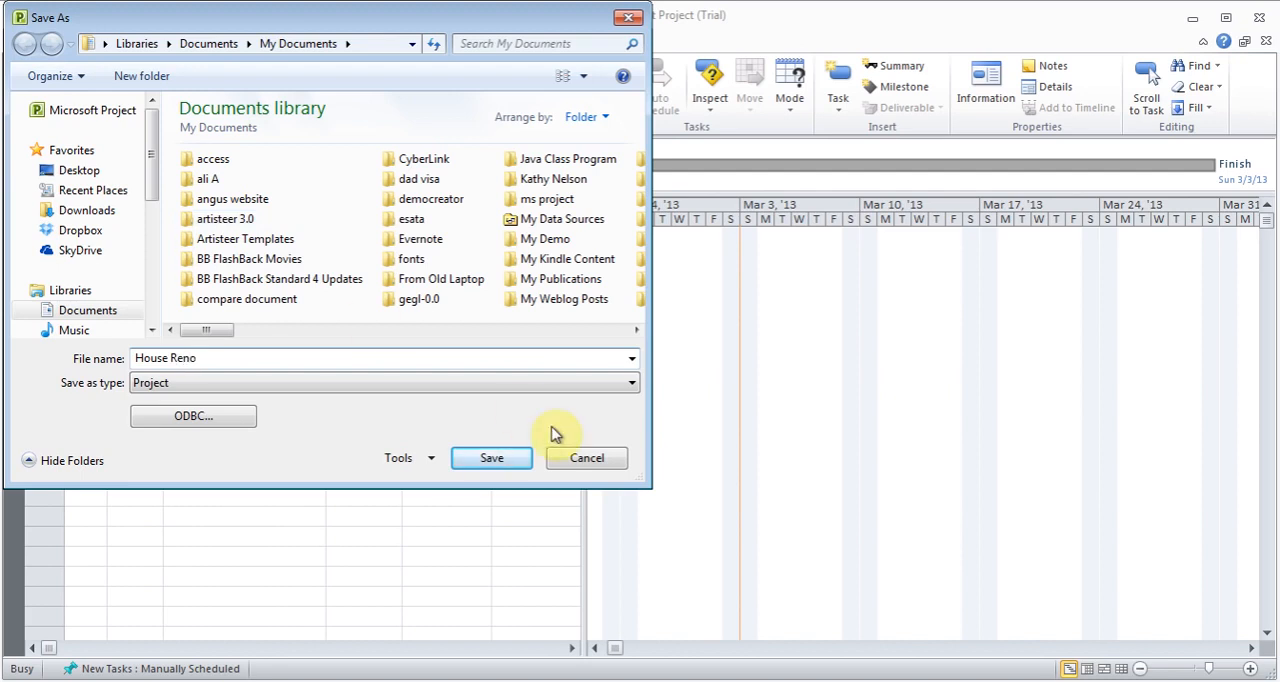
click(620, 390)
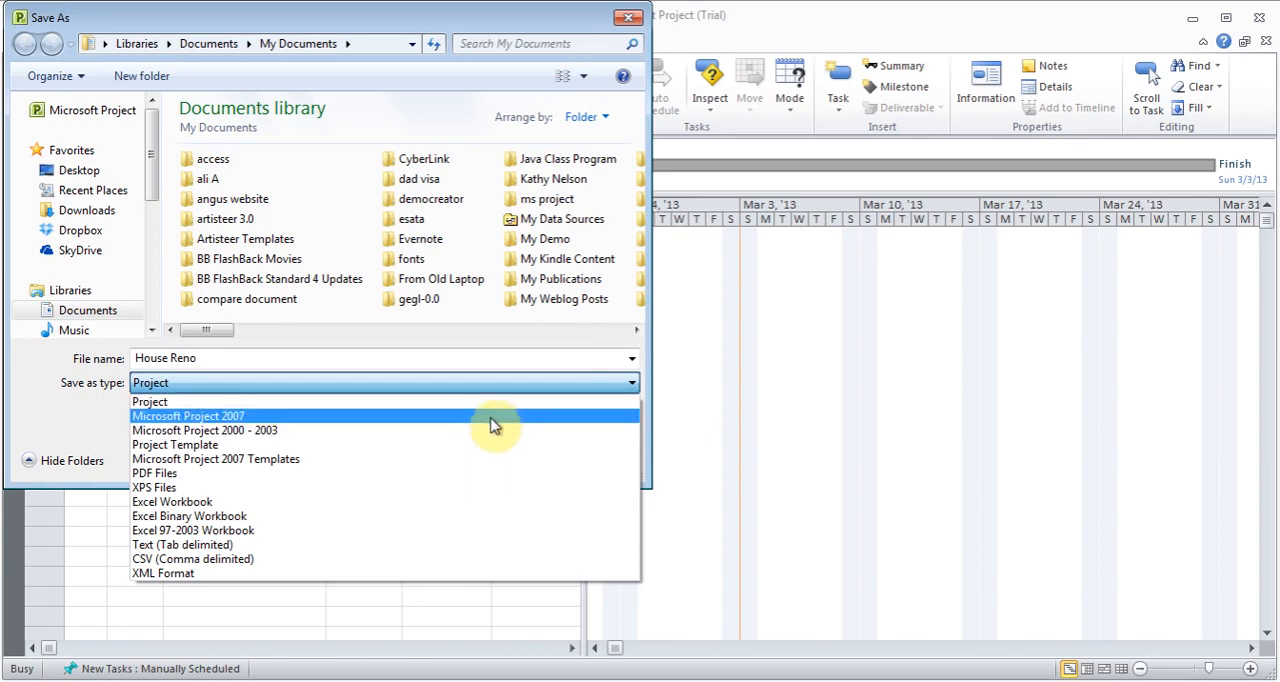
click(92, 435)
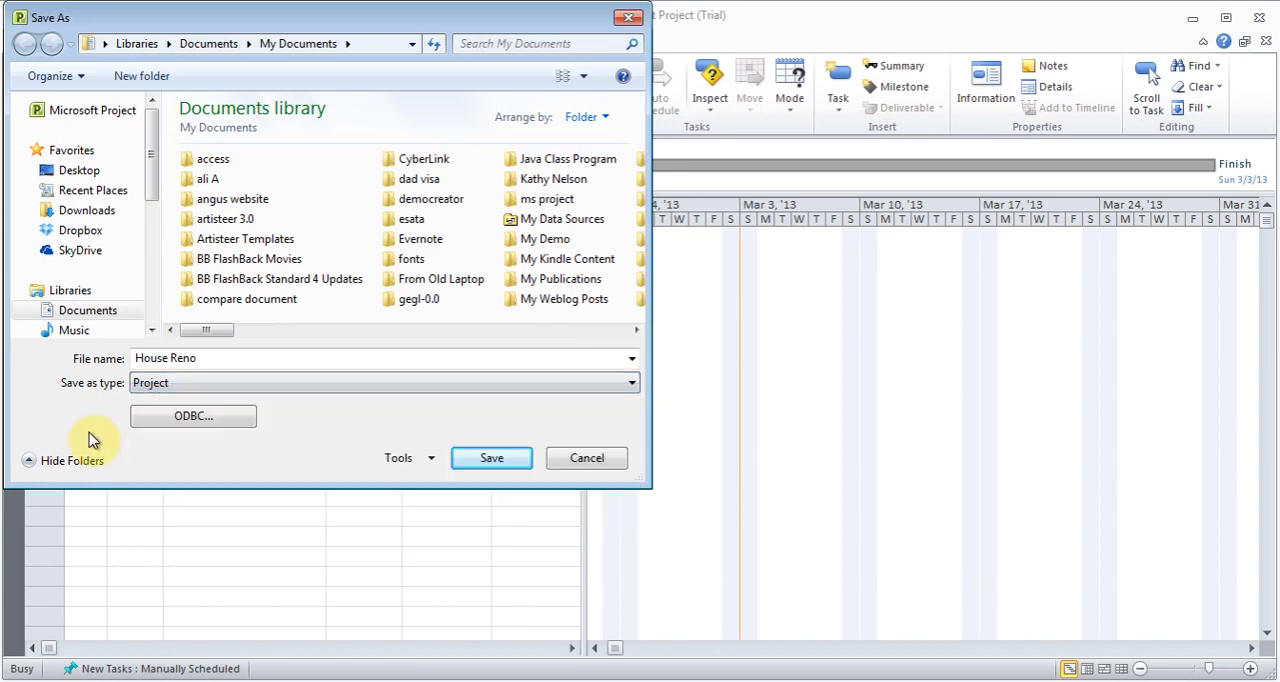
click(479, 463)
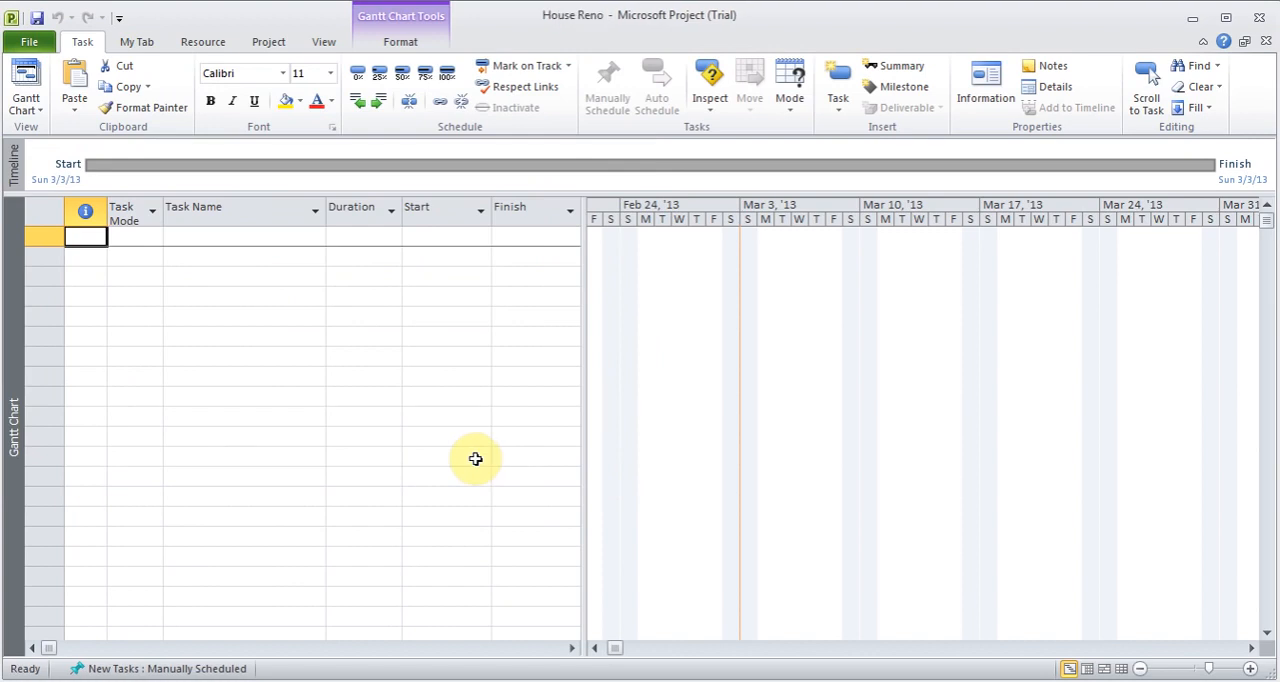